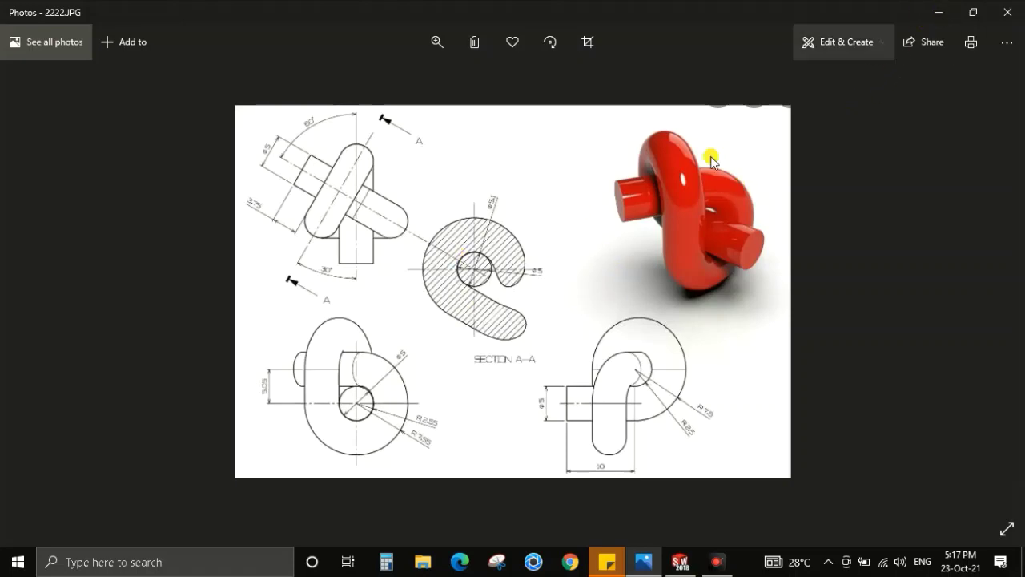
# Minimize the 2222.JPG knot drawing in Photos and bring blank Part1 back to the front.
pyautogui.click(938, 12)
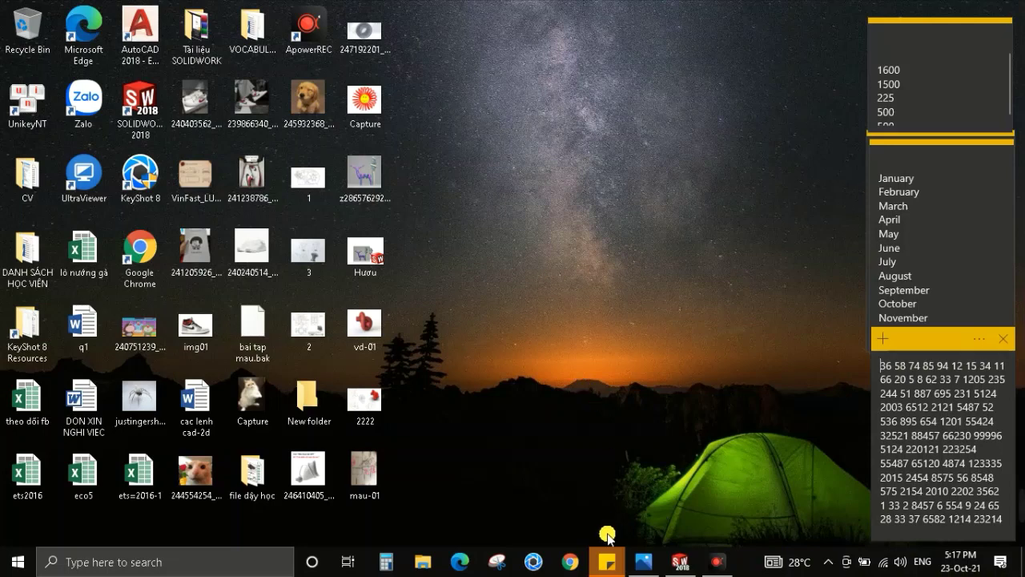
pyautogui.click(681, 561)
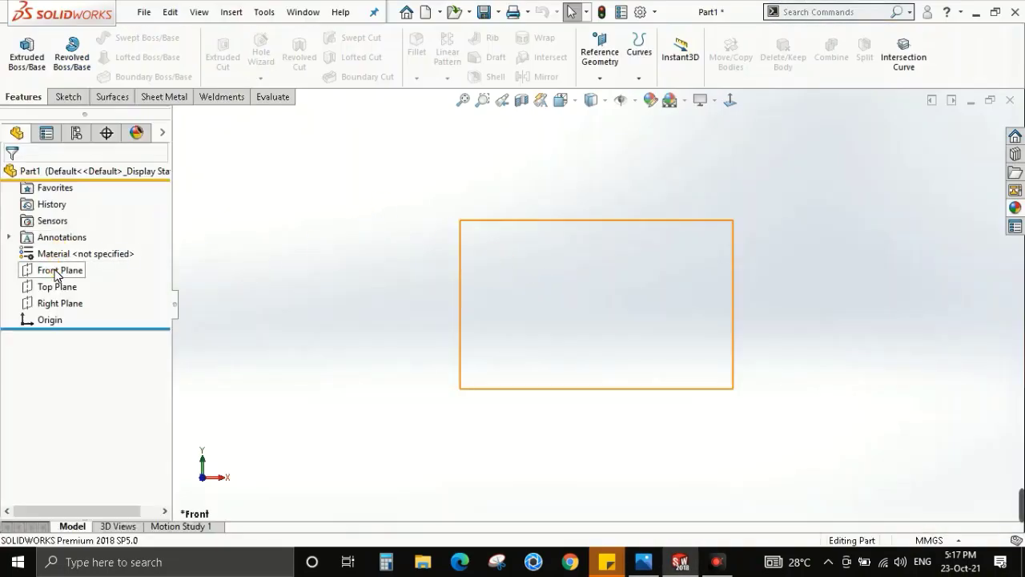
# Open Sketch2 on the Front Plane, clear the selection, and bring the 2222.JPG reference back.
pyautogui.click(56, 274)
pyautogui.rightClick(581, 286)
pyautogui.click(613, 264)
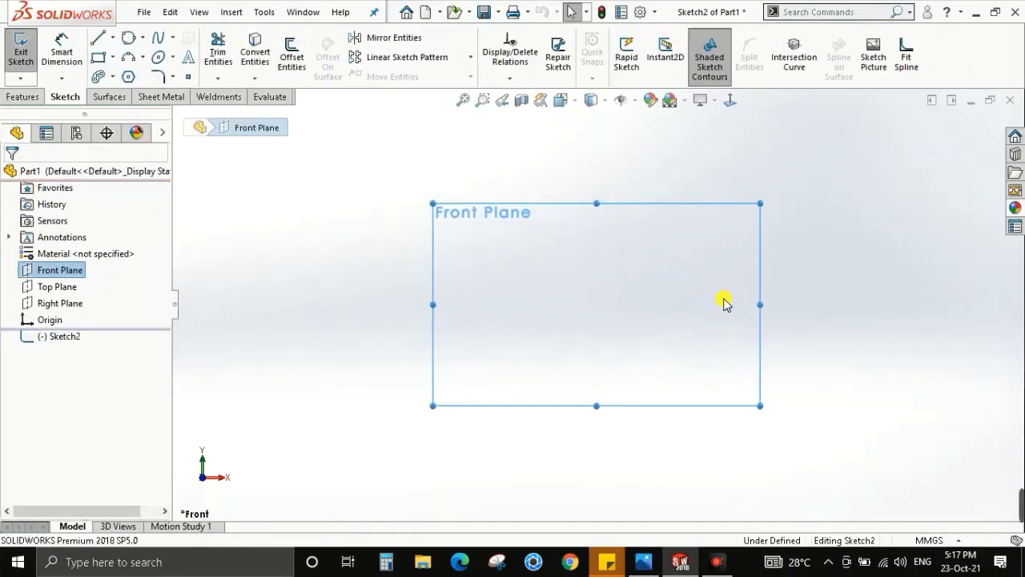
pyautogui.click(819, 297)
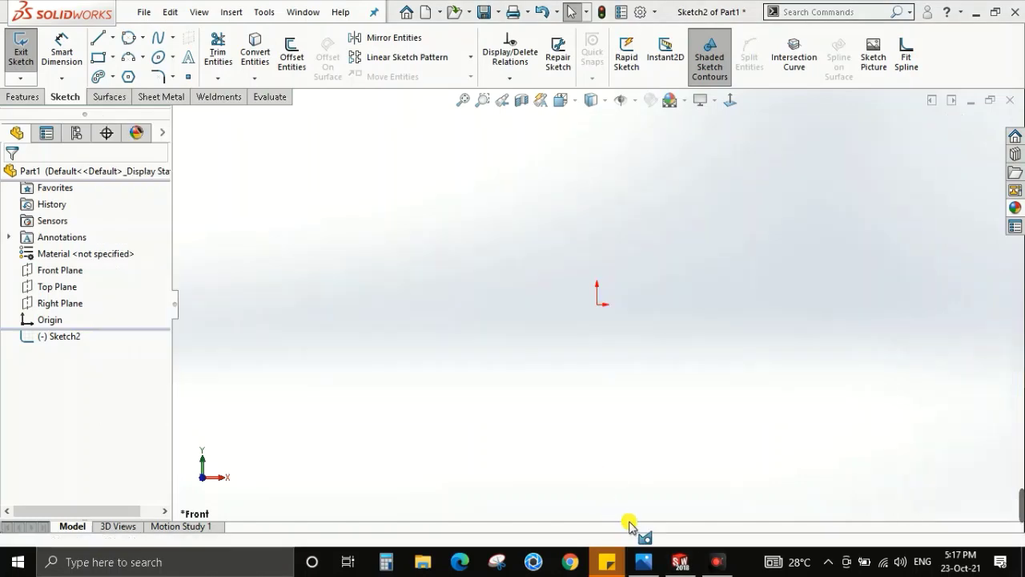
pyautogui.click(643, 561)
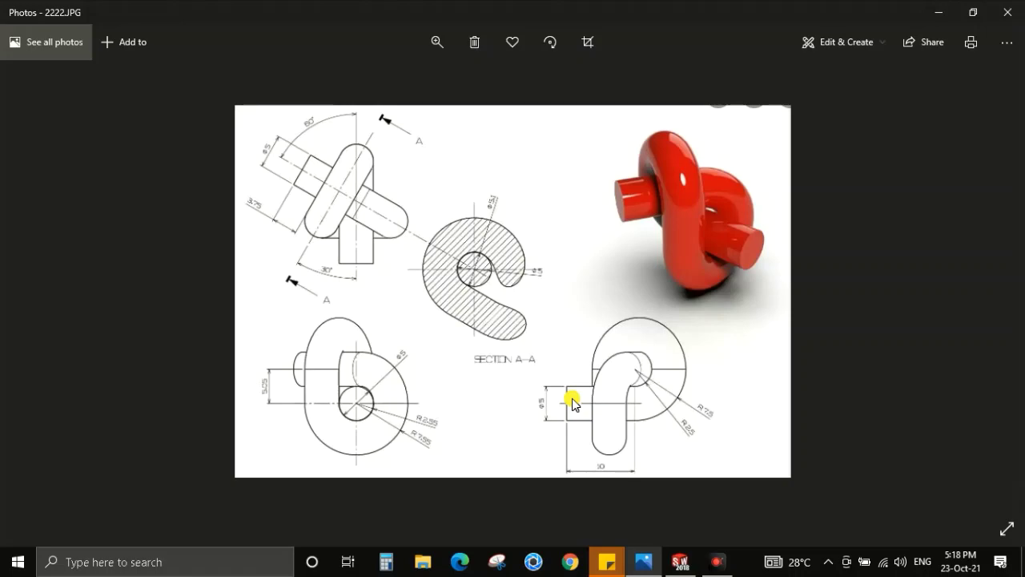
pyautogui.click(418, 128)
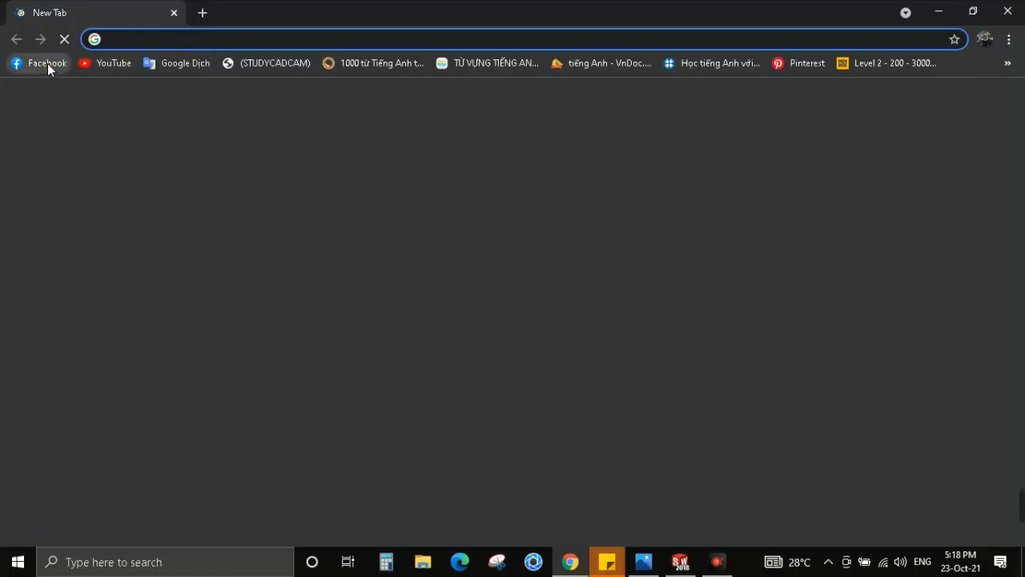
pyautogui.click(44, 63)
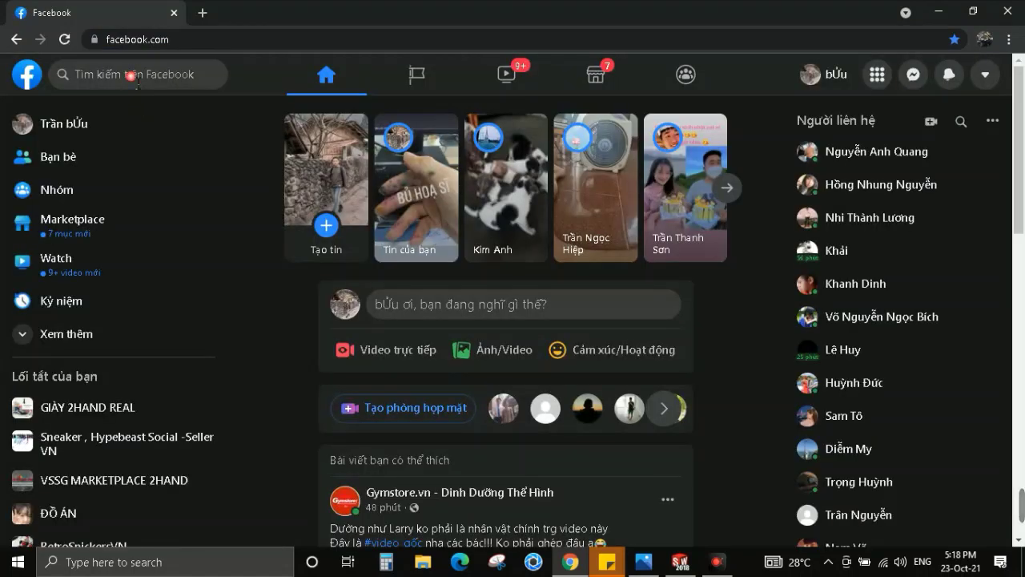
pyautogui.click(132, 76)
pyautogui.write('S')
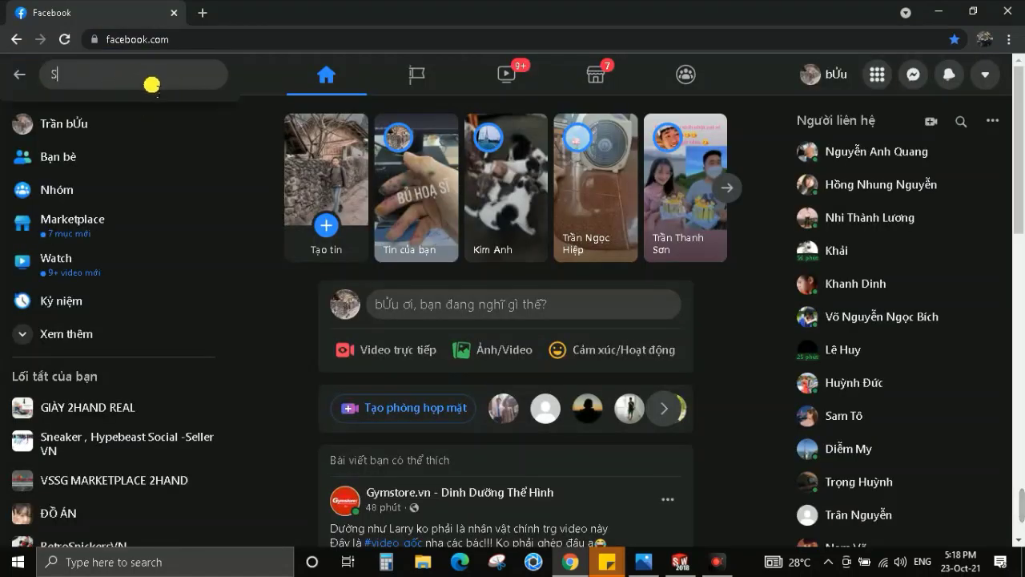
pyautogui.write('s')
pyautogui.click(157, 155)
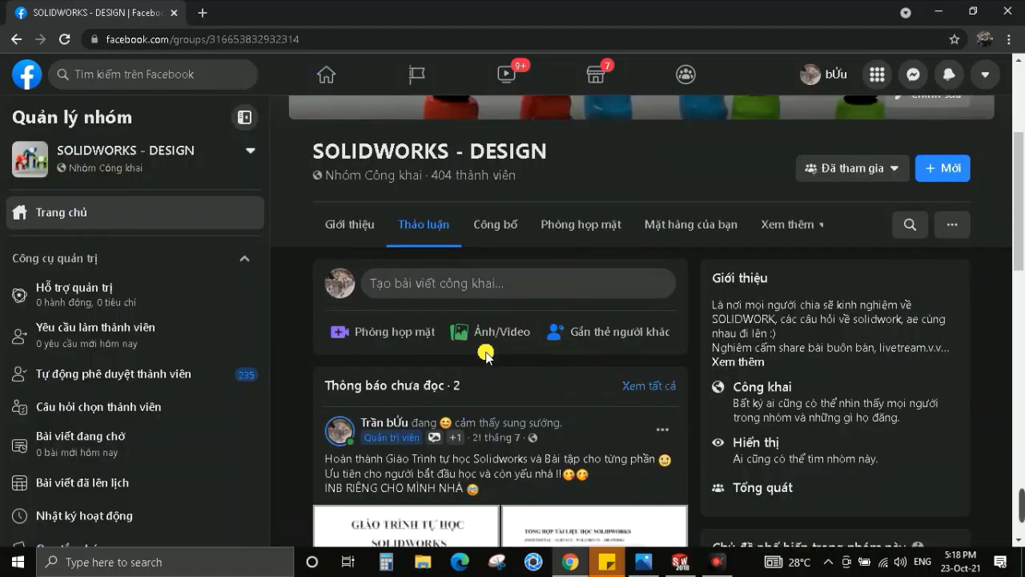
pyautogui.scroll(-10, 486, 355)
pyautogui.scroll(-3, 487, 354)
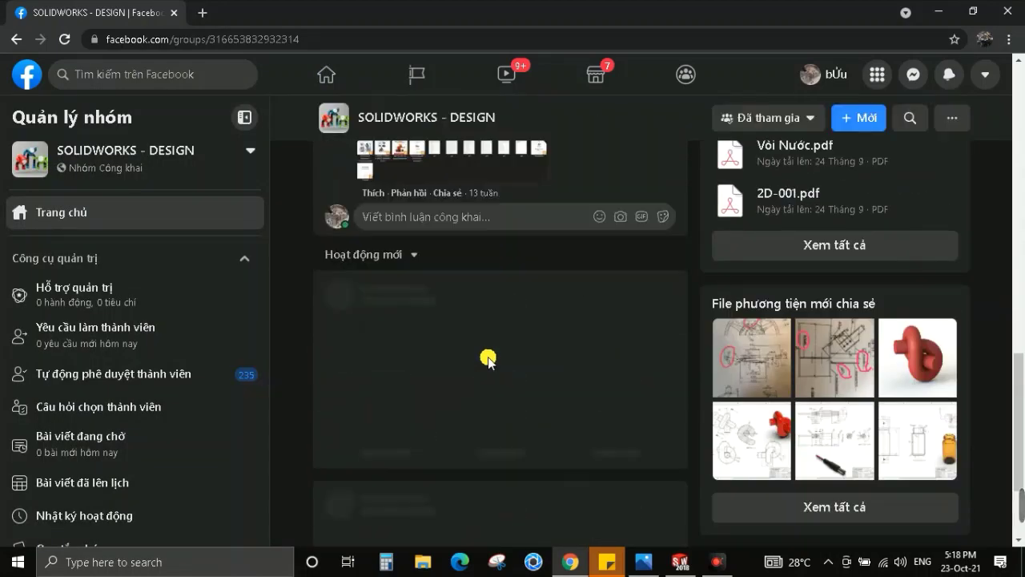
pyautogui.scroll(-3, 503, 374)
pyautogui.scroll(1, 531, 309)
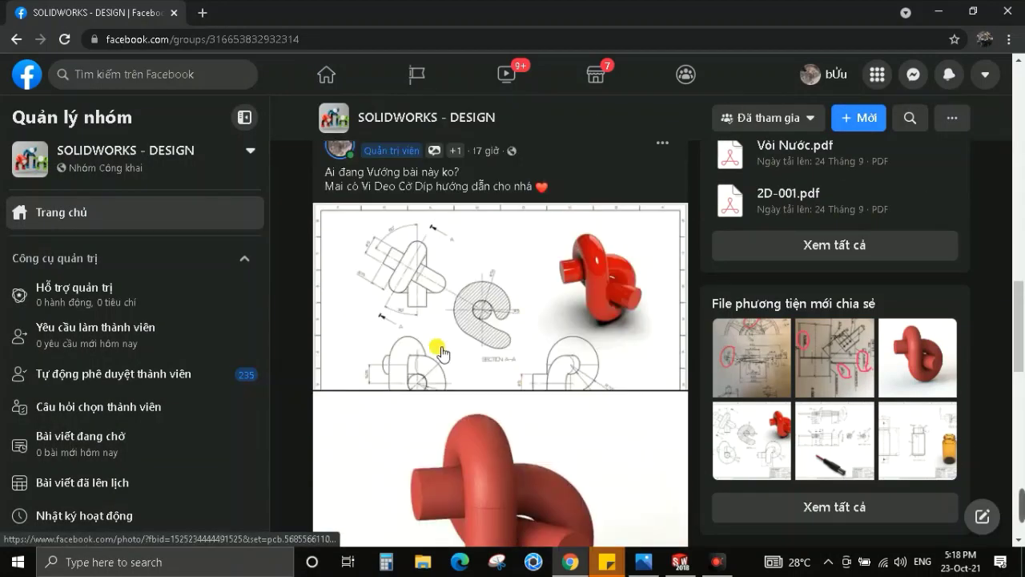
pyautogui.scroll(10, 449, 135)
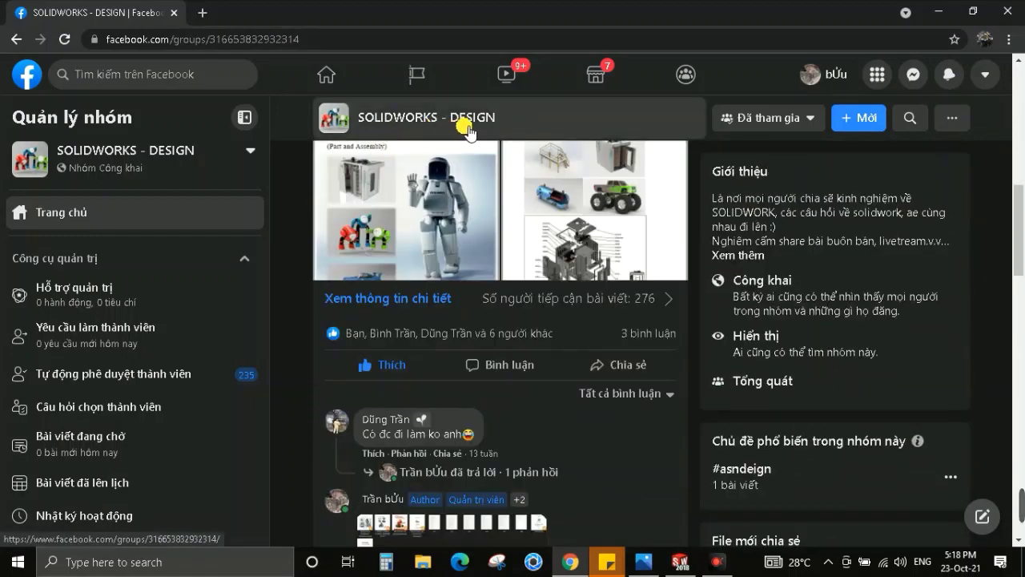
pyautogui.click(939, 12)
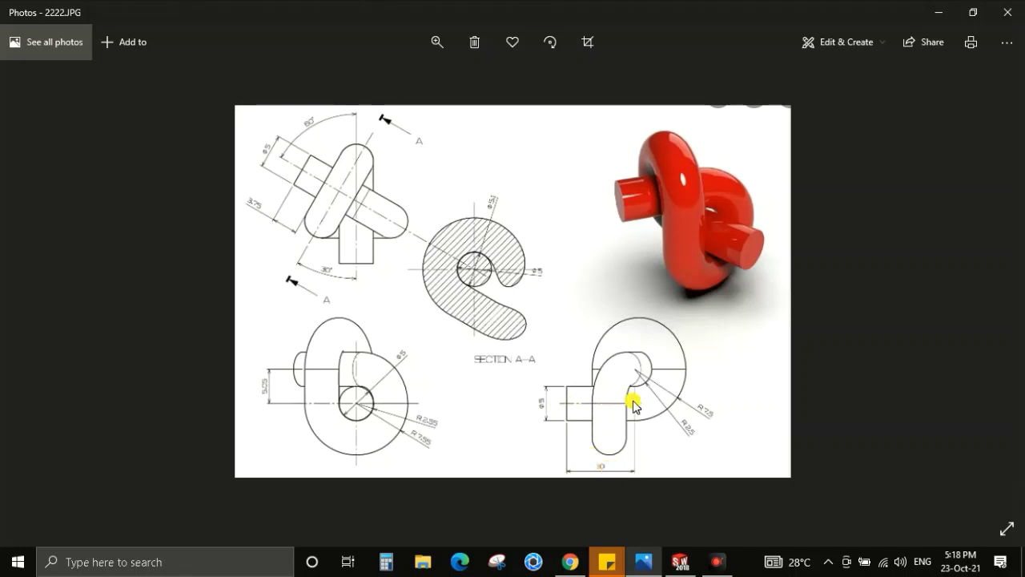
# Back in SOLIDWORKS, draw a line from the origin that continues into a tangent arc.
pyautogui.click(680, 561)
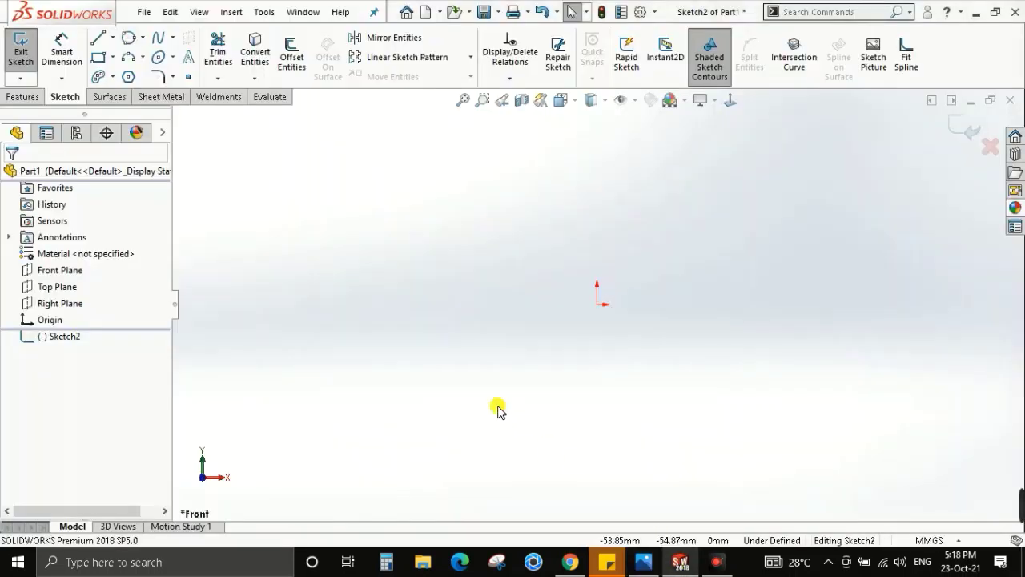
pyautogui.press('l')
pyautogui.click(597, 304)
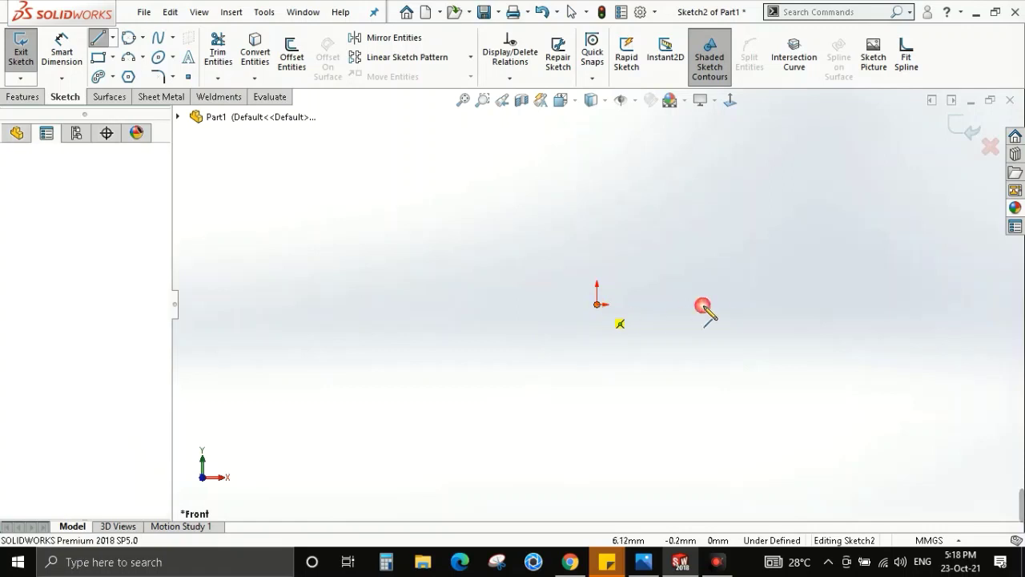
pyautogui.click(740, 305)
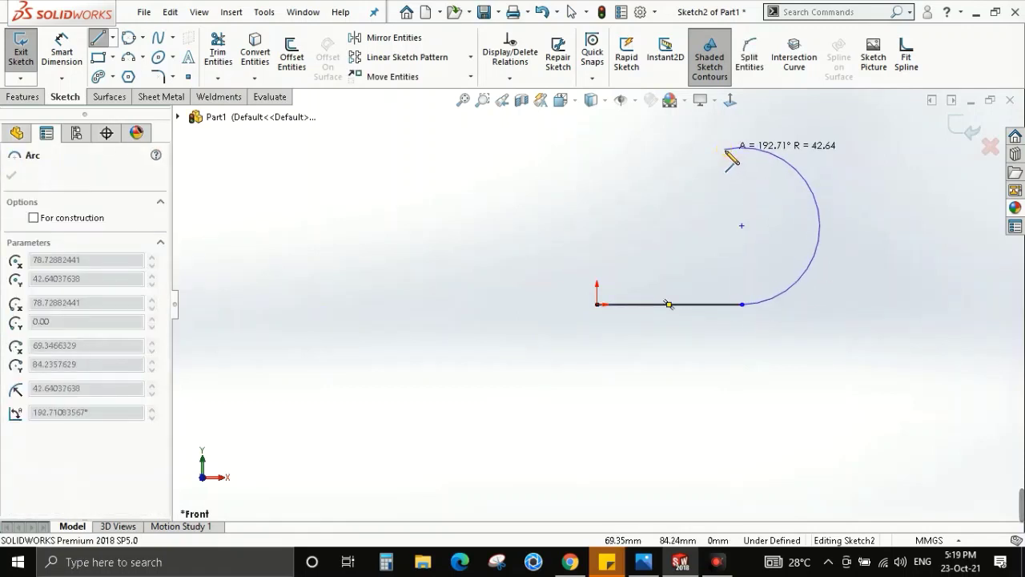
pyautogui.click(726, 149)
pyautogui.press('Escape')
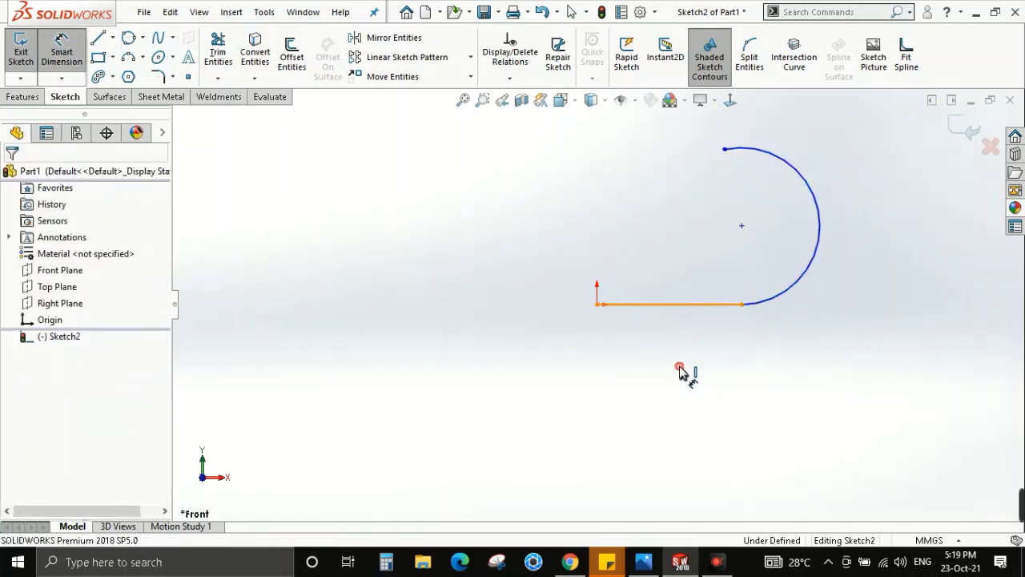
# Dimension the straight line to 10, fit the view, and switch back to the reference drawing.
pyautogui.click(679, 370)
pyautogui.write('10')
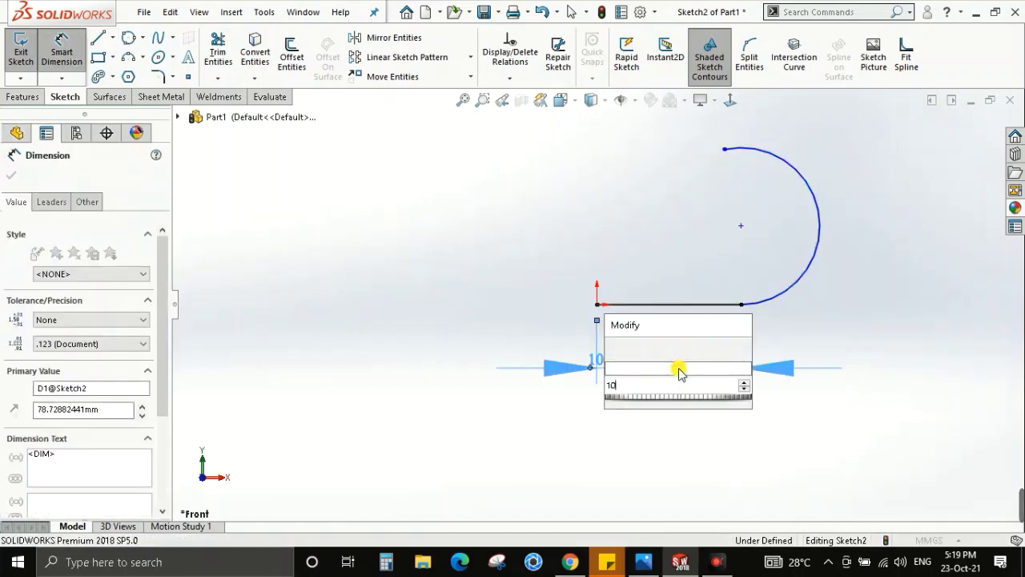
pyautogui.press('Return')
pyautogui.press('Escape')
pyautogui.press('f')
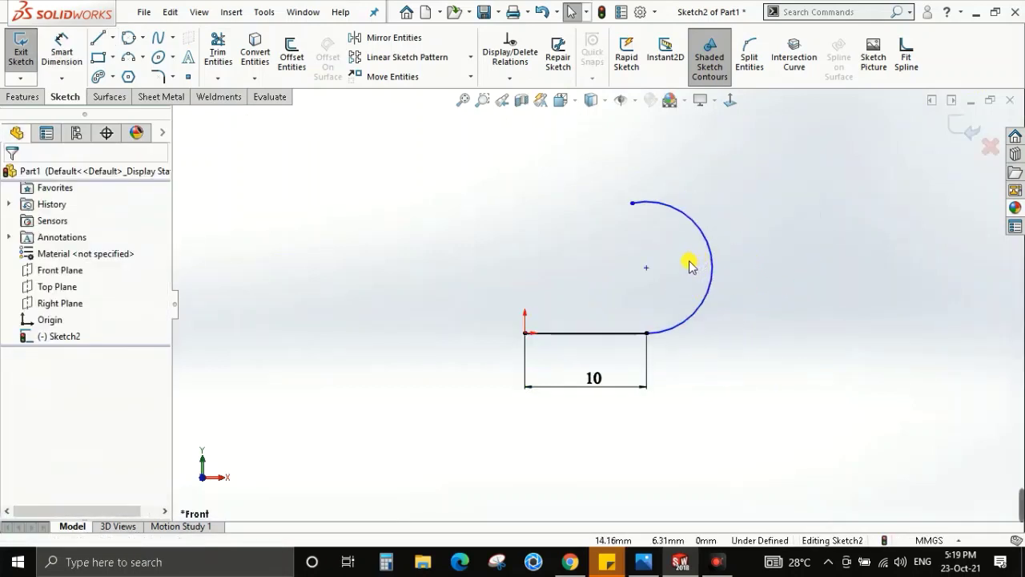
pyautogui.hotkey('alt', 'Tab')
pyautogui.scroll(1, 567, 451)
pyautogui.scroll(1, 604, 433)
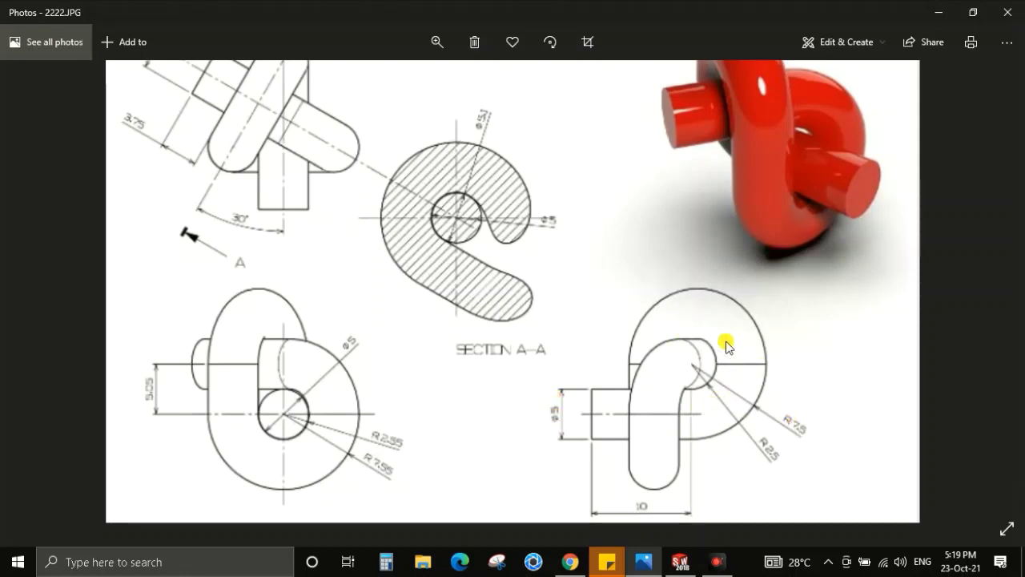
# Dimension the tangent arc to radius R5, fit the sketch, and return to the reference drawing.
pyautogui.hotkey('alt', 'Tab')
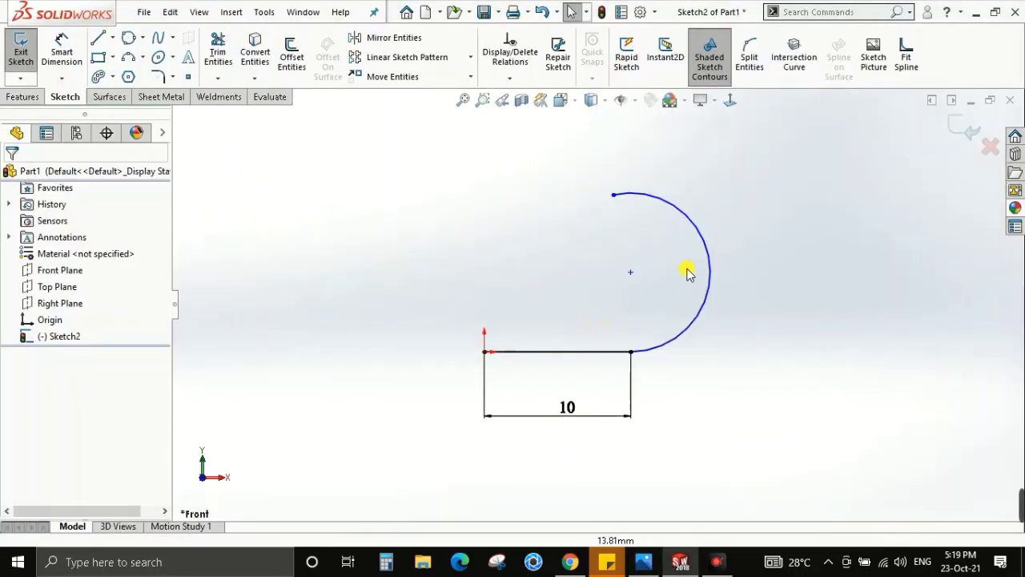
pyautogui.press('d')
pyautogui.click(708, 253)
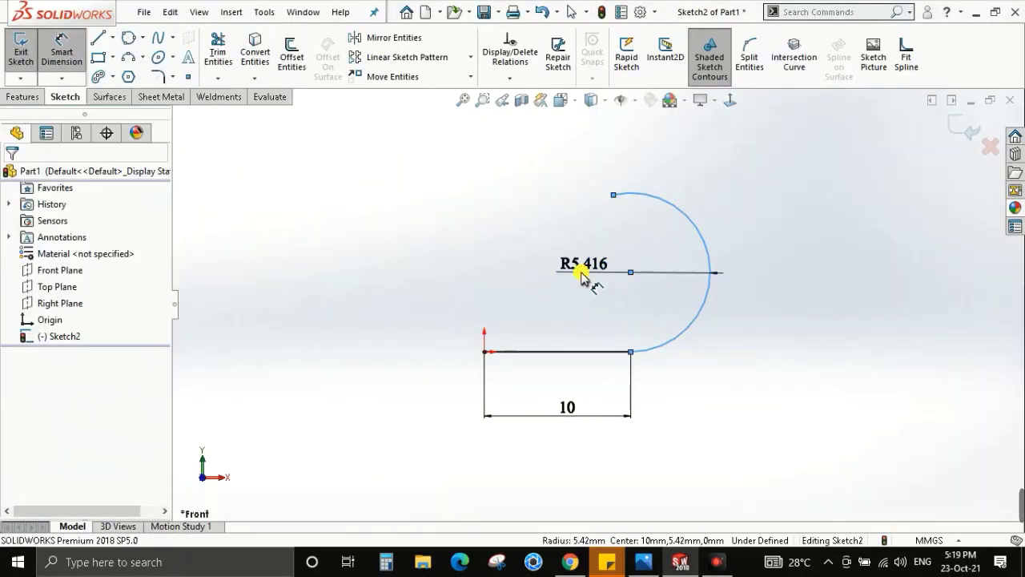
pyautogui.click(582, 274)
pyautogui.write('8')
pyautogui.press('Return')
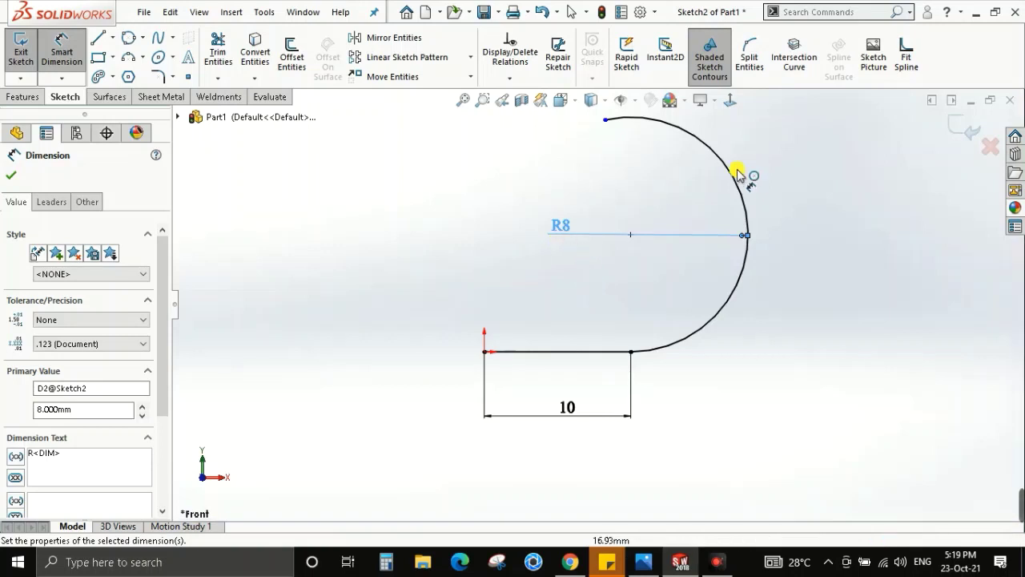
pyautogui.press('f')
pyautogui.press('Escape')
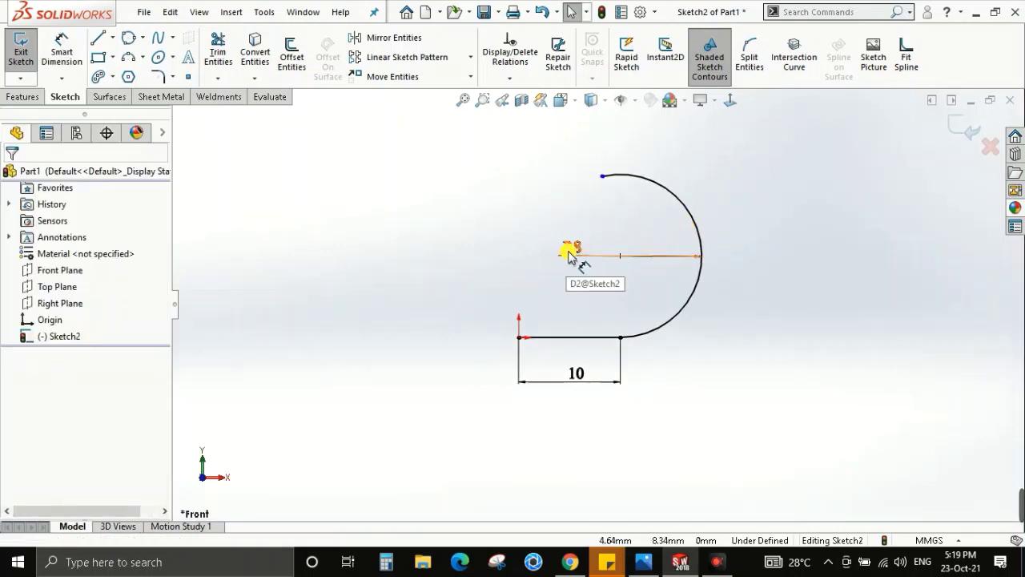
pyautogui.click(568, 253)
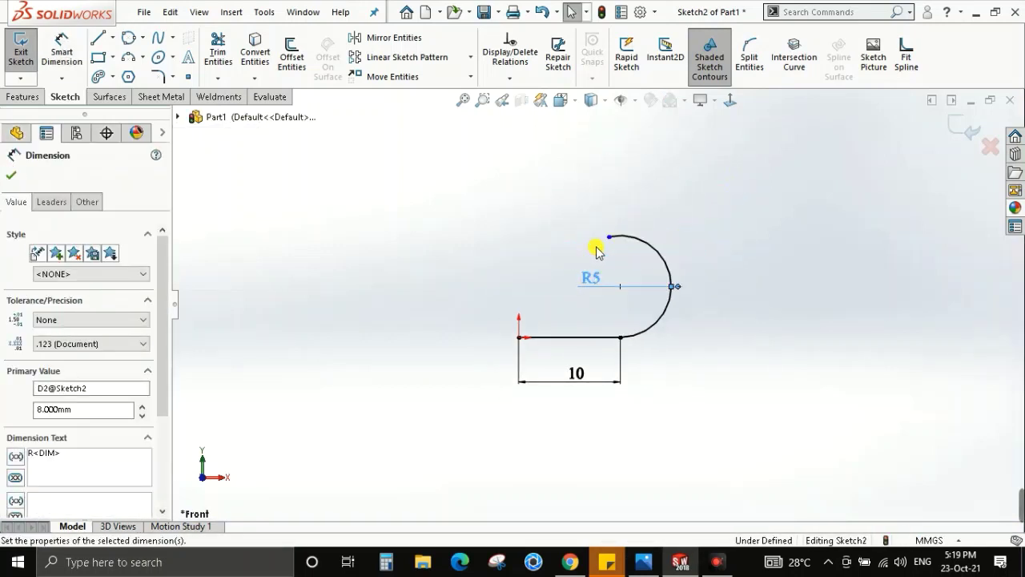
pyautogui.click(613, 281)
pyautogui.hotkey('alt', 'Tab')
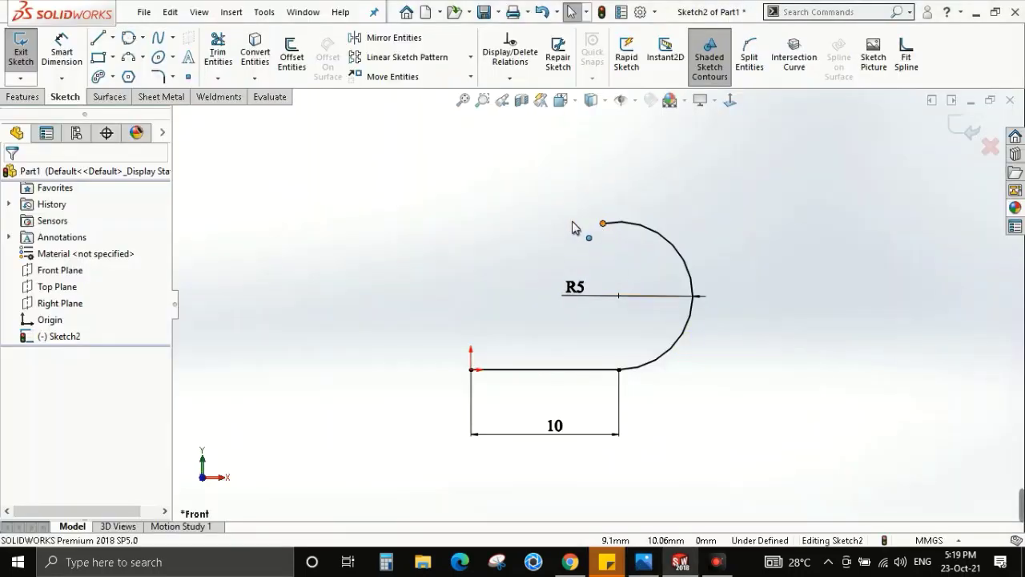
# Drag the arc's free end down and make it horizontal with the arc centre.
pyautogui.click(550, 267)
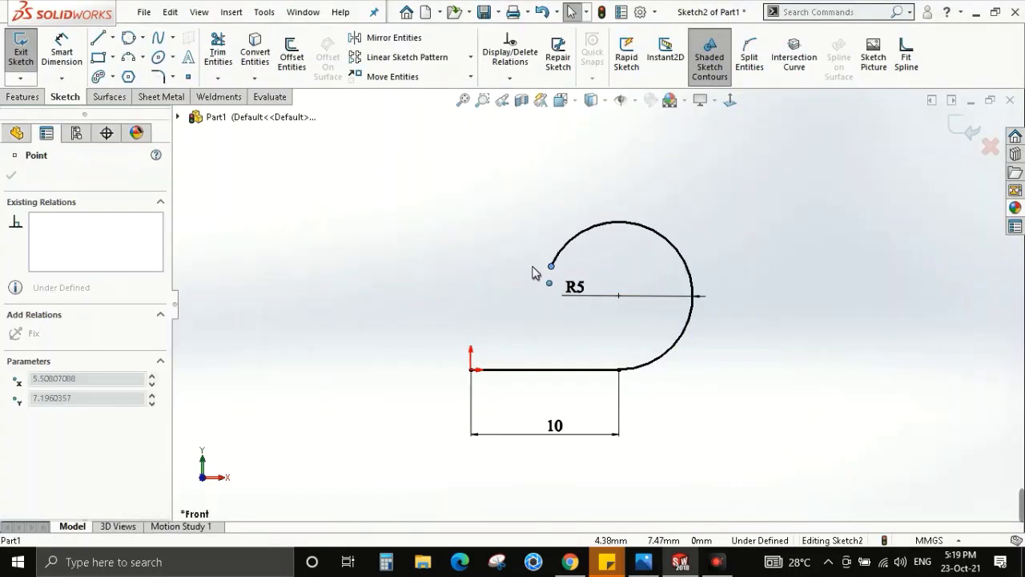
pyautogui.moveTo(550, 266); pyautogui.dragTo(547, 293)
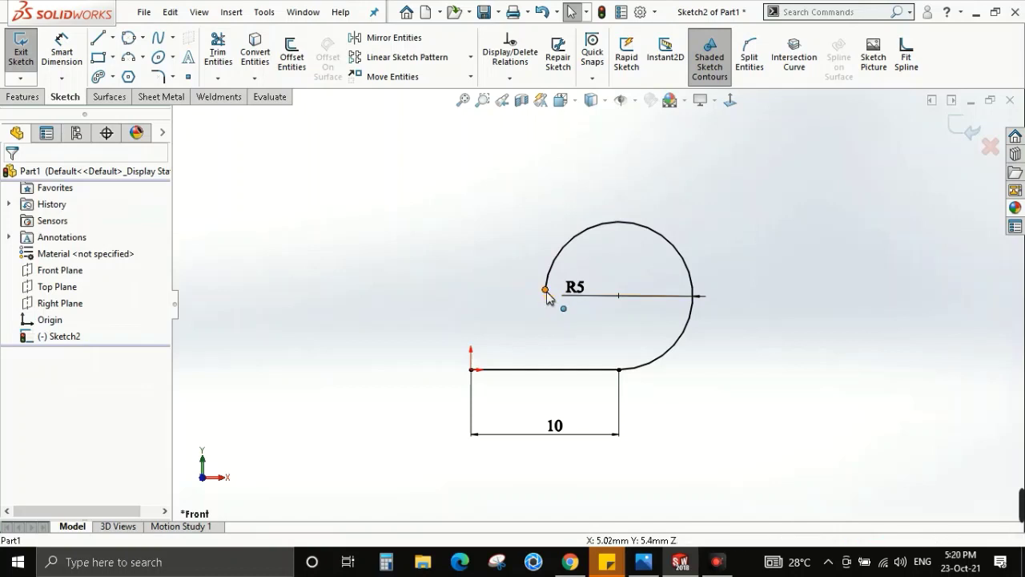
pyautogui.click(546, 290)
pyautogui.keyDown('ctrl'); pyautogui.click(618, 295); pyautogui.keyUp('ctrl')
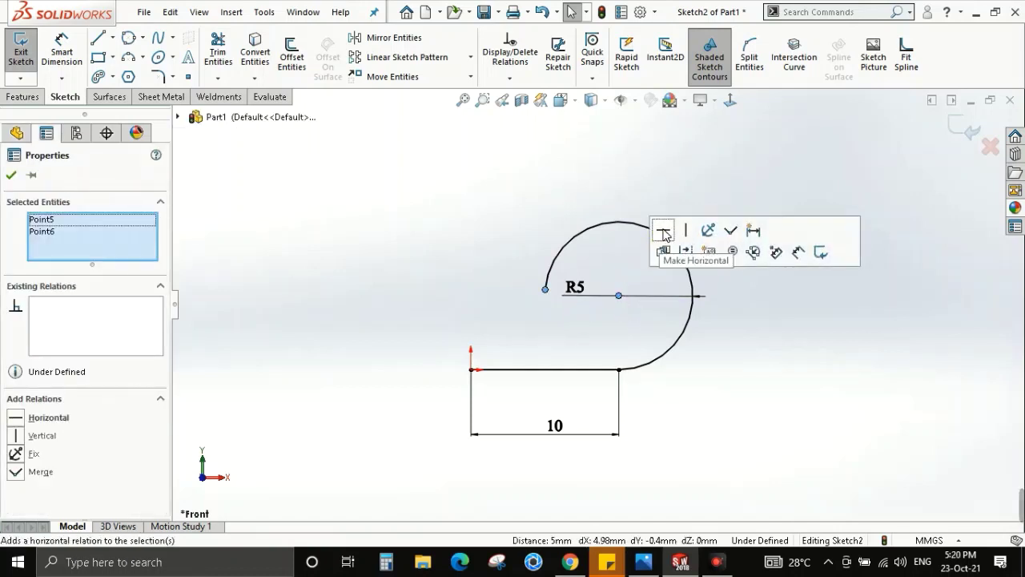
pyautogui.click(663, 232)
pyautogui.click(625, 340)
# Move the R5 dimension label up and right, then exit the fully defined Sketch2.
pyautogui.moveTo(576, 288); pyautogui.dragTo(769, 271)
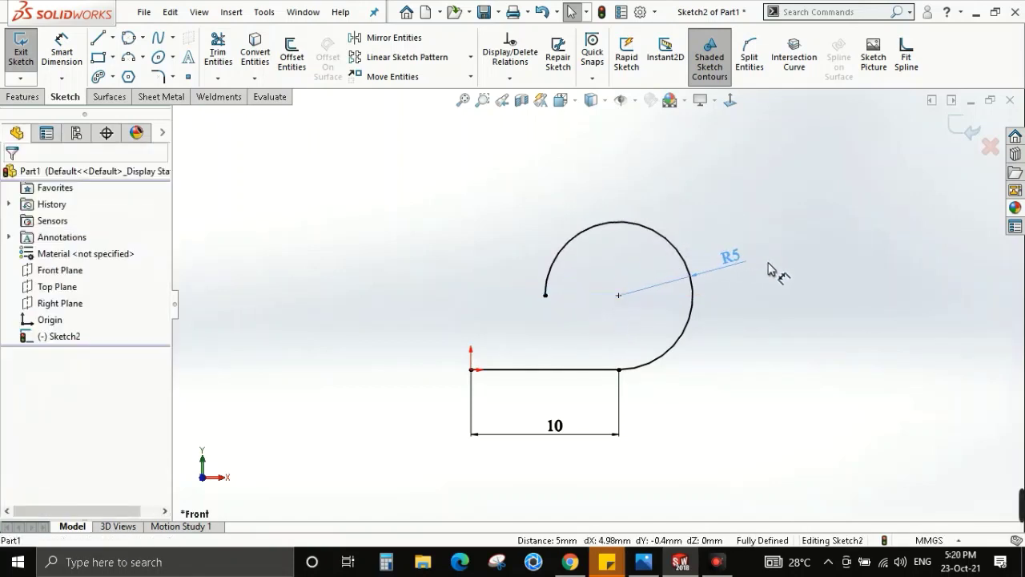
pyautogui.click(801, 272)
pyautogui.hotkey('alt', 'Tab')
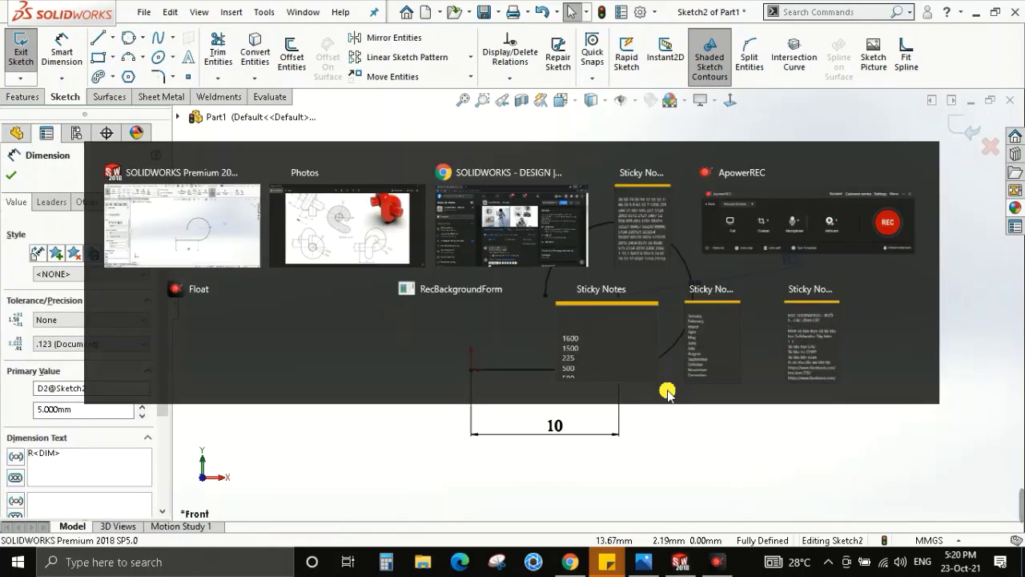
pyautogui.hotkey('alt', 'Tab')
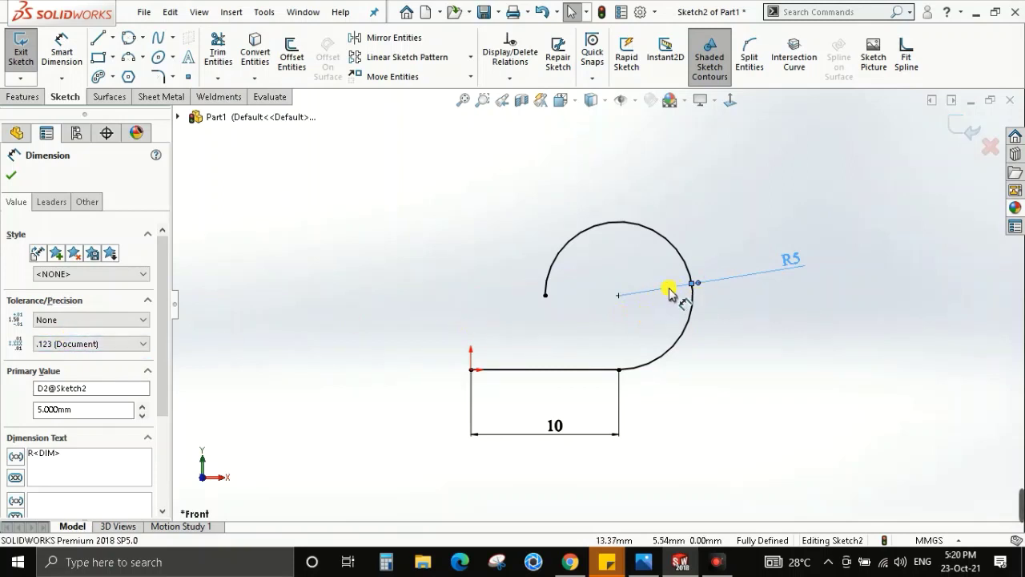
pyautogui.click(711, 308)
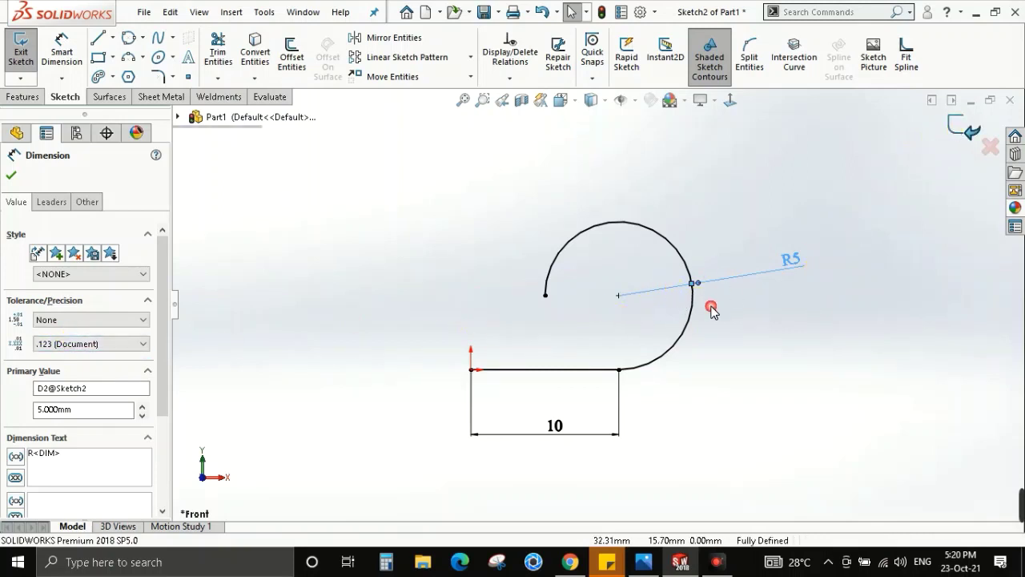
pyautogui.click(789, 343)
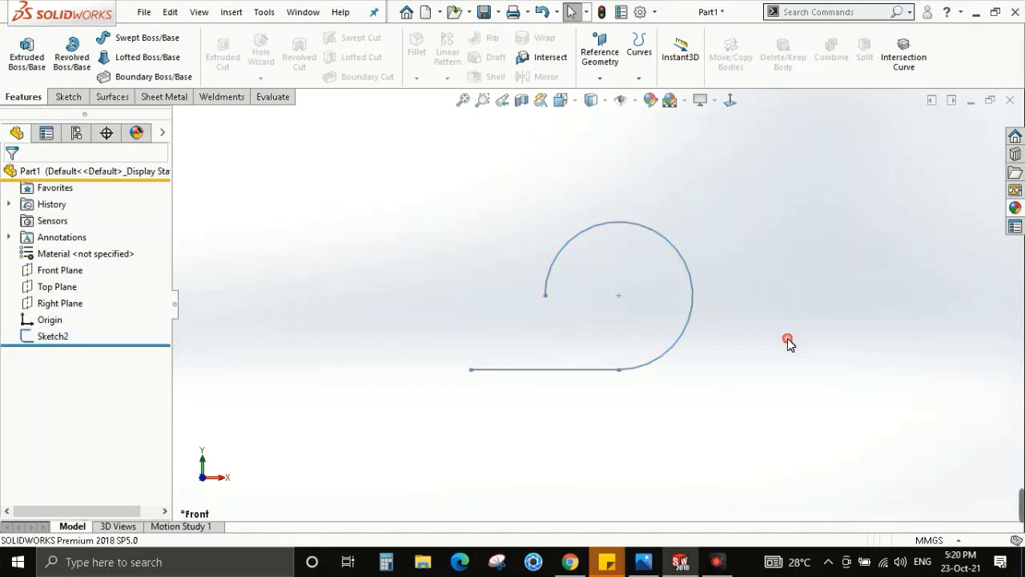
pyautogui.hotkey('alt', 'Tab')
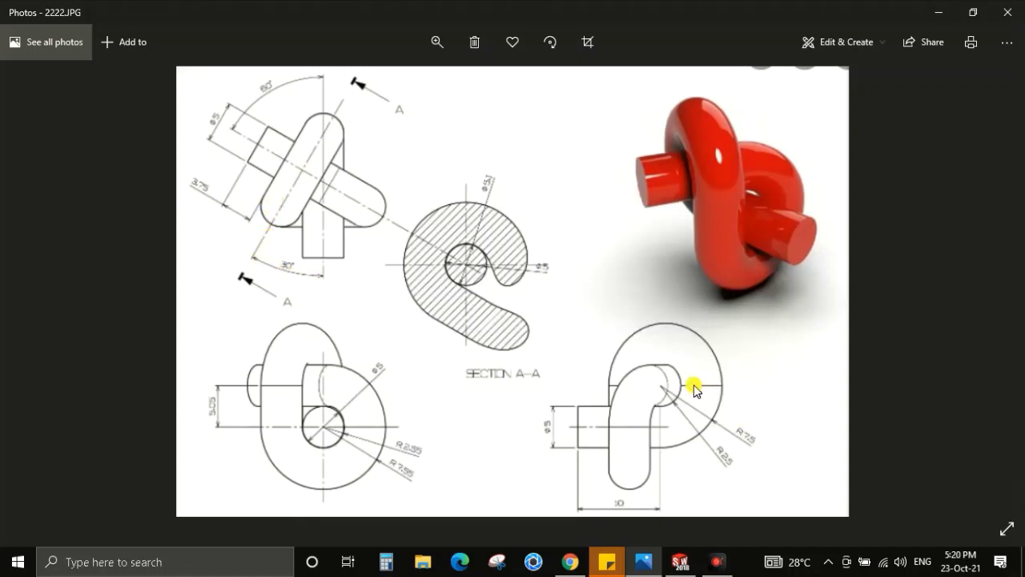
# Edit Sketch2 again, move the R5 label, and launch Split Entities after browsing the Insert and Tools menus.
pyautogui.hotkey('alt', 'Tab')
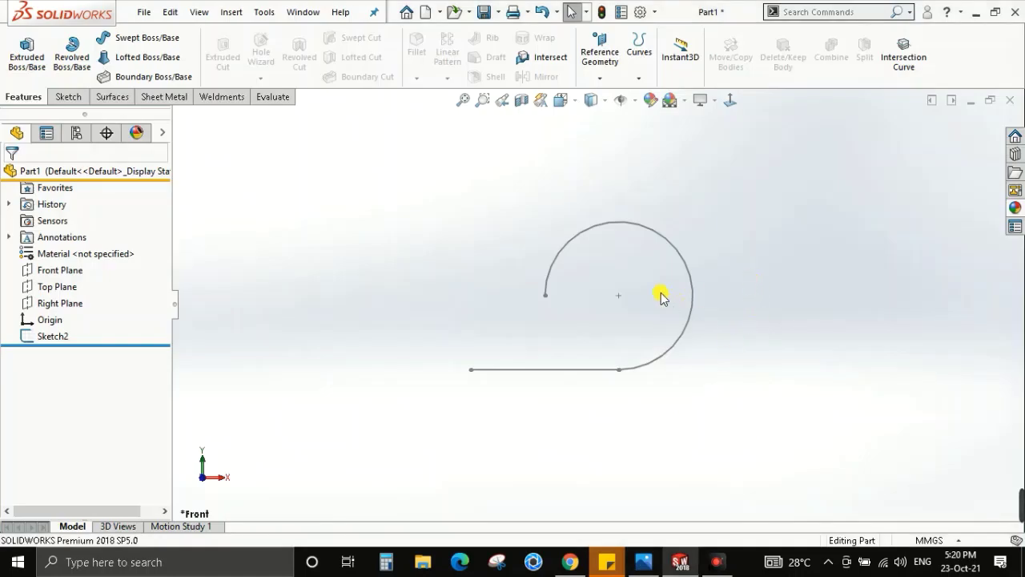
pyautogui.rightClick(32, 336)
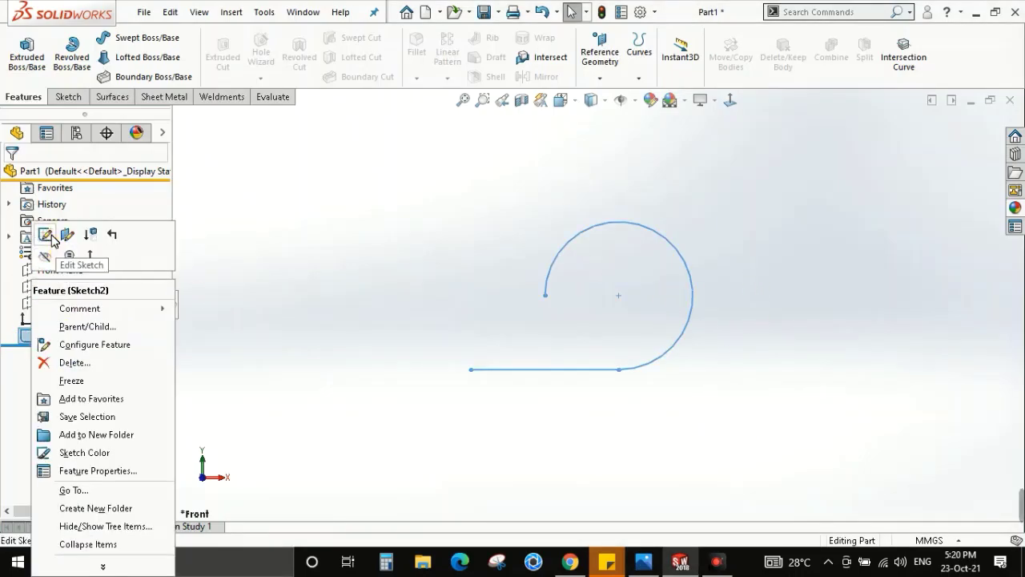
pyautogui.click(42, 234)
pyautogui.moveTo(794, 269); pyautogui.dragTo(771, 218)
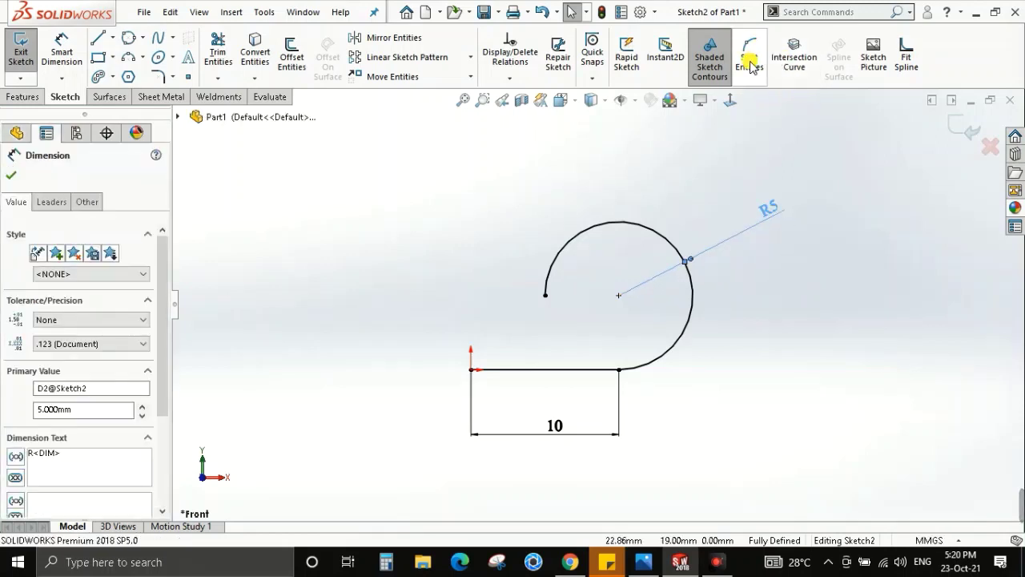
pyautogui.click(232, 12)
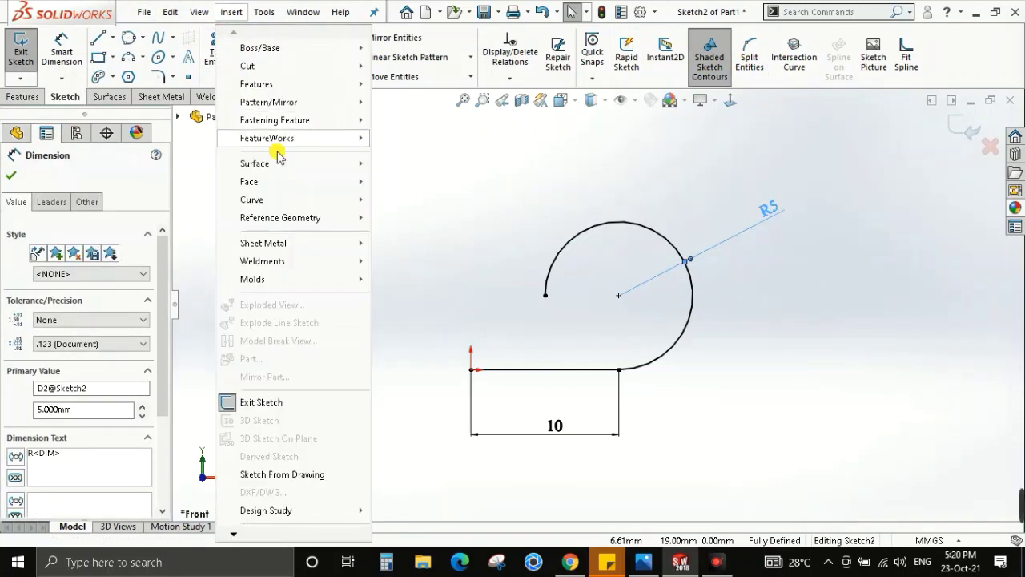
pyautogui.click(264, 12)
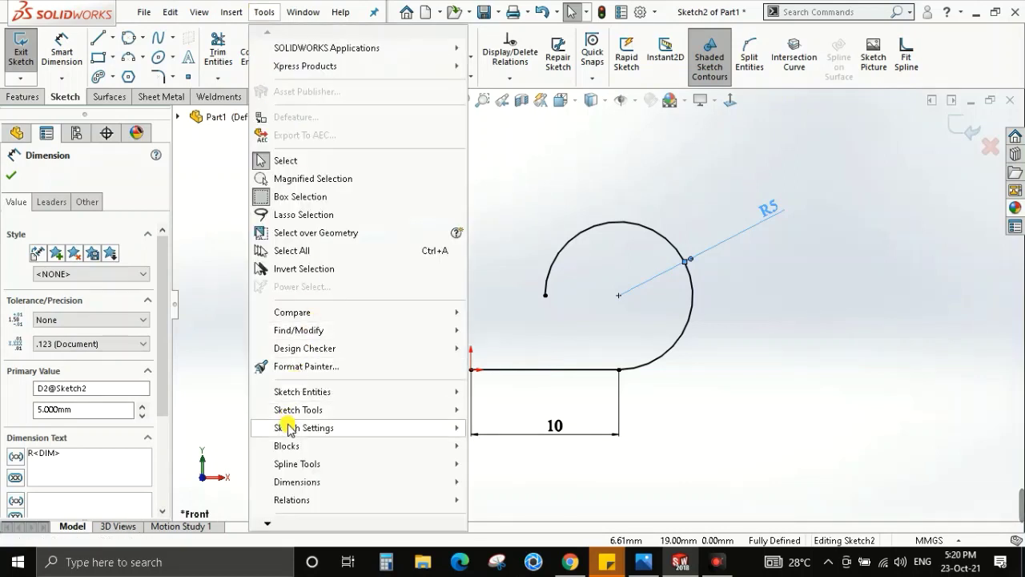
pyautogui.moveTo(298, 409)
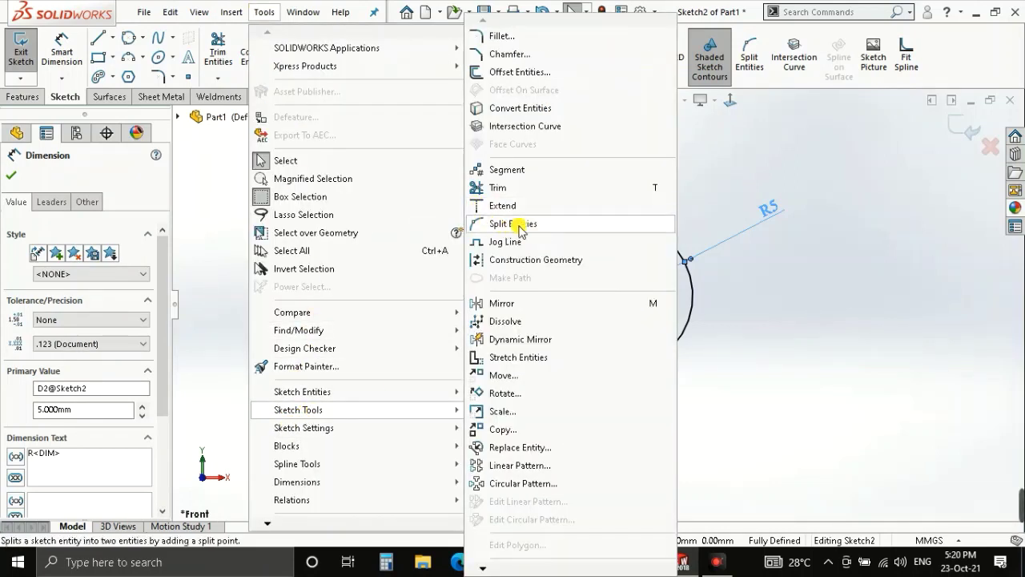
pyautogui.click(819, 311)
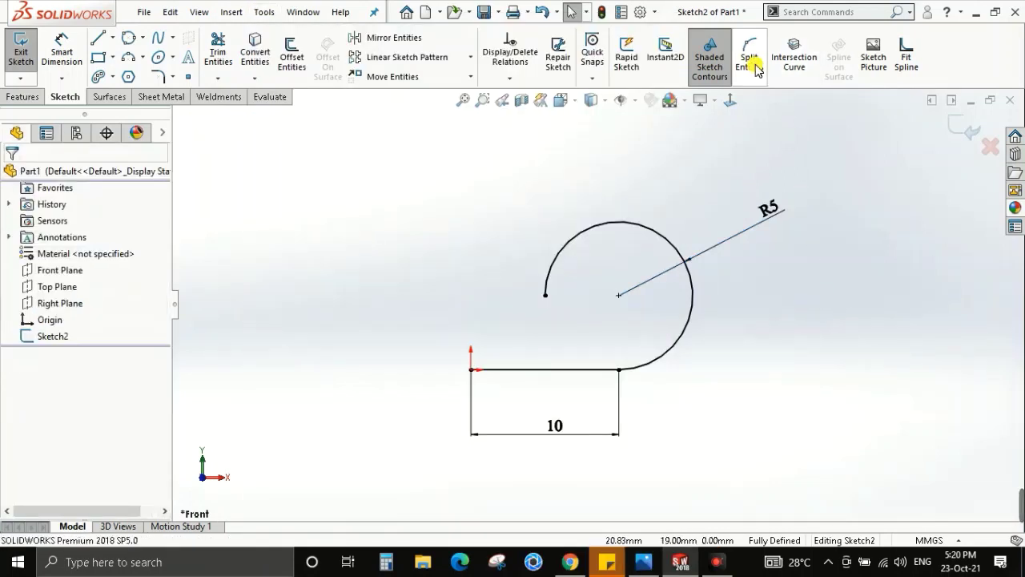
pyautogui.click(756, 69)
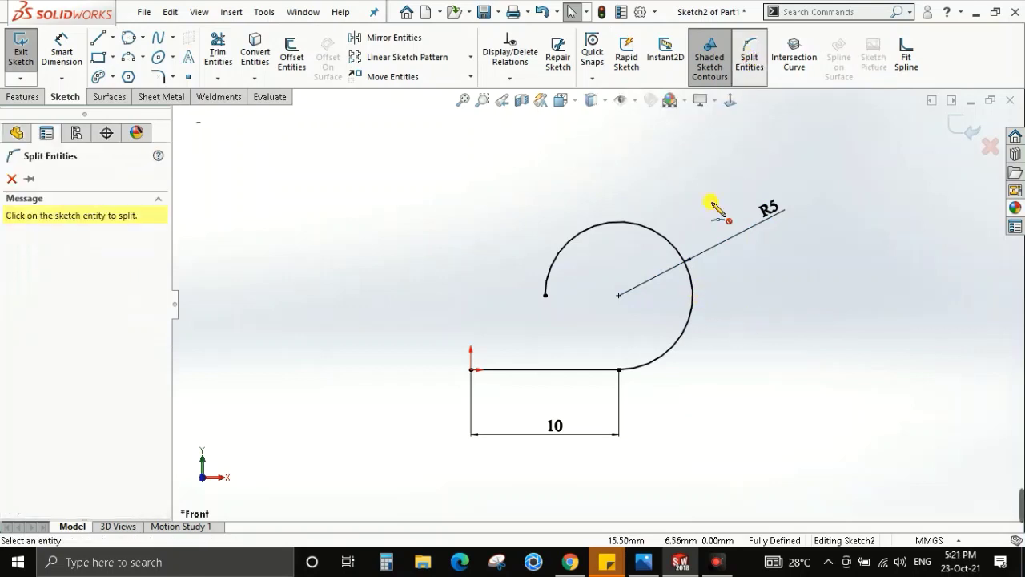
# Split the R5 arc and make the split point horizontal with the arc centre.
pyautogui.click(691, 281)
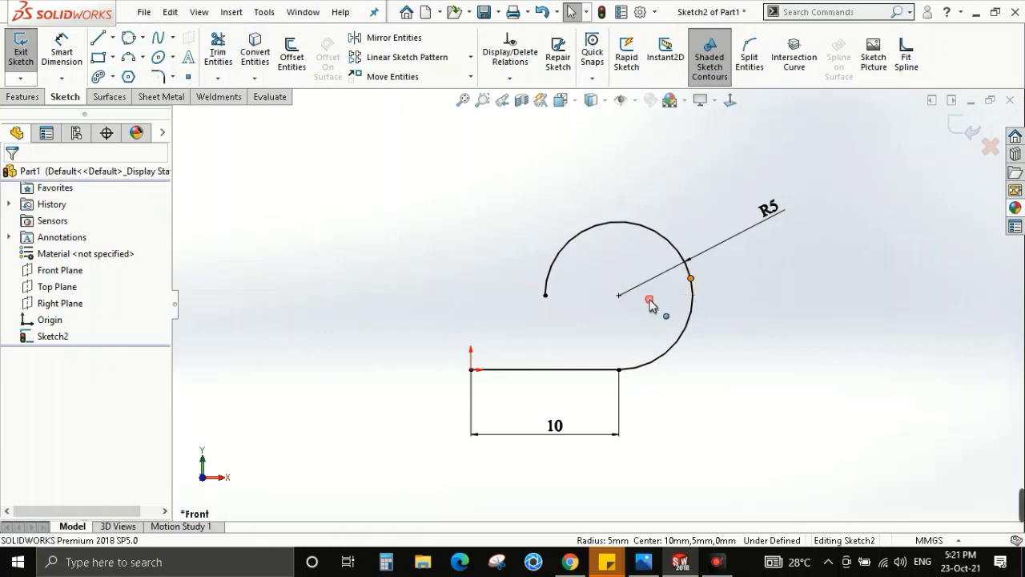
pyautogui.click(618, 295)
pyautogui.keyDown('ctrl'); pyautogui.click(545, 295); pyautogui.keyUp('ctrl')
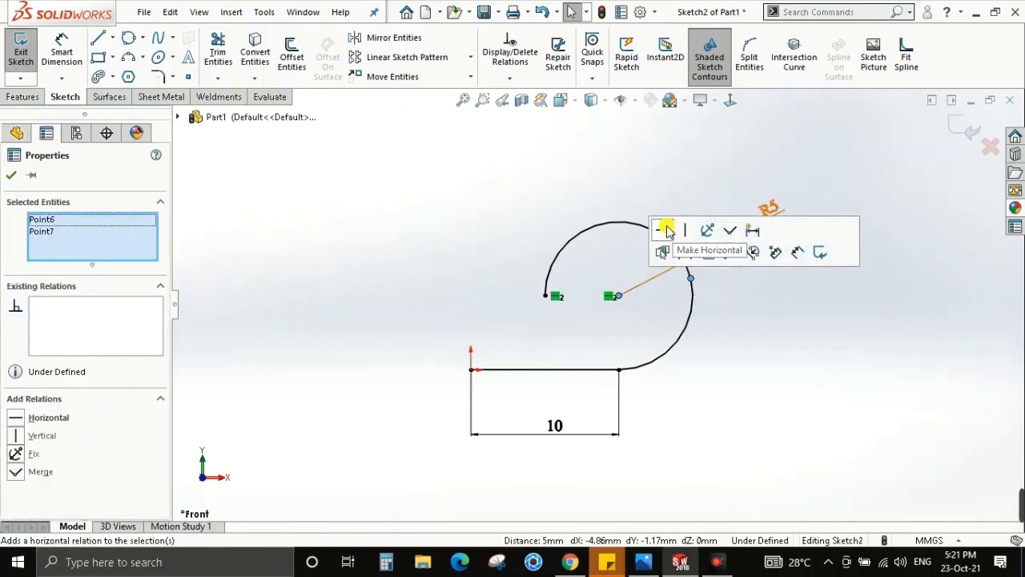
pyautogui.click(667, 230)
pyautogui.click(721, 336)
pyautogui.hotkey('alt', 'Tab')
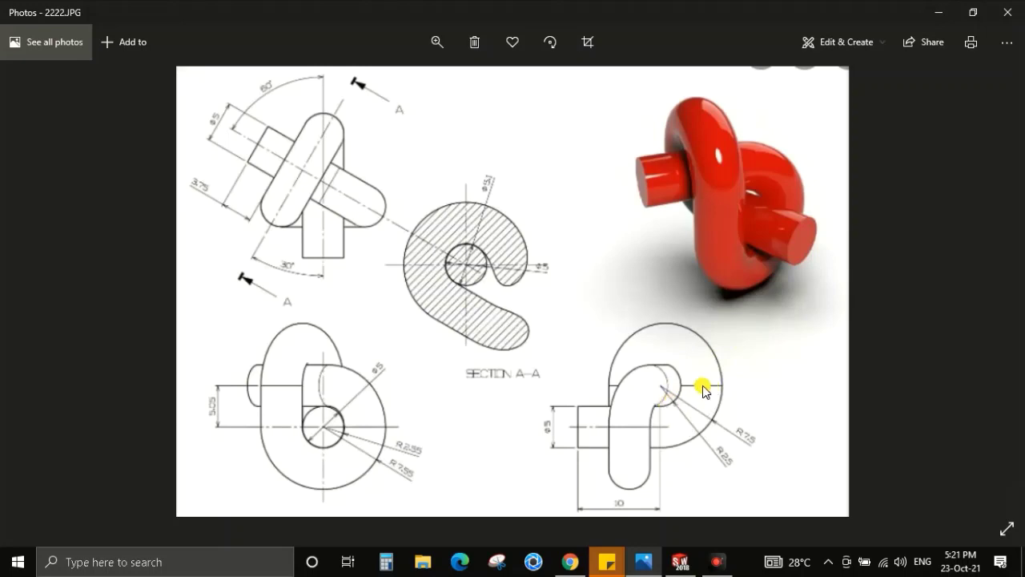
pyautogui.hotkey('alt', 'Tab')
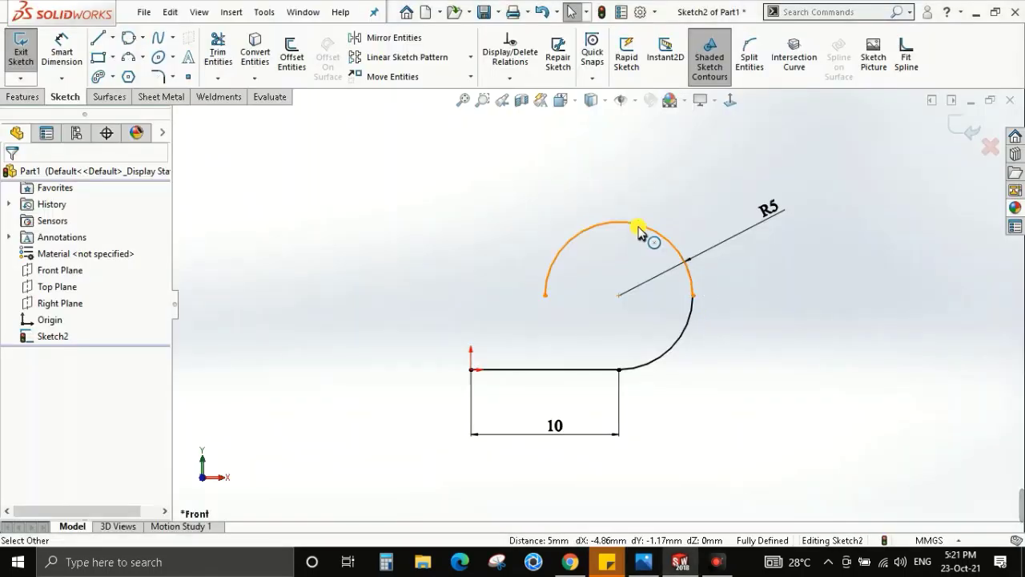
# Toggle the upper arc to construction and back to normal geometry, then exit Sketch2.
pyautogui.click(650, 231)
pyautogui.click(677, 249)
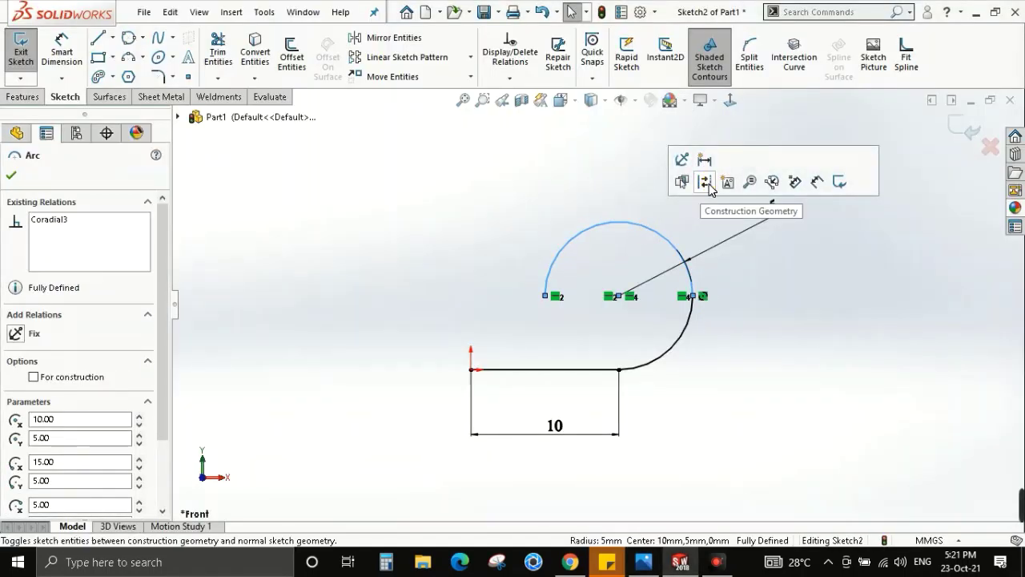
pyautogui.click(709, 186)
pyautogui.scroll(3, 748, 370)
pyautogui.moveTo(651, 411)
pyautogui.mouseDown(button='middle')
pyautogui.moveTo(689, 300)
pyautogui.moveTo(636, 300)
pyautogui.mouseUp(button='middle')
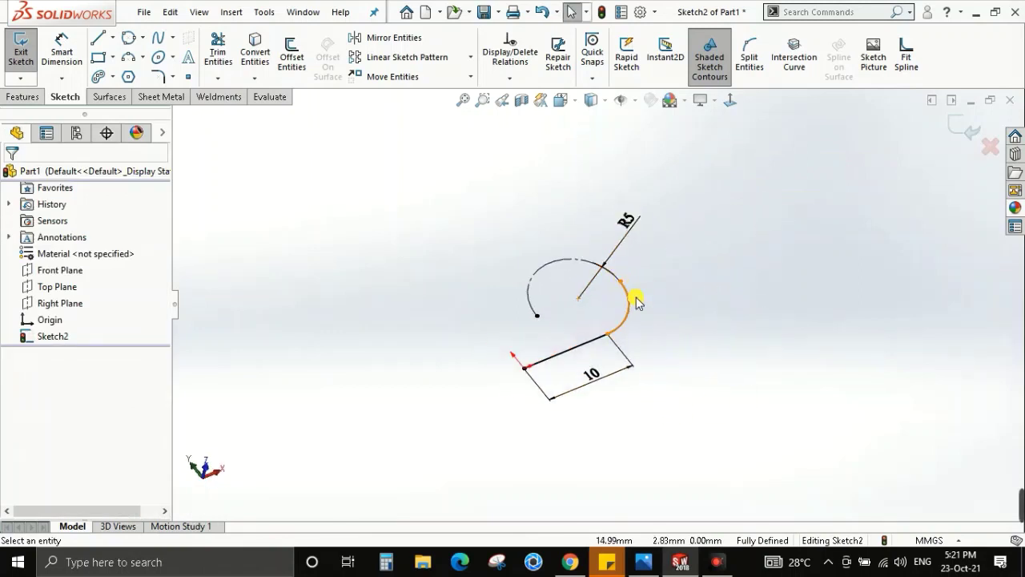
pyautogui.click(558, 267)
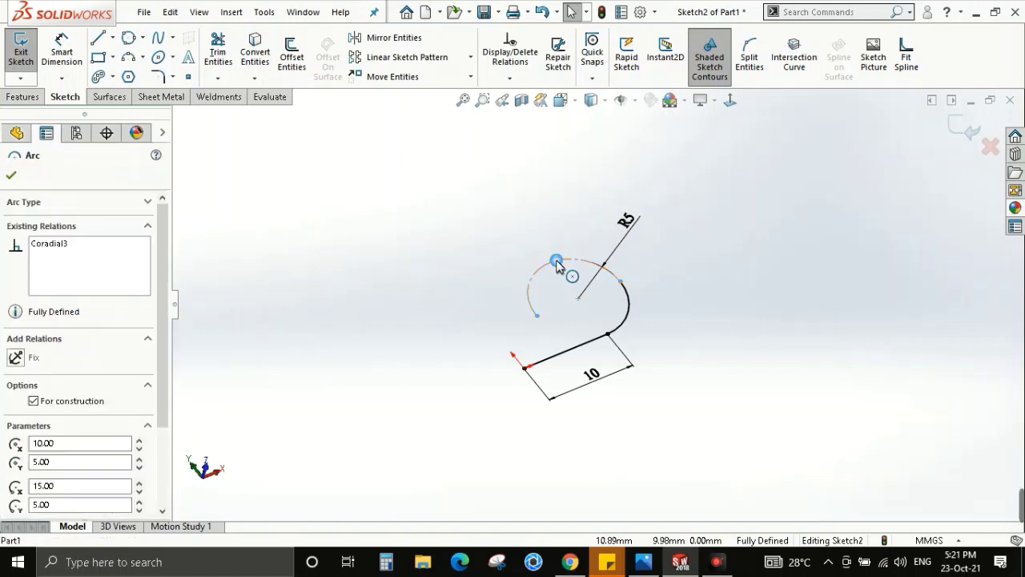
pyautogui.rightClick(561, 264)
pyautogui.click(599, 236)
pyautogui.click(699, 364)
pyautogui.moveTo(699, 365)
pyautogui.mouseDown(button='middle')
pyautogui.moveTo(687, 309)
pyautogui.moveTo(677, 371)
pyautogui.moveTo(871, 205)
pyautogui.mouseUp(button='middle')
pyautogui.click(969, 134)
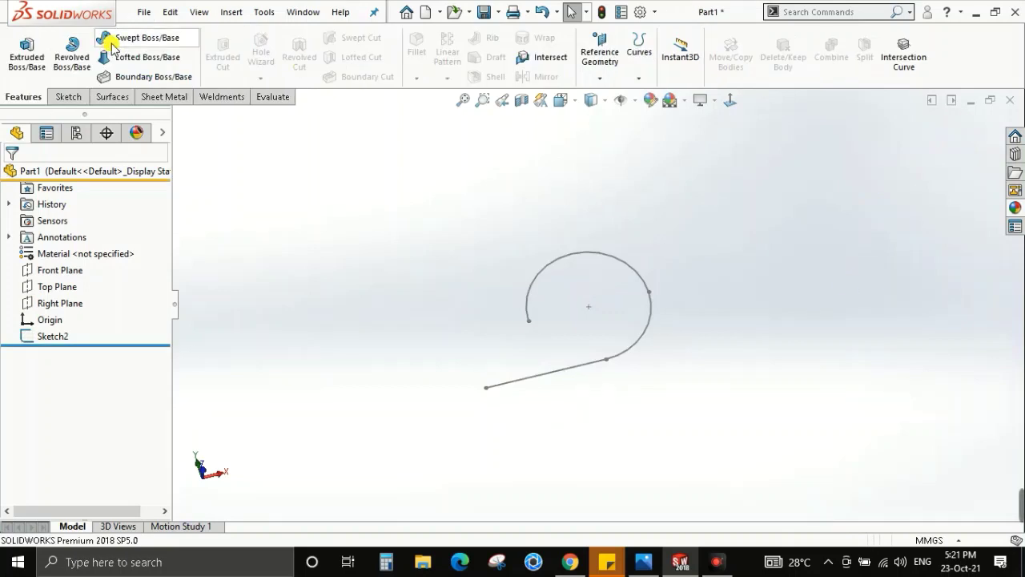
# Sweep a 5 mm circular profile along the straight line and lower arc to make Sweep1.
pyautogui.click(122, 37)
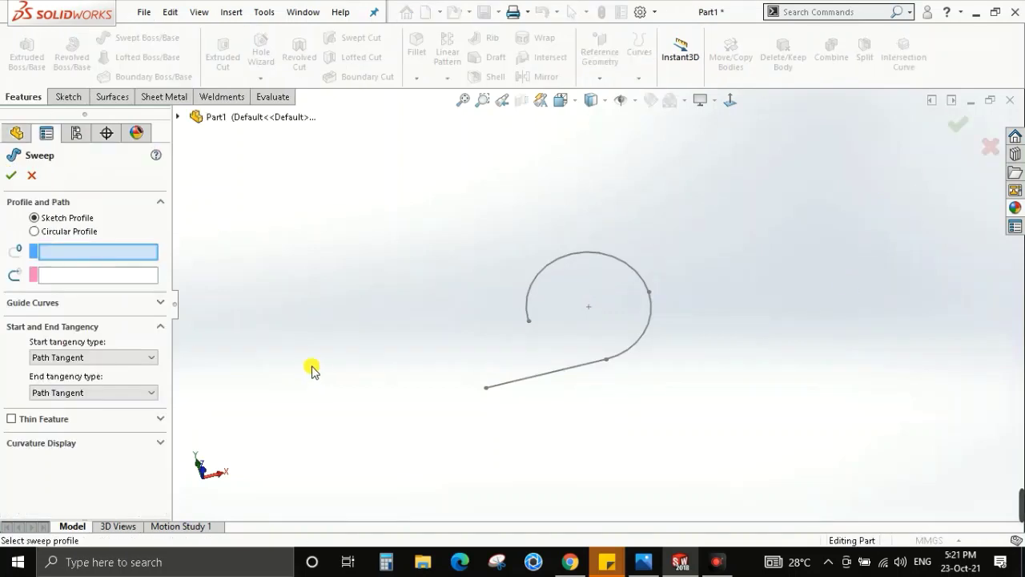
pyautogui.click(35, 232)
pyautogui.doubleClick(76, 274)
pyautogui.write('5')
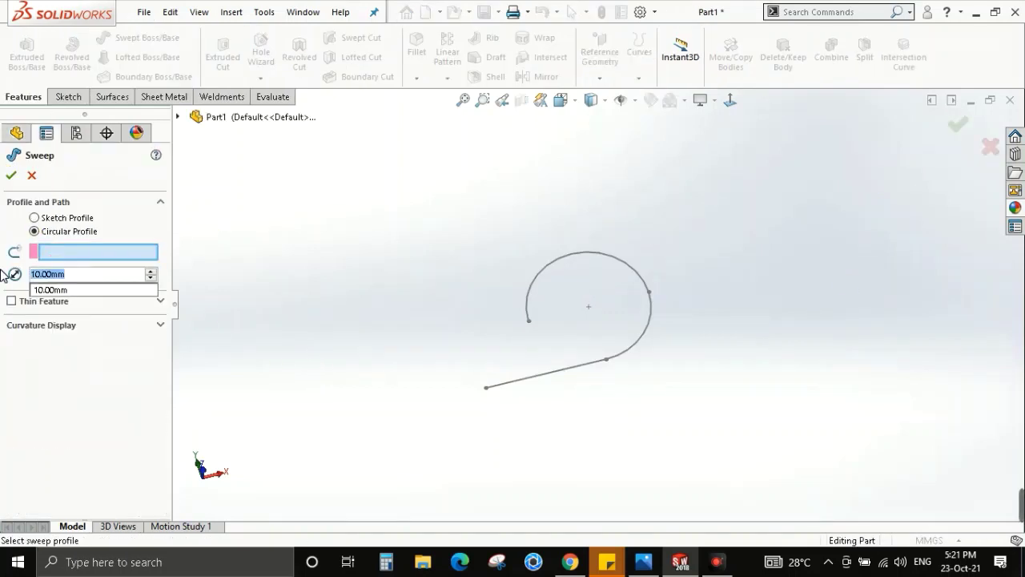
pyautogui.hotkey('alt', 'Tab')
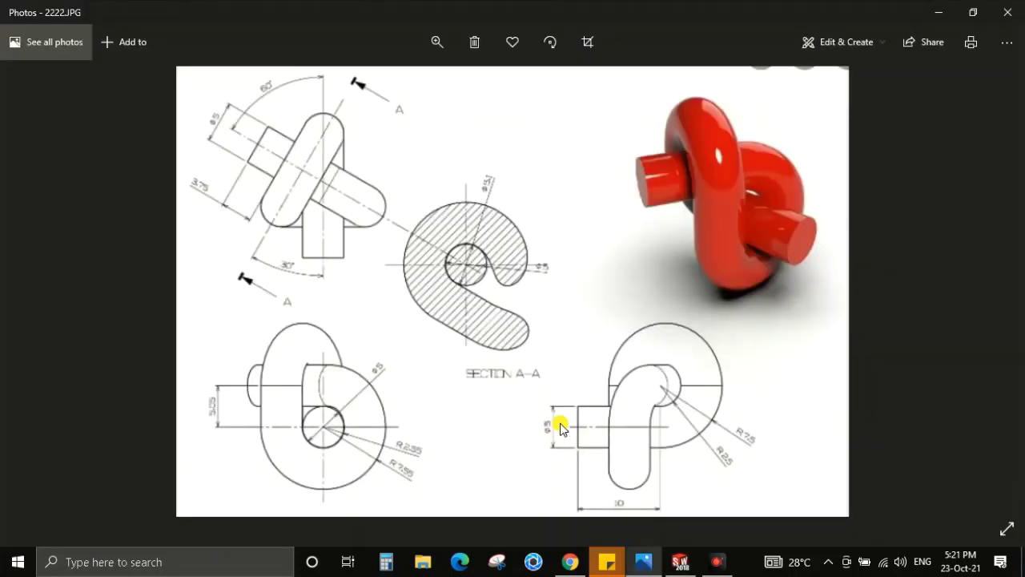
pyautogui.hotkey('alt', 'Tab')
pyautogui.rightClick(48, 256)
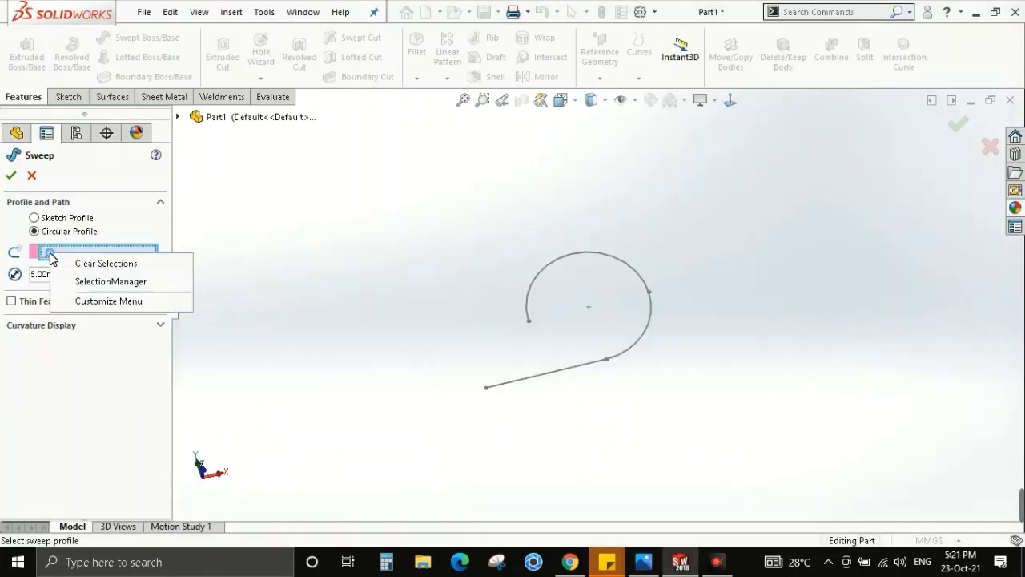
pyautogui.click(83, 287)
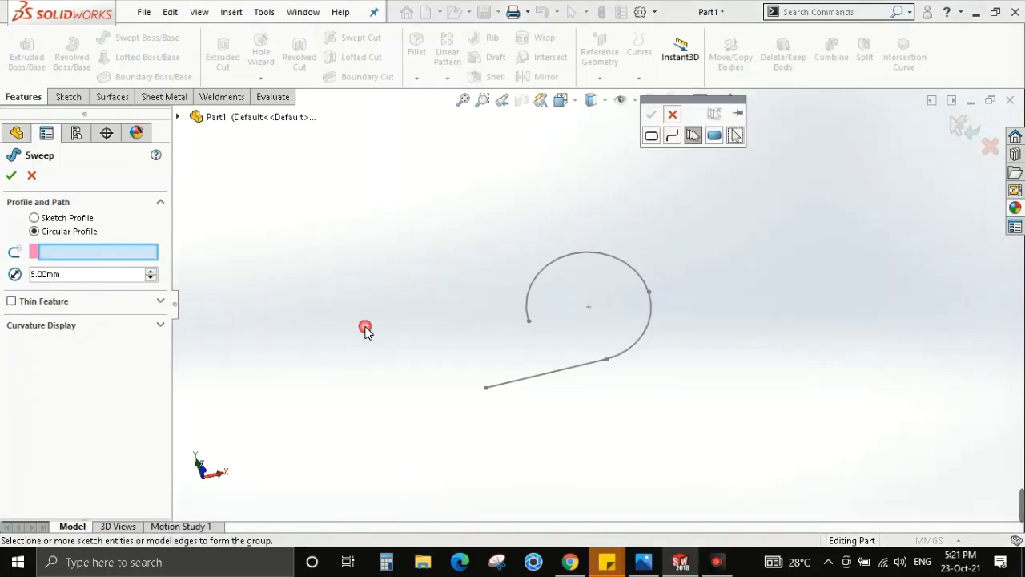
pyautogui.click(583, 371)
pyautogui.click(629, 349)
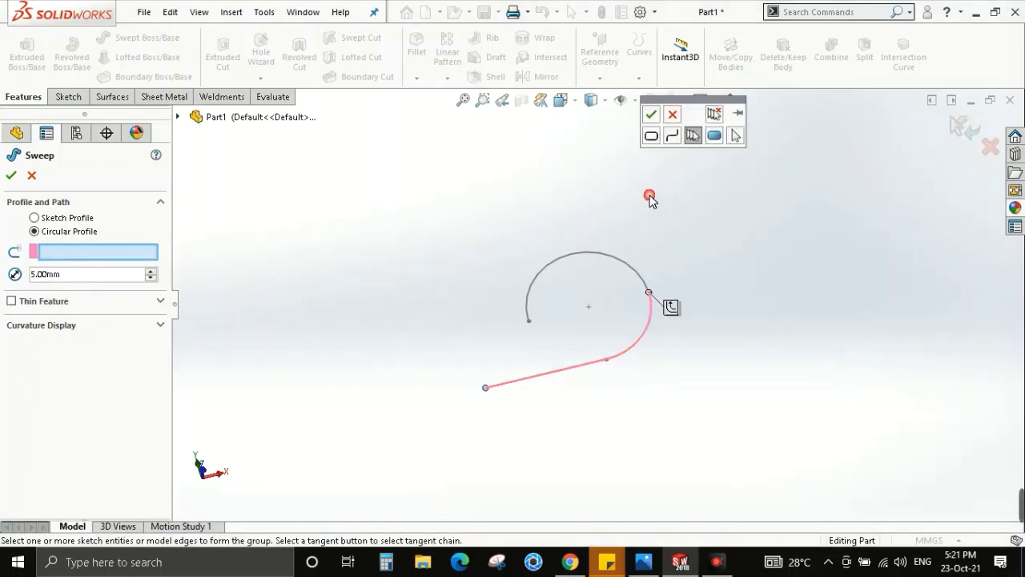
pyautogui.click(650, 116)
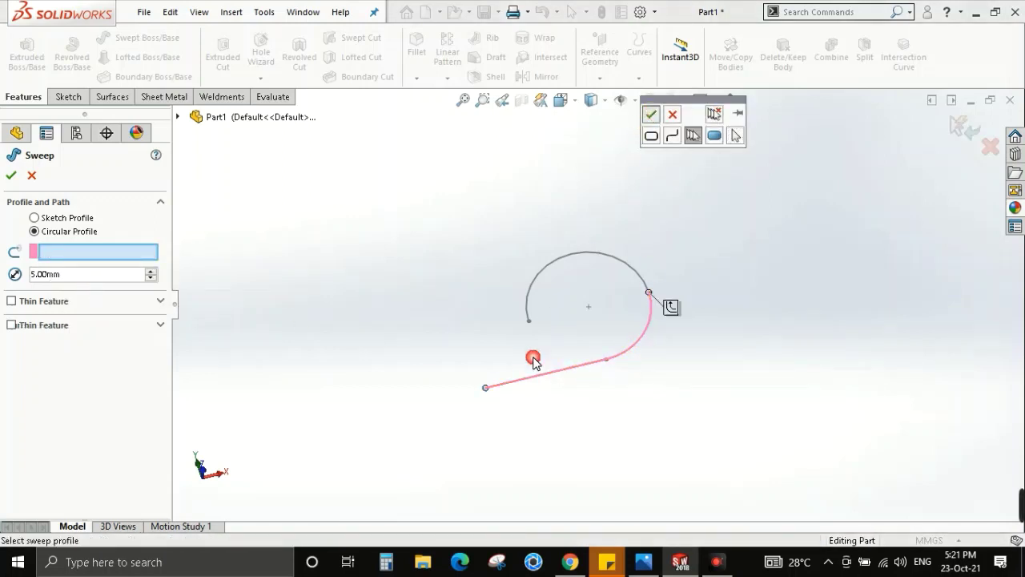
pyautogui.click(11, 175)
# Open and close Sweep1's settings without changes, then show Sketch2 in the model.
pyautogui.click(9, 336)
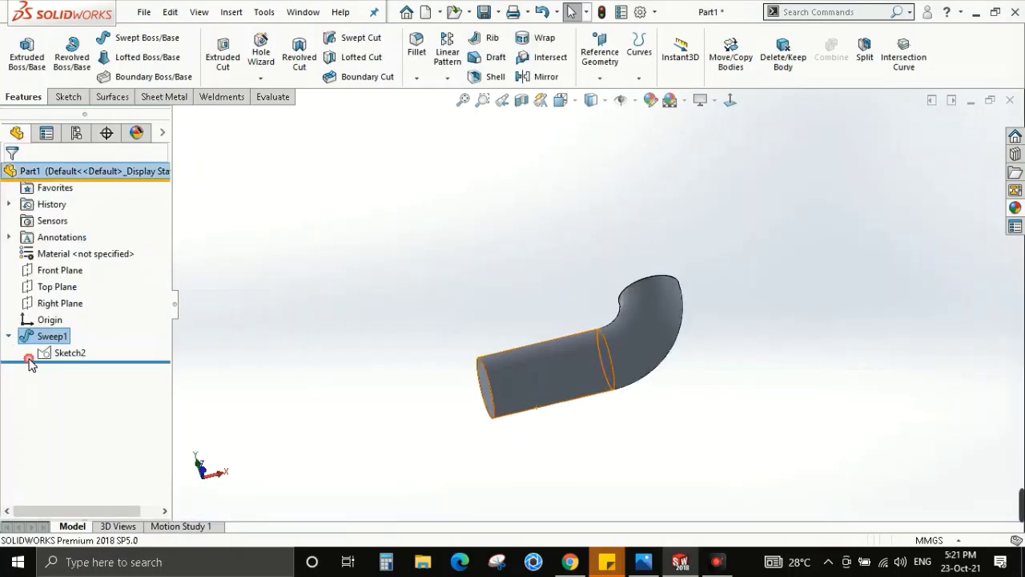
pyautogui.rightClick(44, 337)
pyautogui.click(476, 321)
pyautogui.click(521, 347)
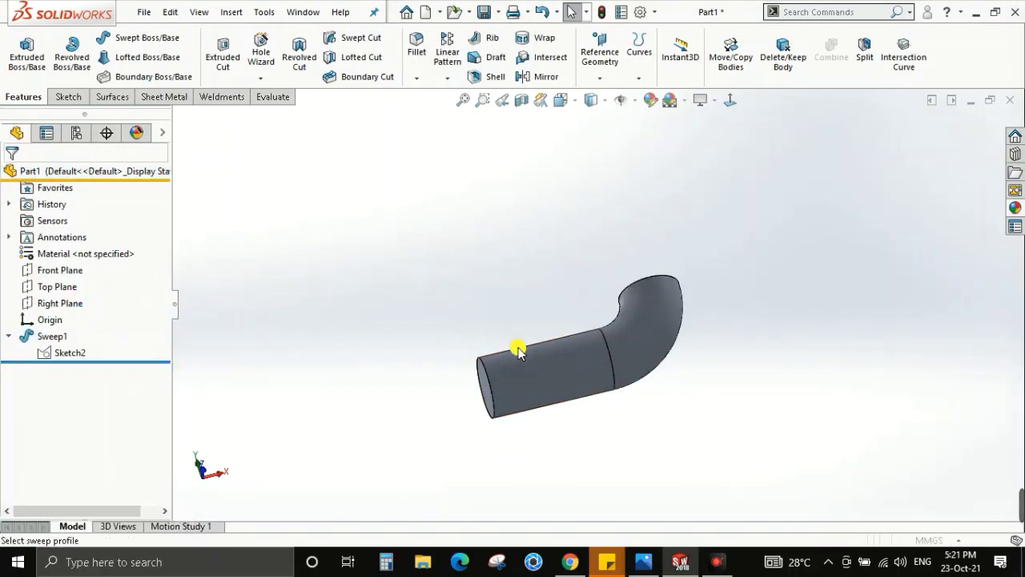
pyautogui.click(33, 349)
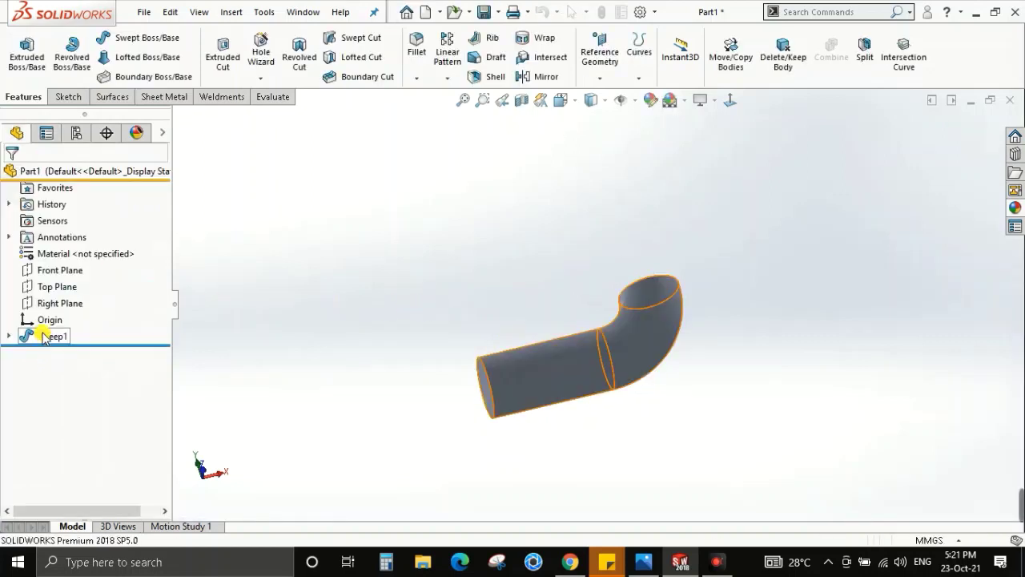
pyautogui.rightClick(32, 336)
pyautogui.click(13, 336)
pyautogui.click(9, 336)
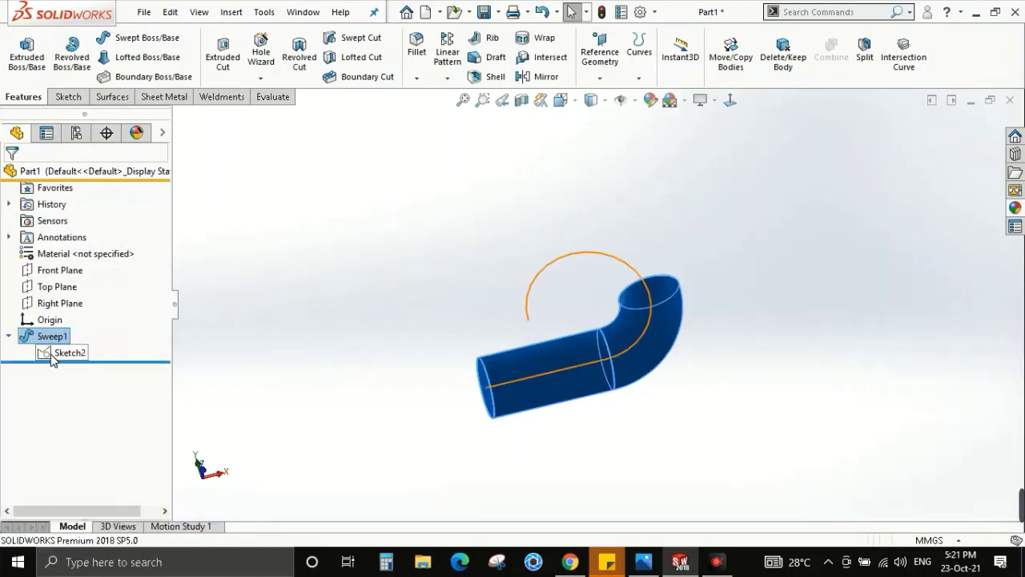
pyautogui.rightClick(48, 352)
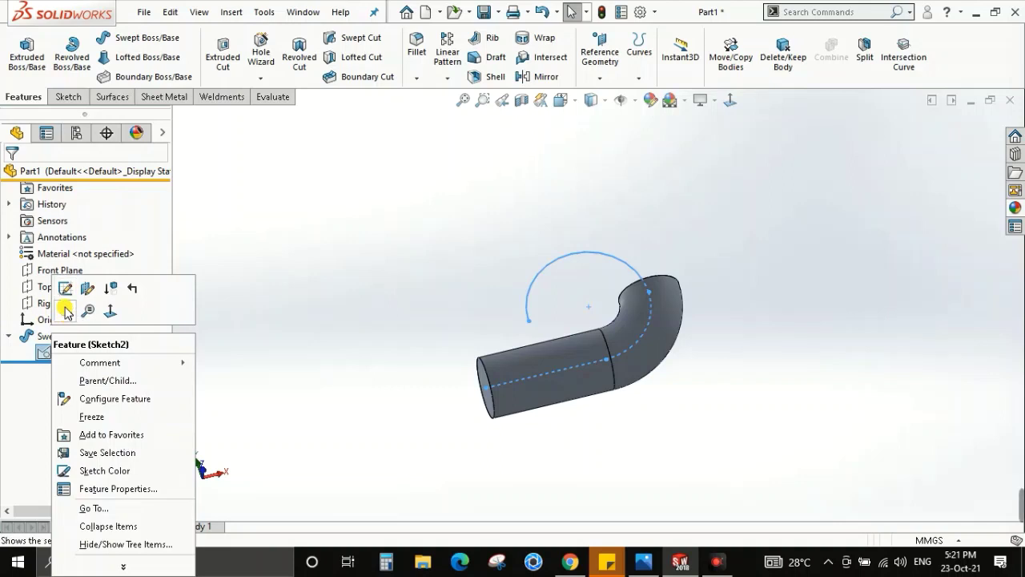
pyautogui.click(66, 312)
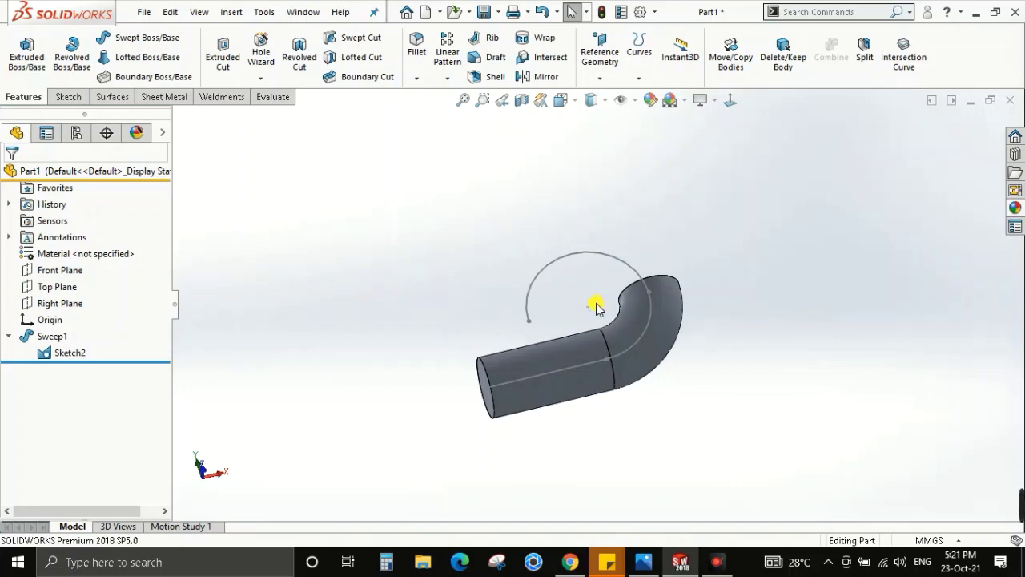
# Orbit the part, checking the reference drawing, until the free upper arc faces the viewer.
pyautogui.moveTo(596, 307)
pyautogui.mouseDown(button='middle')
pyautogui.moveTo(691, 355)
pyautogui.moveTo(572, 309)
pyautogui.moveTo(579, 359)
pyautogui.mouseUp(button='middle')
pyautogui.press('space')
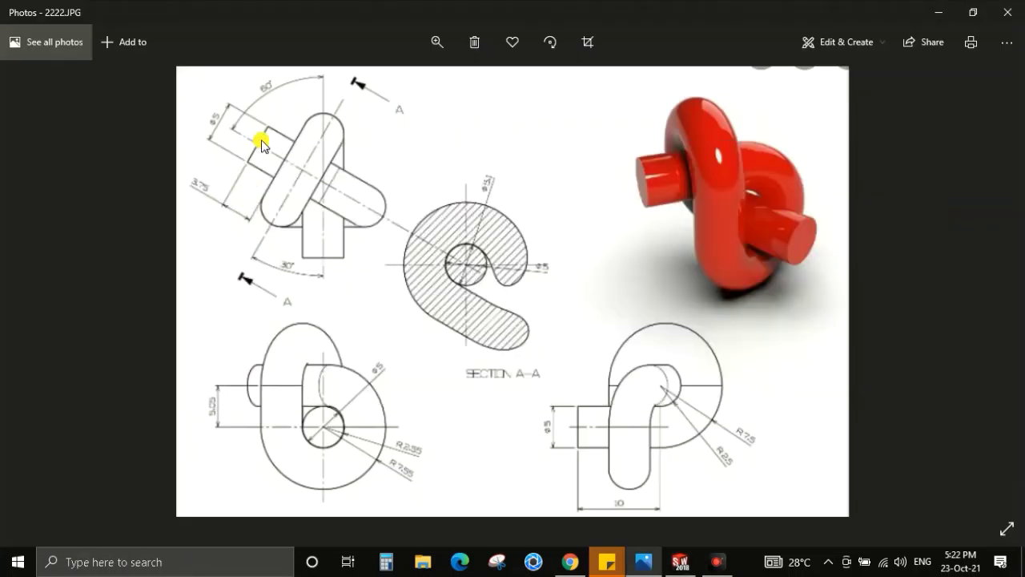
pyautogui.hotkey('alt', 'Tab')
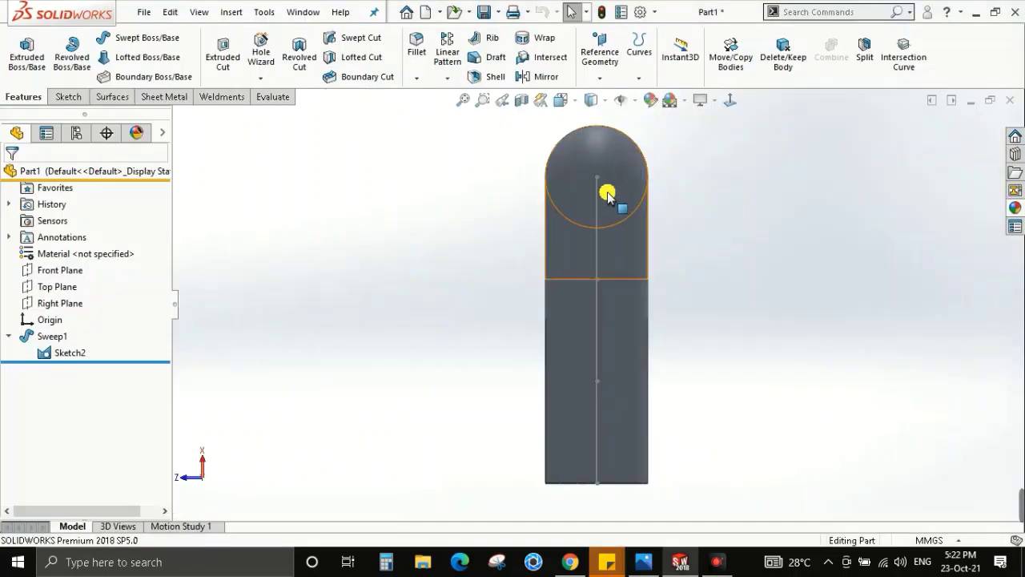
pyautogui.moveTo(588, 217)
pyautogui.mouseDown(button='middle')
pyautogui.moveTo(603, 226)
pyautogui.moveTo(592, 235)
pyautogui.moveTo(539, 234)
pyautogui.mouseUp(button='middle')
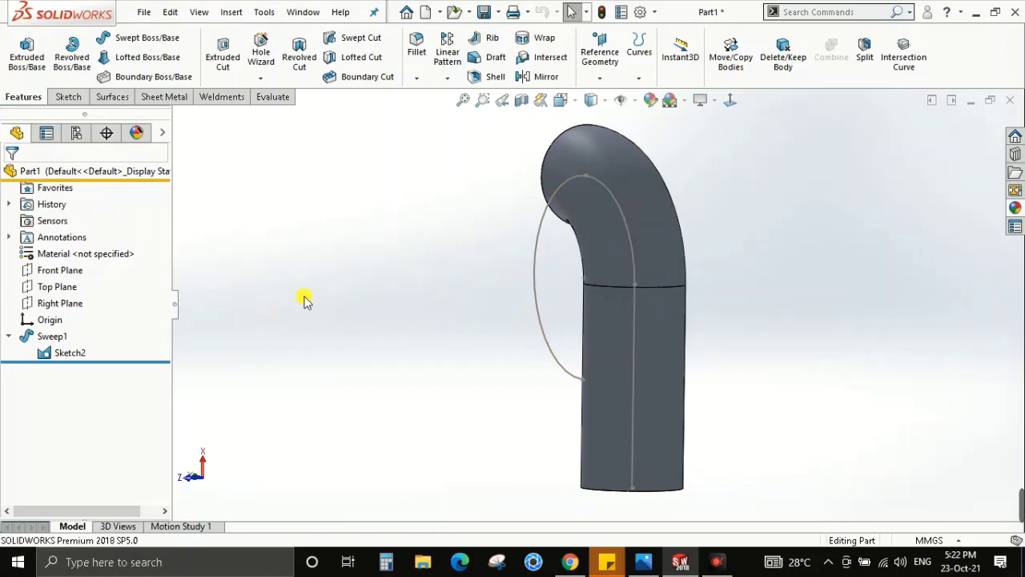
pyautogui.scroll(3, 529, 348)
pyautogui.moveTo(528, 347); pyautogui.dragTo(652, 320, button='middle')
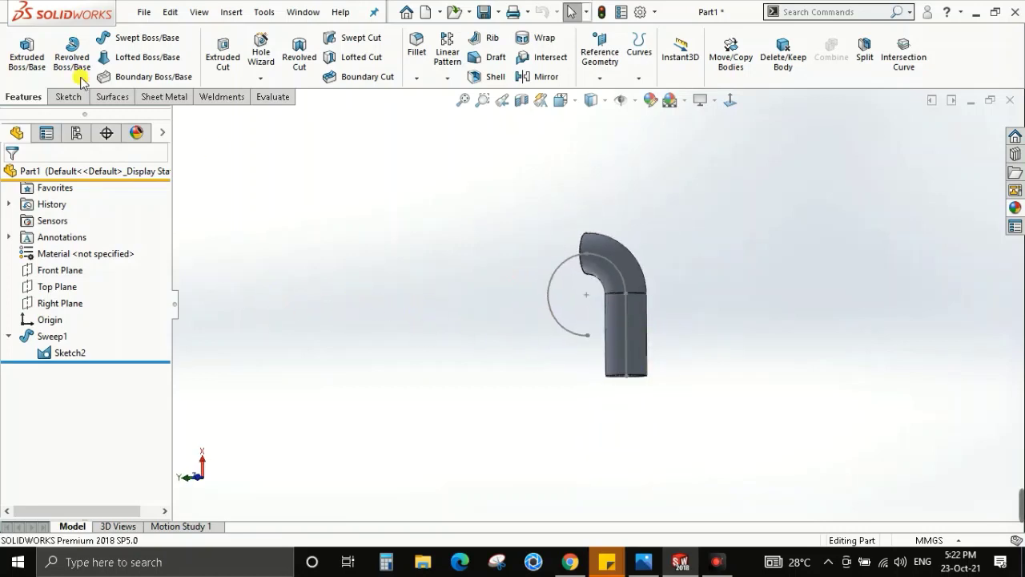
# Start a circular-profile sweep with the upper arc chosen as its path via SelectionManager.
pyautogui.click(135, 44)
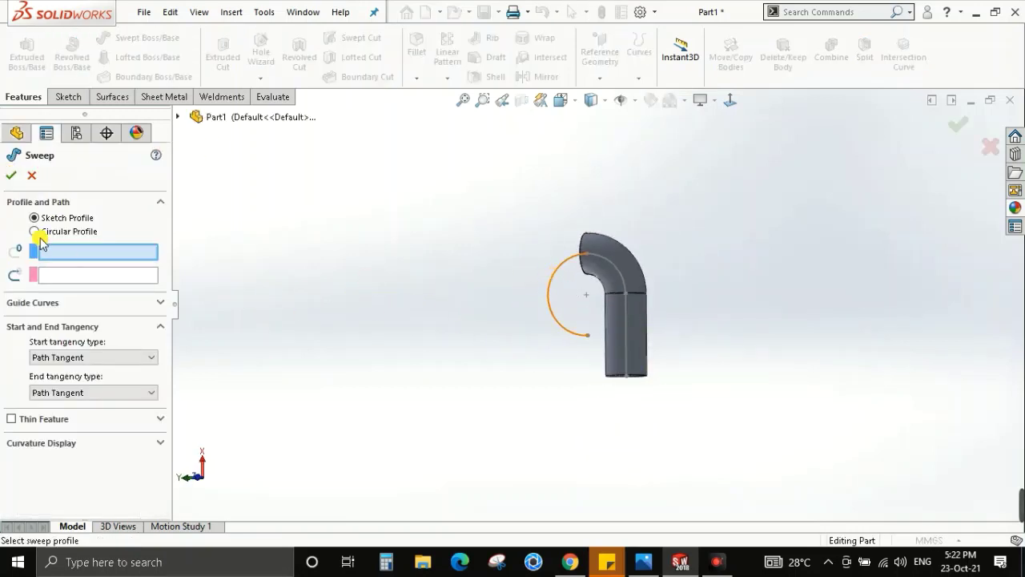
pyautogui.click(35, 231)
pyautogui.rightClick(65, 254)
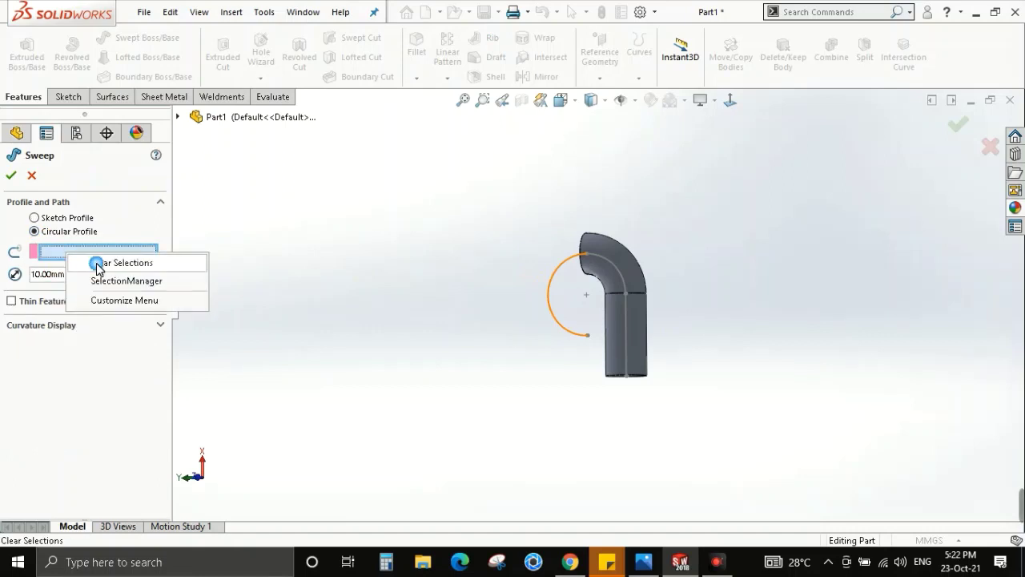
pyautogui.click(125, 274)
pyautogui.click(555, 271)
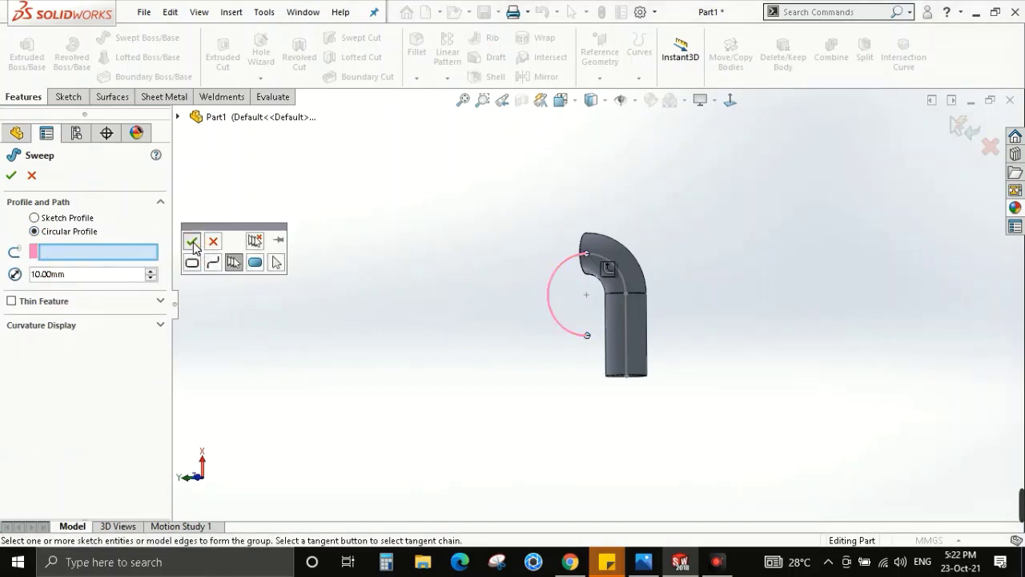
pyautogui.click(193, 243)
# Set the tube diameter to 5 mm, clear Merge result, and inspect the new Sweep2 body.
pyautogui.click(84, 274)
pyautogui.doubleClick(84, 273)
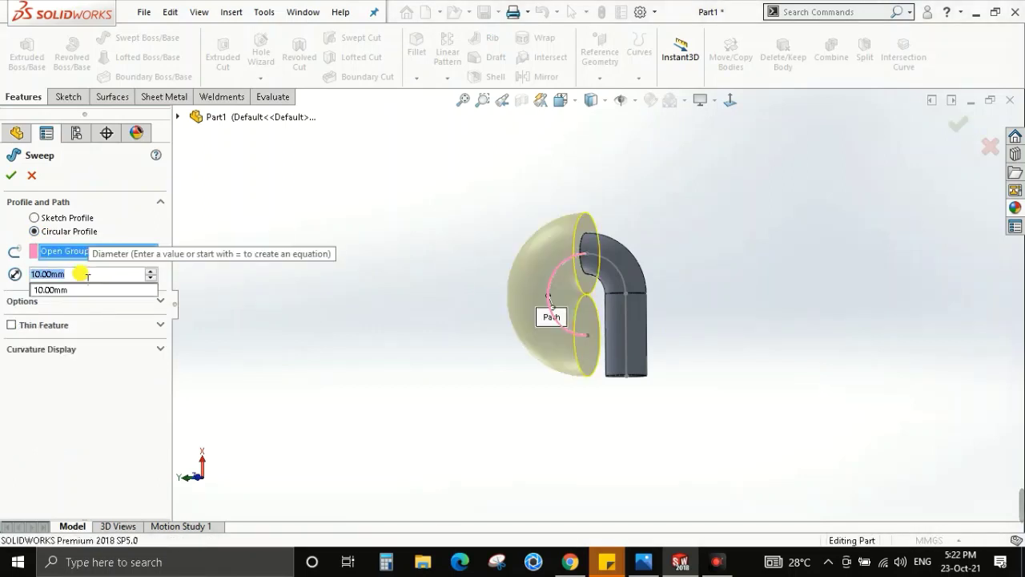
pyautogui.write('5')
pyautogui.press('Return')
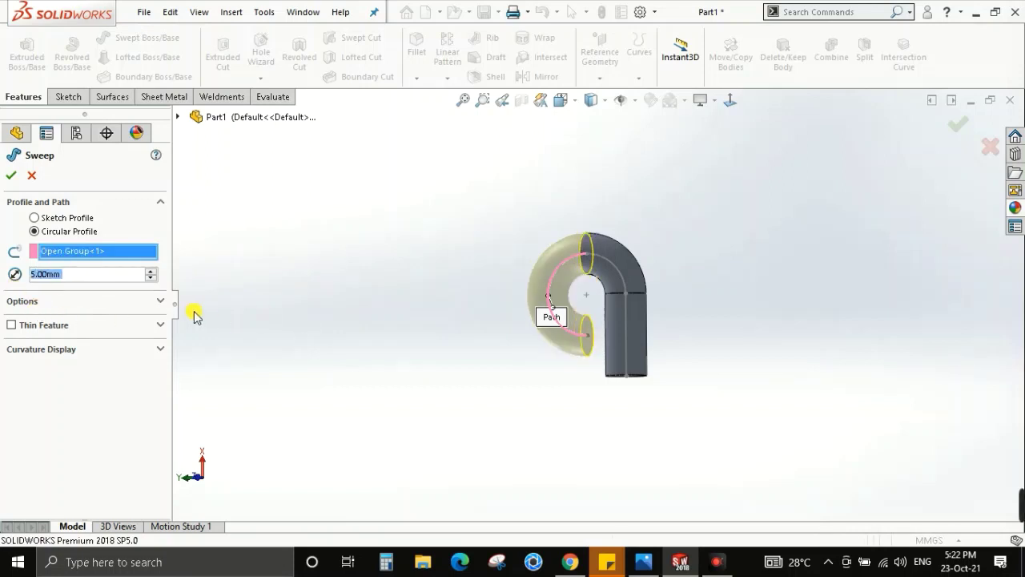
pyautogui.click(160, 301)
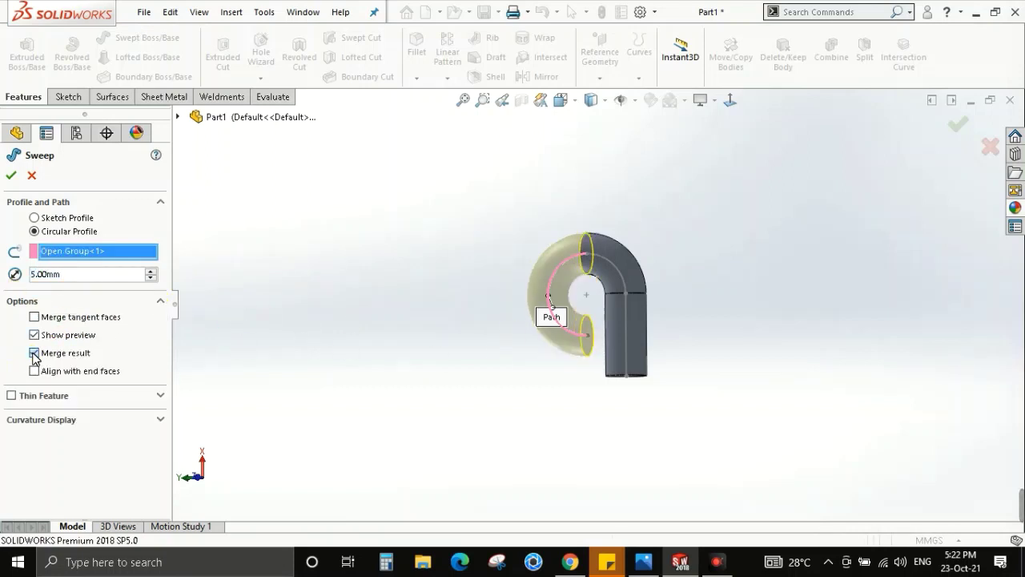
pyautogui.click(16, 176)
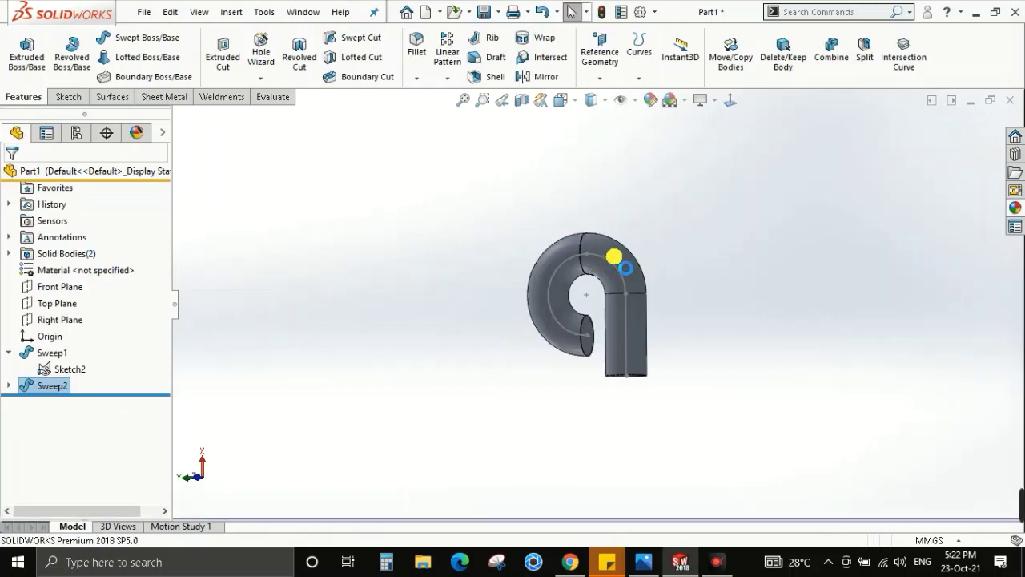
pyautogui.moveTo(613, 253)
pyautogui.mouseDown(button='middle')
pyautogui.moveTo(622, 230)
pyautogui.moveTo(580, 313)
pyautogui.mouseUp(button='middle')
pyautogui.click(551, 274)
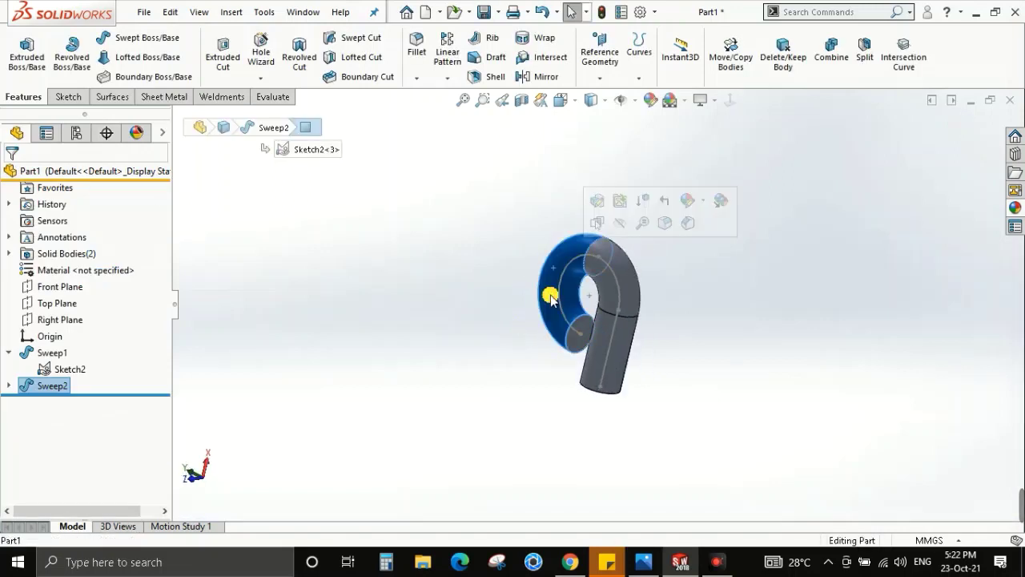
pyautogui.moveTo(494, 325)
pyautogui.mouseDown(button='middle')
pyautogui.moveTo(473, 325)
pyautogui.moveTo(680, 348)
pyautogui.mouseUp(button='middle')
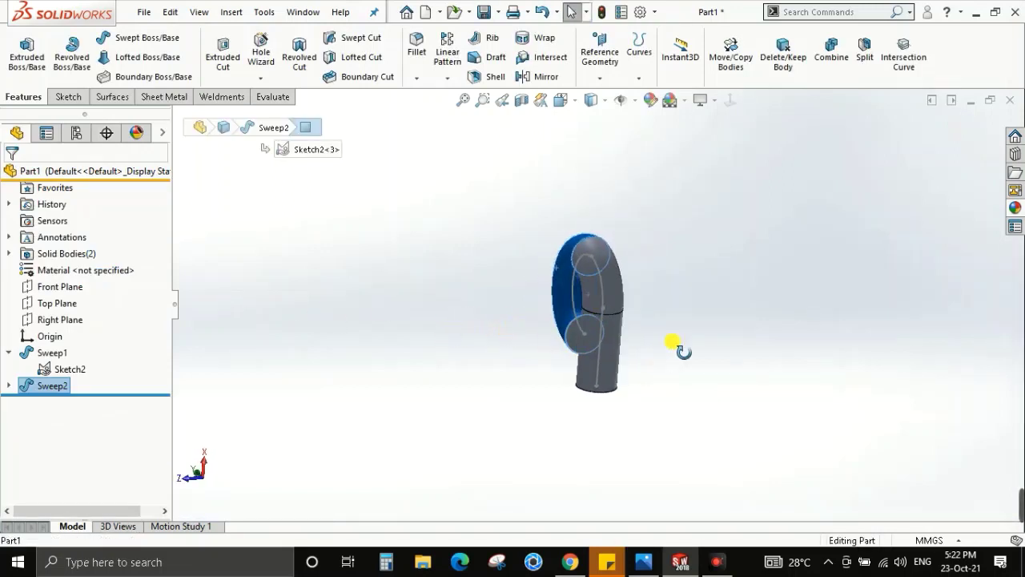
# Start Move/Copy Bodies on the Sweep2 body and switch to the Front view.
pyautogui.press('Escape')
pyautogui.click(724, 60)
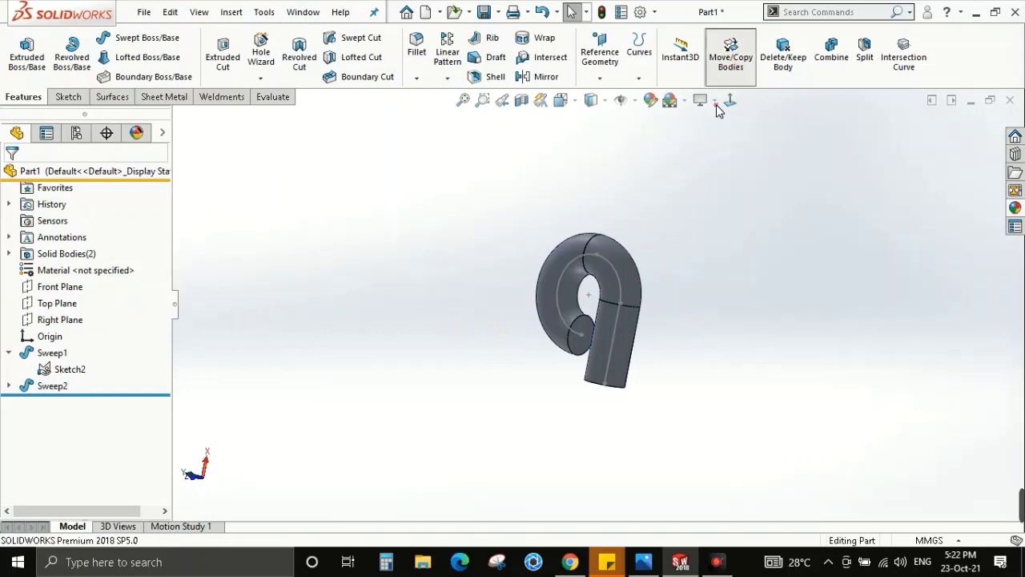
pyautogui.click(564, 260)
pyautogui.moveTo(705, 276)
pyautogui.mouseDown(button='middle')
pyautogui.moveTo(677, 327)
pyautogui.moveTo(622, 305)
pyautogui.moveTo(678, 343)
pyautogui.mouseUp(button='middle')
pyautogui.press('space')
pyautogui.click(404, 364)
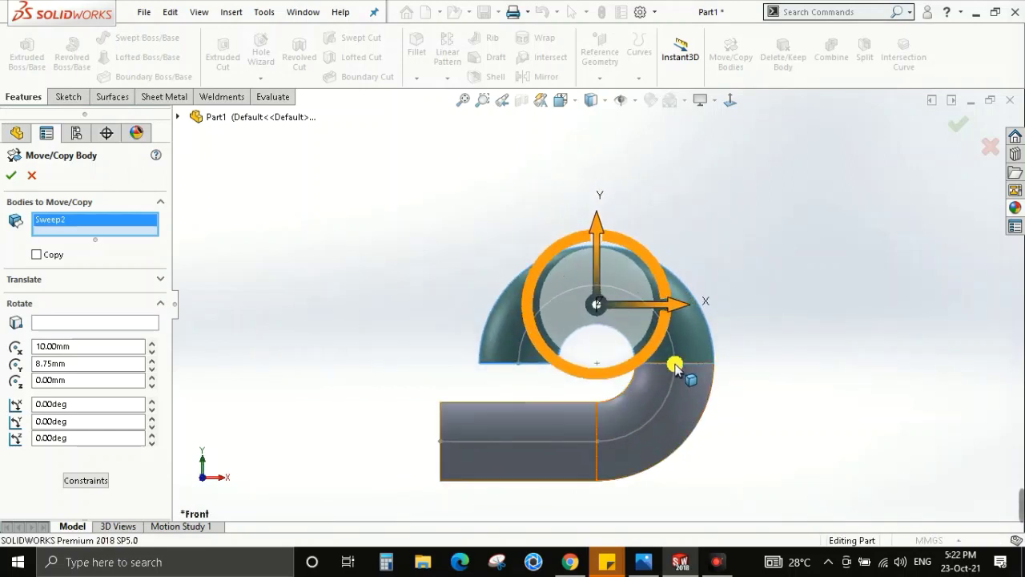
# Set the rotation centre to X 15 mm, Y 5 mm, Z 0 mm.
pyautogui.moveTo(80, 365); pyautogui.dragTo(8, 370)
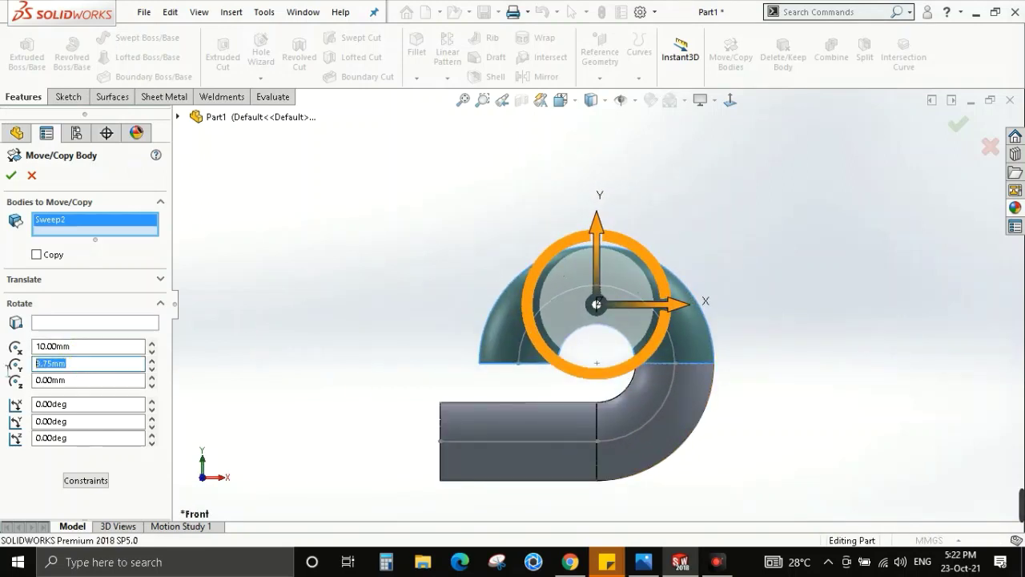
pyautogui.write('0')
pyautogui.press('Return')
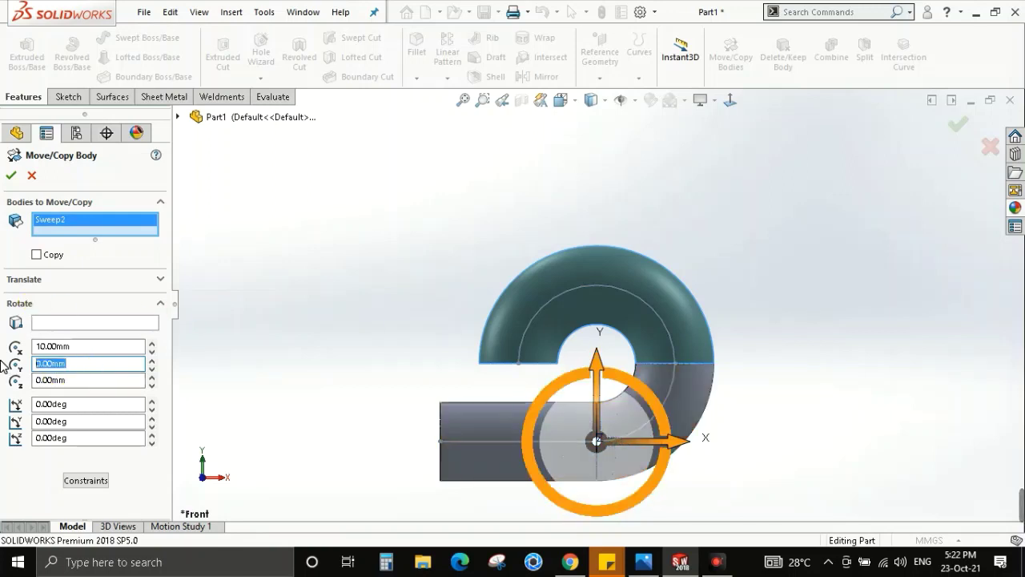
pyautogui.write('5')
pyautogui.press('Return')
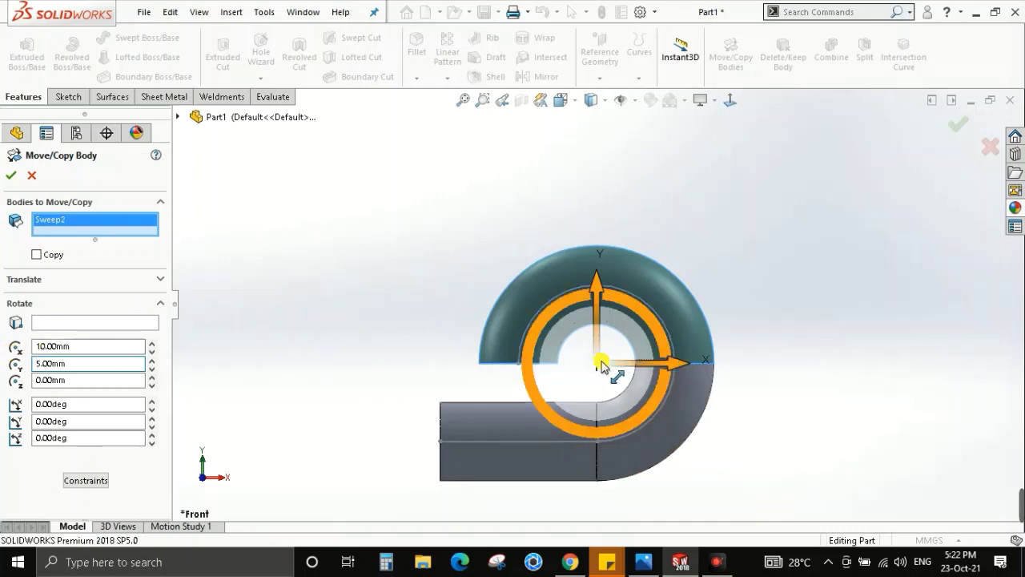
pyautogui.doubleClick(104, 351)
pyautogui.write('0')
pyautogui.press('Return')
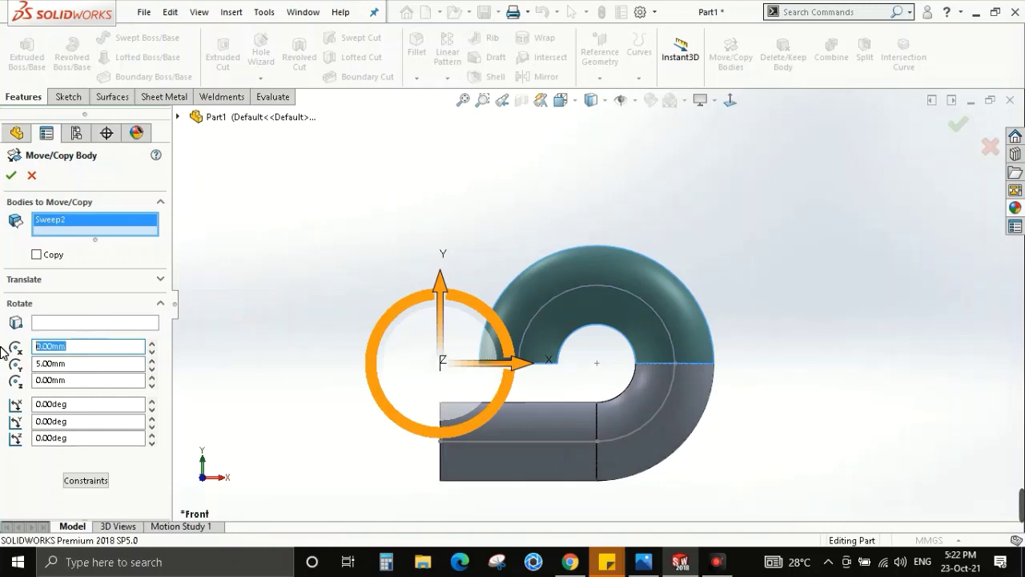
pyautogui.write('0')
pyautogui.press('Return')
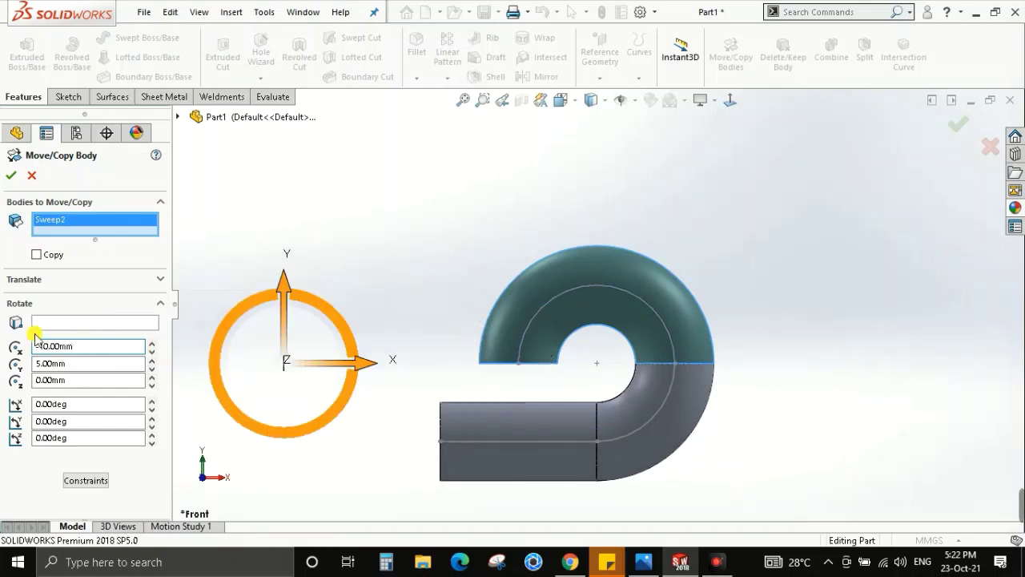
pyautogui.write('15')
pyautogui.press('Return')
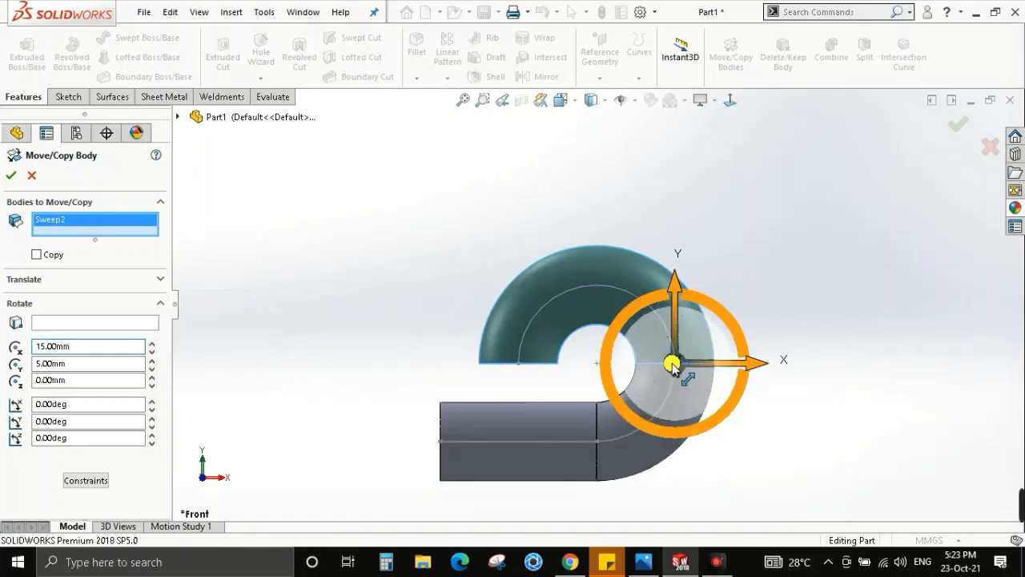
# Compare the model with the reference drawing and drag Sweep2 into a rough tilt.
pyautogui.moveTo(634, 423)
pyautogui.mouseDown(button='middle')
pyautogui.moveTo(824, 422)
pyautogui.moveTo(749, 419)
pyautogui.mouseUp(button='middle')
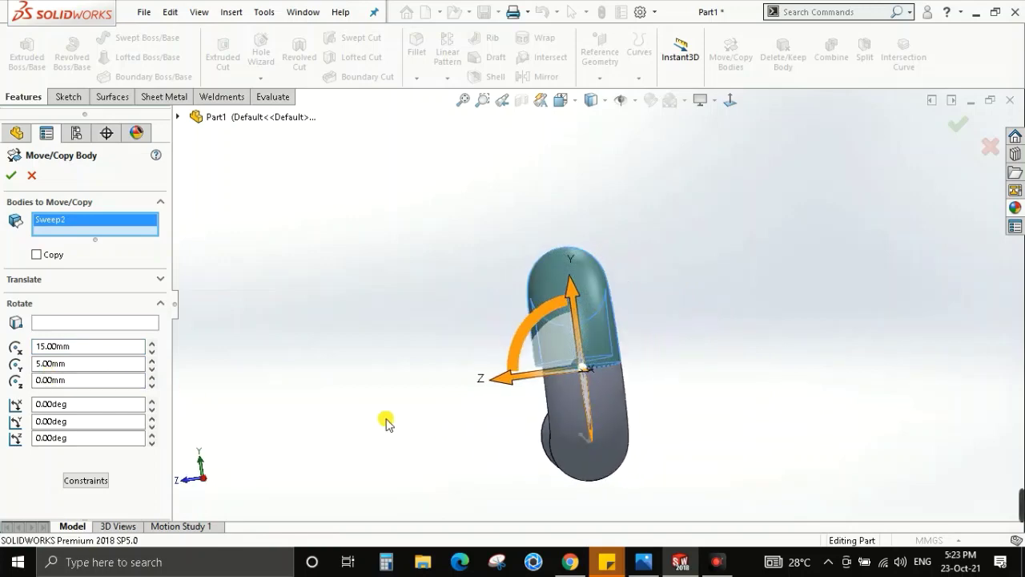
pyautogui.moveTo(386, 421)
pyautogui.mouseDown(button='middle')
pyautogui.moveTo(817, 449)
pyautogui.moveTo(929, 367)
pyautogui.moveTo(824, 313)
pyautogui.moveTo(920, 293)
pyautogui.mouseUp(button='middle')
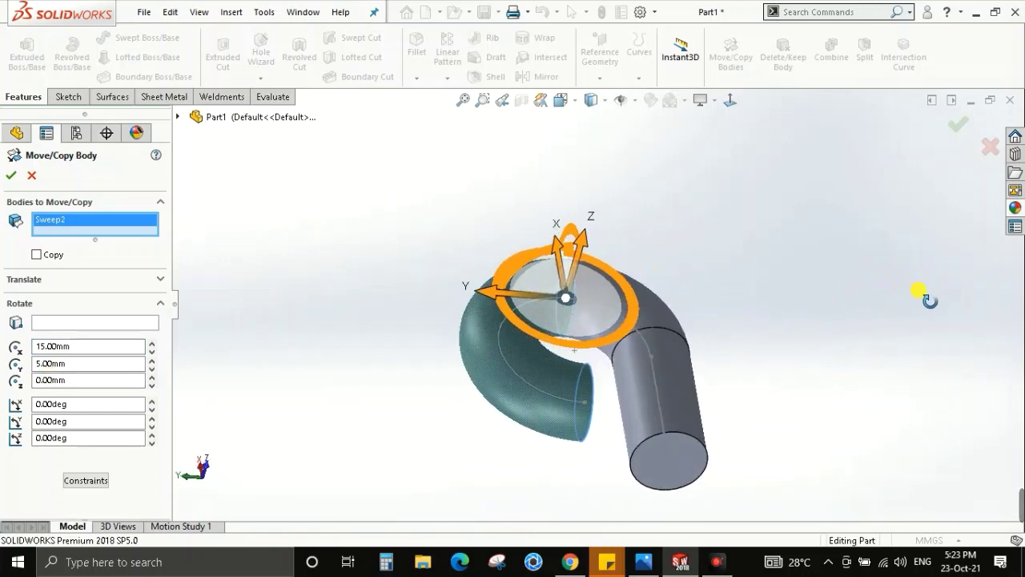
pyautogui.moveTo(770, 360)
pyautogui.mouseDown(button='middle')
pyautogui.moveTo(613, 329)
pyautogui.moveTo(677, 440)
pyautogui.moveTo(654, 402)
pyautogui.mouseUp(button='middle')
pyautogui.press('space')
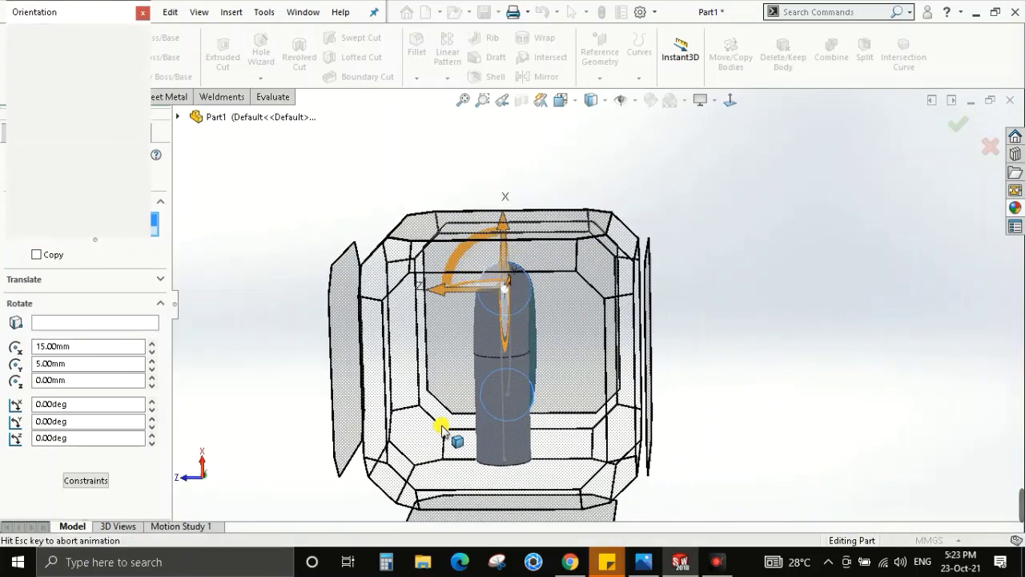
pyautogui.click(472, 382)
pyautogui.hotkey('alt', 'Tab')
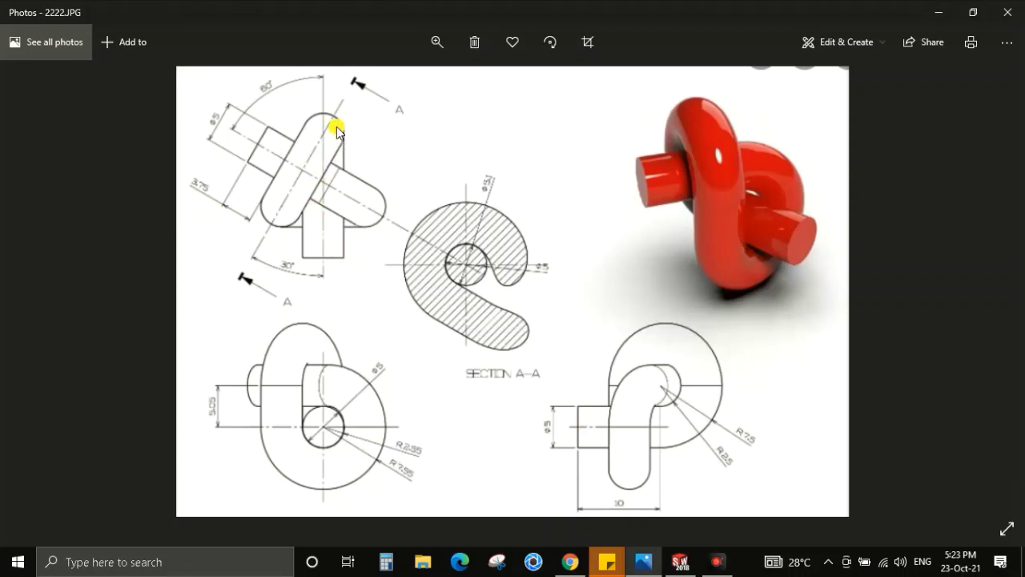
pyautogui.hotkey('alt', 'Tab')
pyautogui.moveTo(664, 331)
pyautogui.mouseDown()
pyautogui.moveTo(670, 286)
pyautogui.moveTo(825, 298)
pyautogui.mouseUp()
pyautogui.hotkey('alt', 'Tab')
pyautogui.hotkey('alt', 'Tab')
pyautogui.press('space')
pyautogui.click(498, 377)
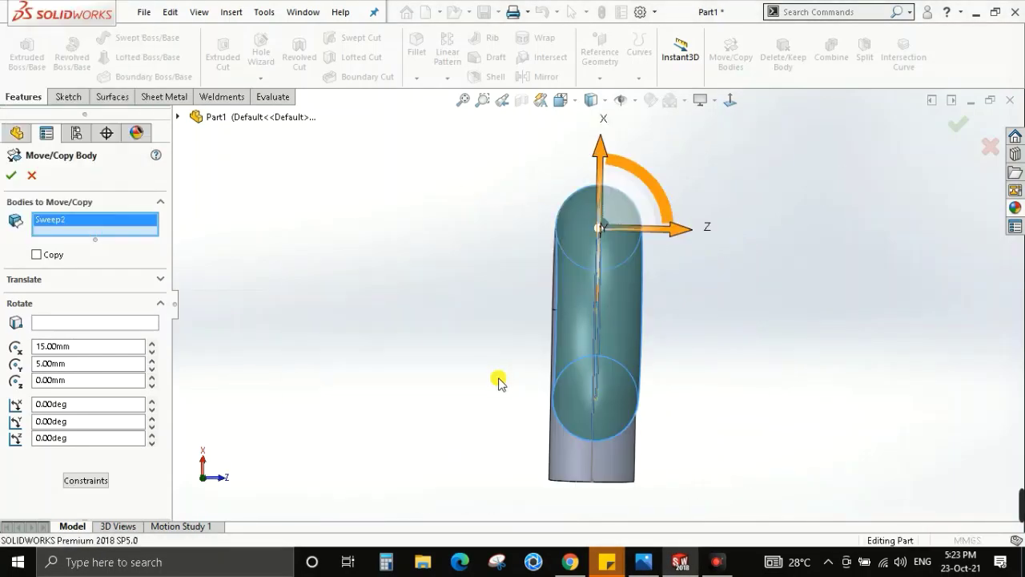
pyautogui.hotkey('alt', 'Tab')
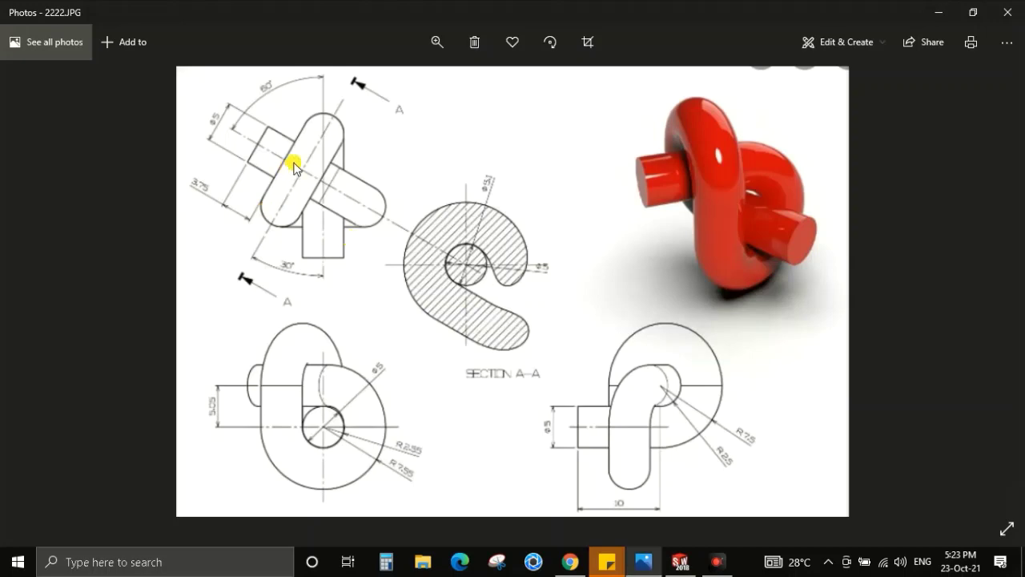
pyautogui.hotkey('alt', 'Tab')
# Set the Y rotation angle to 330° and confirm the Sweep2 rotation.
pyautogui.moveTo(649, 168)
pyautogui.mouseDown()
pyautogui.moveTo(663, 165)
pyautogui.moveTo(679, 211)
pyautogui.mouseUp()
pyautogui.click(99, 425)
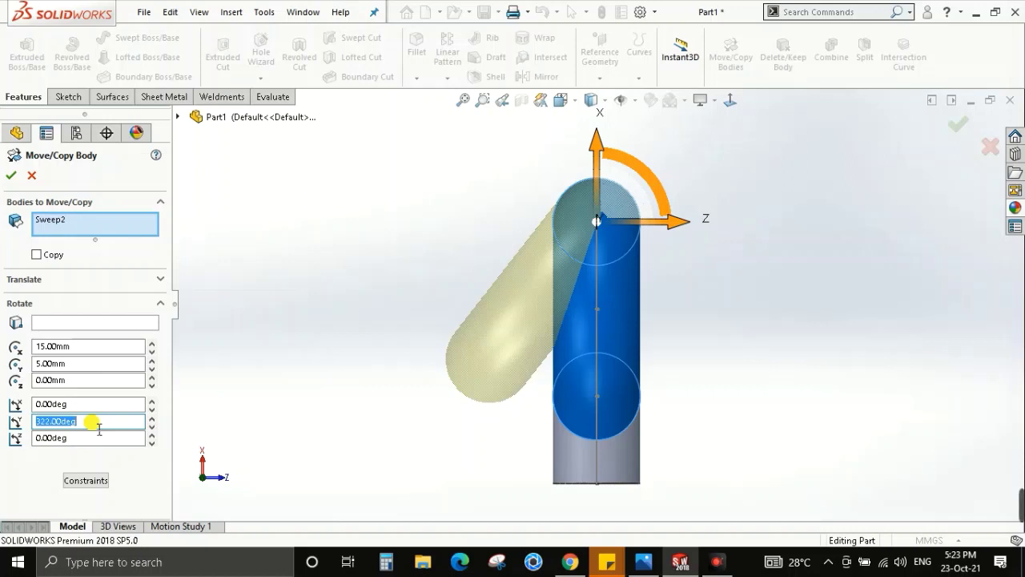
pyautogui.write('330')
pyautogui.press('Return')
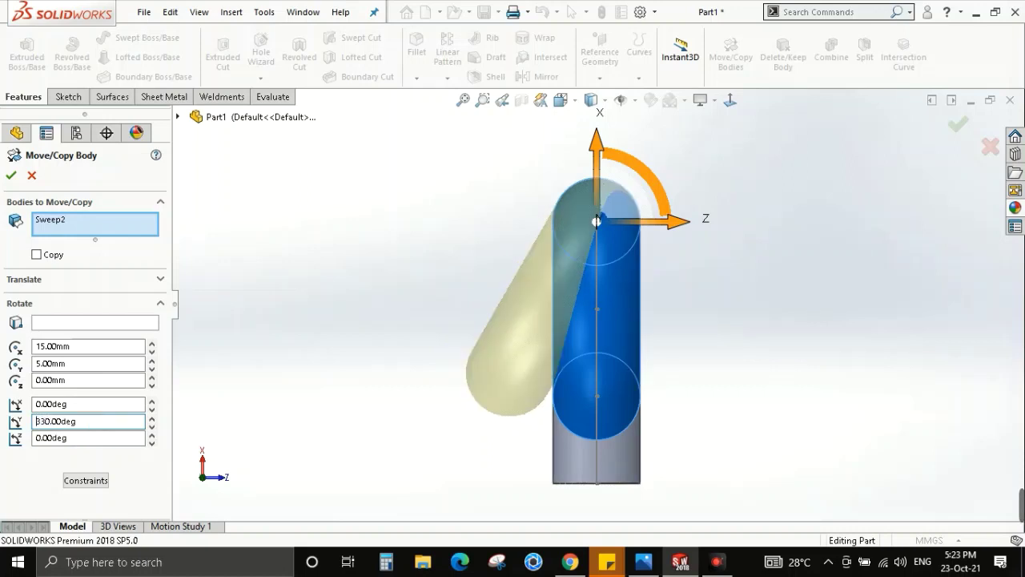
pyautogui.click(11, 177)
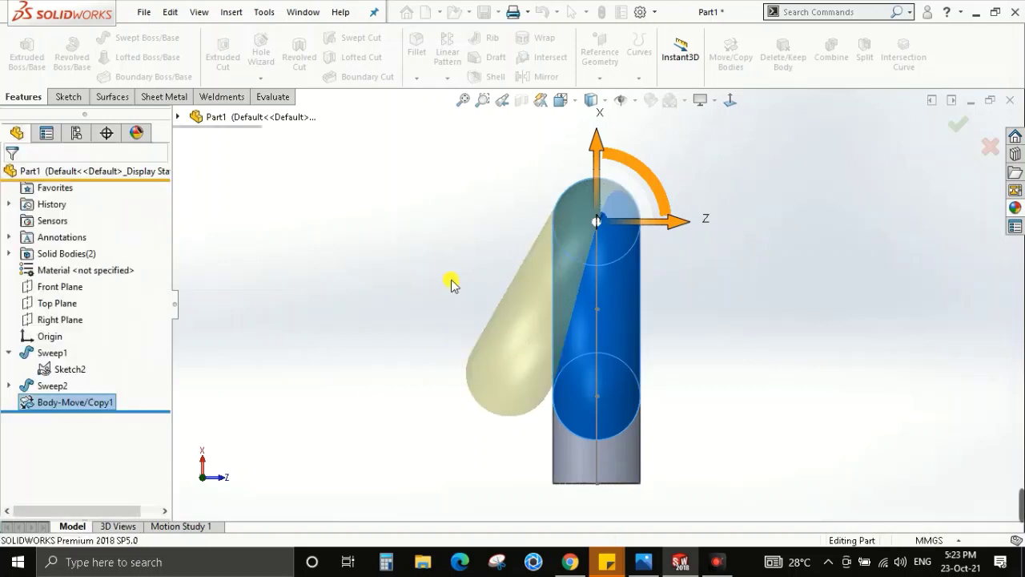
pyautogui.moveTo(585, 307)
pyautogui.mouseDown(button='middle')
pyautogui.moveTo(643, 307)
pyautogui.moveTo(442, 288)
pyautogui.moveTo(457, 286)
pyautogui.mouseUp(button='middle')
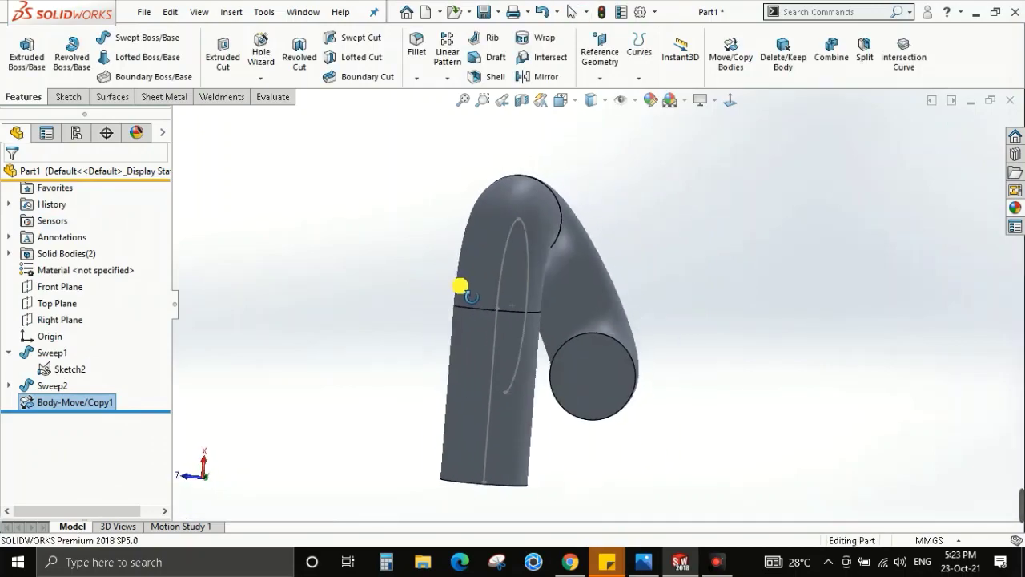
pyautogui.press('space')
pyautogui.click(450, 385)
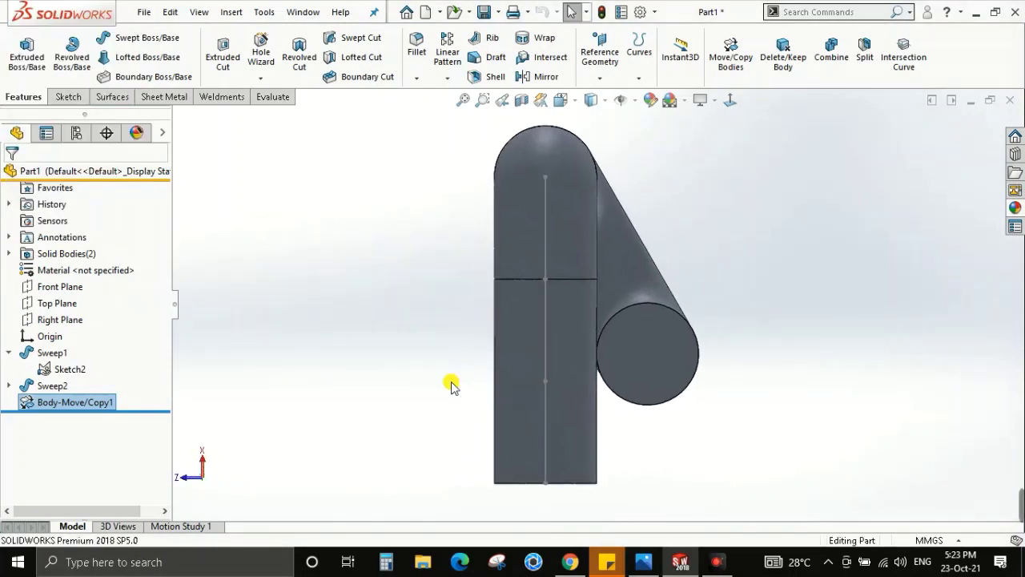
pyautogui.hotkey('alt', 'Tab')
pyautogui.hotkey('alt', 'Tab')
pyautogui.moveTo(635, 322); pyautogui.dragTo(755, 331, button='middle')
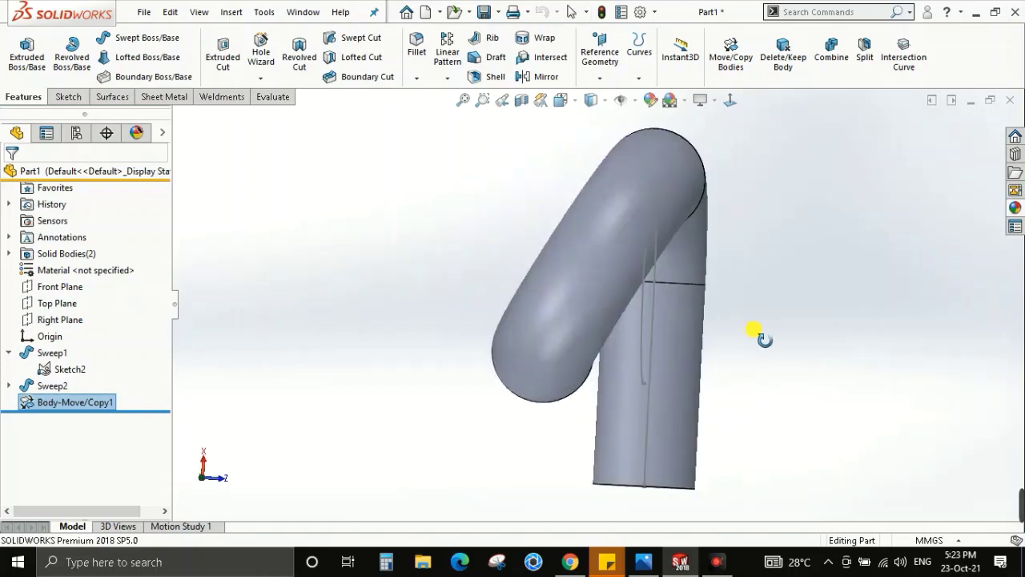
pyautogui.press('space')
pyautogui.click(494, 403)
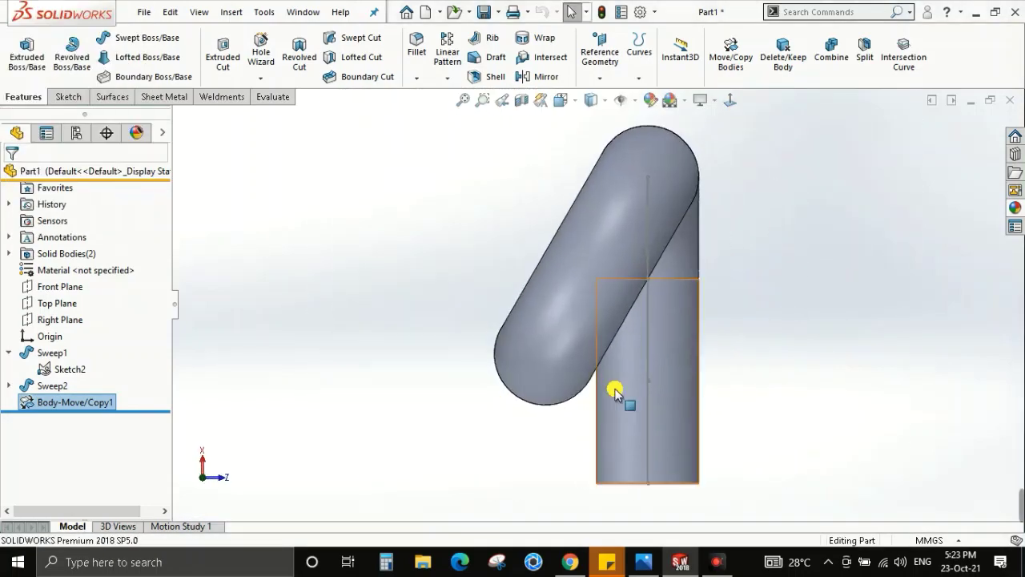
pyautogui.hotkey('alt', 'Tab')
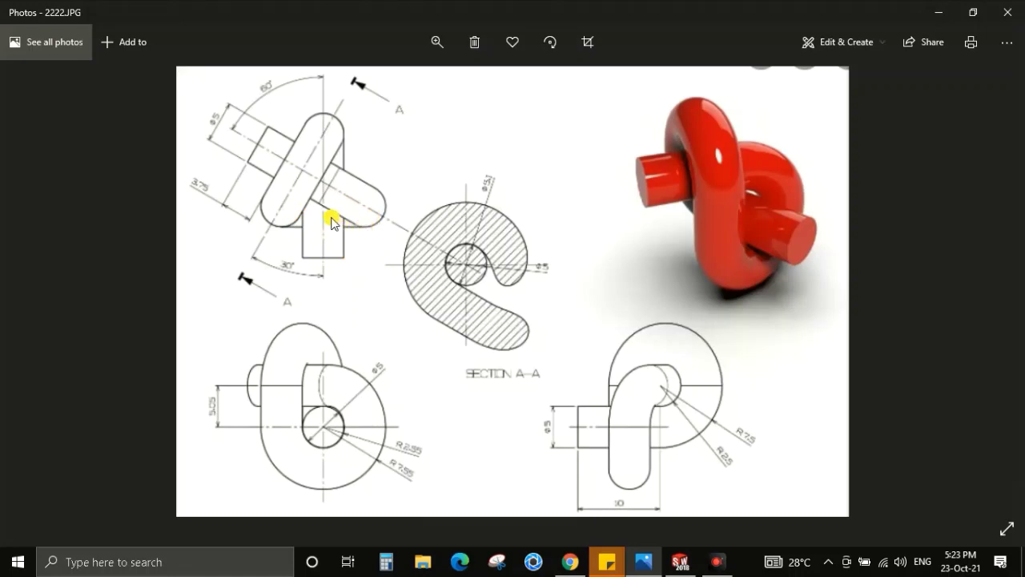
pyautogui.hotkey('alt', 'Tab')
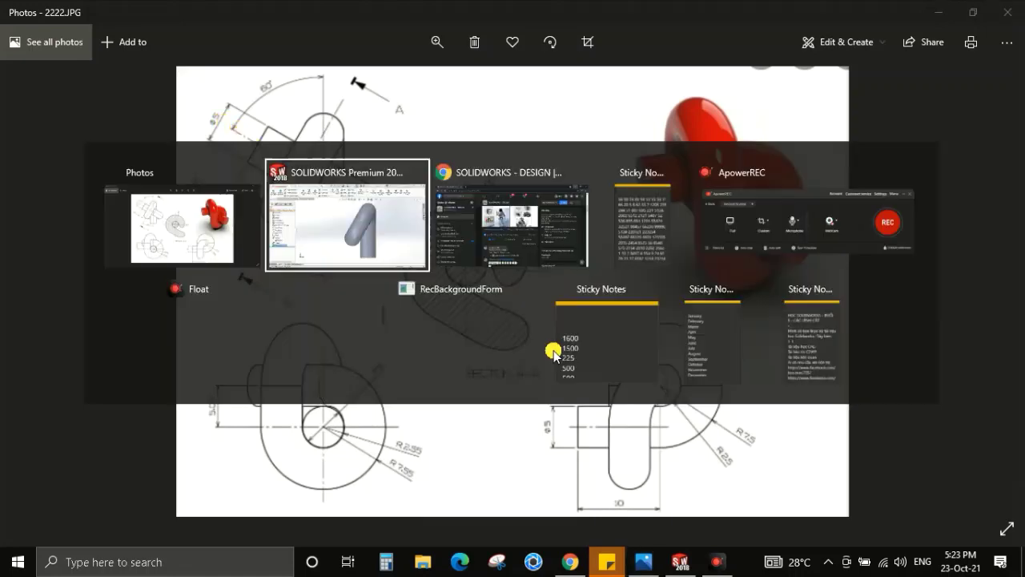
pyautogui.moveTo(709, 309); pyautogui.dragTo(683, 276, button='middle')
pyautogui.moveTo(653, 336)
pyautogui.mouseDown(button='middle')
pyautogui.moveTo(558, 283)
pyautogui.moveTo(613, 274)
pyautogui.moveTo(599, 313)
pyautogui.mouseUp(button='middle')
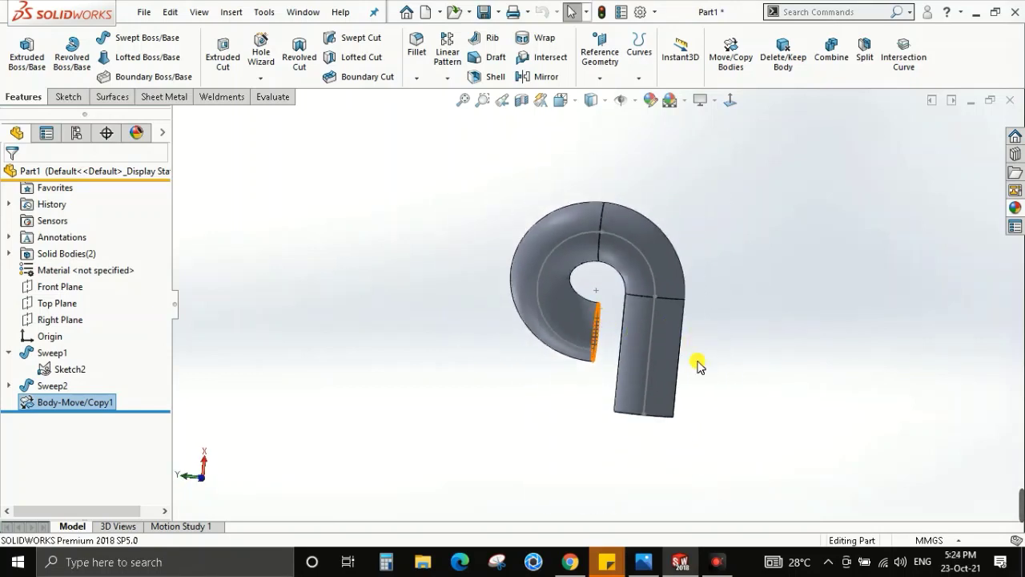
pyautogui.moveTo(668, 366)
pyautogui.mouseDown(button='middle')
pyautogui.moveTo(672, 347)
pyautogui.moveTo(636, 285)
pyautogui.moveTo(556, 297)
pyautogui.moveTo(520, 272)
pyautogui.mouseUp(button='middle')
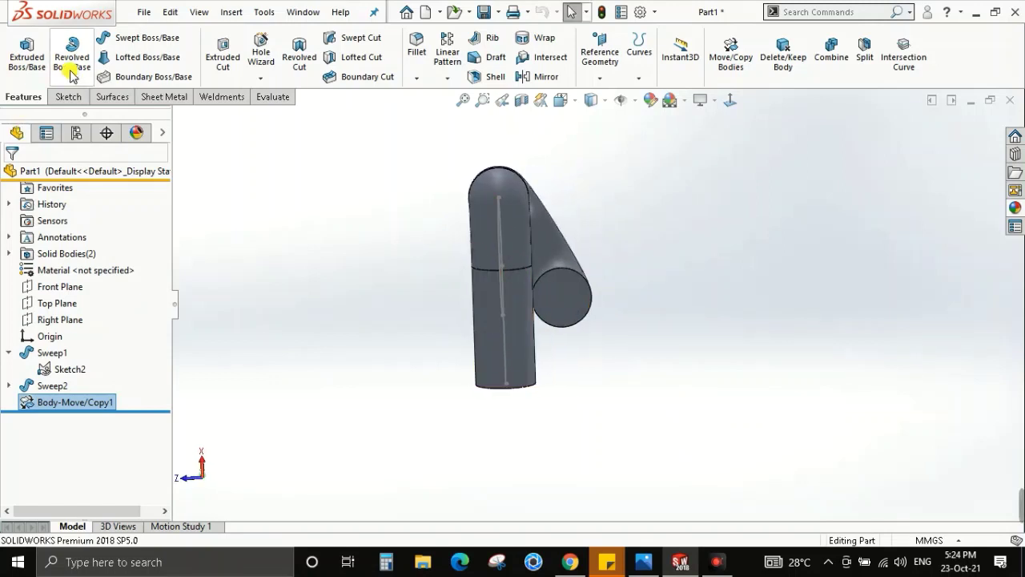
# Start a 3D sketch and place a point at the tilted tube's end-face circle centre.
pyautogui.click(69, 96)
pyautogui.click(20, 77)
pyautogui.click(22, 114)
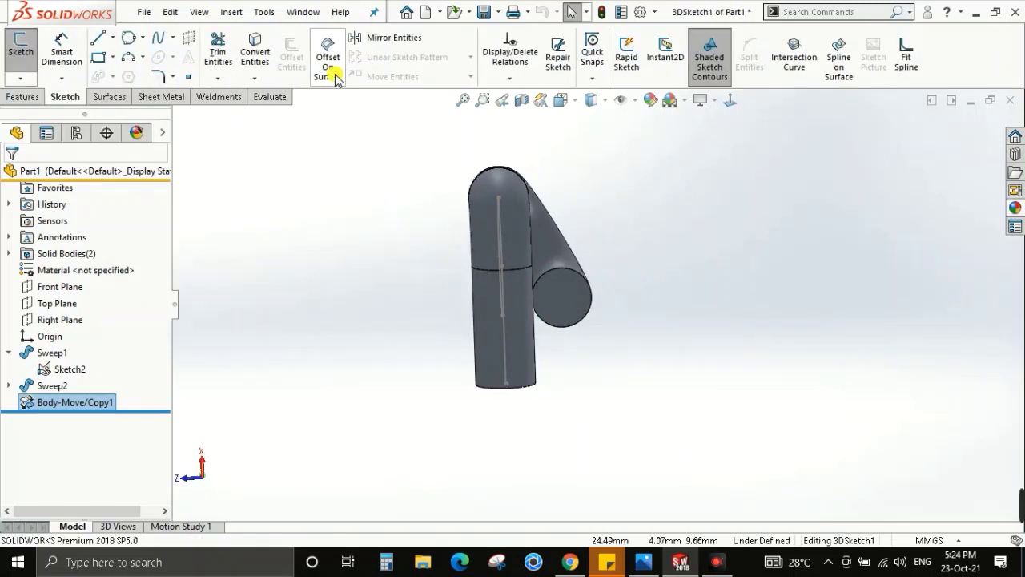
pyautogui.click(187, 77)
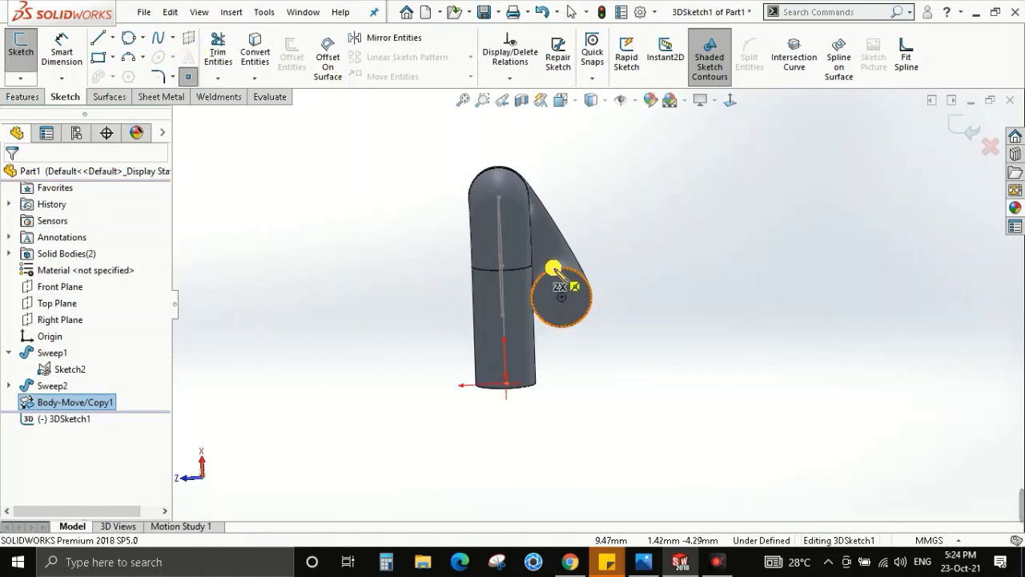
pyautogui.click(563, 298)
pyautogui.click(562, 298)
pyautogui.press('Escape')
pyautogui.moveTo(614, 331); pyautogui.dragTo(636, 382, button='middle')
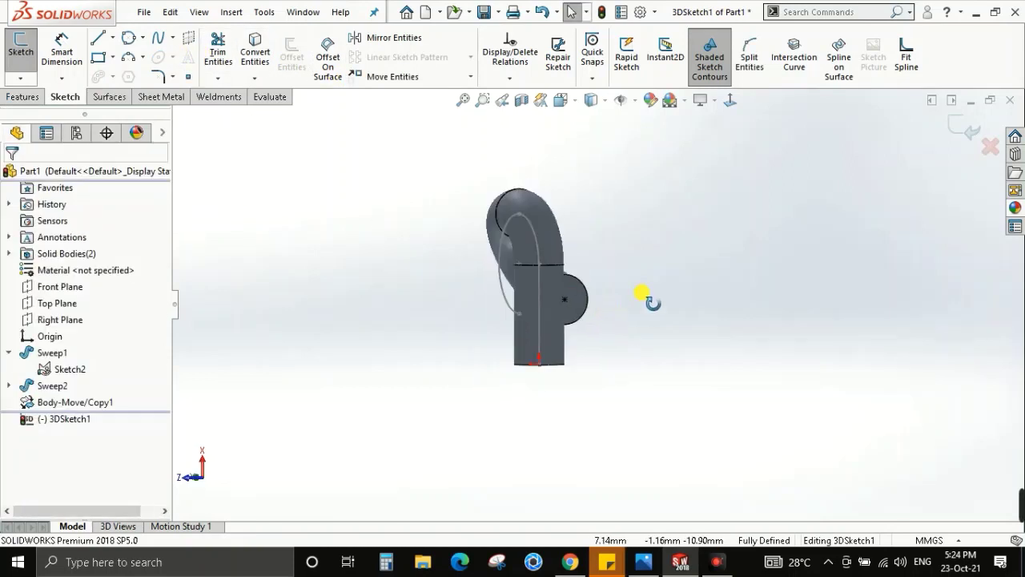
# Sketch a line from the circle centre that continues into an arc.
pyautogui.click(98, 38)
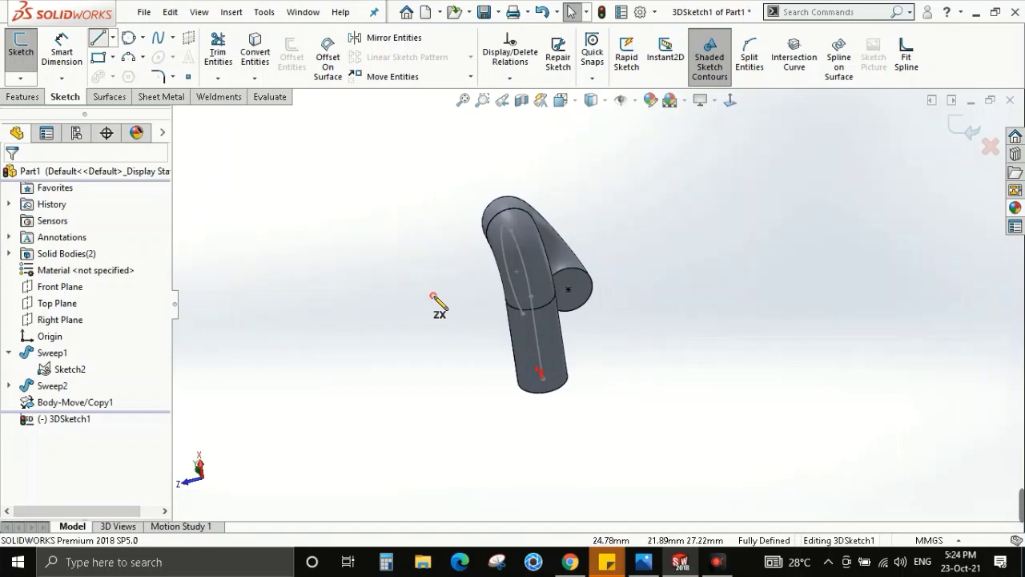
pyautogui.click(569, 290)
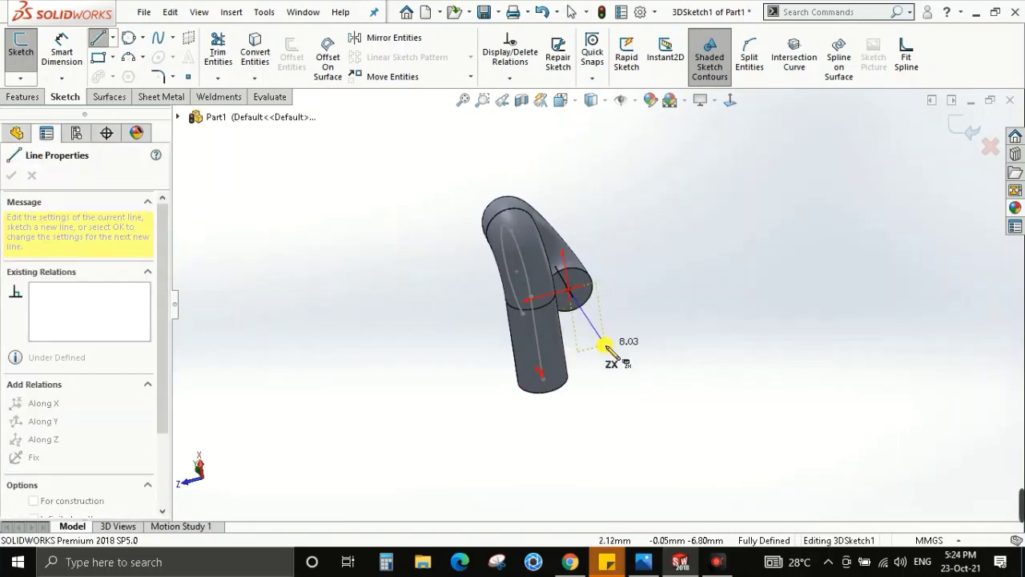
pyautogui.moveTo(613, 347)
pyautogui.mouseDown(button='middle')
pyautogui.moveTo(615, 409)
pyautogui.moveTo(613, 338)
pyautogui.mouseUp(button='middle')
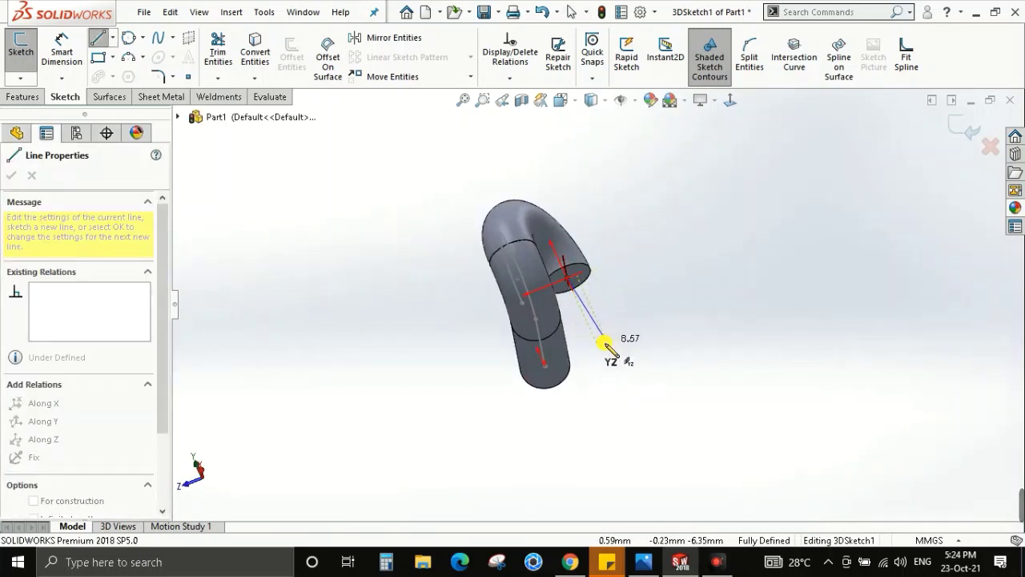
pyautogui.click(595, 341)
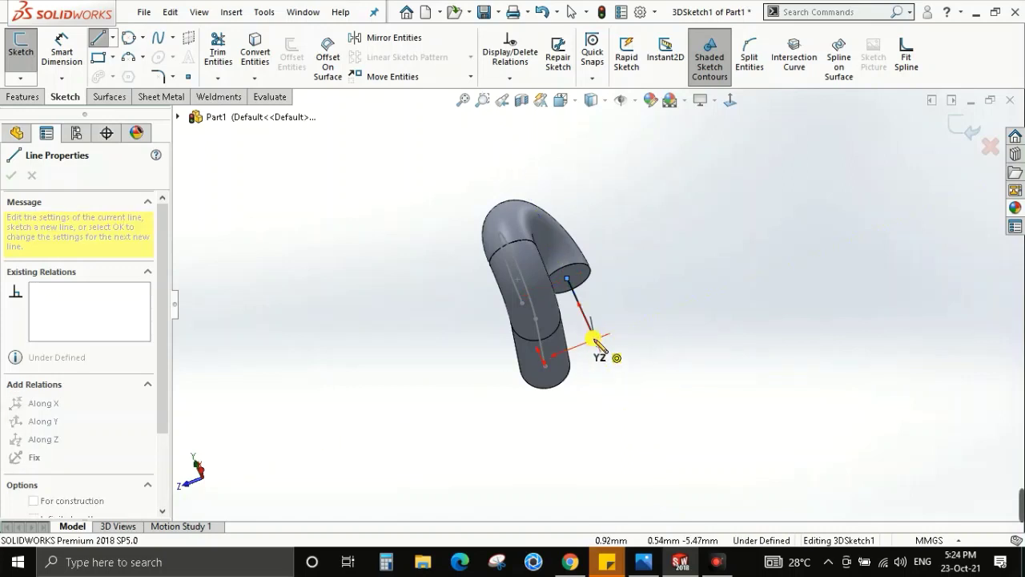
pyautogui.click(470, 349)
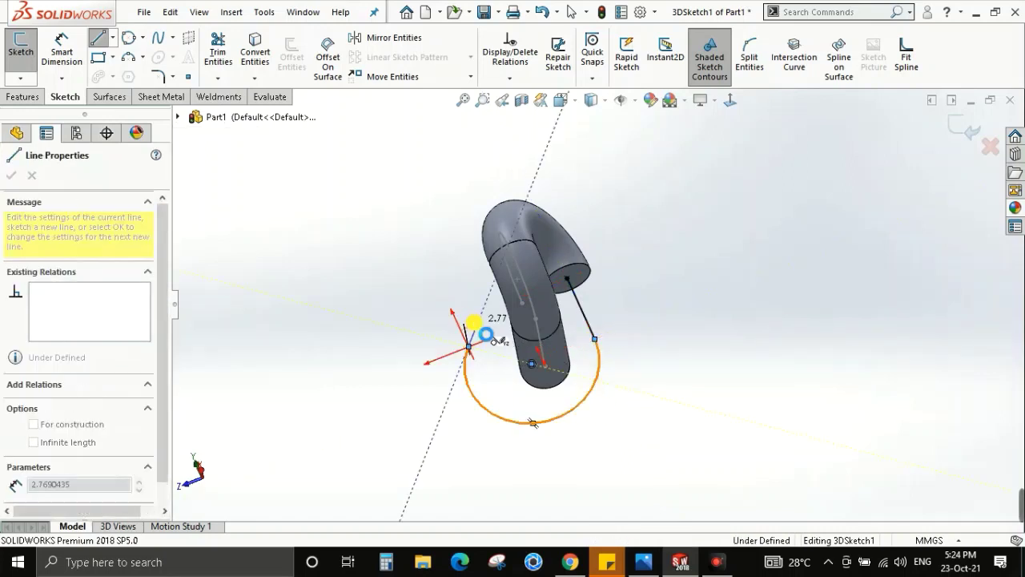
pyautogui.press('Escape')
pyautogui.moveTo(545, 327)
pyautogui.mouseDown(button='middle')
pyautogui.moveTo(624, 267)
pyautogui.moveTo(565, 283)
pyautogui.moveTo(604, 224)
pyautogui.mouseUp(button='middle')
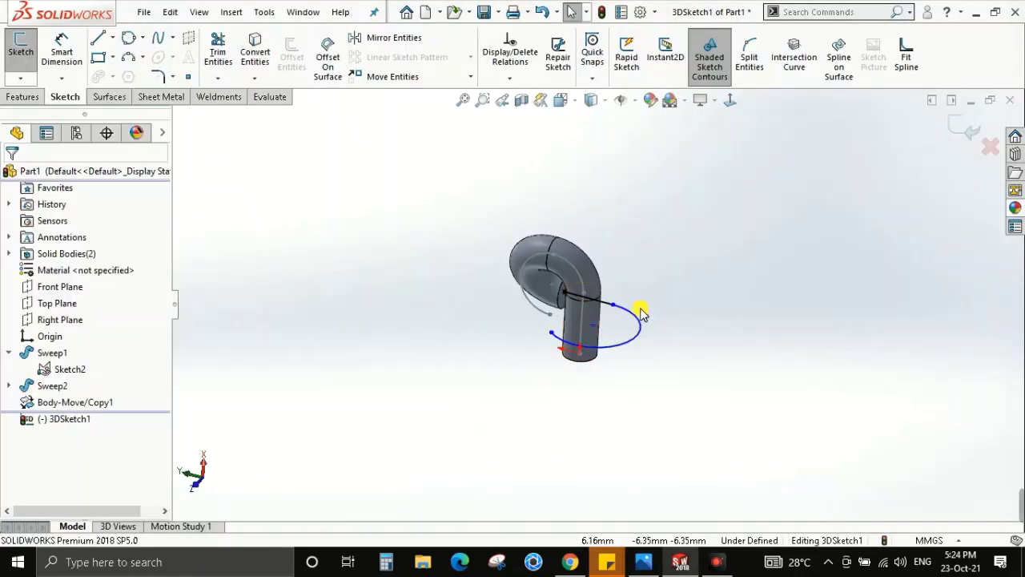
# Dimension the straight sketch line to a length of 5.05.
pyautogui.moveTo(640, 308); pyautogui.dragTo(599, 305, button='middle')
pyautogui.click(593, 299)
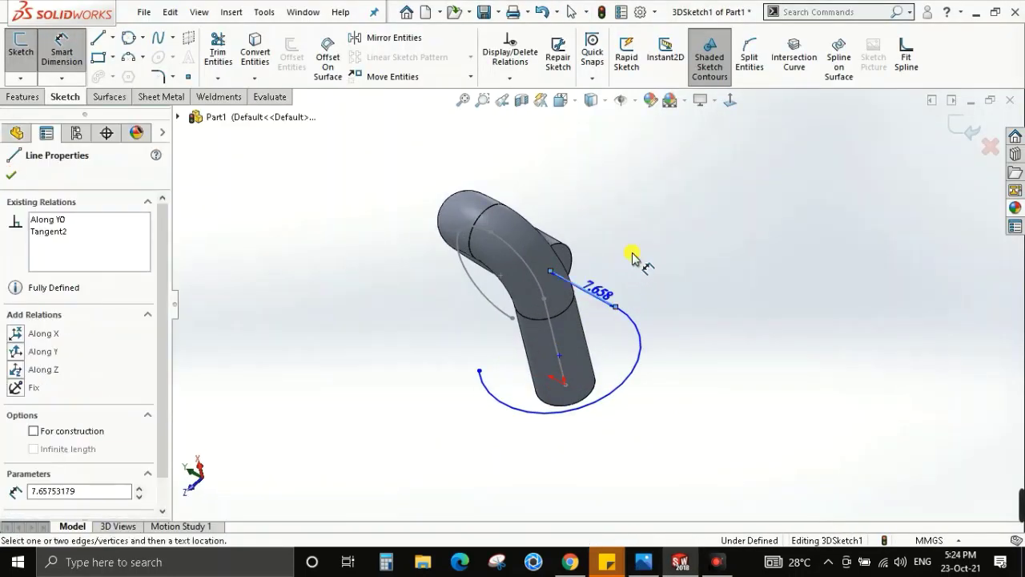
pyautogui.click(632, 245)
pyautogui.write('5.05')
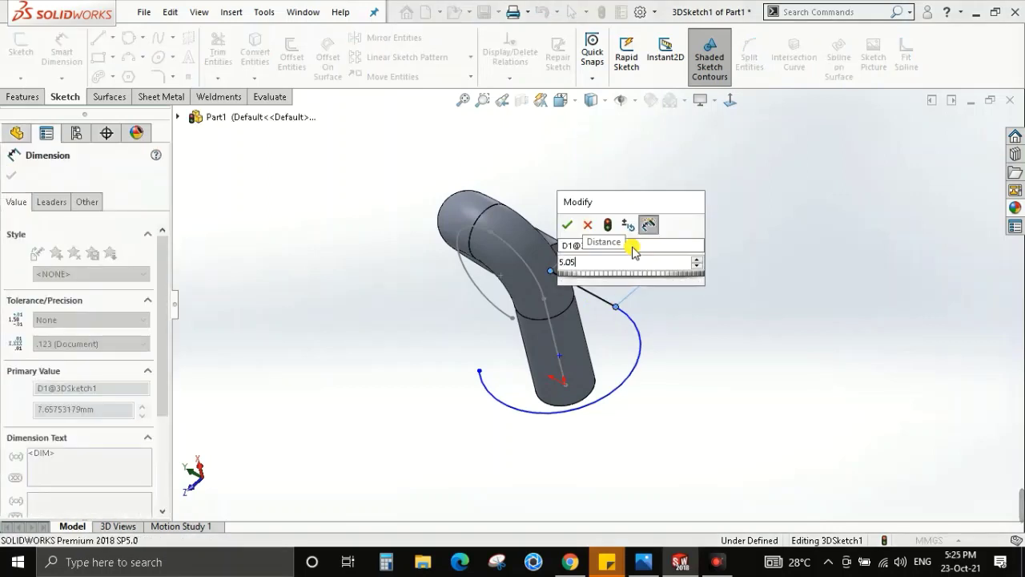
pyautogui.press('Return')
pyautogui.press('Escape')
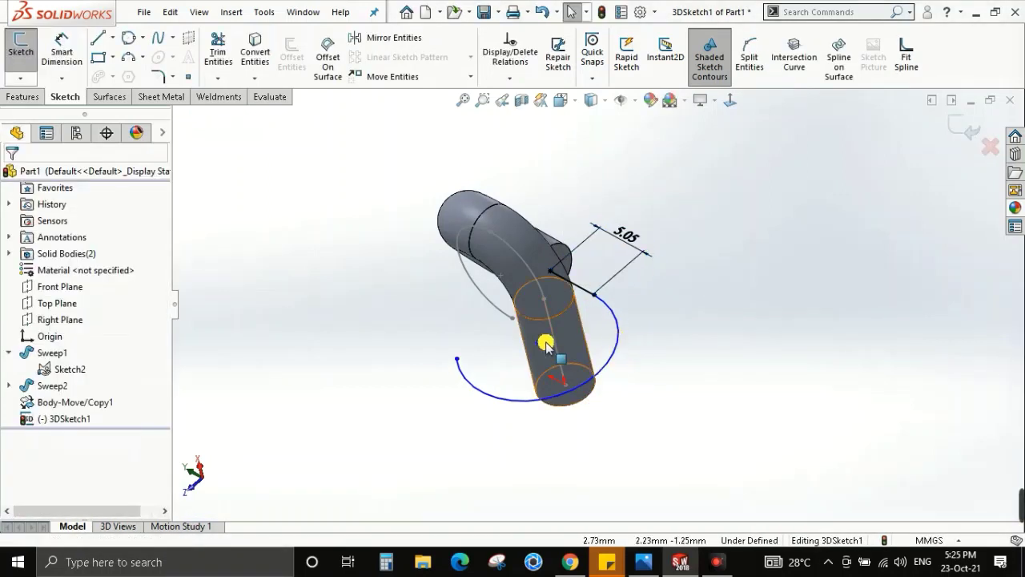
# Constrain the arc's two endpoints Along Z, then switch to the reference drawing.
pyautogui.moveTo(544, 339); pyautogui.dragTo(650, 322, button='middle')
pyautogui.scroll(-3, 586, 320)
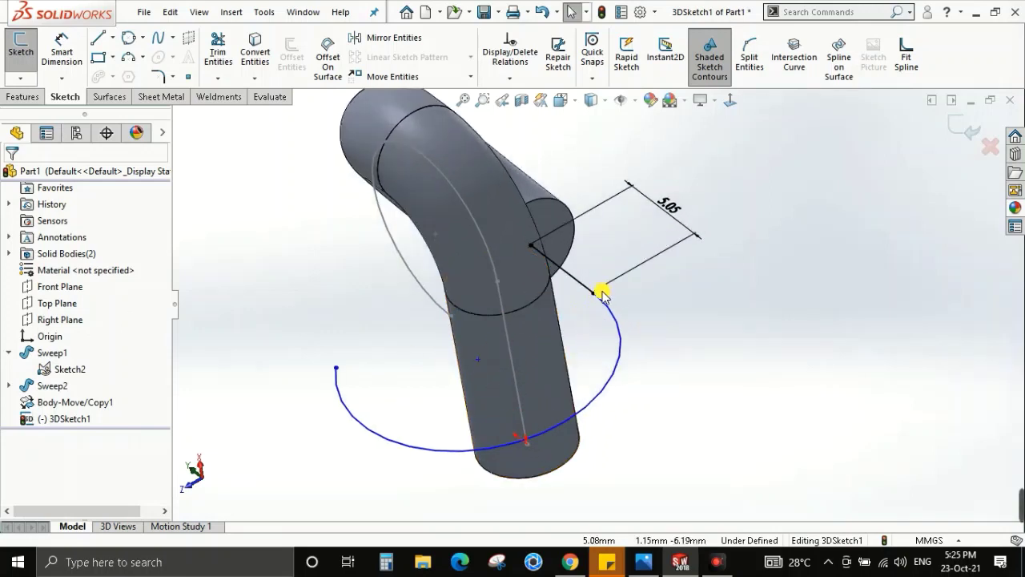
pyautogui.click(478, 359)
pyautogui.keyDown('ctrl'); pyautogui.click(492, 393); pyautogui.keyUp('ctrl')
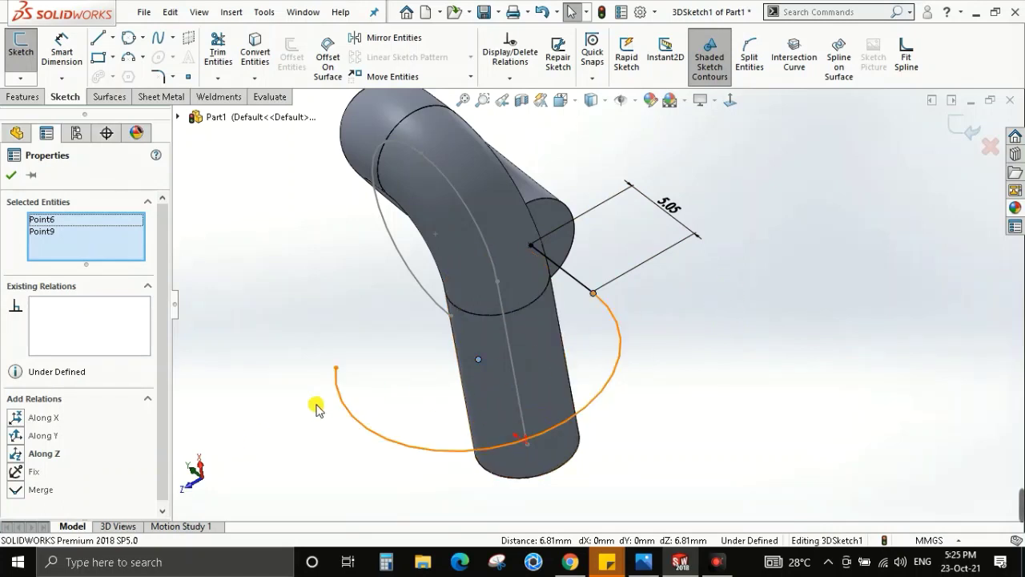
pyautogui.click(17, 455)
pyautogui.press('Escape')
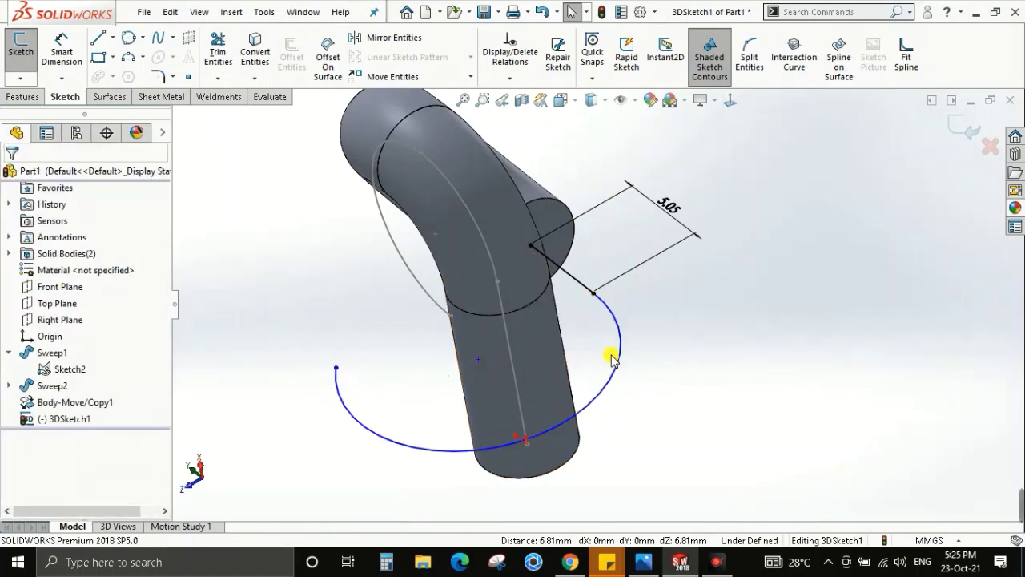
pyautogui.scroll(2, 611, 350)
pyautogui.moveTo(611, 349)
pyautogui.mouseDown(button='middle')
pyautogui.moveTo(636, 293)
pyautogui.moveTo(619, 320)
pyautogui.mouseUp(button='middle')
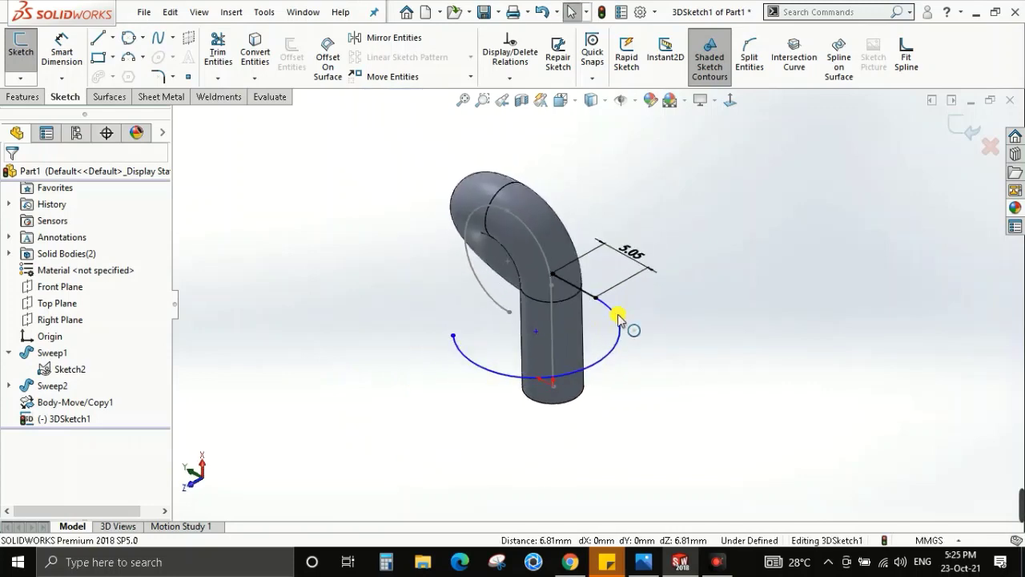
pyautogui.hotkey('alt', 'Tab')
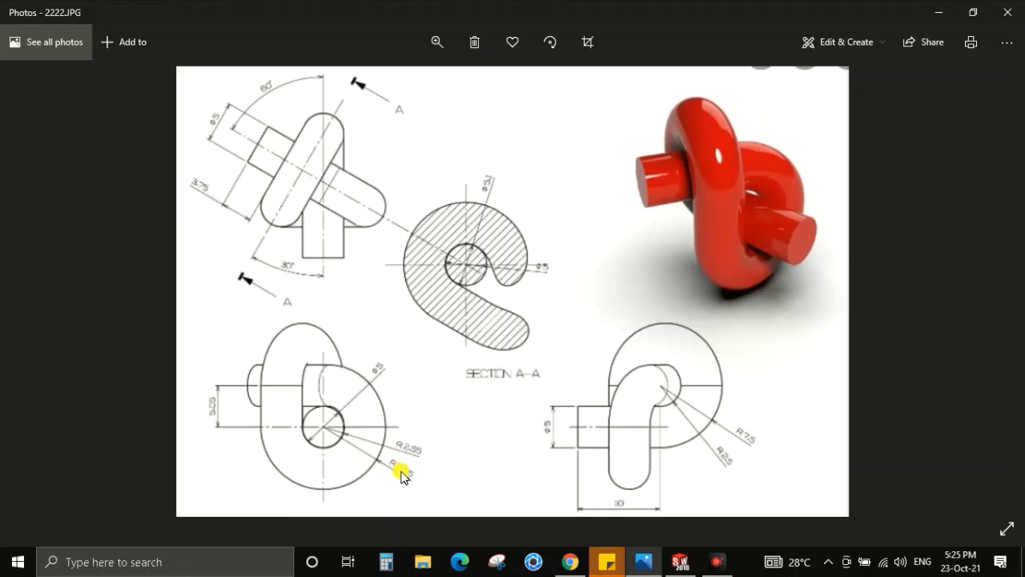
# Back in SOLIDWORKS, give the sketched arc a radius dimension of 5.05.
pyautogui.hotkey('alt', 'Tab')
pyautogui.press('d')
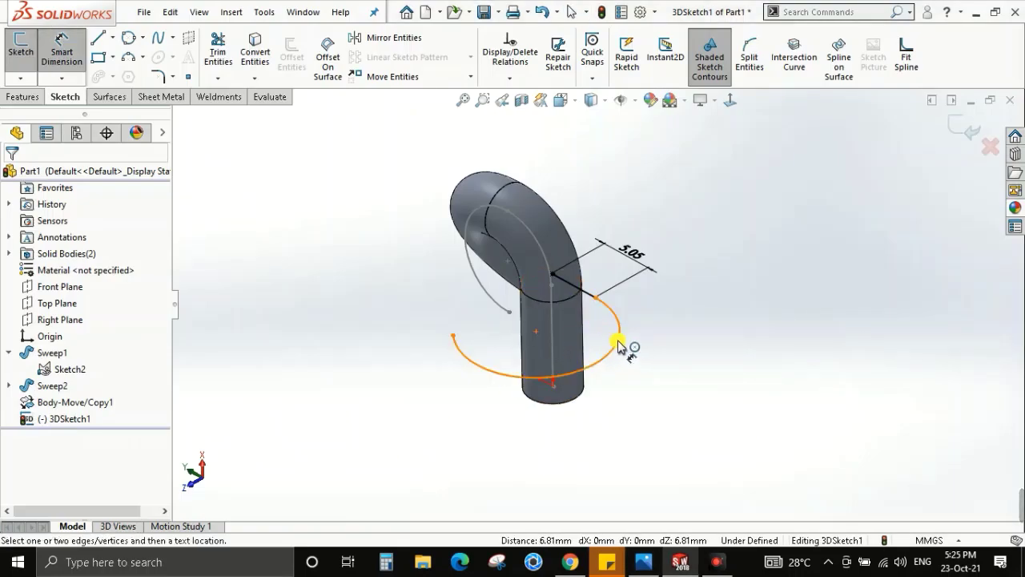
pyautogui.click(619, 344)
pyautogui.click(653, 371)
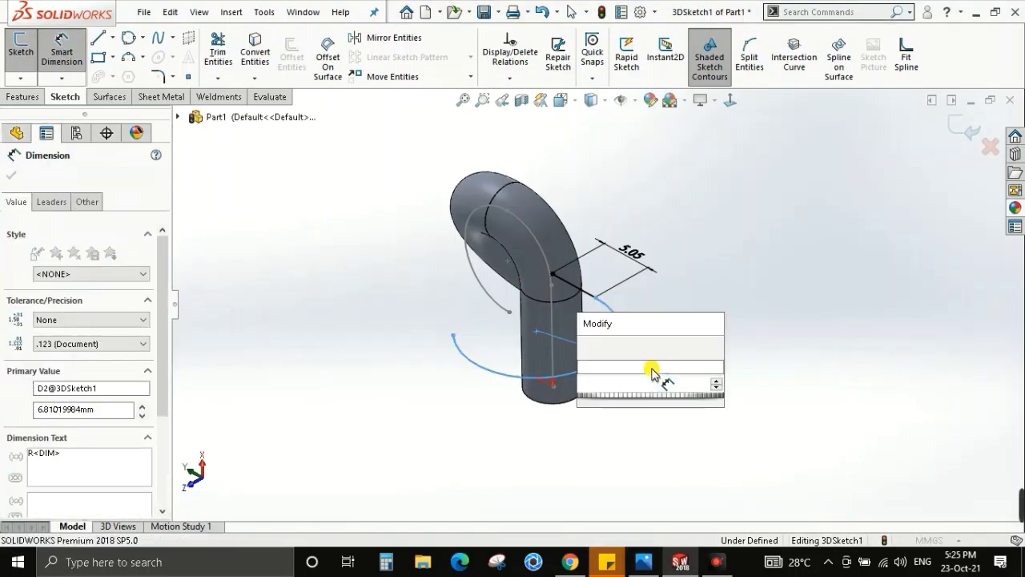
pyautogui.write('5.05')
pyautogui.press('Return')
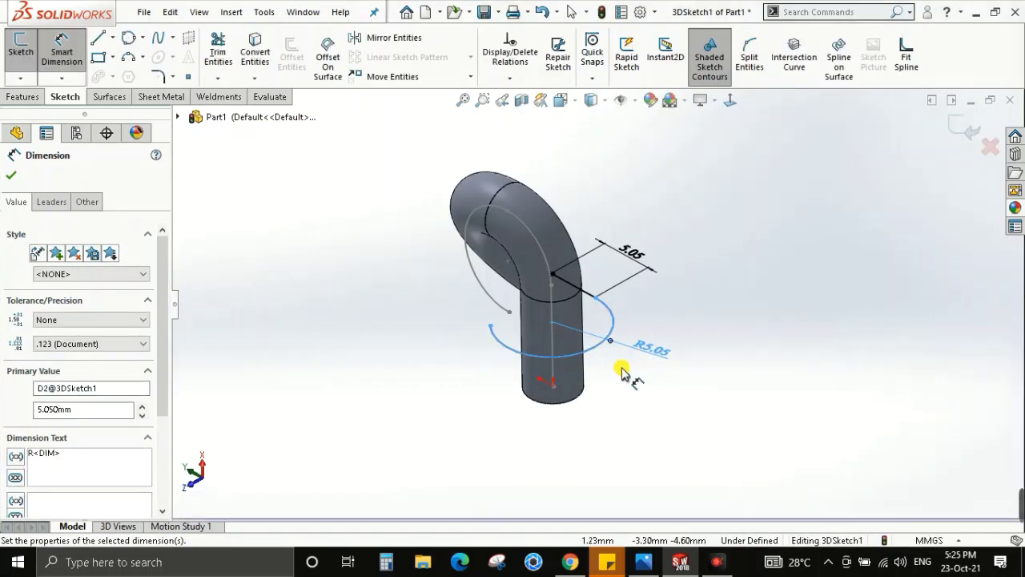
pyautogui.press('Escape')
# Orbit to a straight-on standard view of the pipe and switch to the reference drawing.
pyautogui.moveTo(622, 370)
pyautogui.mouseDown(button='middle')
pyautogui.moveTo(671, 291)
pyautogui.moveTo(632, 412)
pyautogui.moveTo(652, 344)
pyautogui.moveTo(643, 360)
pyautogui.mouseUp(button='middle')
pyautogui.scroll(-3, 556, 328)
pyautogui.moveTo(556, 328)
pyautogui.mouseDown(button='middle')
pyautogui.moveTo(572, 274)
pyautogui.moveTo(542, 347)
pyautogui.moveTo(586, 316)
pyautogui.moveTo(602, 387)
pyautogui.moveTo(696, 248)
pyautogui.moveTo(723, 398)
pyautogui.moveTo(732, 293)
pyautogui.mouseUp(button='middle')
pyautogui.press('space')
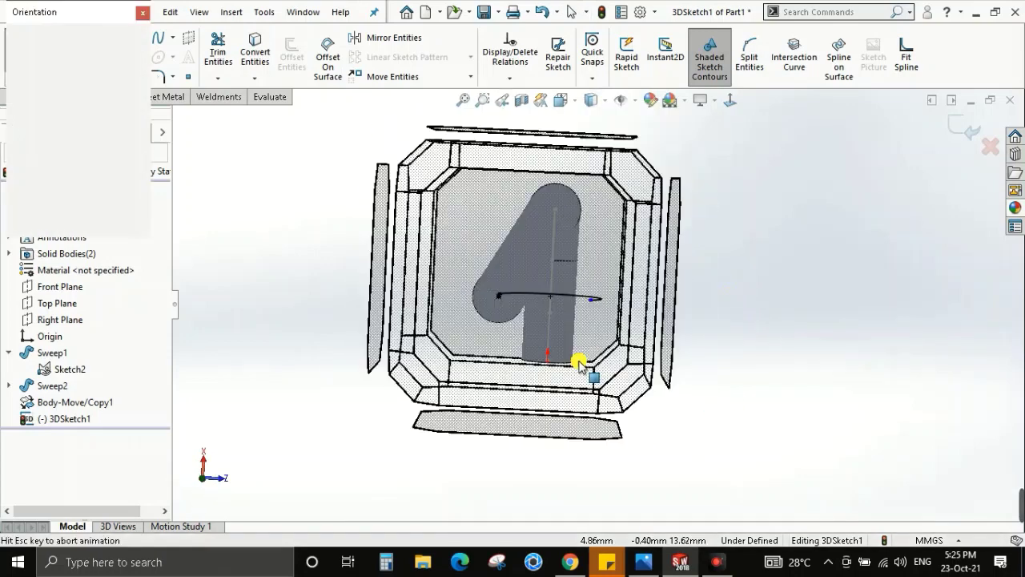
pyautogui.click(482, 384)
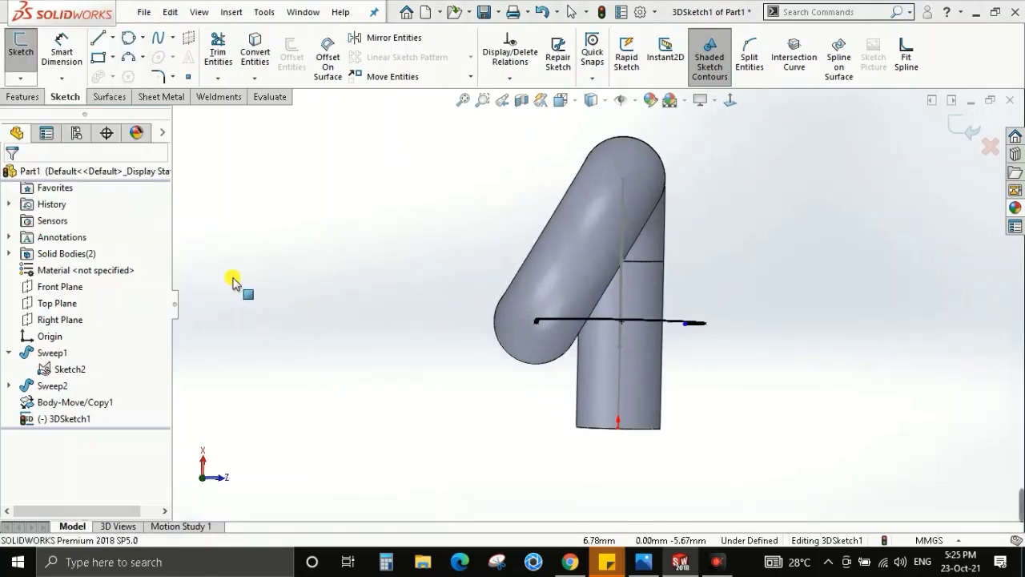
pyautogui.hotkey('alt', 'Tab')
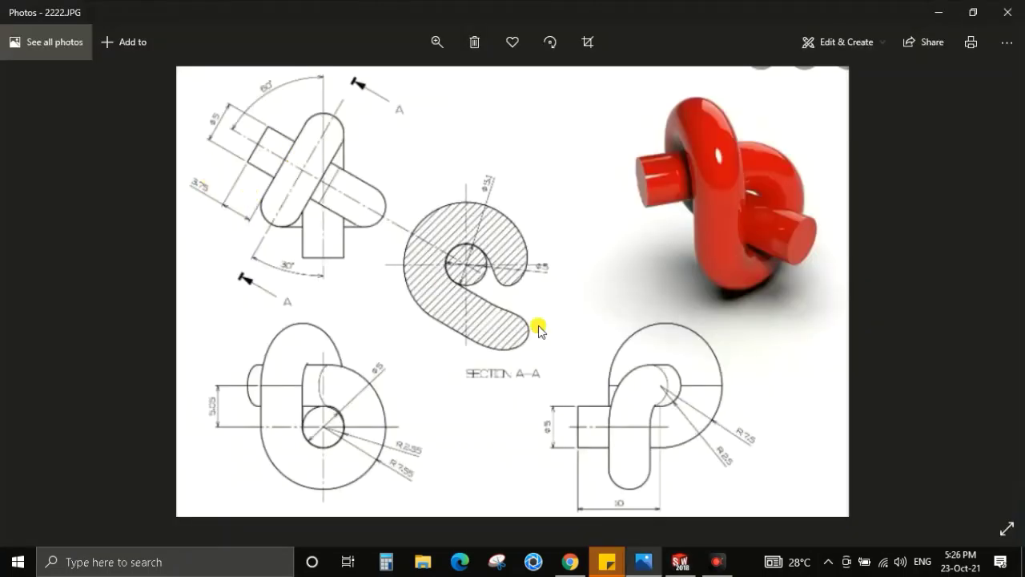
# Orbit the pipe to a straight-on standard view while comparing with the reference drawing.
pyautogui.hotkey('alt', 'Tab')
pyautogui.moveTo(739, 337)
pyautogui.mouseDown(button='middle')
pyautogui.moveTo(723, 366)
pyautogui.moveTo(715, 357)
pyautogui.mouseUp(button='middle')
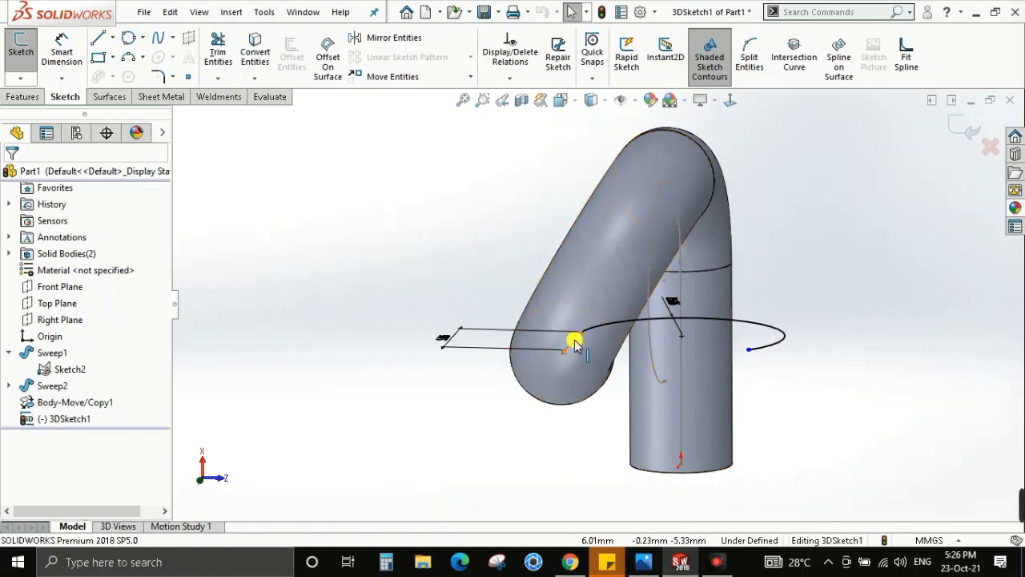
pyautogui.hotkey('alt', 'Tab')
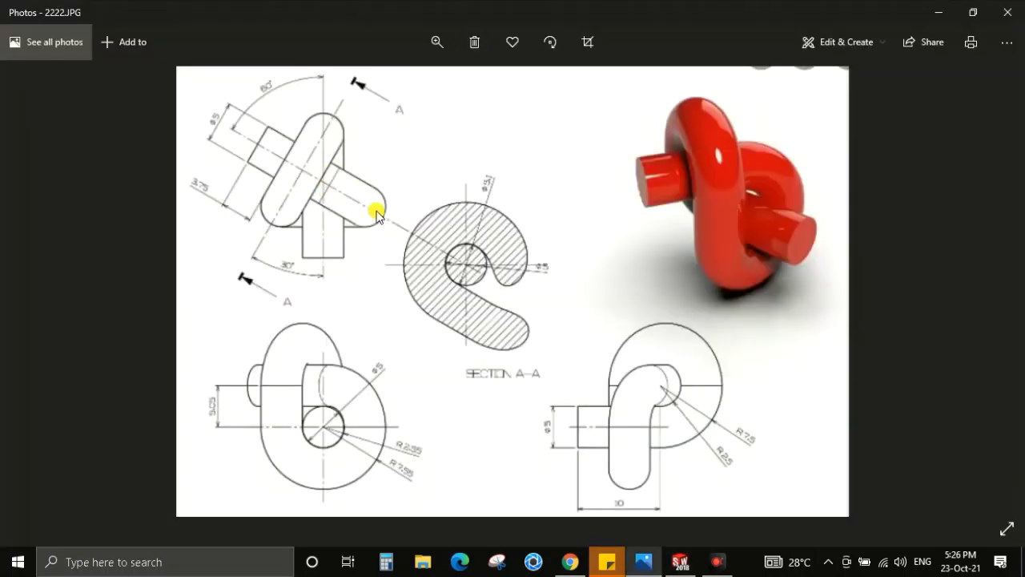
pyautogui.hotkey('alt', 'Tab')
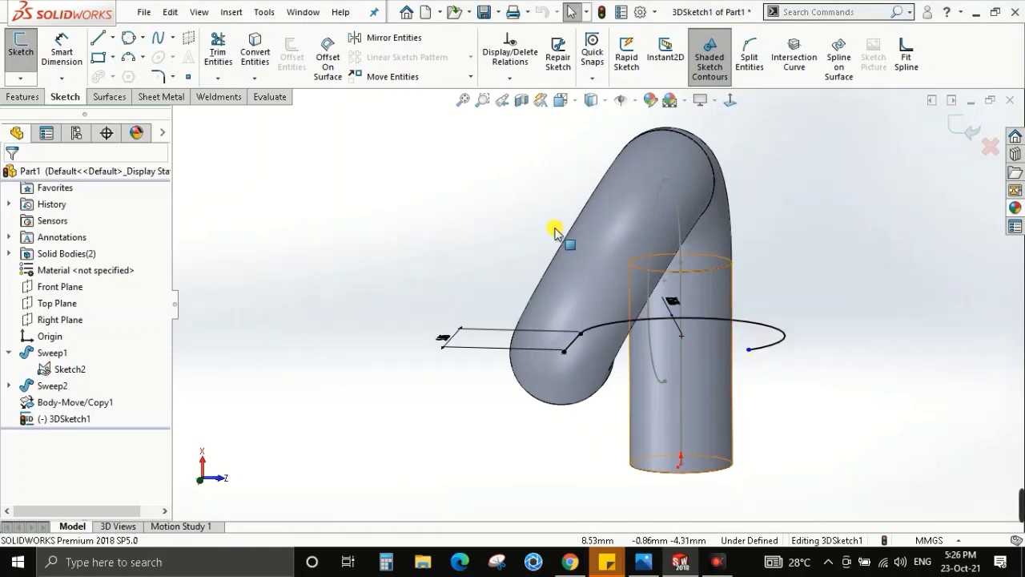
pyautogui.moveTo(672, 270)
pyautogui.mouseDown(button='middle')
pyautogui.moveTo(670, 254)
pyautogui.moveTo(735, 336)
pyautogui.mouseUp(button='middle')
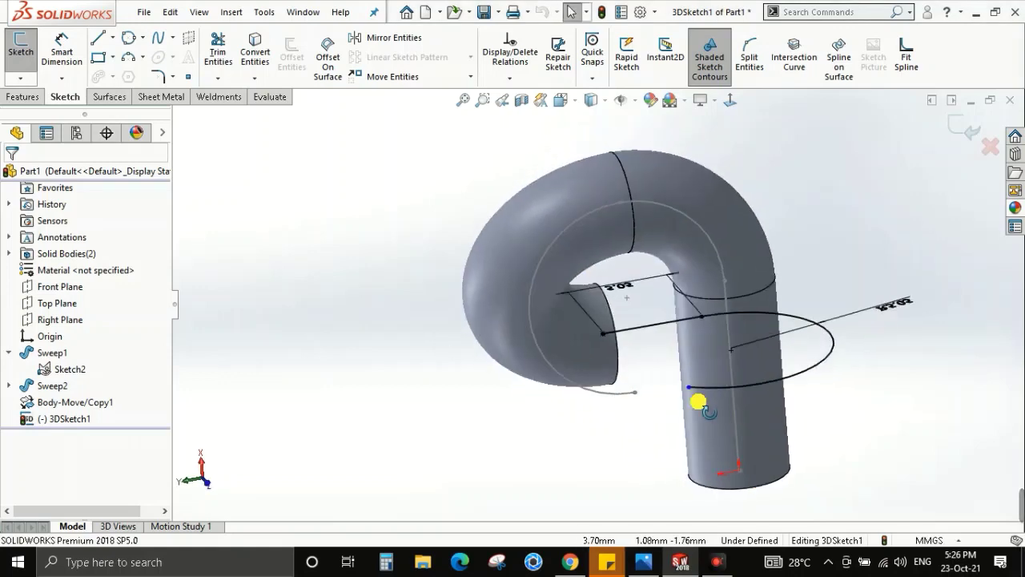
pyautogui.hotkey('alt', 'Tab')
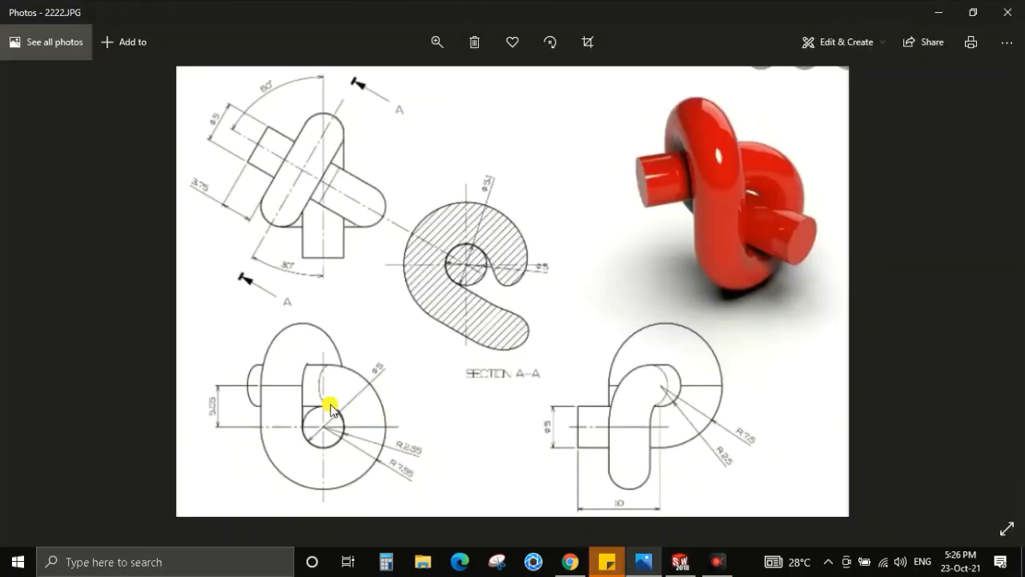
pyautogui.hotkey('alt', 'Tab')
pyautogui.moveTo(703, 406)
pyautogui.mouseDown(button='middle')
pyautogui.moveTo(700, 302)
pyautogui.moveTo(728, 423)
pyautogui.moveTo(721, 313)
pyautogui.mouseUp(button='middle')
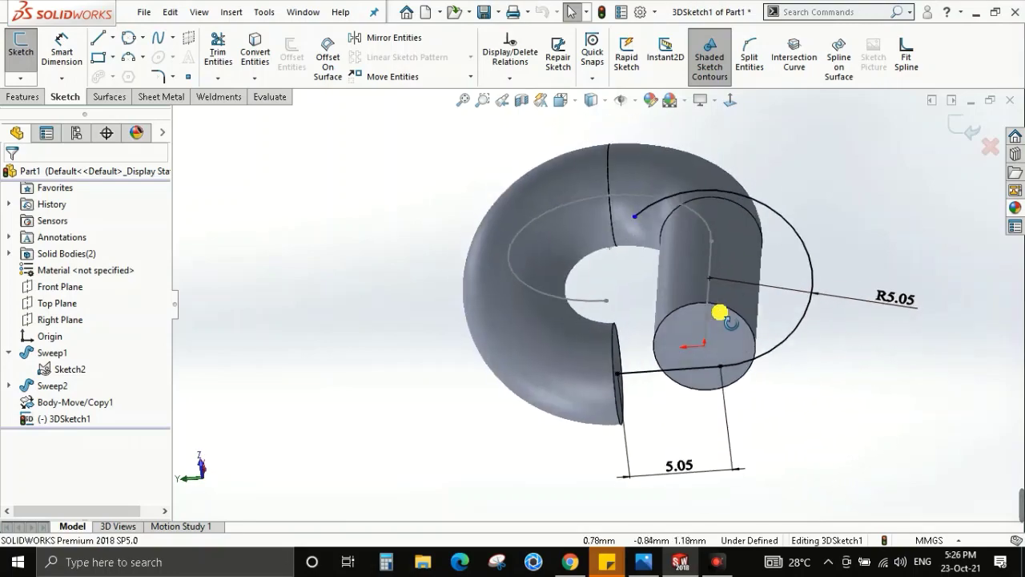
pyautogui.press('space')
pyautogui.click(454, 385)
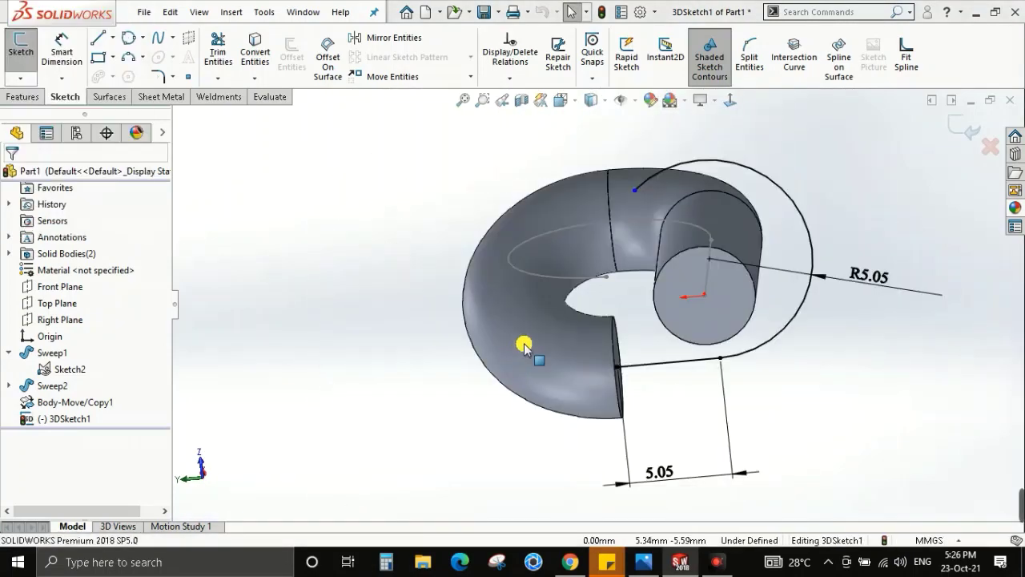
# Tilt the model to a rotated standard view and check it against the reference again.
pyautogui.hotkey('alt', 'Tab')
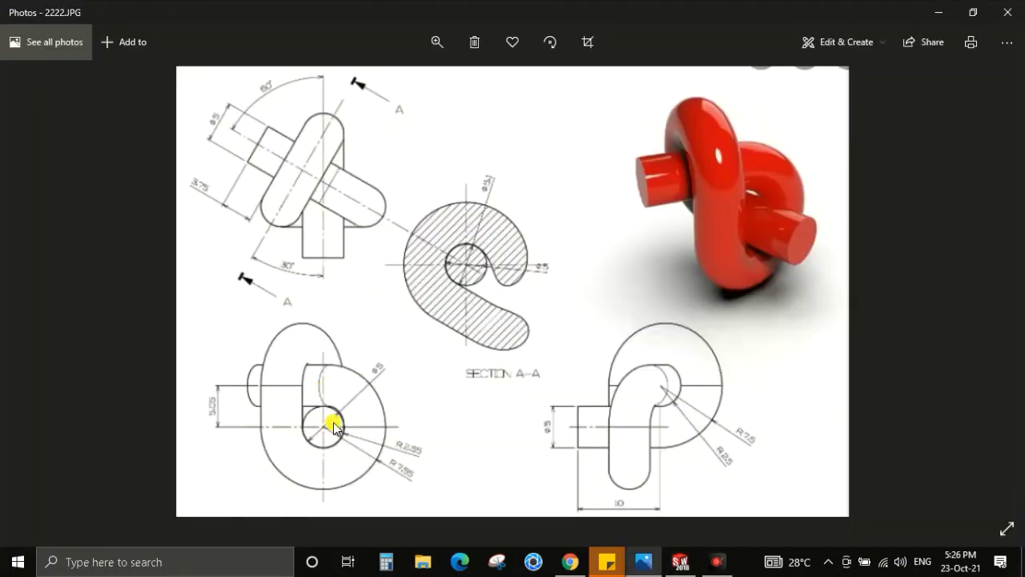
pyautogui.hotkey('alt', 'Tab')
pyautogui.hotkey('alt', 'Tab')
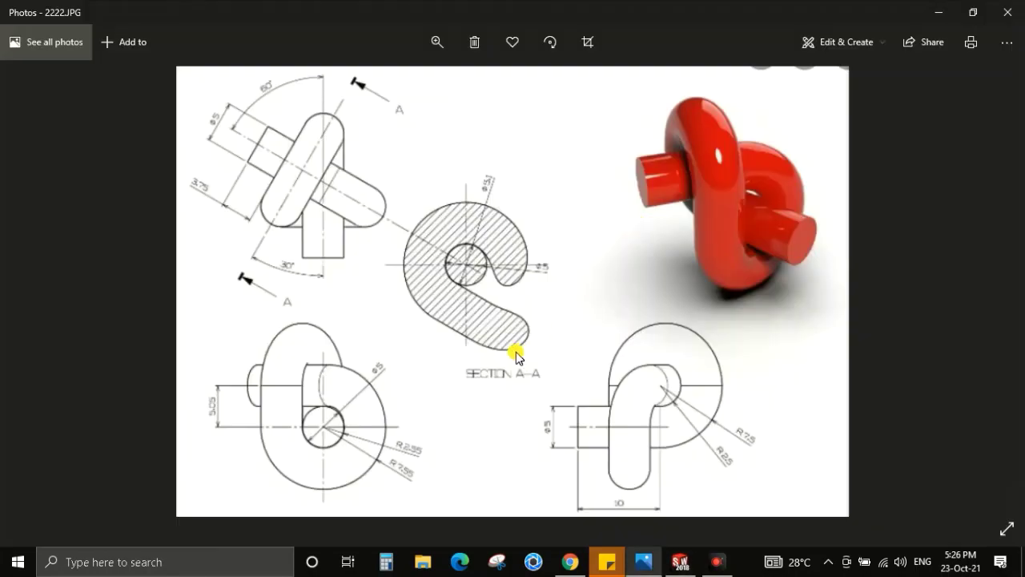
pyautogui.hotkey('alt', 'Tab')
pyautogui.moveTo(654, 165)
pyautogui.mouseDown(button='middle')
pyautogui.moveTo(785, 195)
pyautogui.moveTo(745, 142)
pyautogui.moveTo(769, 142)
pyautogui.moveTo(756, 128)
pyautogui.mouseUp(button='middle')
pyautogui.hotkey('alt', 'Tab')
pyautogui.hotkey('alt', 'Tab')
pyautogui.press('space')
pyautogui.click(500, 400)
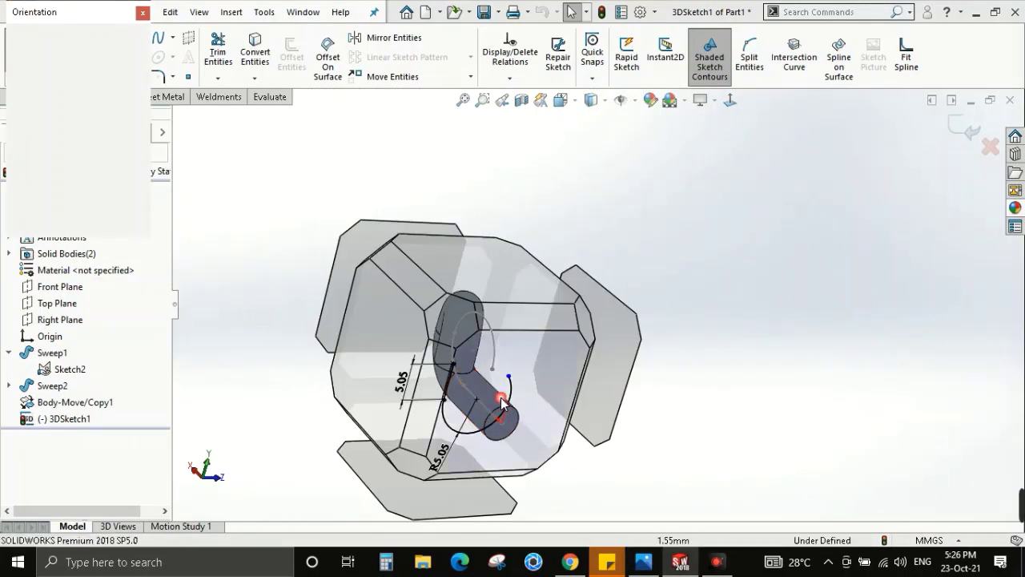
pyautogui.hotkey('alt', 'Tab')
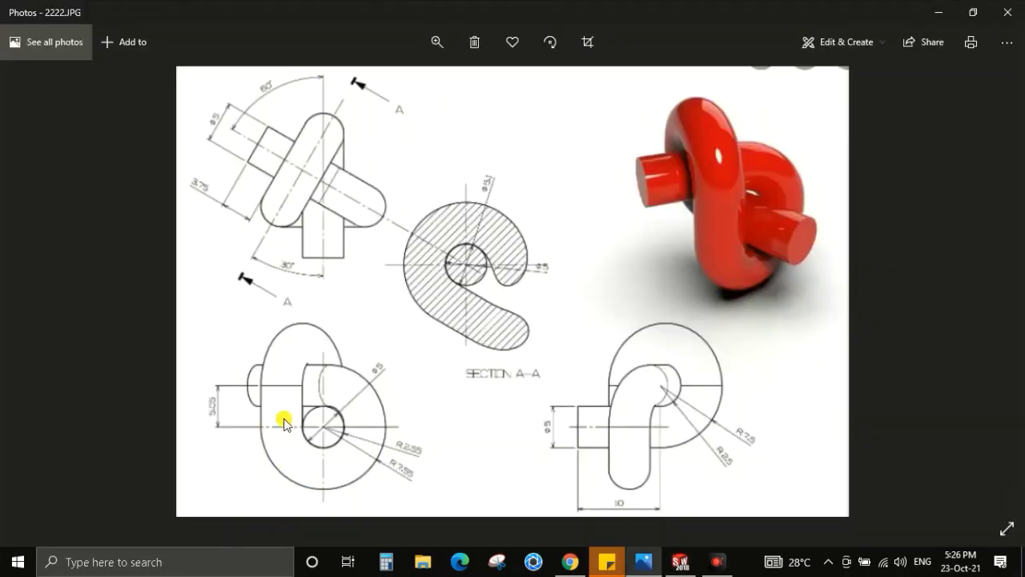
pyautogui.hotkey('alt', 'Tab')
pyautogui.hotkey('alt', 'Tab')
pyautogui.hotkey('alt', 'Tab')
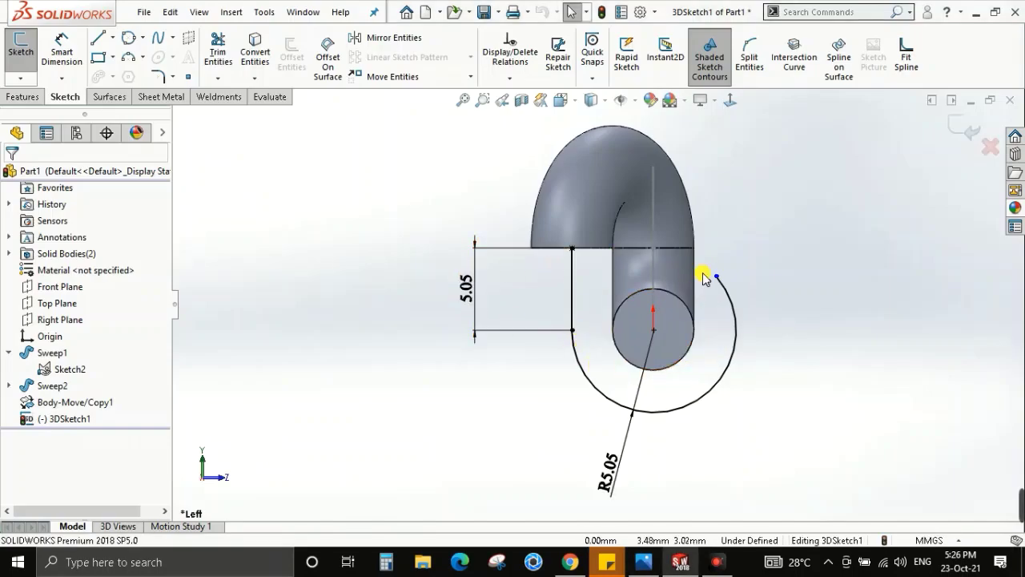
pyautogui.hotkey('alt', 'Tab')
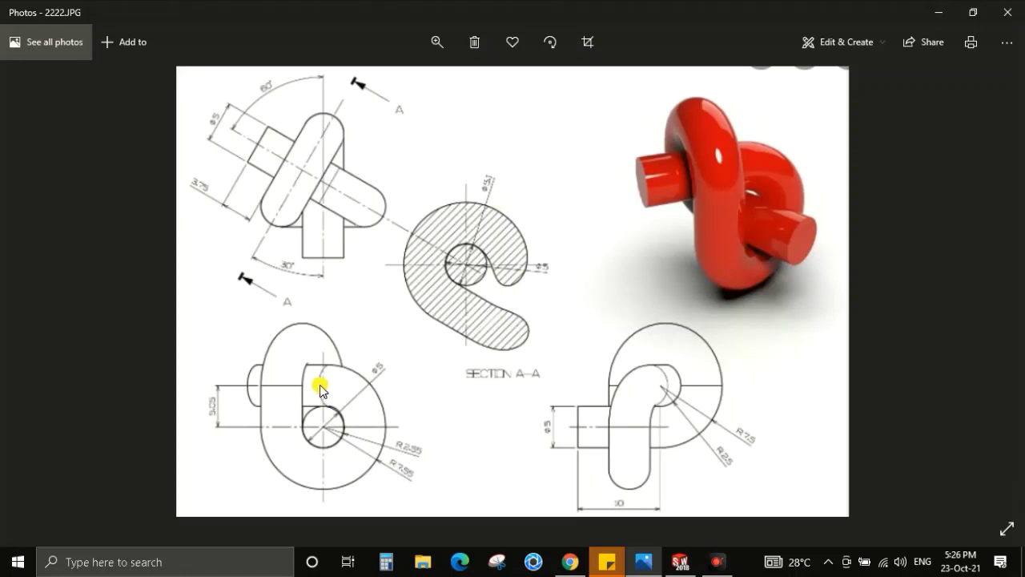
pyautogui.hotkey('alt', 'Tab')
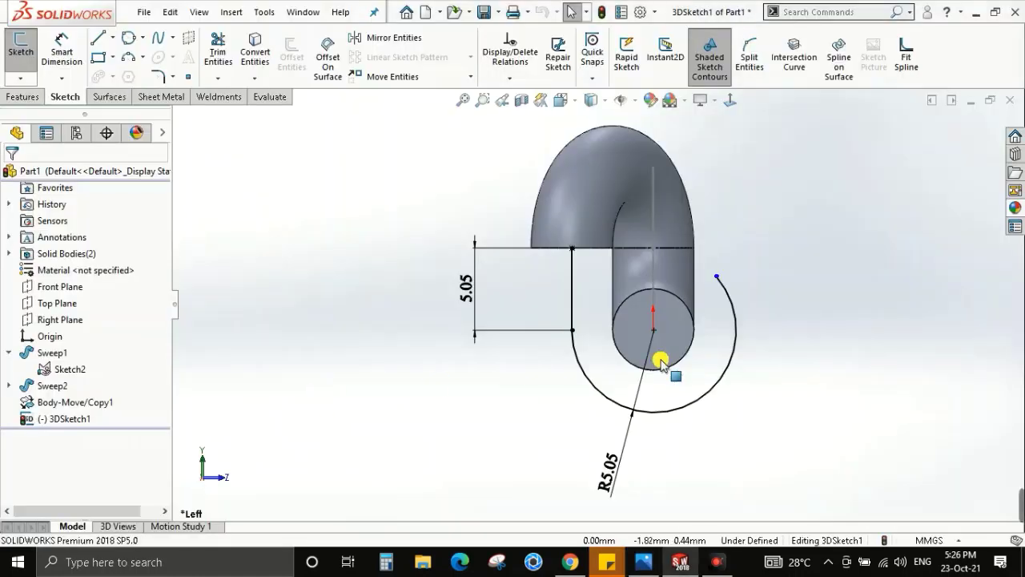
# Inspect the arc's end point on the tube edge and switch to the Left view.
pyautogui.click(680, 248)
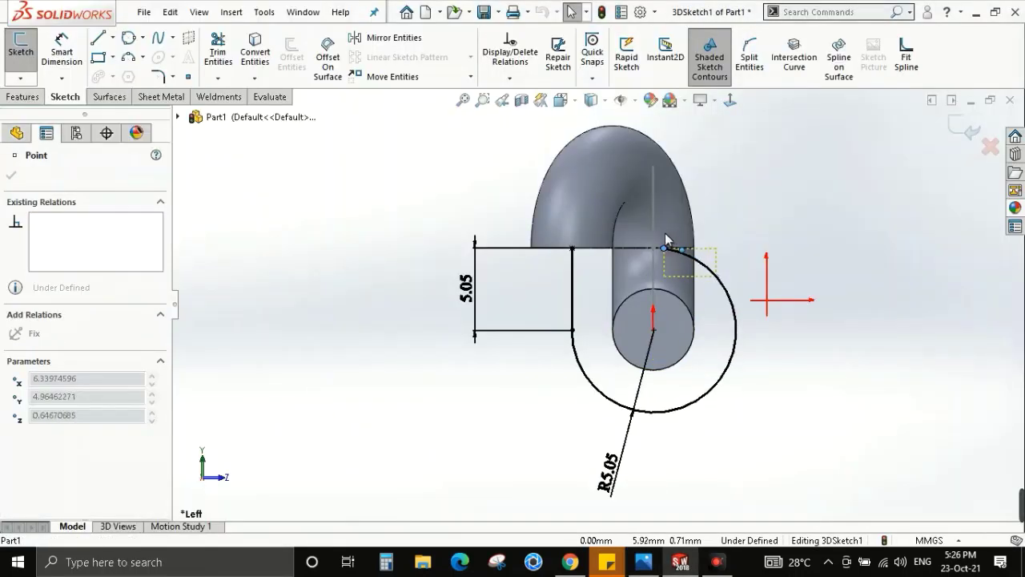
pyautogui.hotkey('alt', 'Tab')
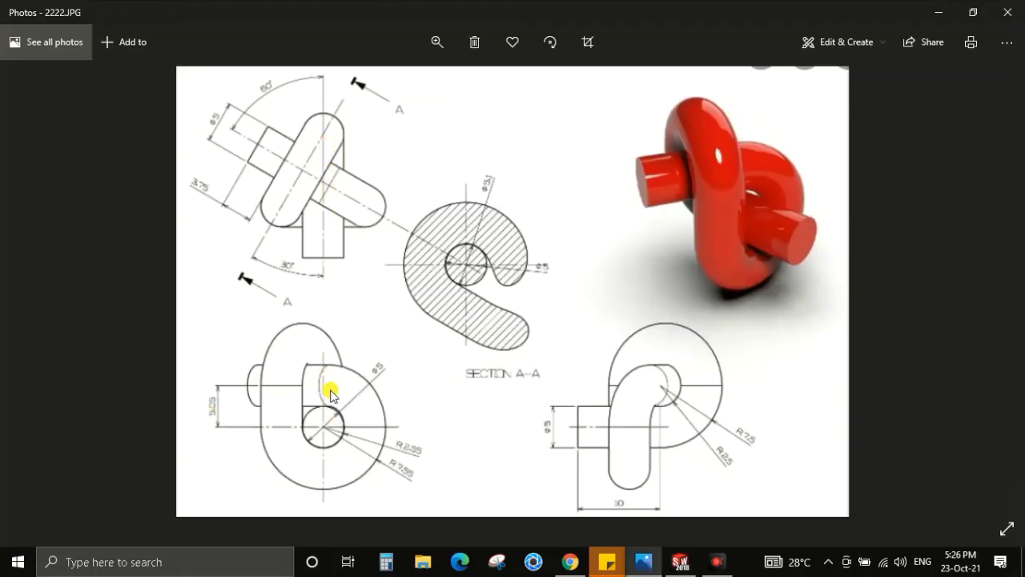
pyautogui.hotkey('alt', 'Tab')
pyautogui.press('Escape')
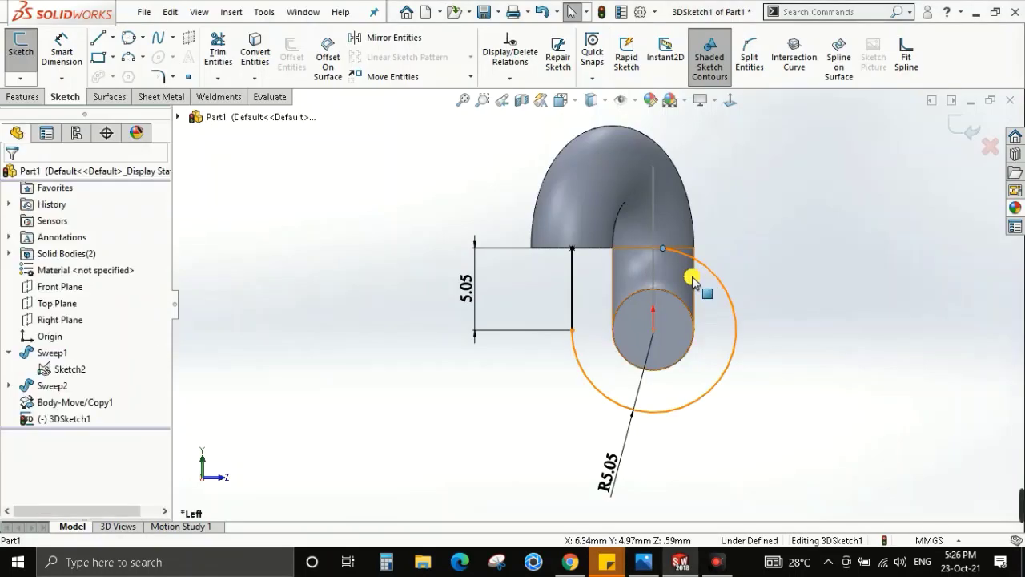
pyautogui.click(663, 251)
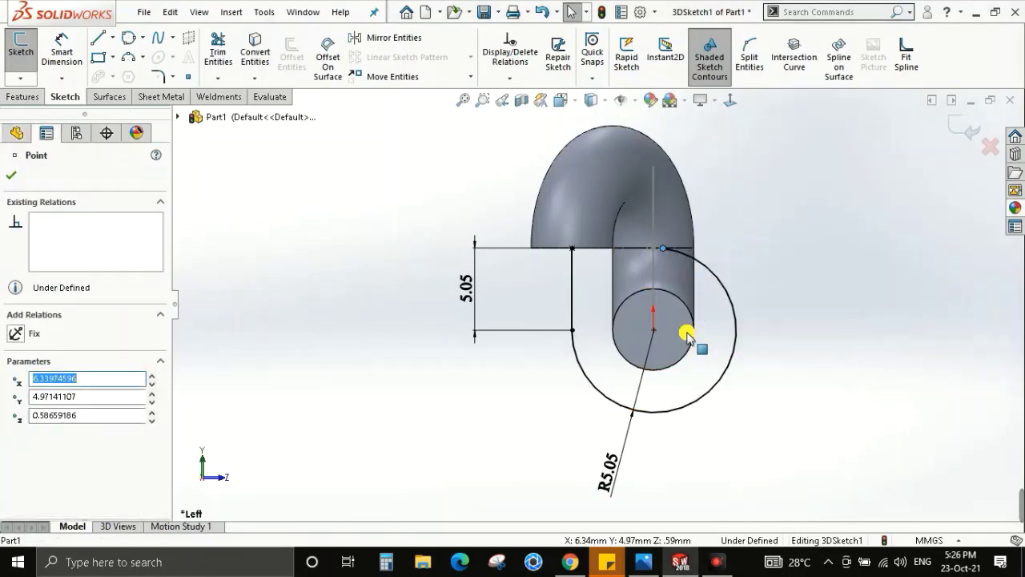
pyautogui.press('Escape')
pyautogui.moveTo(687, 332)
pyautogui.mouseDown(button='middle')
pyautogui.moveTo(672, 311)
pyautogui.moveTo(693, 321)
pyautogui.mouseUp(button='middle')
pyautogui.press('space')
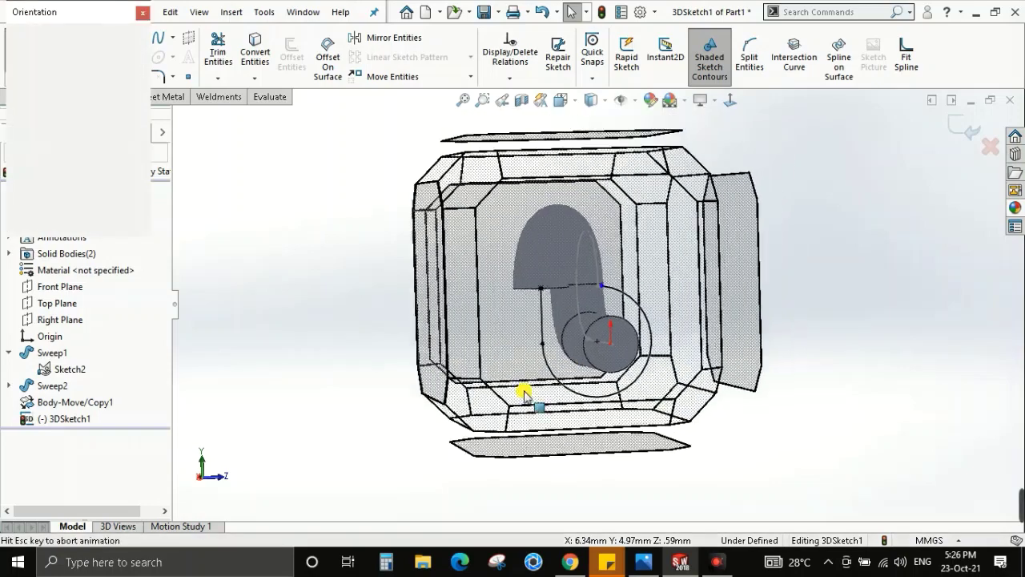
pyautogui.click(606, 291)
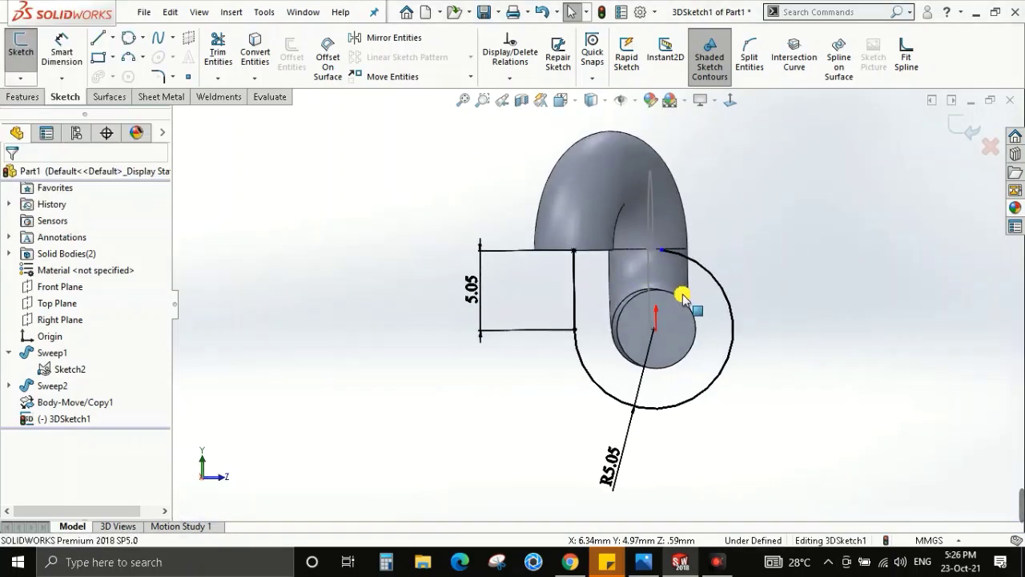
pyautogui.scroll(-2, 653, 254)
# Add an Along Y relation between the vertical line's lower end point and the circle centre.
pyautogui.click(653, 255)
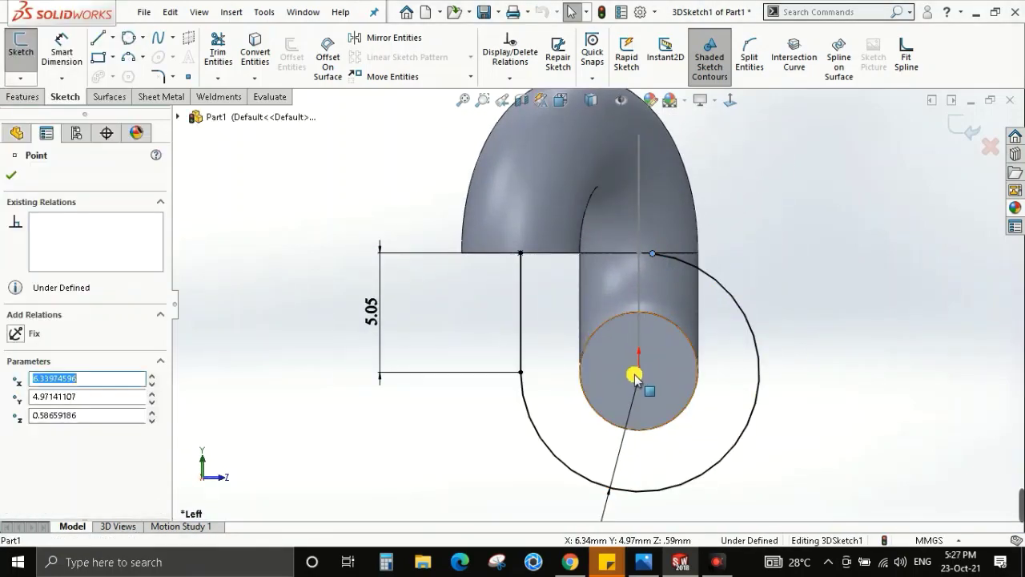
pyautogui.keyDown('ctrl'); pyautogui.click(638, 372); pyautogui.keyUp('ctrl')
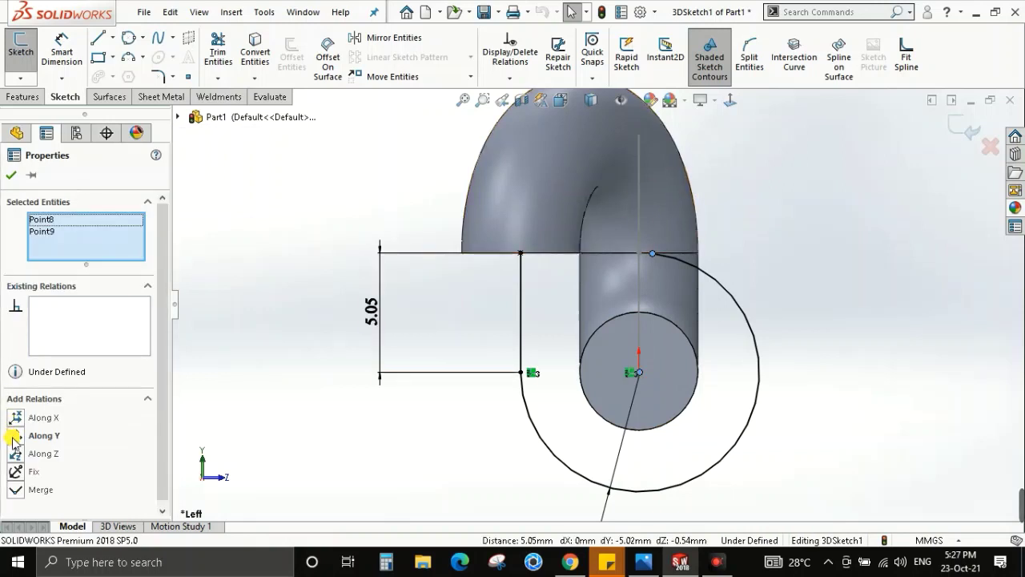
pyautogui.moveTo(670, 432)
pyautogui.mouseDown(button='middle')
pyautogui.moveTo(584, 425)
pyautogui.moveTo(542, 453)
pyautogui.mouseUp(button='middle')
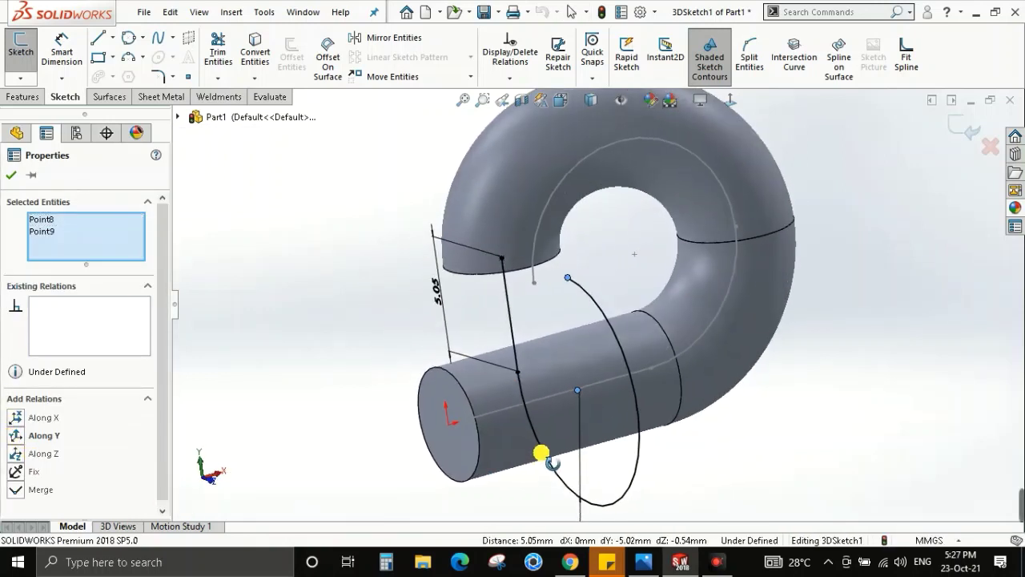
pyautogui.click(16, 434)
pyautogui.click(359, 401)
# Check the fully defined sketch against the reference and return to the Left view.
pyautogui.moveTo(602, 380)
pyautogui.mouseDown(button='middle')
pyautogui.moveTo(691, 384)
pyautogui.moveTo(759, 340)
pyautogui.moveTo(771, 360)
pyautogui.moveTo(713, 382)
pyautogui.mouseUp(button='middle')
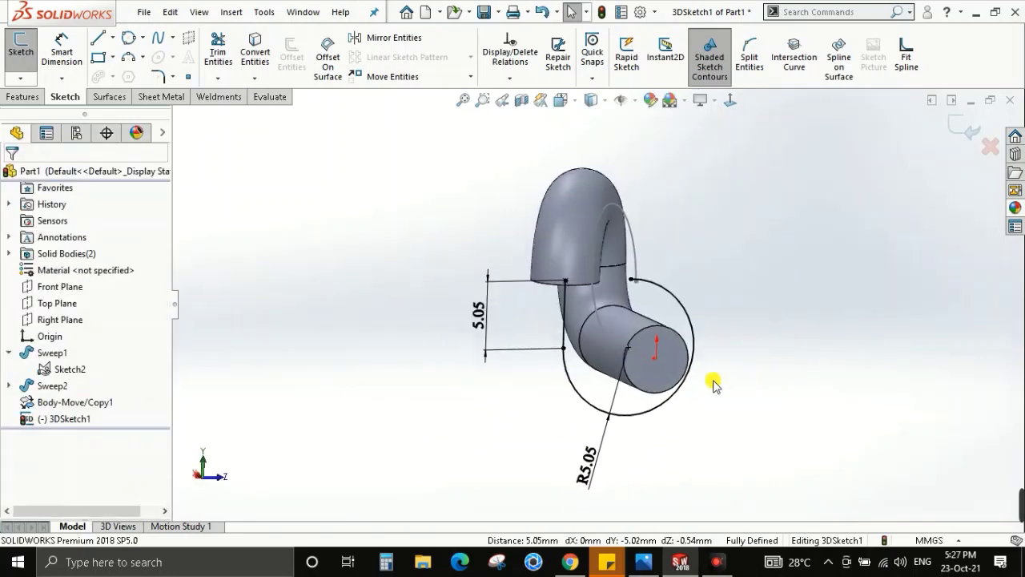
pyautogui.press('space')
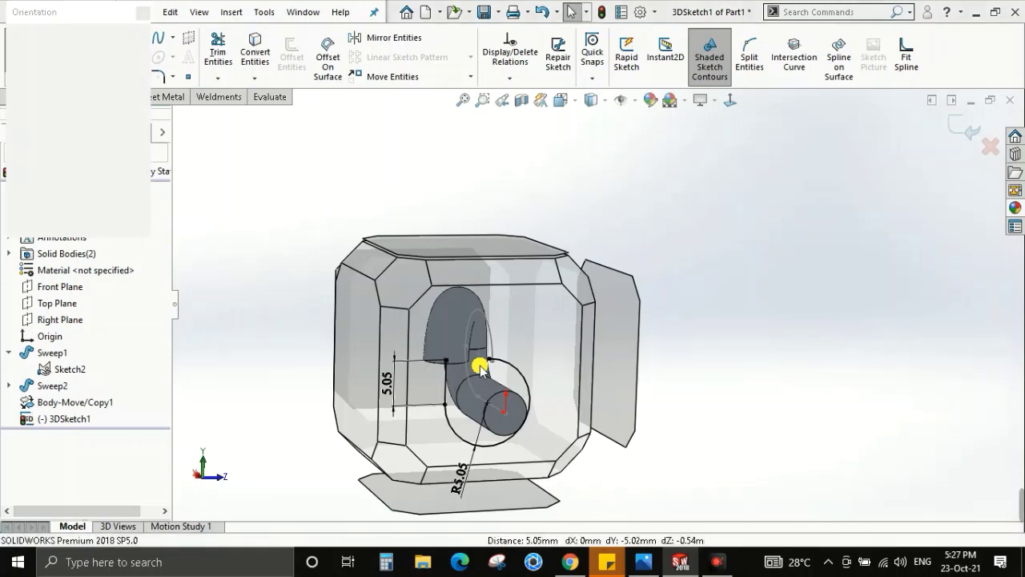
pyautogui.click(479, 367)
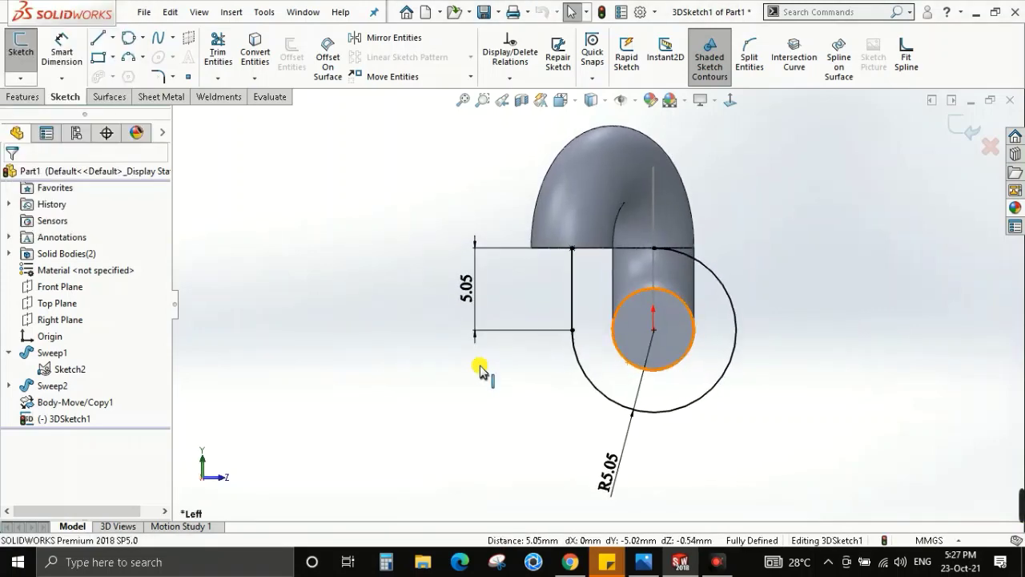
pyautogui.hotkey('alt', 'Tab')
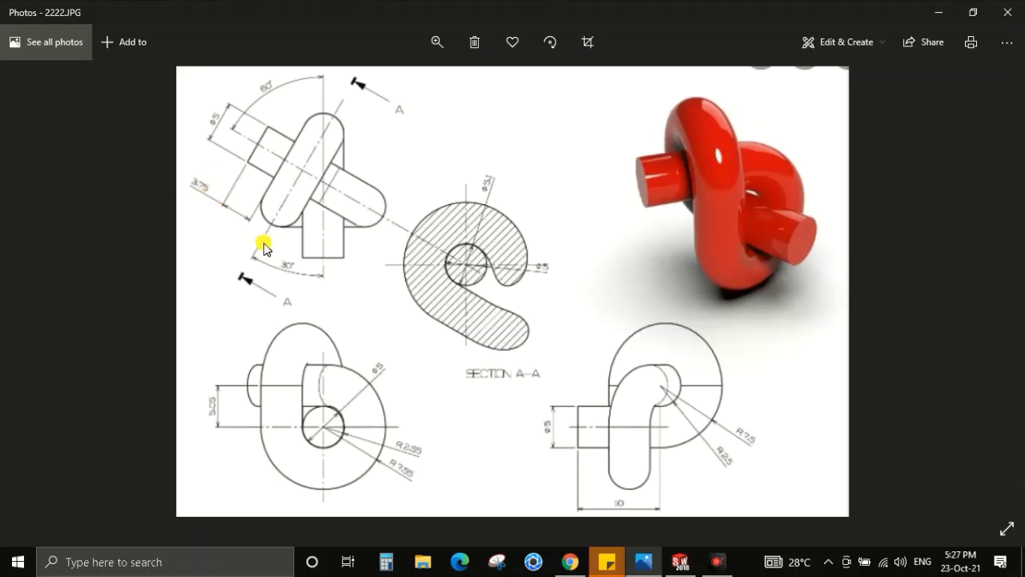
pyautogui.hotkey('alt', 'Tab')
pyautogui.moveTo(534, 229)
pyautogui.mouseDown(button='middle')
pyautogui.moveTo(552, 215)
pyautogui.moveTo(533, 215)
pyautogui.moveTo(609, 241)
pyautogui.mouseUp(button='middle')
pyautogui.press('space')
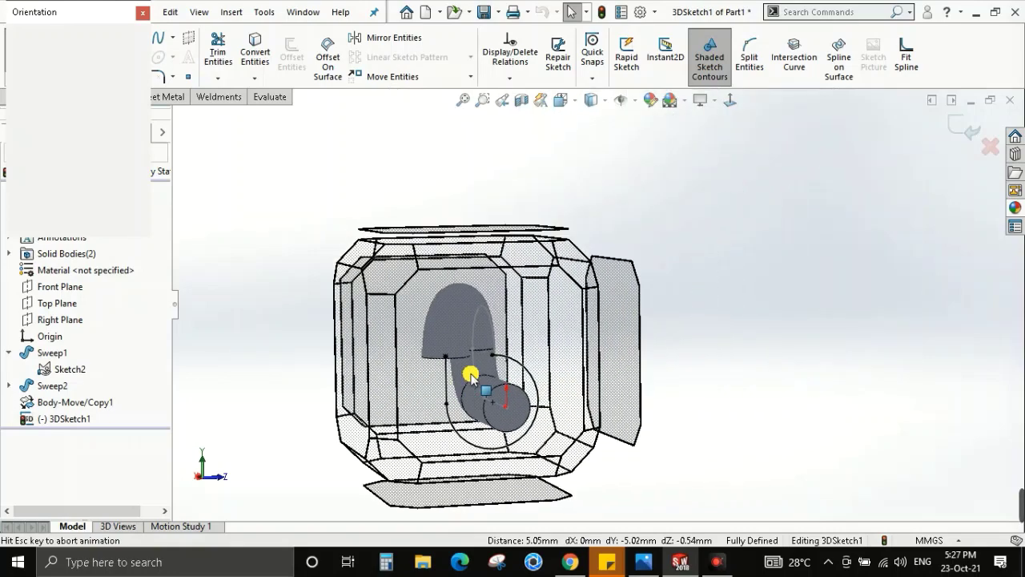
pyautogui.click(498, 383)
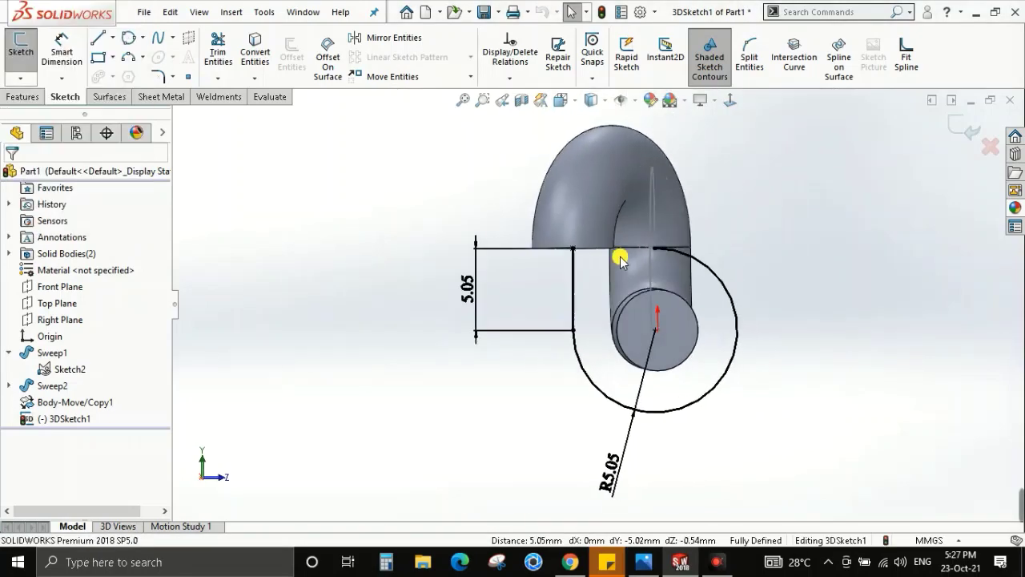
# Sketch a line leftward from the top of the large arc and make it tangent to the arc.
pyautogui.press('l')
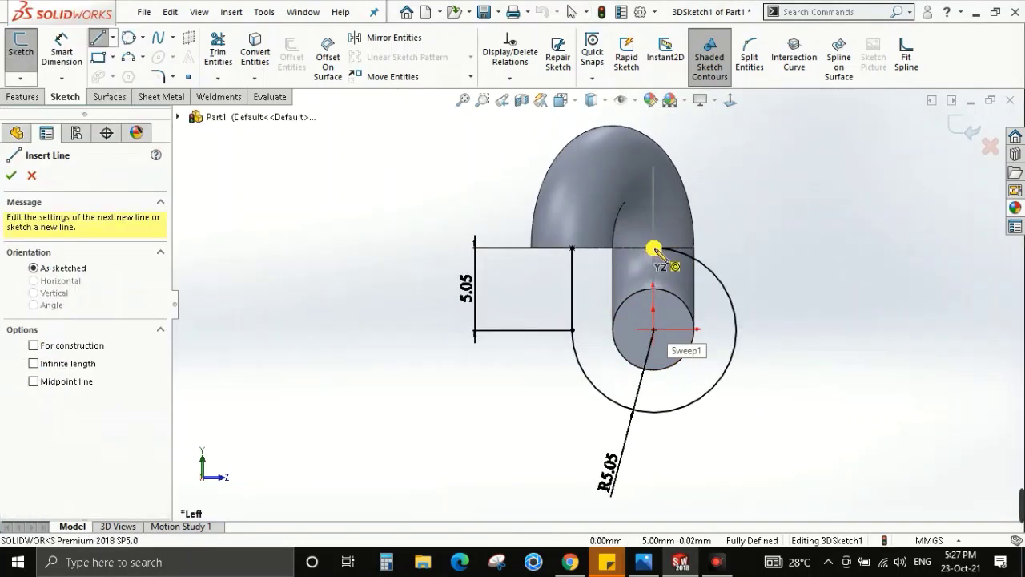
pyautogui.click(653, 247)
pyautogui.click(423, 207)
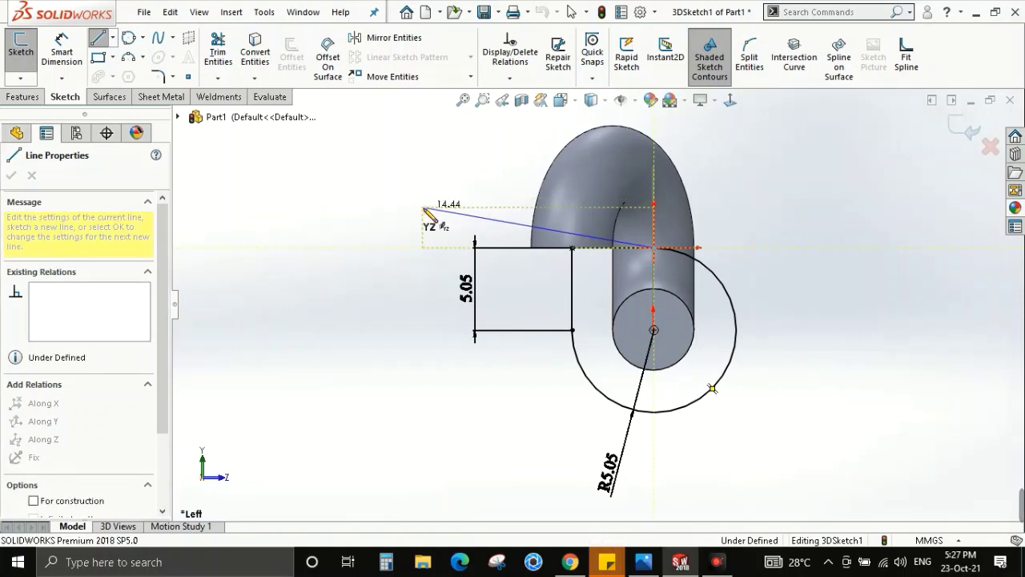
pyautogui.press('Escape')
pyautogui.click(693, 266)
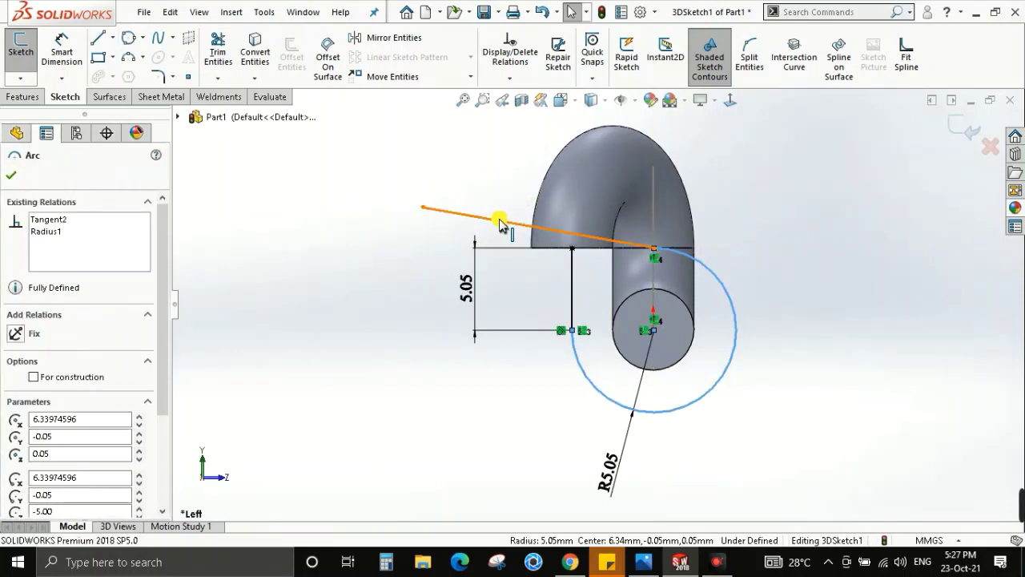
pyautogui.keyDown('ctrl'); pyautogui.click(510, 223); pyautogui.keyUp('ctrl')
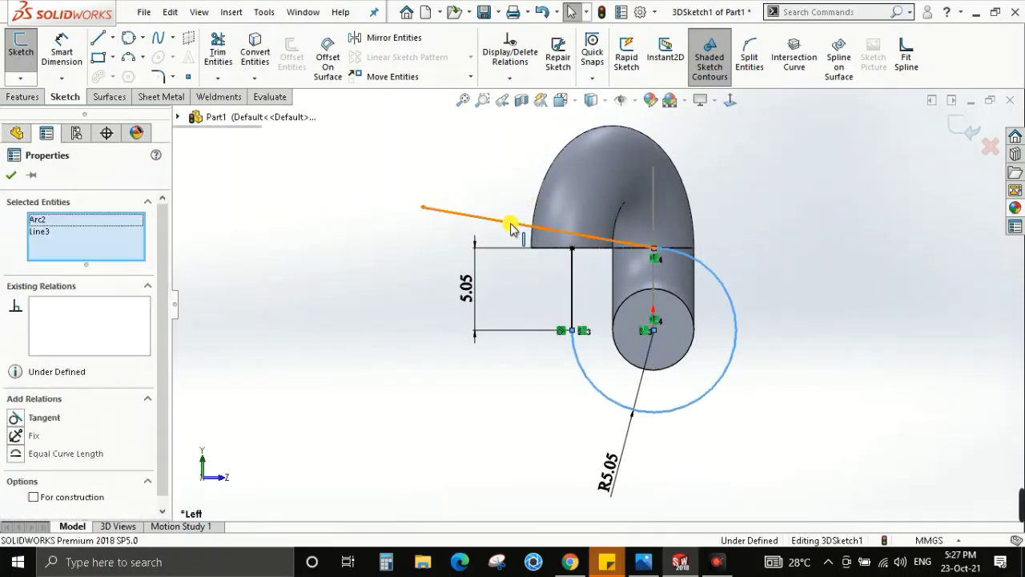
pyautogui.click(17, 417)
pyautogui.press('Escape')
# Dimension the new line's length between its two end points, shown as 9.394.
pyautogui.press('d')
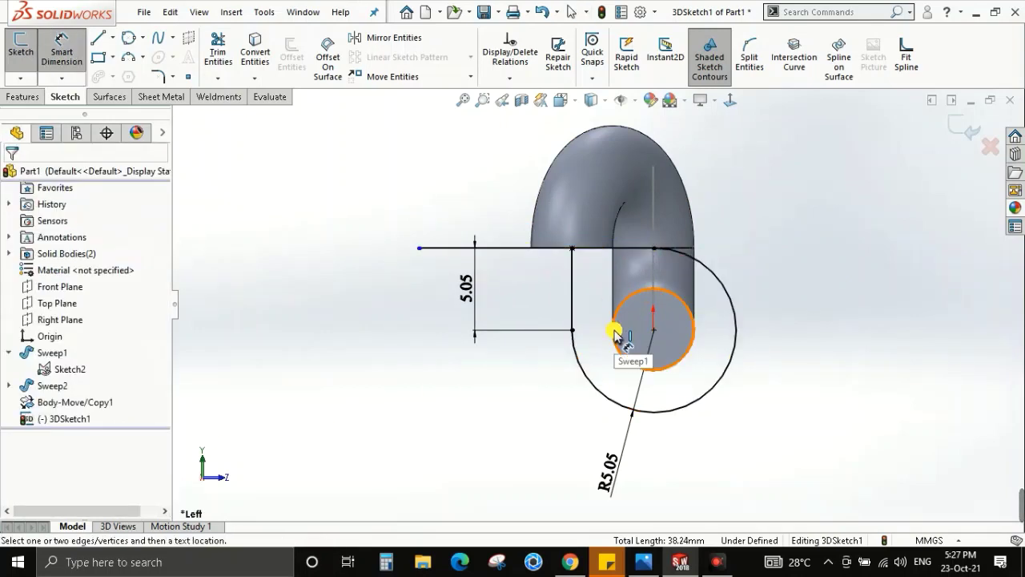
pyautogui.hotkey('alt', 'Tab')
pyautogui.hotkey('alt', 'Tab')
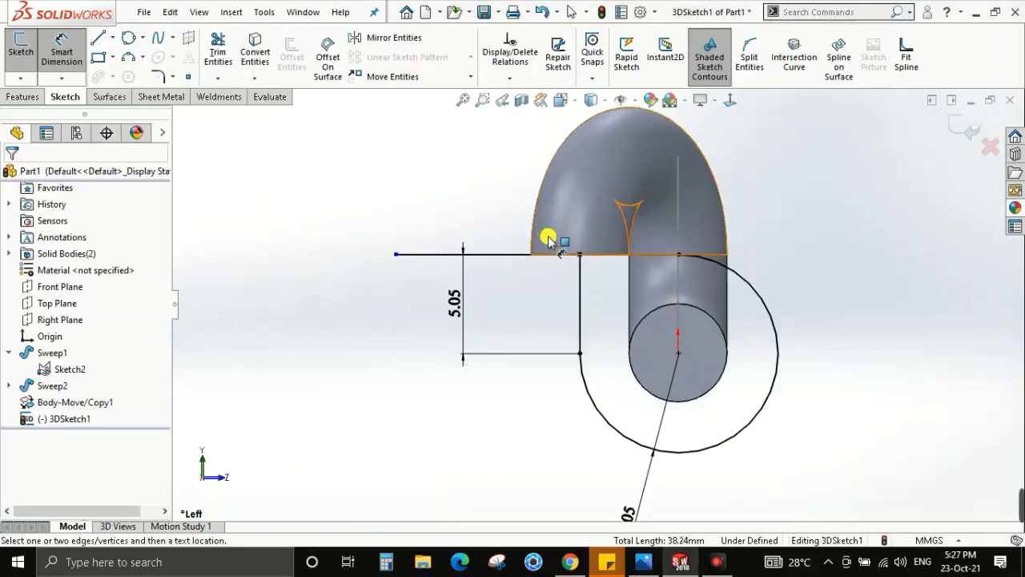
pyautogui.moveTo(568, 295); pyautogui.dragTo(590, 287, button='middle')
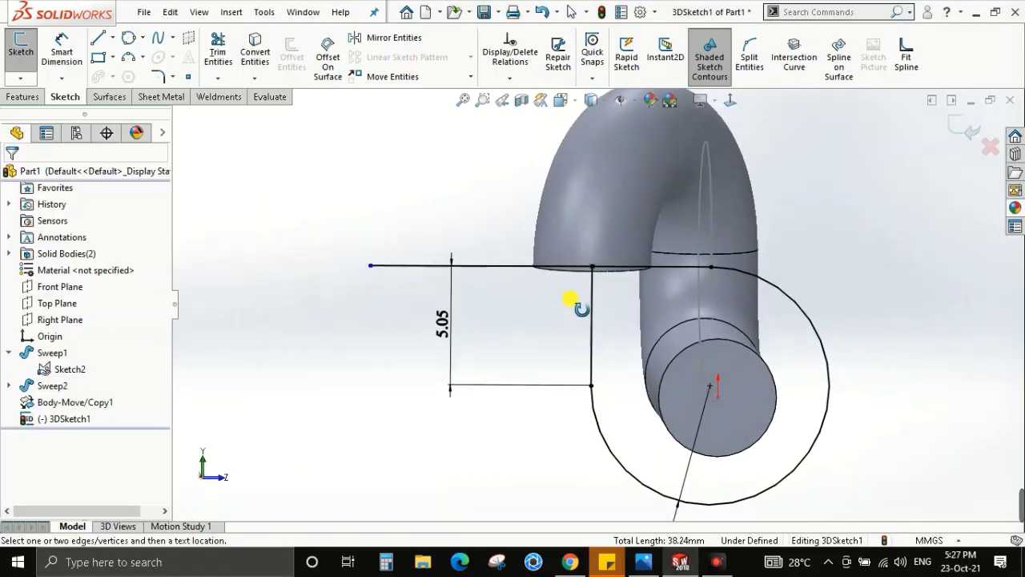
pyautogui.click(591, 266)
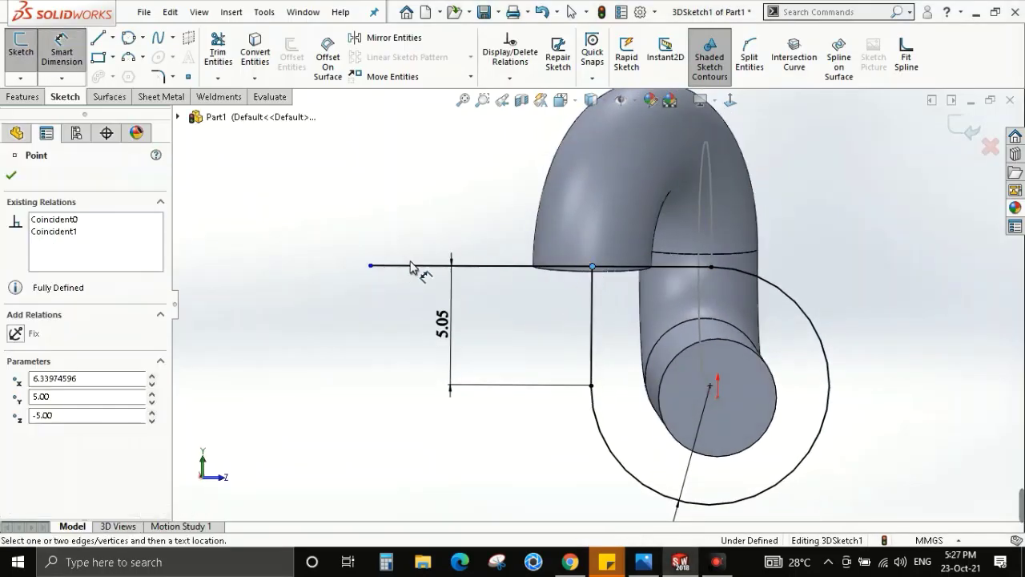
pyautogui.click(369, 265)
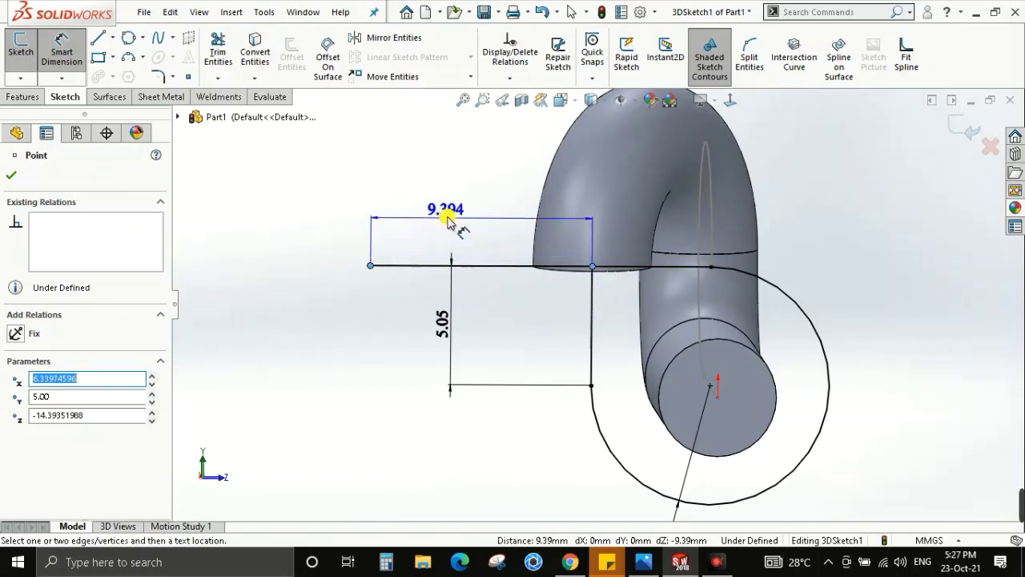
# Set the new tangent line's length to 6.25 mm (3.75+2.5).
pyautogui.click(459, 216)
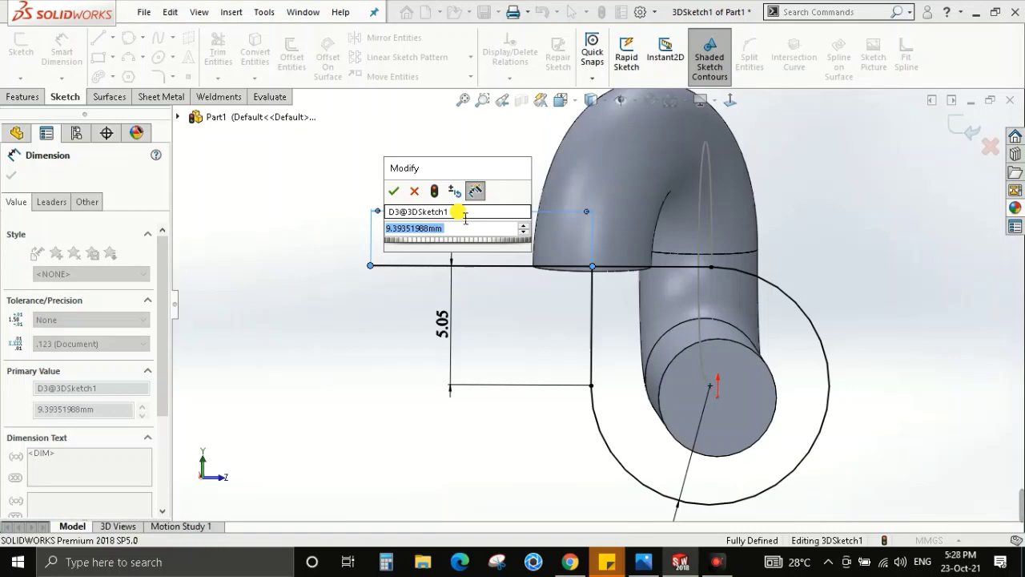
pyautogui.write('3.')
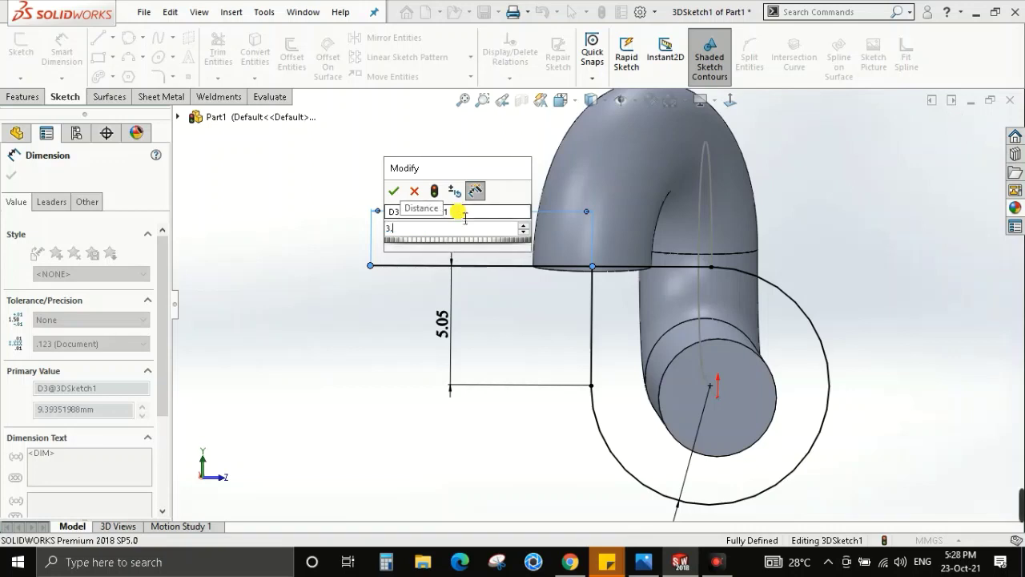
pyautogui.write('75+2.5')
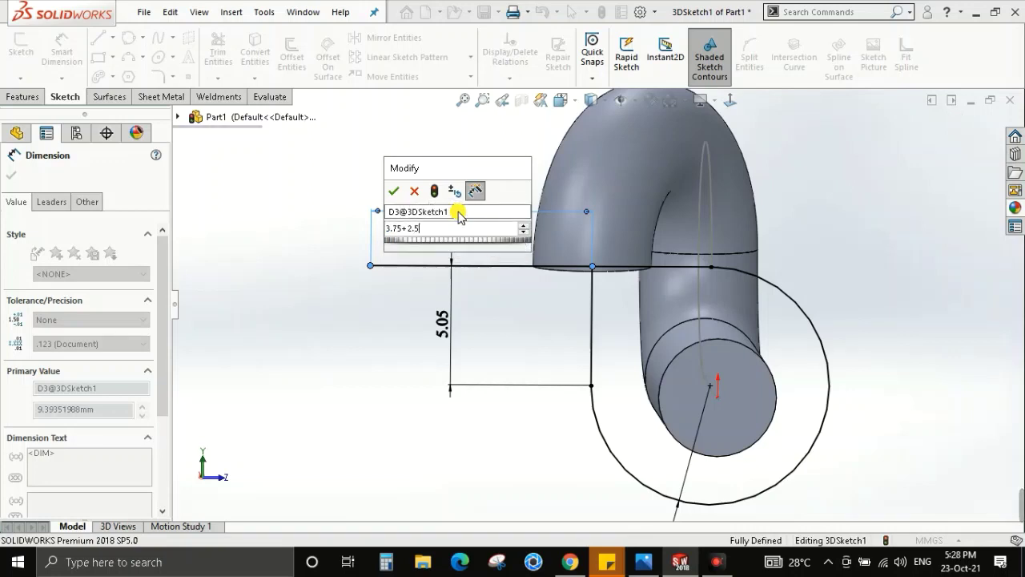
pyautogui.press('Escape')
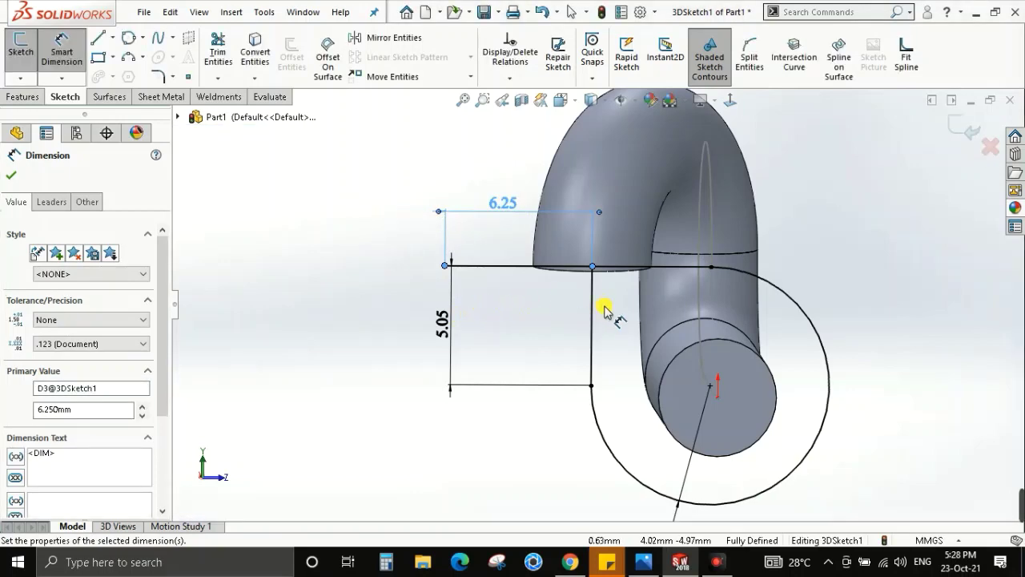
# Check the updated line on the model, then bring up the 2222.JPG reference drawing.
pyautogui.moveTo(606, 309)
pyautogui.mouseDown(button='middle')
pyautogui.moveTo(539, 246)
pyautogui.moveTo(590, 320)
pyautogui.moveTo(600, 293)
pyautogui.moveTo(595, 307)
pyautogui.moveTo(659, 291)
pyautogui.moveTo(657, 265)
pyautogui.moveTo(641, 323)
pyautogui.mouseUp(button='middle')
pyautogui.scroll(2, 665, 344)
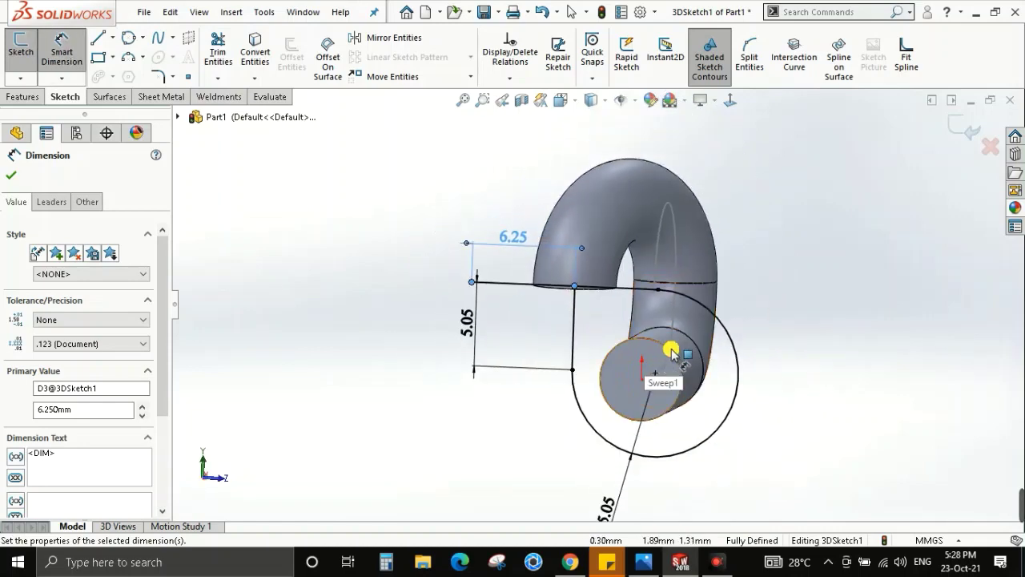
pyautogui.press('Escape')
pyautogui.scroll(3, 632, 352)
pyautogui.hotkey('alt', 'Tab')
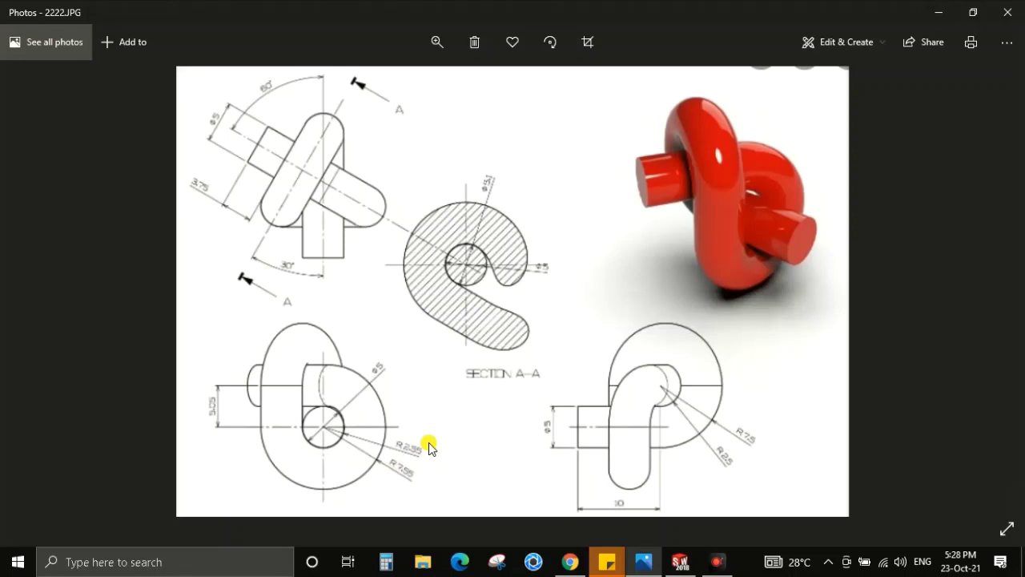
# Orbit the tube sketch to compare it with the 2222.JPG drawing, then return to SOLIDWORKS.
pyautogui.hotkey('alt', 'Tab')
pyautogui.moveTo(641, 347)
pyautogui.mouseDown(button='middle')
pyautogui.moveTo(622, 366)
pyautogui.moveTo(578, 300)
pyautogui.mouseUp(button='middle')
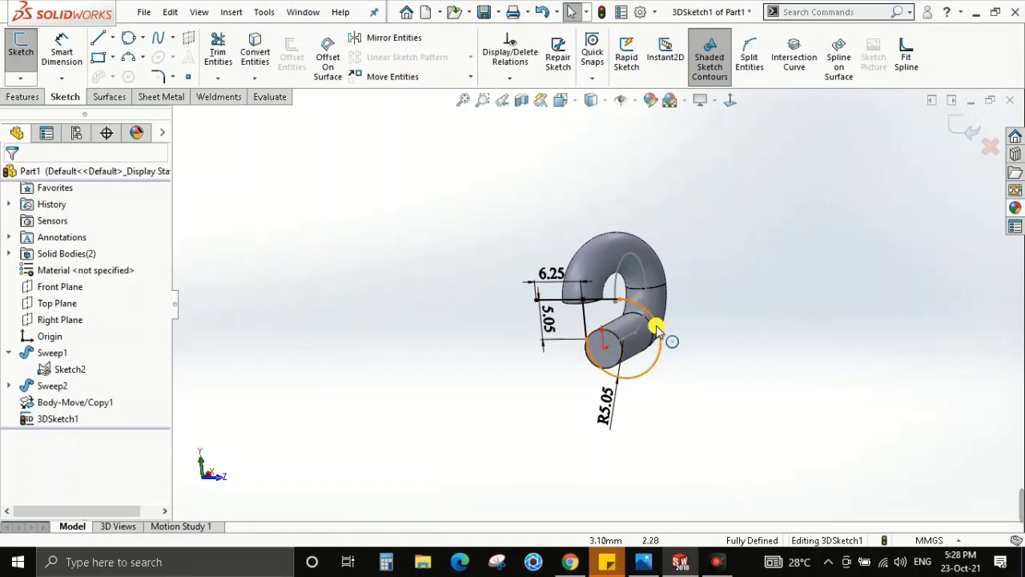
pyautogui.scroll(-1, 659, 336)
pyautogui.scroll(-2, 649, 324)
pyautogui.moveTo(641, 314)
pyautogui.mouseDown(button='middle')
pyautogui.moveTo(686, 235)
pyautogui.moveTo(691, 320)
pyautogui.moveTo(648, 299)
pyautogui.moveTo(639, 253)
pyautogui.moveTo(533, 320)
pyautogui.moveTo(600, 270)
pyautogui.moveTo(584, 229)
pyautogui.moveTo(590, 263)
pyautogui.mouseUp(button='middle')
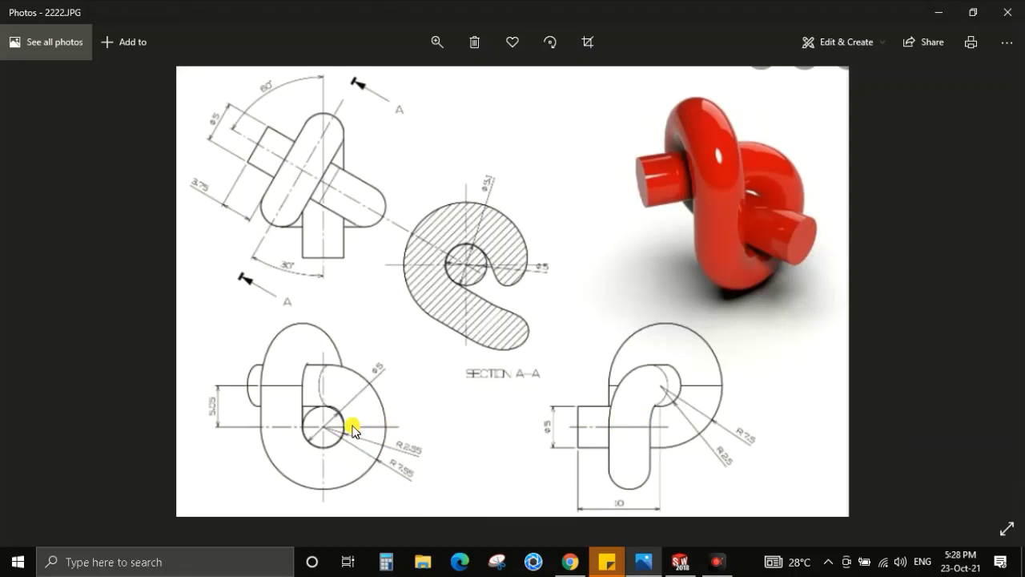
pyautogui.hotkey('alt', 'Tab')
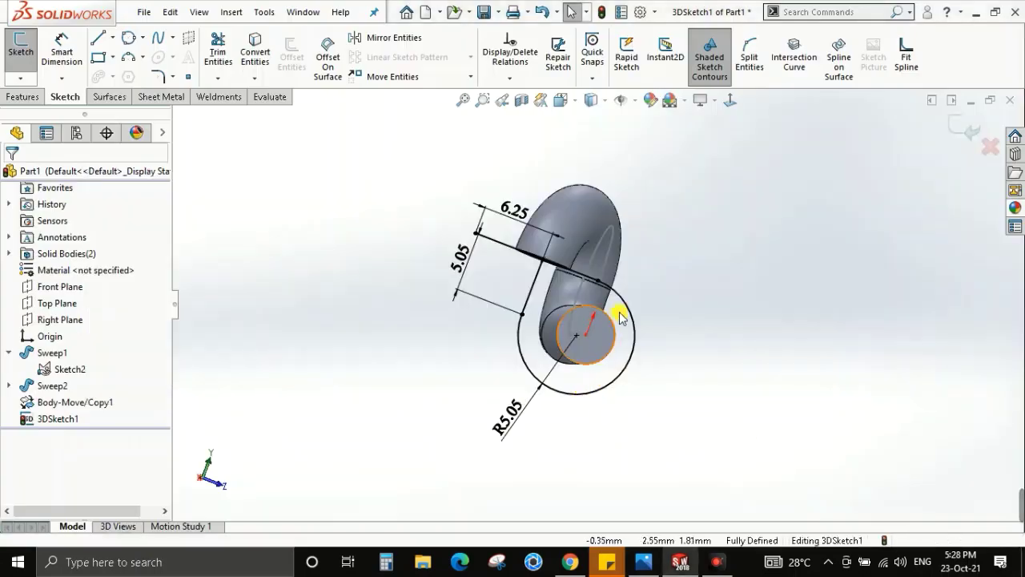
# In the left side view, split the path circle of the 3D sketch at a point.
pyautogui.moveTo(617, 316)
pyautogui.mouseDown(button='middle')
pyautogui.moveTo(576, 320)
pyautogui.moveTo(607, 325)
pyautogui.mouseUp(button='middle')
pyautogui.press('space')
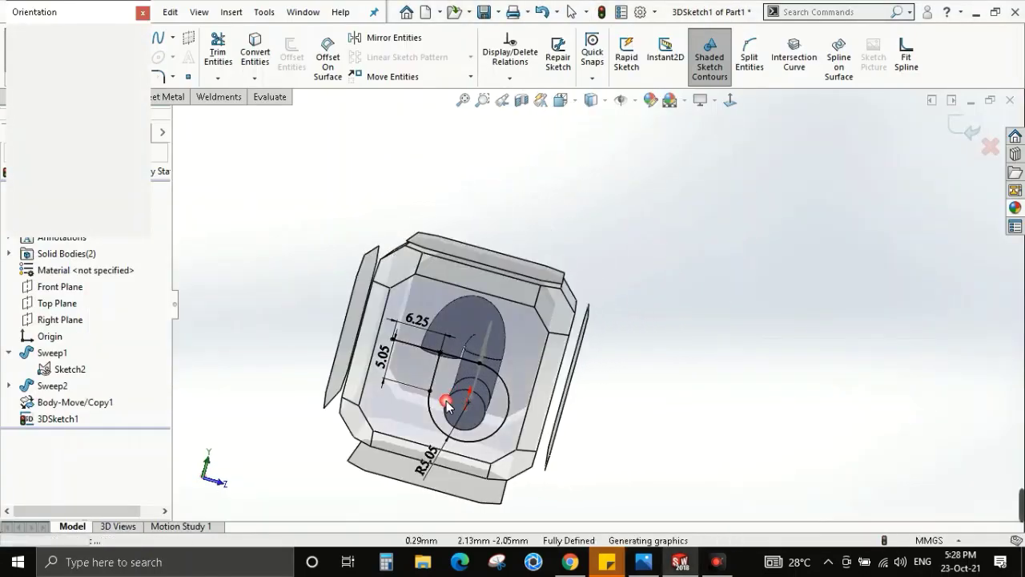
pyautogui.press('Escape')
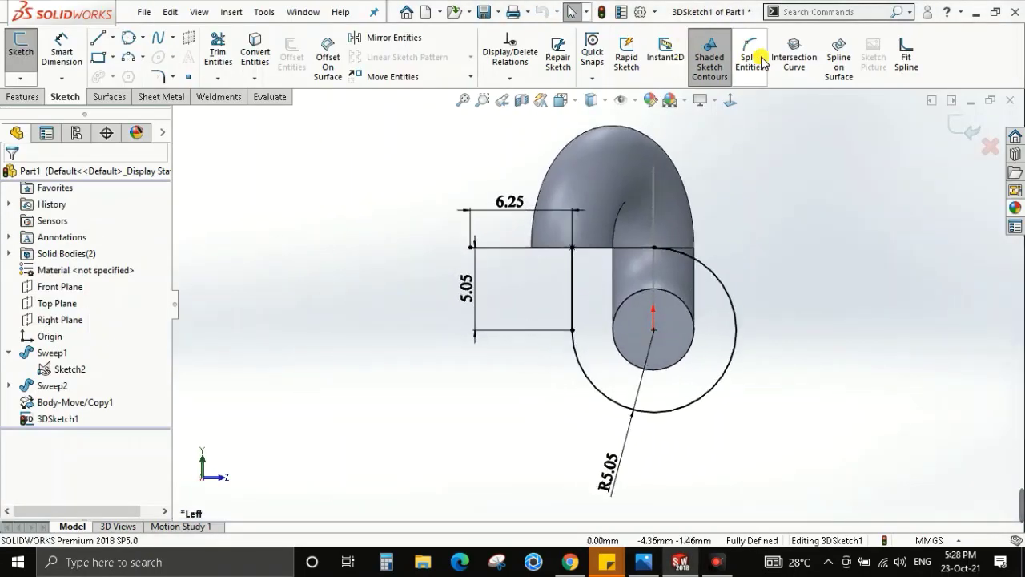
pyautogui.click(749, 56)
pyautogui.click(738, 333)
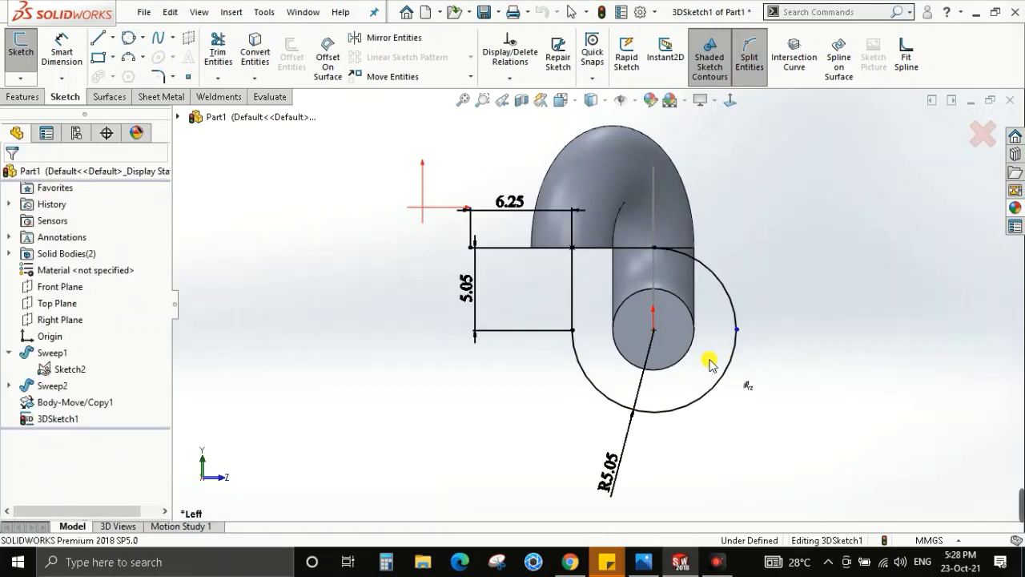
# Add an Along Z relation between Point13 and Point9 to fully define the sketch.
pyautogui.moveTo(662, 343)
pyautogui.mouseDown(button='middle')
pyautogui.moveTo(702, 344)
pyautogui.moveTo(623, 359)
pyautogui.mouseUp(button='middle')
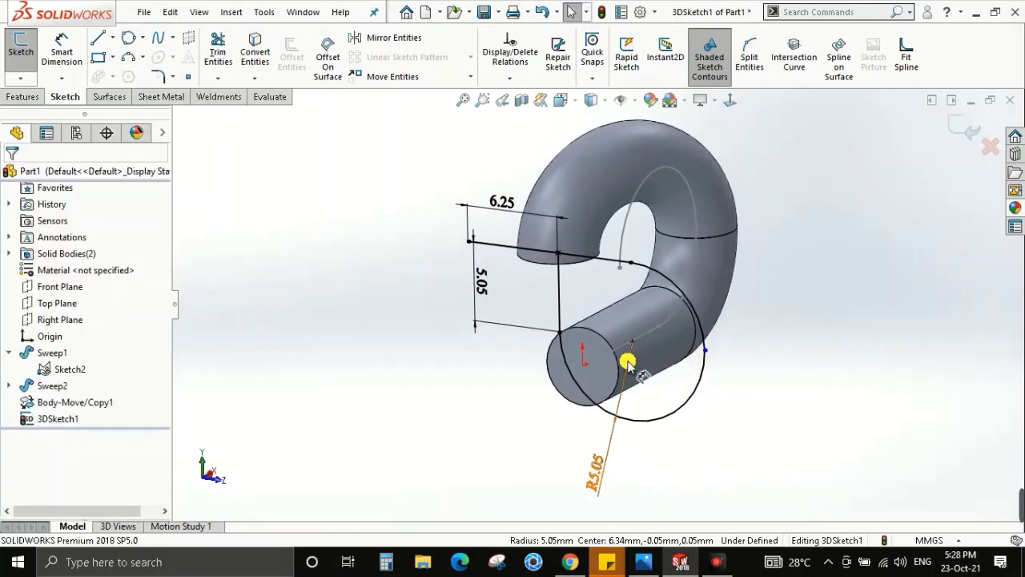
pyautogui.scroll(-4, 622, 359)
pyautogui.click(630, 318)
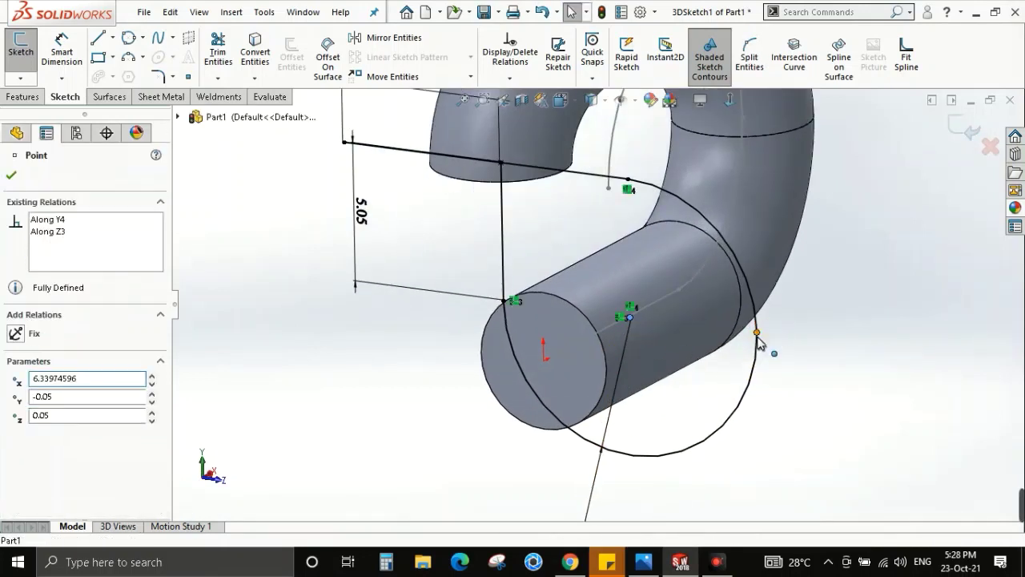
pyautogui.keyDown('ctrl'); pyautogui.click(757, 331); pyautogui.keyUp('ctrl')
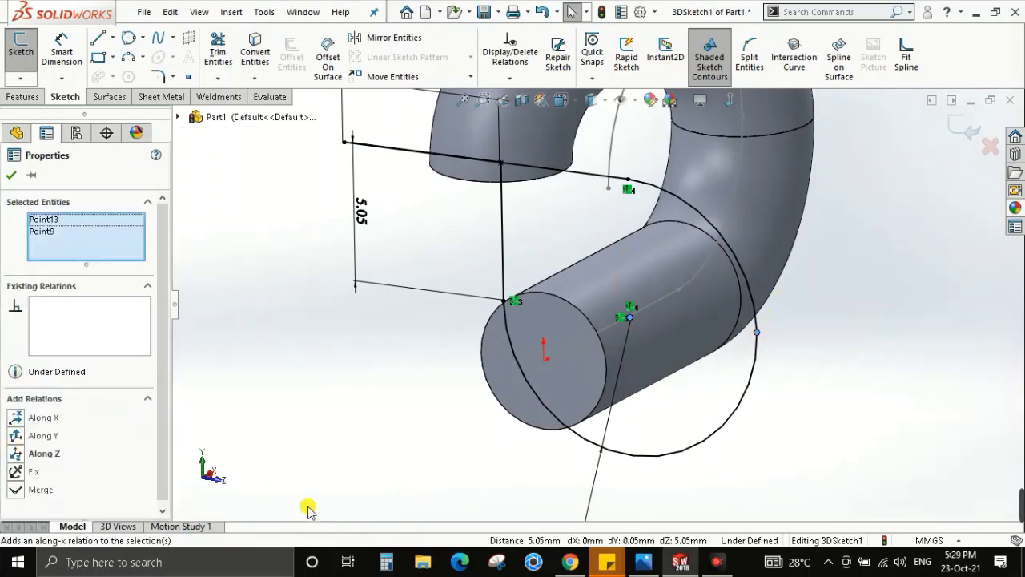
pyautogui.click(15, 453)
pyautogui.click(816, 393)
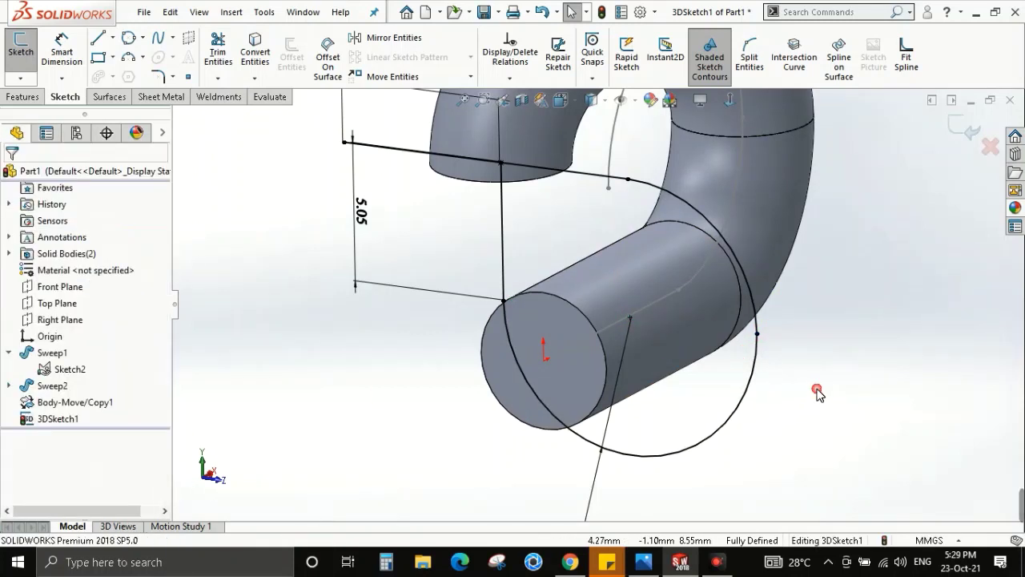
# Orbit and zoom to check the 6.25, 5.05 and R5.05 path beside the tubes.
pyautogui.moveTo(817, 393); pyautogui.dragTo(758, 323, button='middle')
pyautogui.scroll(-3, 705, 285)
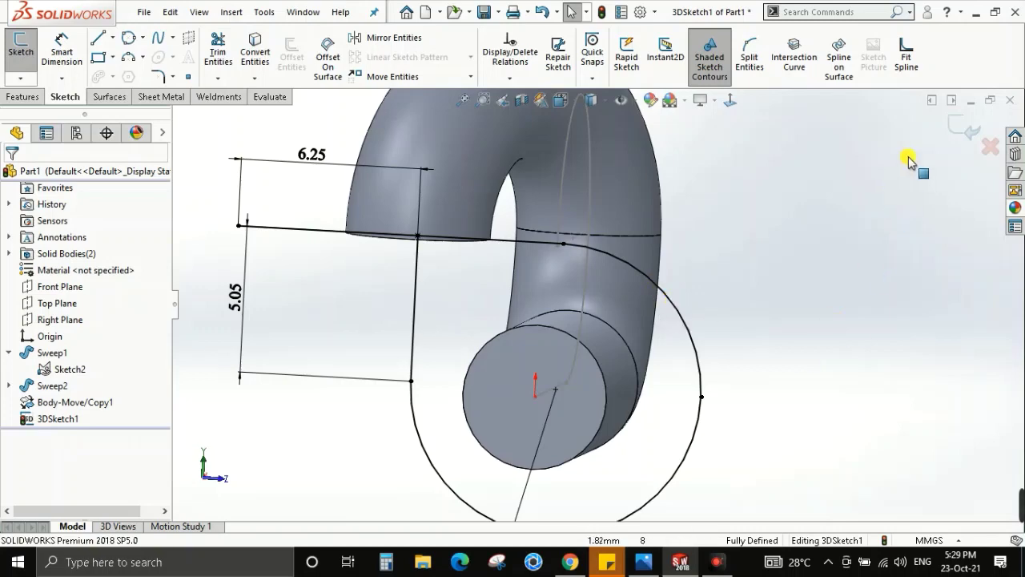
pyautogui.moveTo(649, 349)
pyautogui.mouseDown(button='middle')
pyautogui.moveTo(540, 355)
pyautogui.moveTo(384, 384)
pyautogui.mouseUp(button='middle')
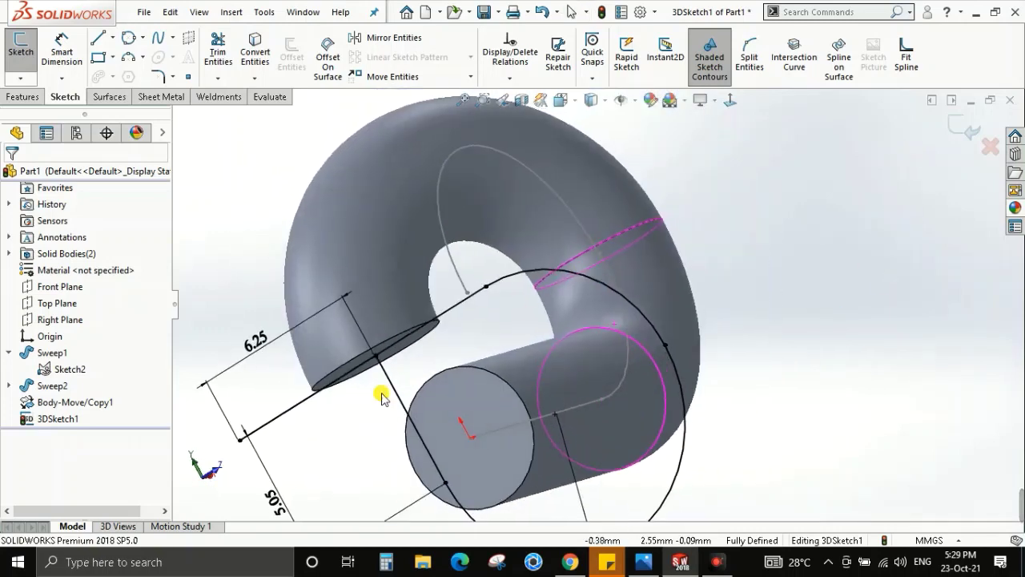
pyautogui.scroll(2, 389, 382)
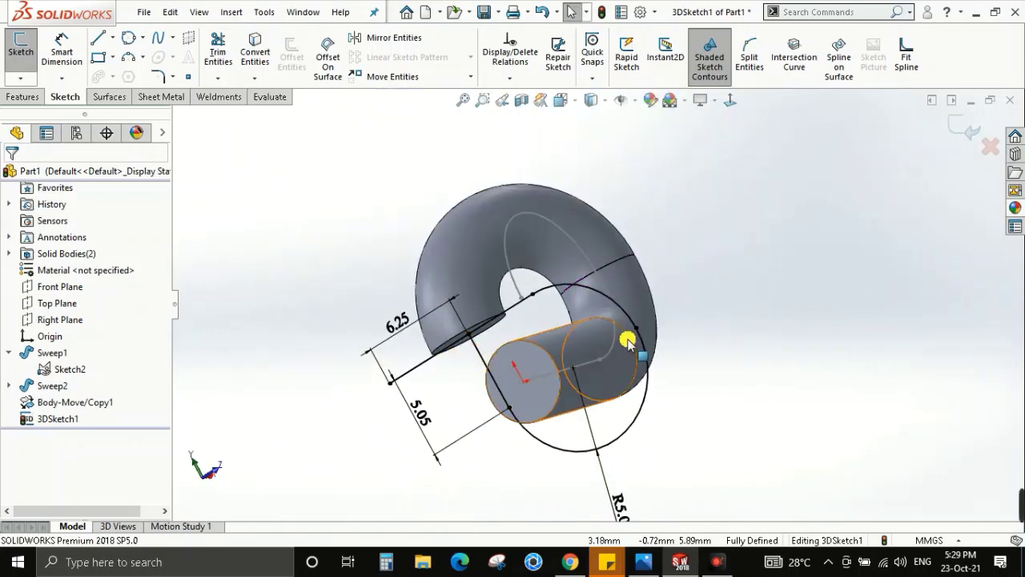
pyautogui.moveTo(622, 338)
pyautogui.mouseDown(button='middle')
pyautogui.moveTo(595, 408)
pyautogui.moveTo(544, 352)
pyautogui.moveTo(531, 382)
pyautogui.moveTo(501, 339)
pyautogui.moveTo(483, 366)
pyautogui.moveTo(620, 277)
pyautogui.moveTo(585, 272)
pyautogui.mouseUp(button='middle')
pyautogui.scroll(3, 672, 309)
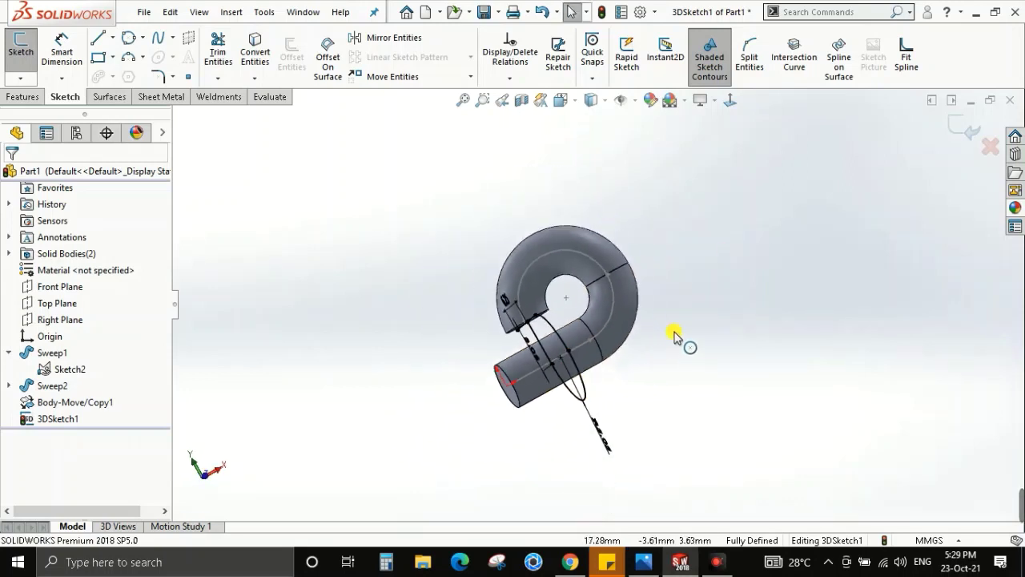
pyautogui.moveTo(677, 339); pyautogui.dragTo(977, 215, button='middle')
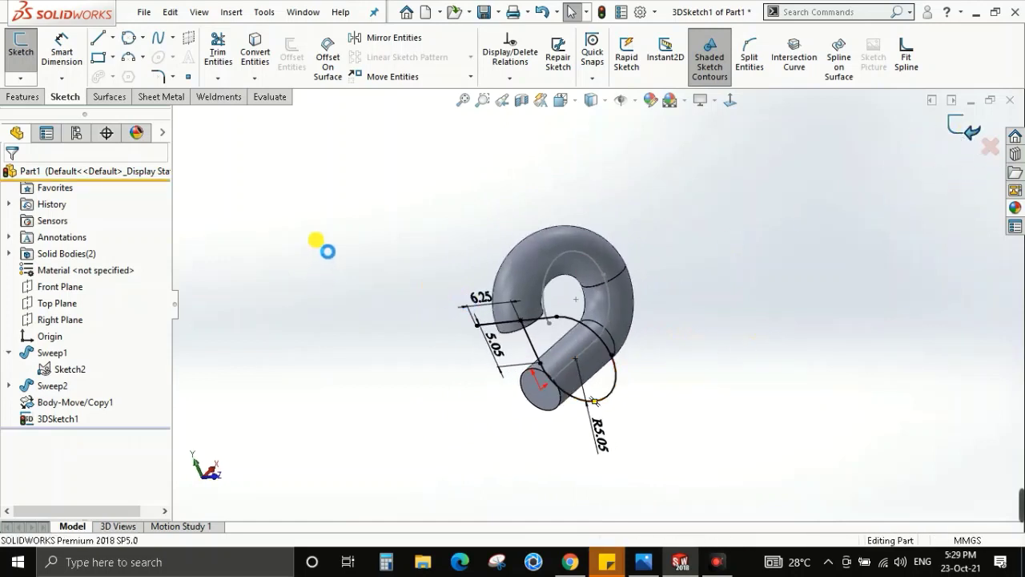
# Exit the 3D sketch and start a swept boss with a 5 mm circular profile.
pyautogui.hotkey('ctrl', 'b')
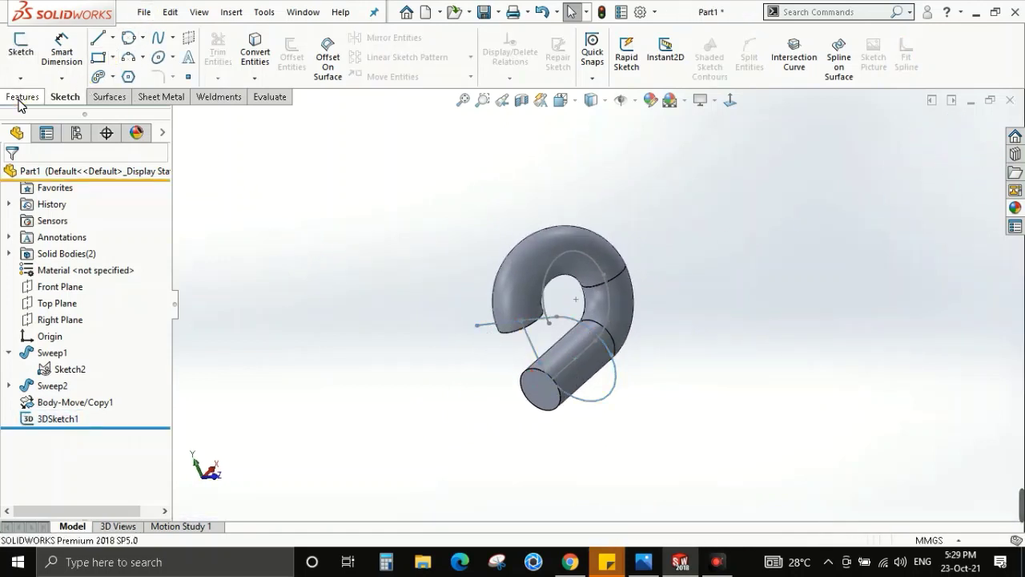
pyautogui.click(22, 97)
pyautogui.click(125, 40)
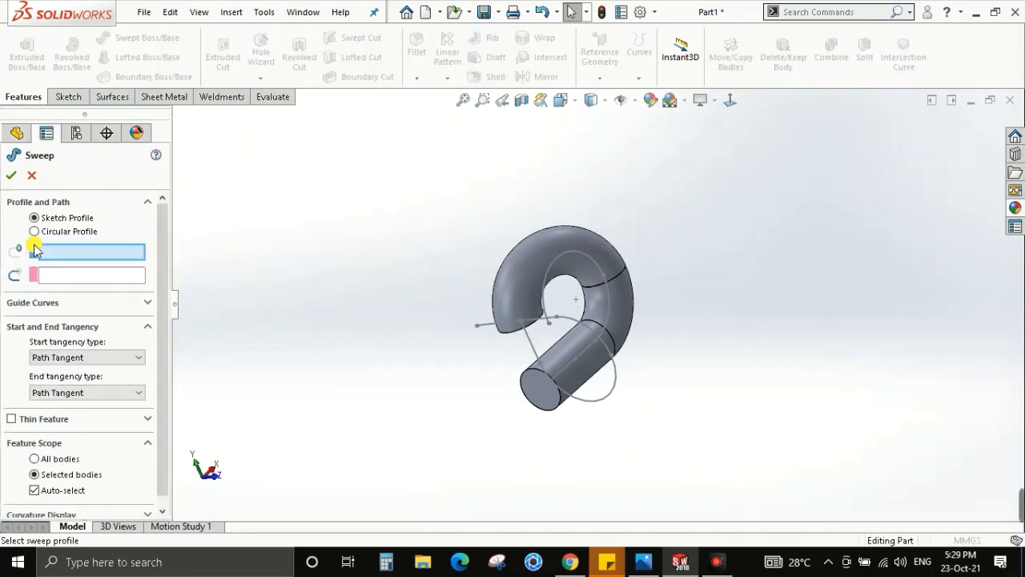
pyautogui.click(33, 231)
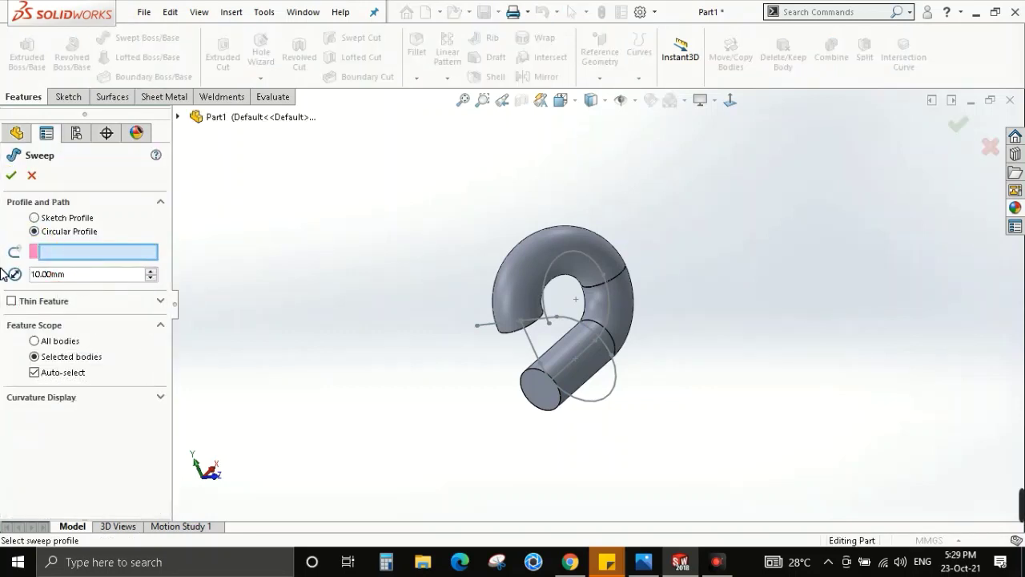
pyautogui.doubleClick(69, 275)
pyautogui.write('5')
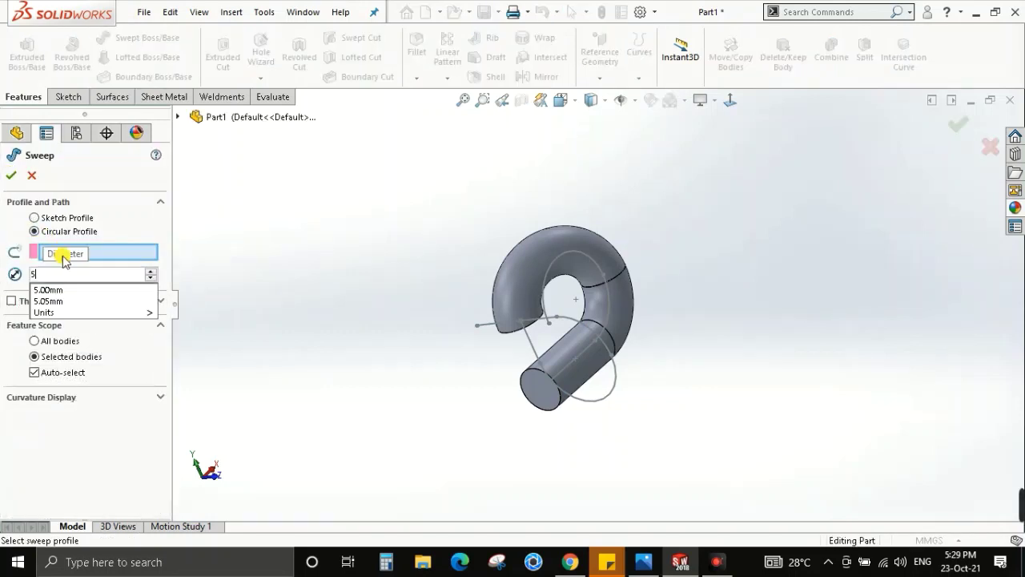
# Pick the path segment with SelectionManager and uncheck Merge result to keep a separate body.
pyautogui.rightClick(101, 253)
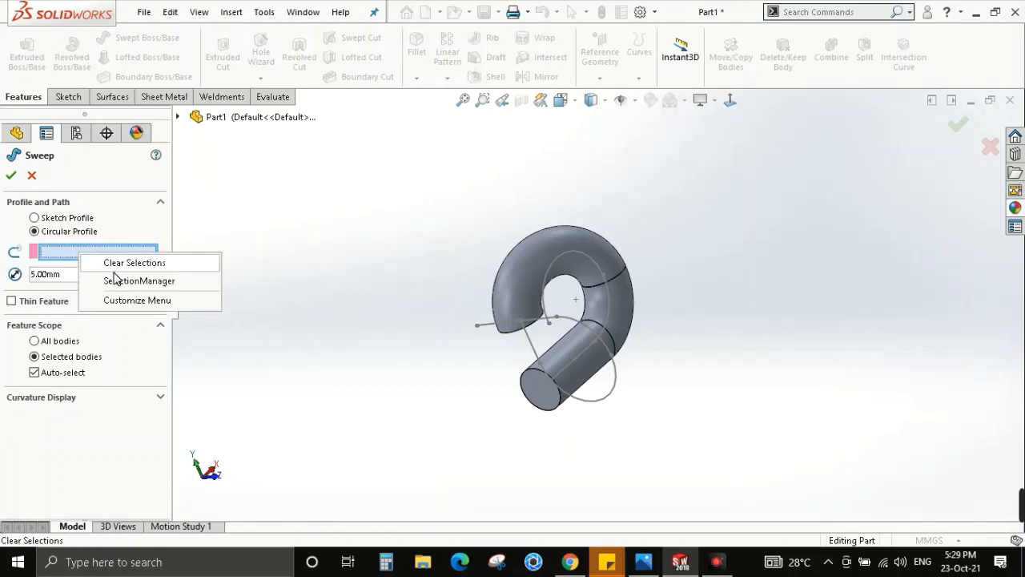
pyautogui.click(128, 276)
pyautogui.click(531, 343)
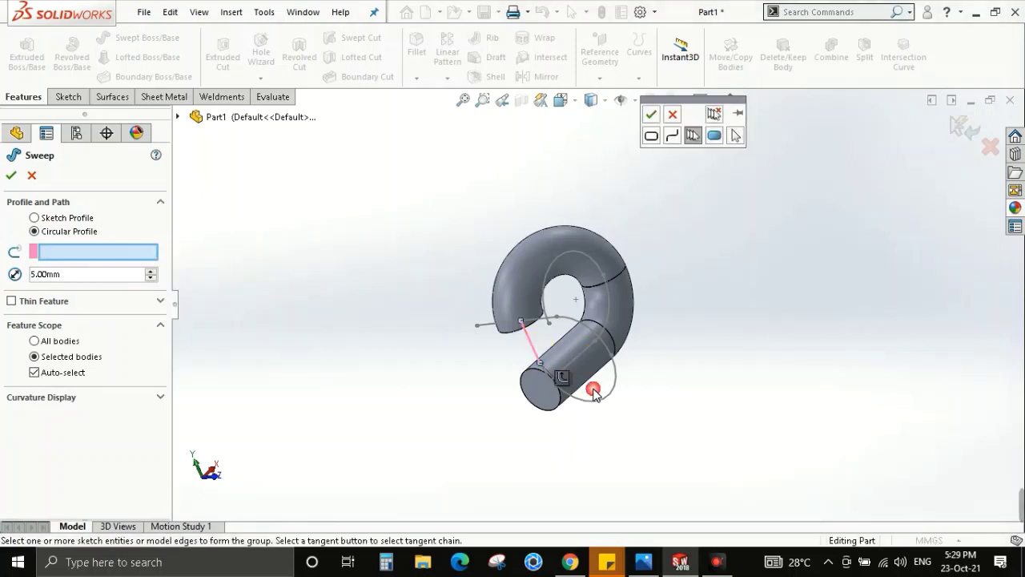
pyautogui.click(649, 114)
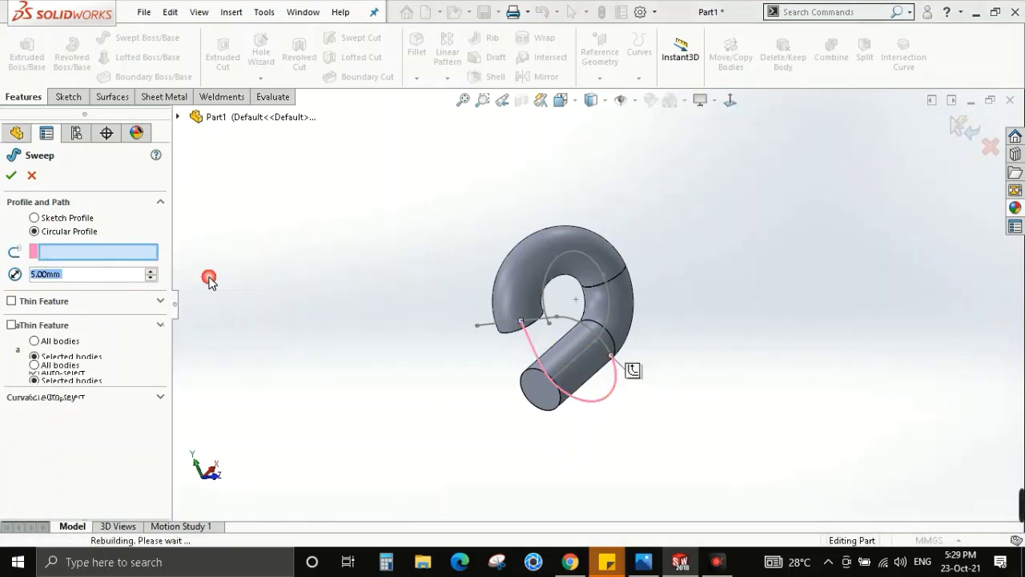
pyautogui.click(51, 305)
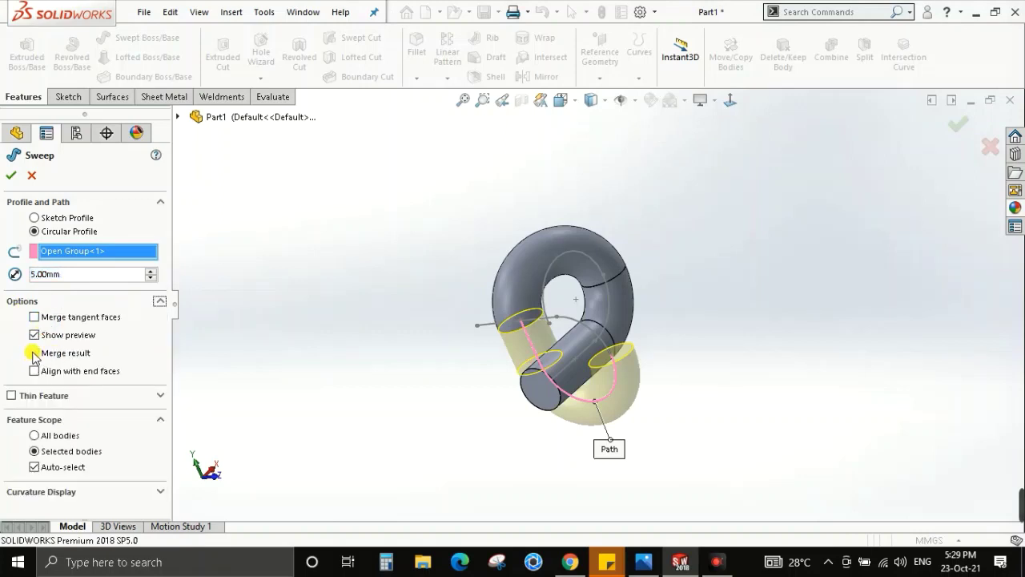
pyautogui.click(34, 353)
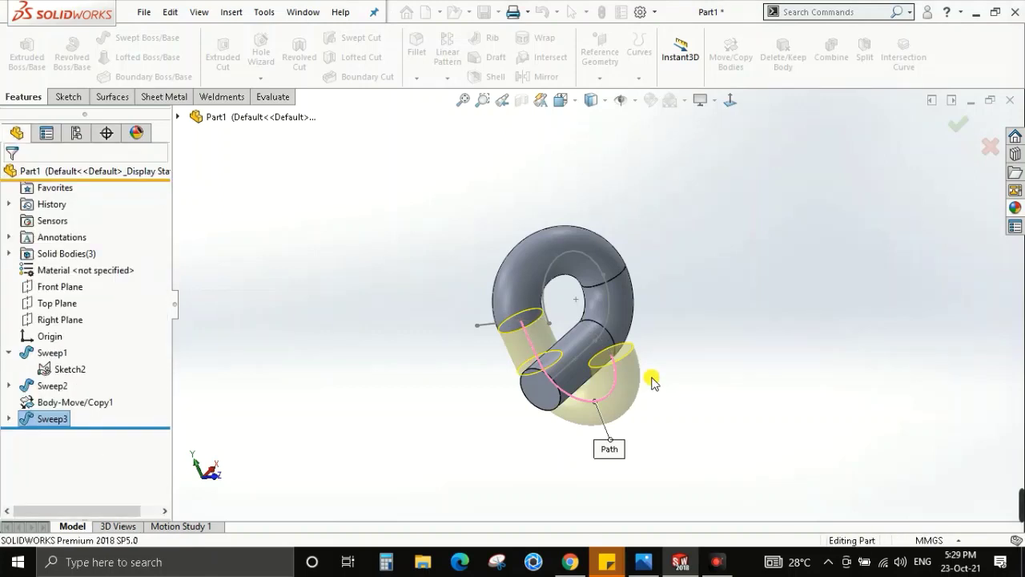
# Show 3DSketch1 from under Sweep3 in the feature tree.
pyautogui.scroll(-2, 549, 331)
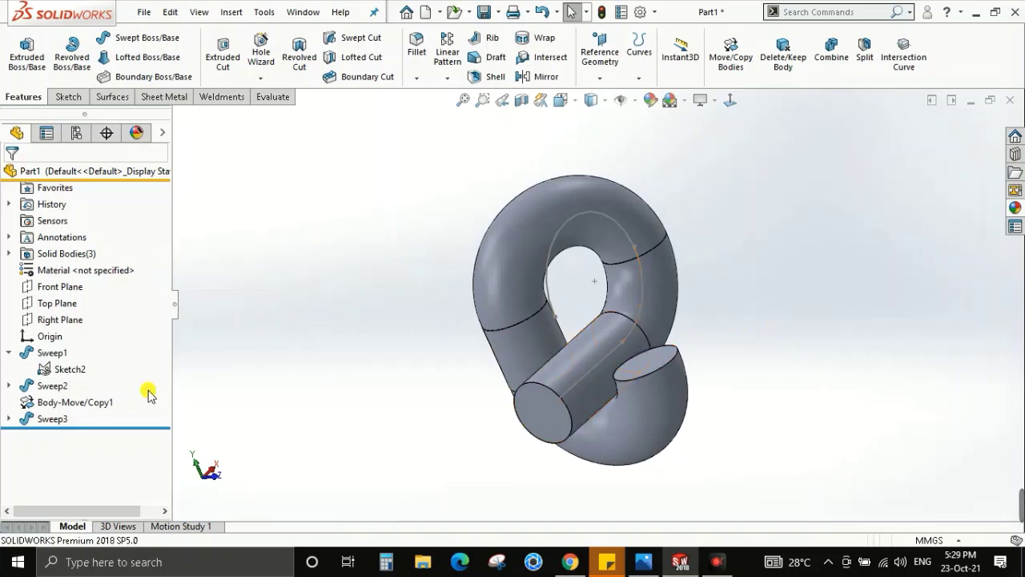
pyautogui.click(9, 419)
pyautogui.rightClick(56, 435)
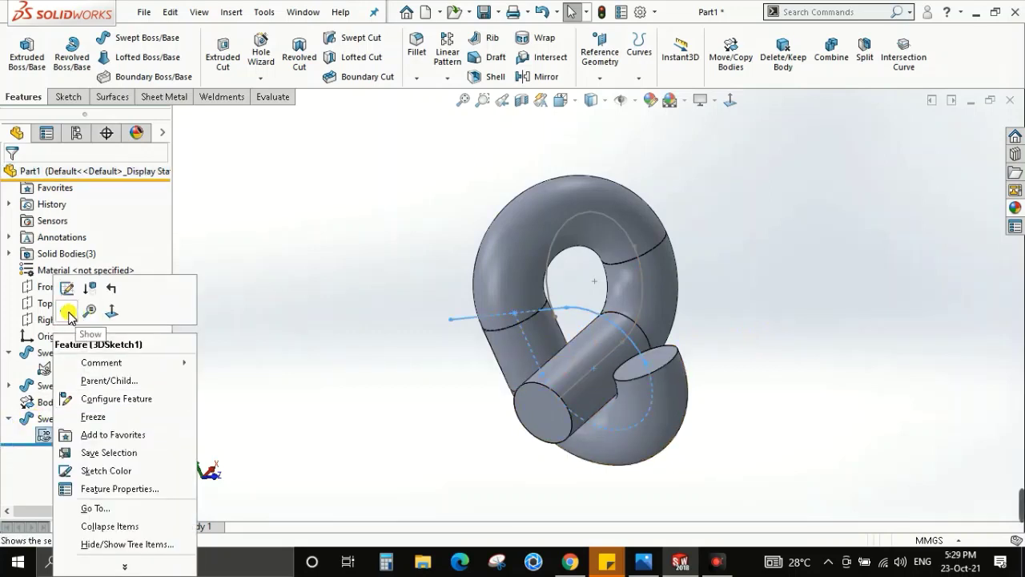
pyautogui.click(87, 314)
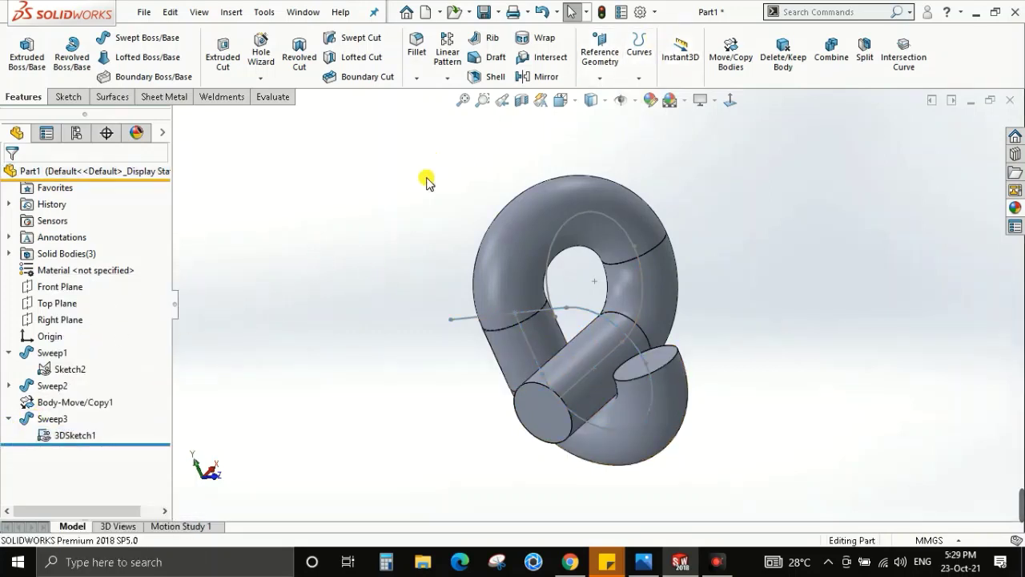
# Sweep a 5 mm circular tube along the sketch's line and arc as a separate body.
pyautogui.click(163, 42)
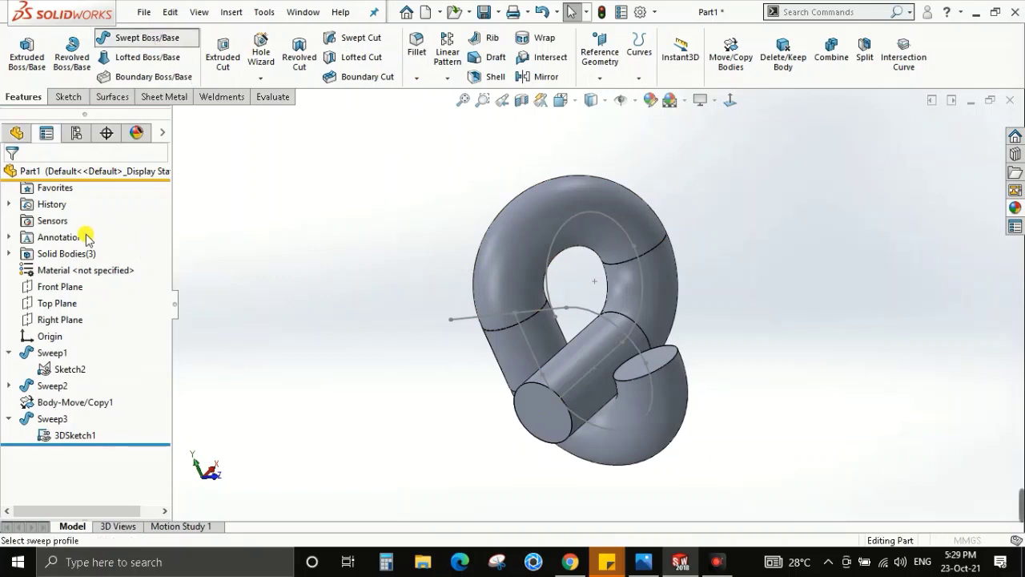
pyautogui.click(34, 231)
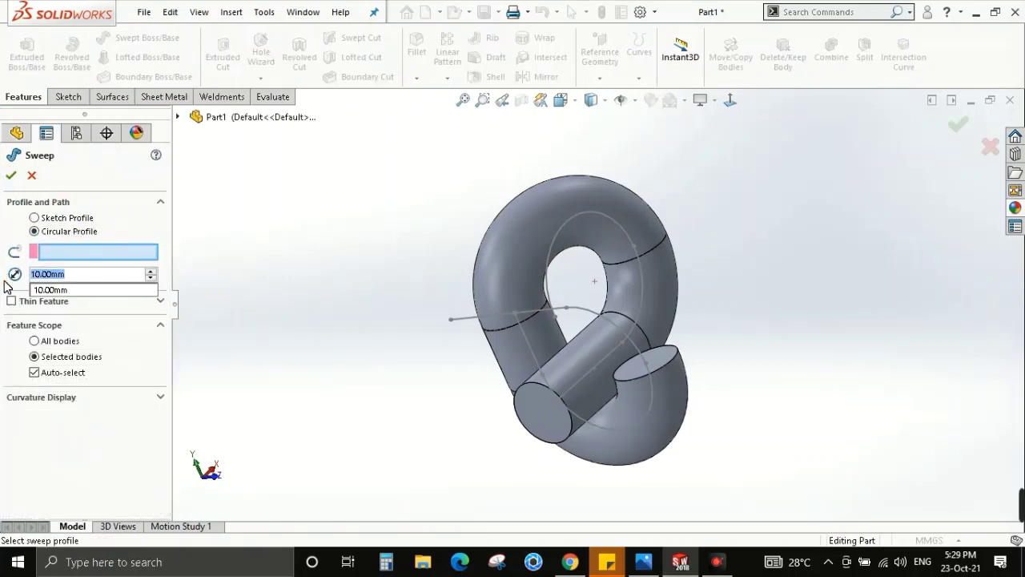
pyautogui.write('5')
pyautogui.rightClick(104, 257)
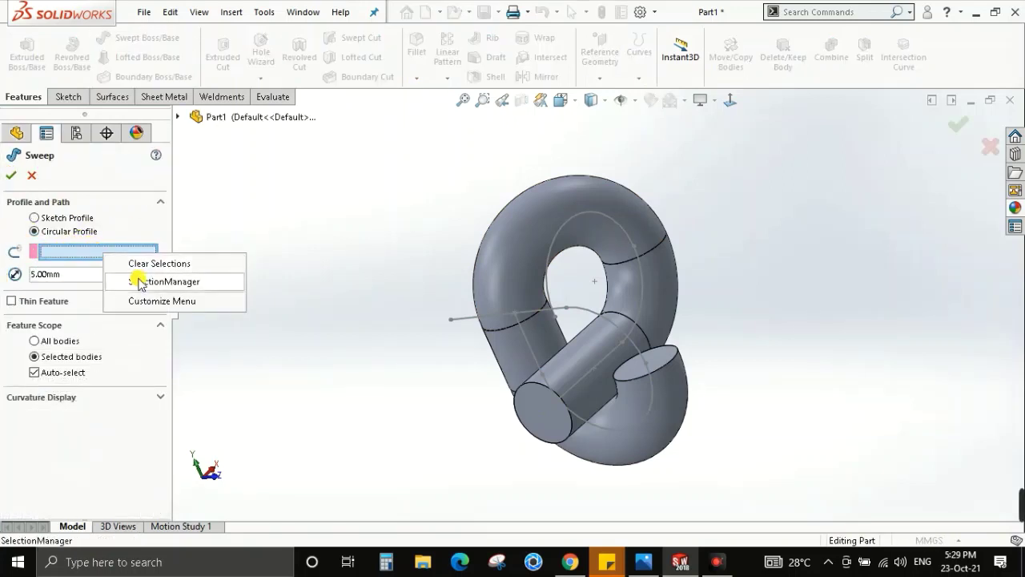
pyautogui.click(169, 281)
pyautogui.click(593, 316)
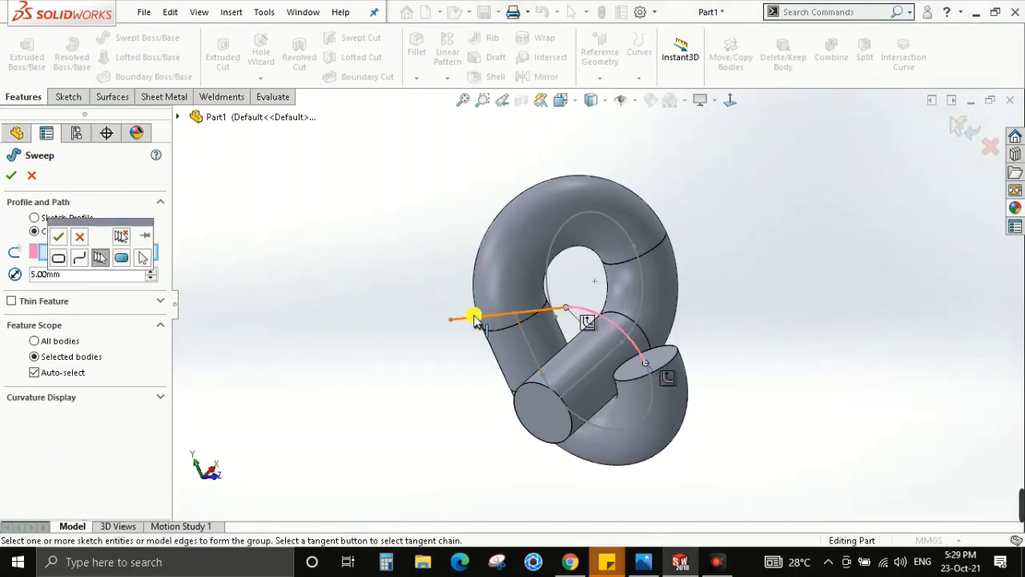
pyautogui.click(61, 233)
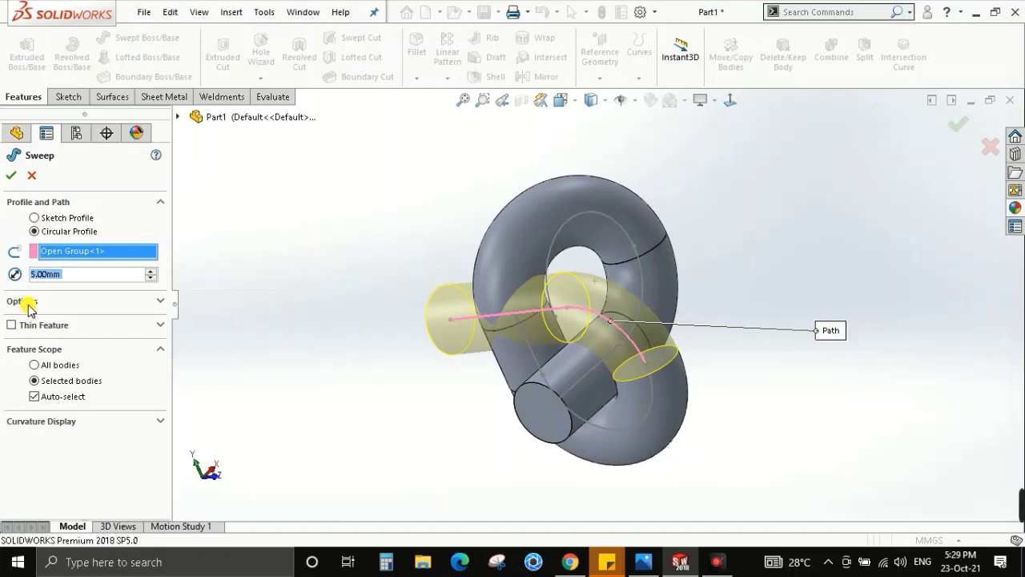
pyautogui.click(28, 303)
pyautogui.click(36, 353)
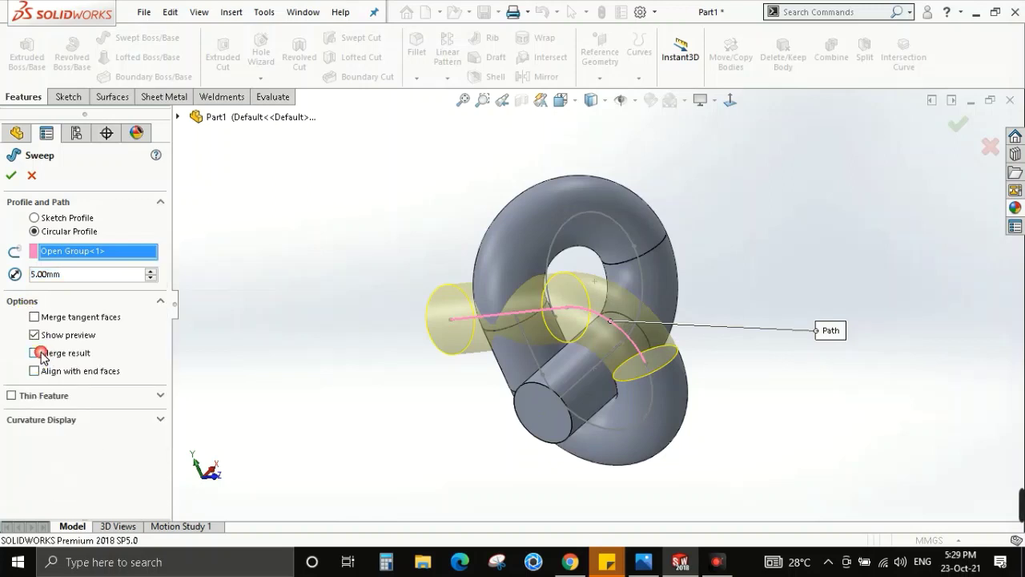
pyautogui.click(16, 176)
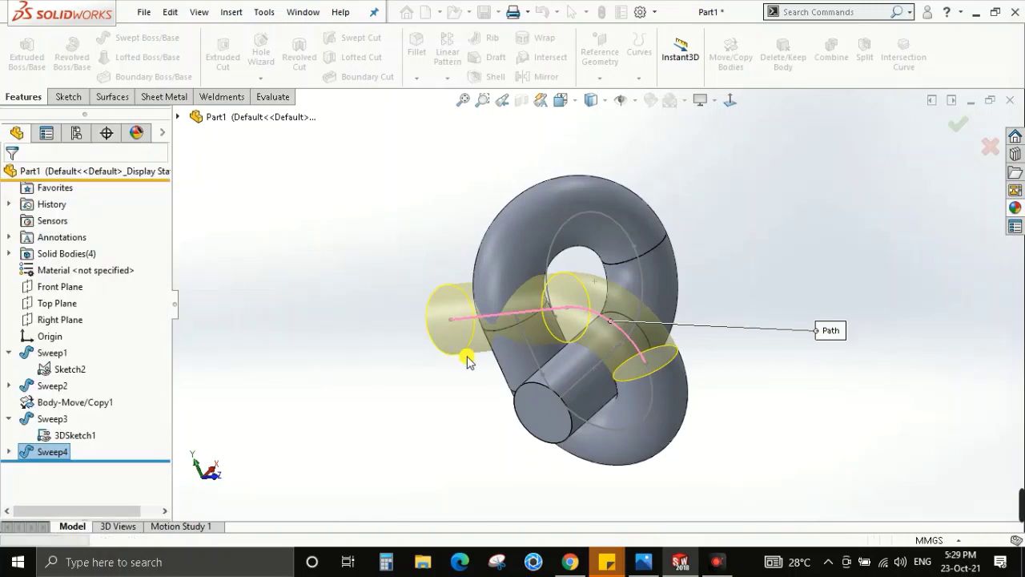
# Inspect the new tube, then start Move/Copy Bodies to reposition Sweep4.
pyautogui.moveTo(427, 251)
pyautogui.mouseDown(button='middle')
pyautogui.moveTo(504, 312)
pyautogui.moveTo(435, 245)
pyautogui.moveTo(437, 197)
pyautogui.moveTo(393, 187)
pyautogui.moveTo(366, 270)
pyautogui.moveTo(735, 72)
pyautogui.mouseUp(button='middle')
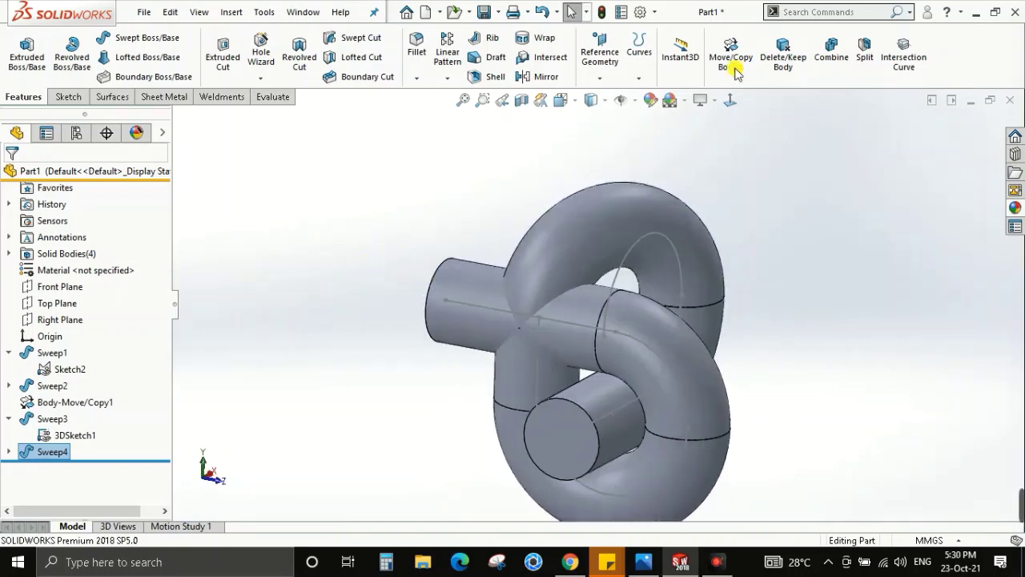
pyautogui.click(731, 52)
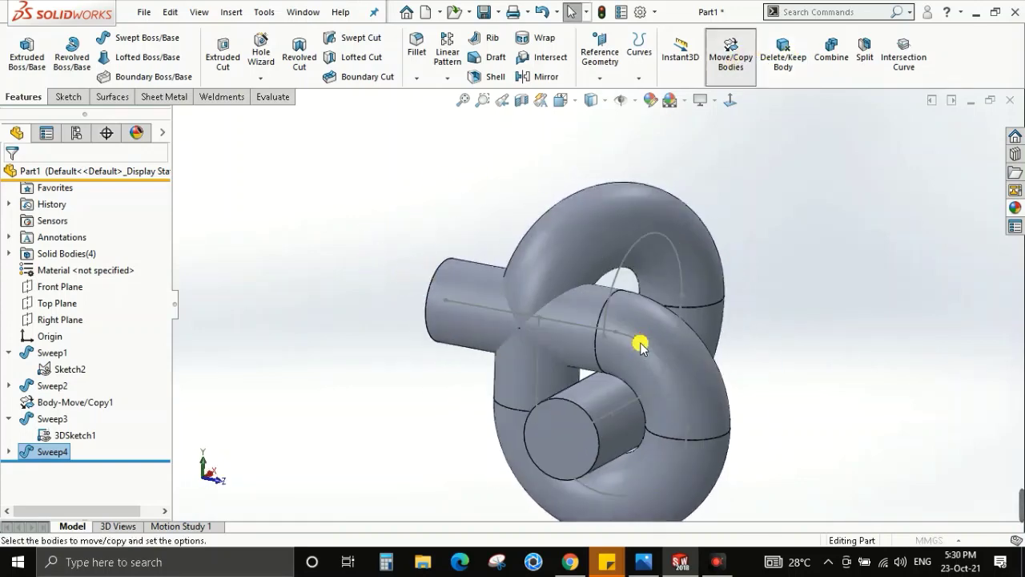
pyautogui.moveTo(813, 322)
pyautogui.mouseDown(button='middle')
pyautogui.moveTo(789, 309)
pyautogui.moveTo(781, 397)
pyautogui.moveTo(709, 411)
pyautogui.mouseUp(button='middle')
# Bring up the 2222.JPG reference to read the top view's 60°, 3.75 and 30° dimensions.
pyautogui.hotkey('alt', 'Tab')
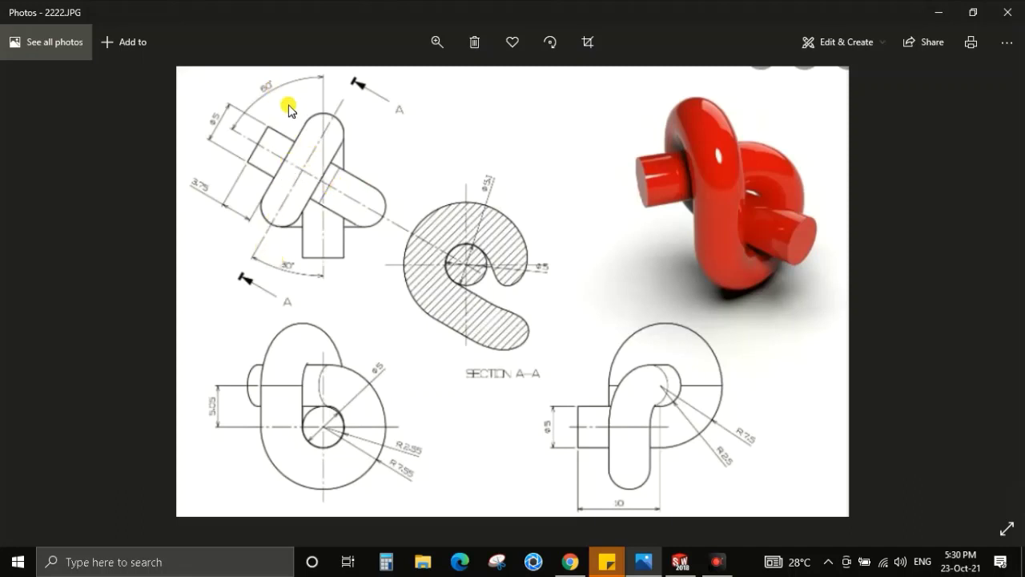
# Back in SOLIDWORKS, trial-rotate Sweep4 about its vertical axis and view it from the left.
pyautogui.hotkey('alt', 'Tab')
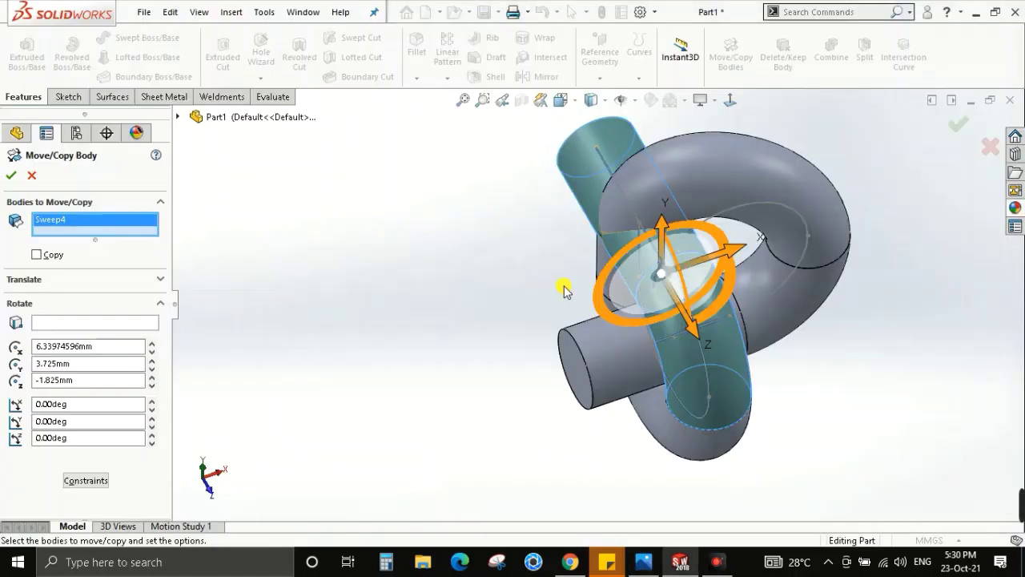
pyautogui.moveTo(563, 288); pyautogui.dragTo(719, 192)
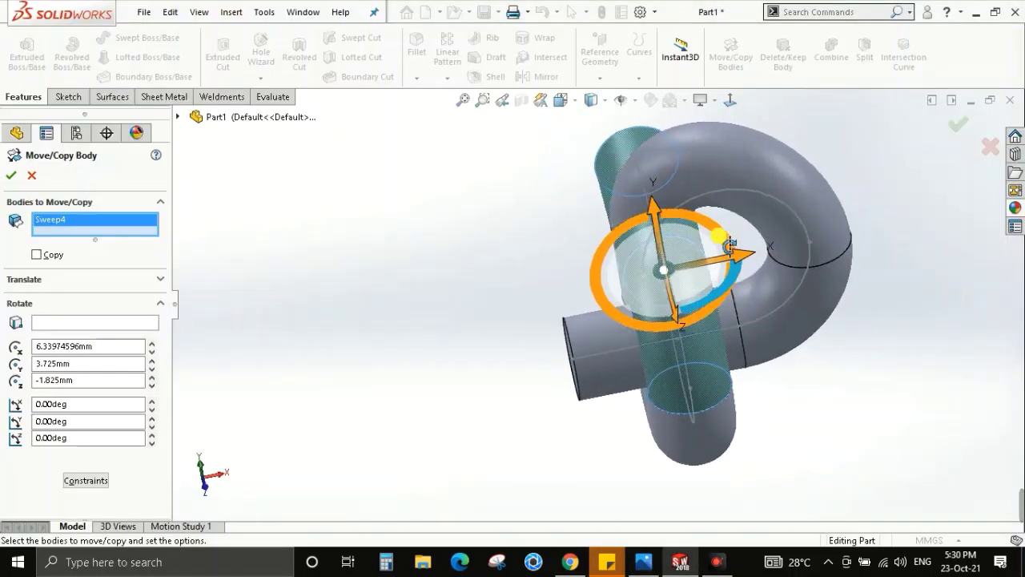
pyautogui.moveTo(732, 268)
pyautogui.mouseDown()
pyautogui.moveTo(719, 294)
pyautogui.moveTo(760, 273)
pyautogui.mouseUp()
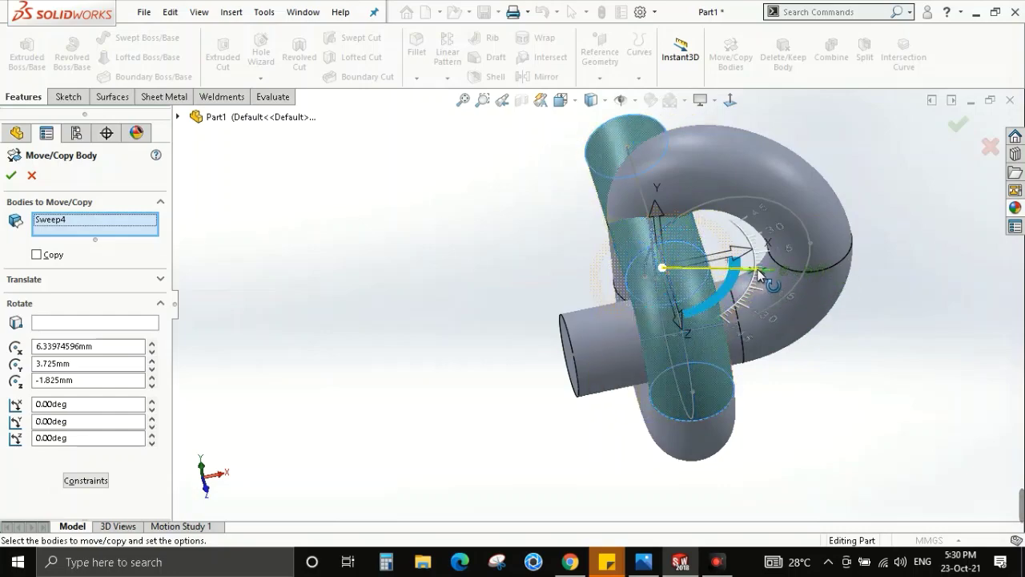
pyautogui.moveTo(785, 414)
pyautogui.mouseDown(button='middle')
pyautogui.moveTo(870, 321)
pyautogui.moveTo(881, 366)
pyautogui.mouseUp(button='middle')
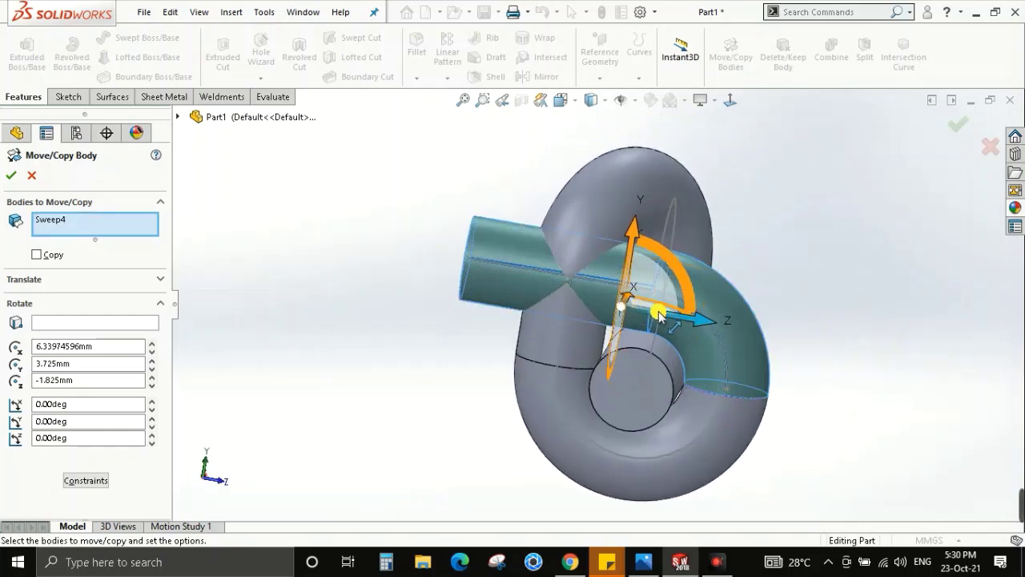
pyautogui.press('space')
pyautogui.click(422, 425)
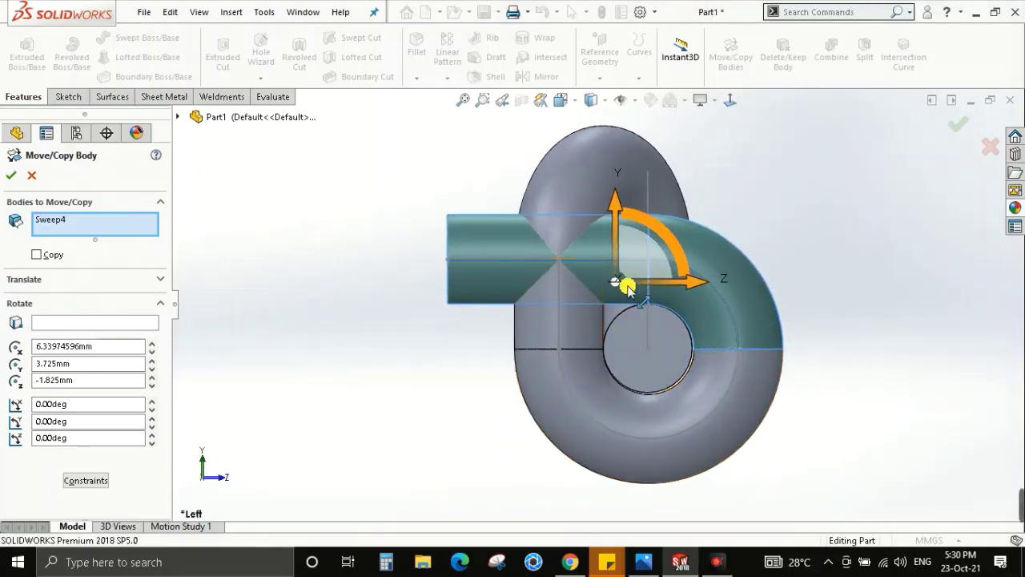
# Set the rotation centre's Z and Y coordinates to 0 and switch to the Front view.
pyautogui.click(90, 381)
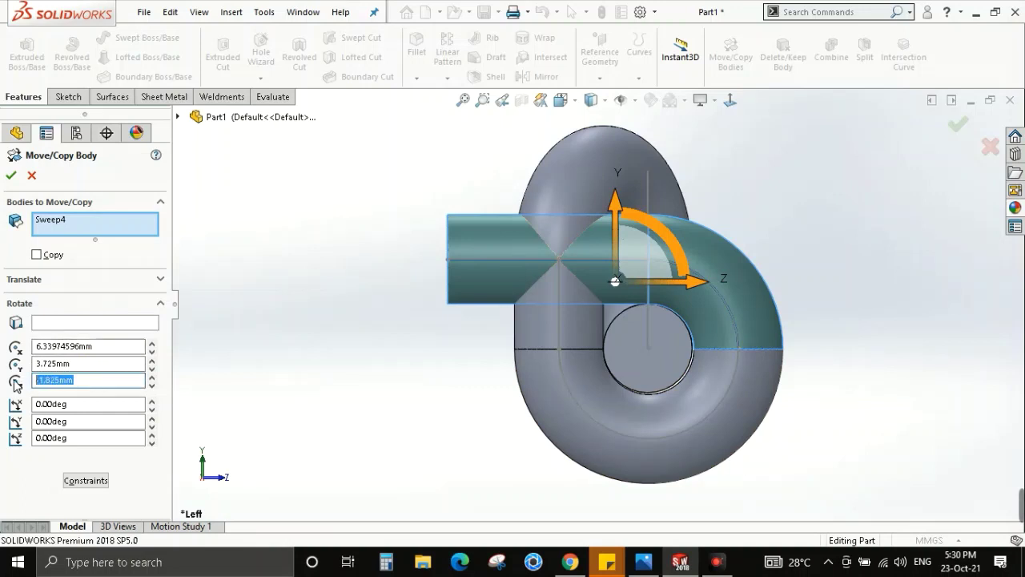
pyautogui.write('0')
pyautogui.press('Return')
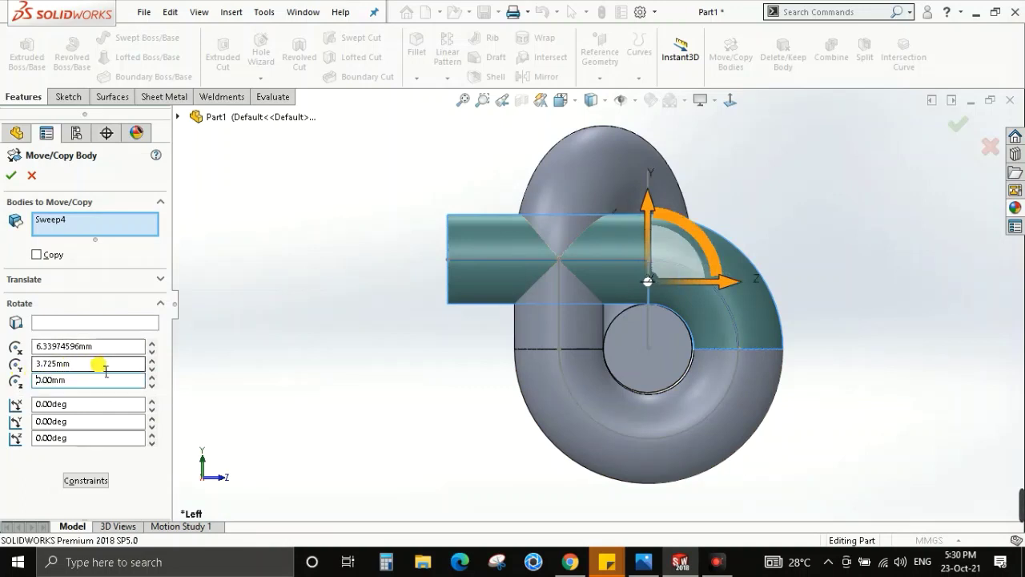
pyautogui.write('0')
pyautogui.press('Return')
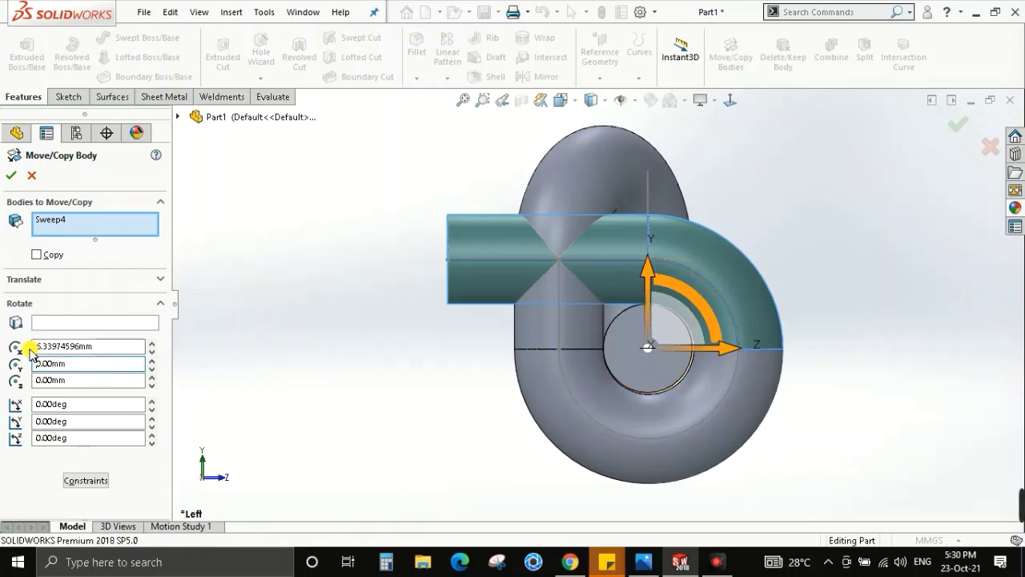
pyautogui.moveTo(647, 336); pyautogui.dragTo(519, 358, button='middle')
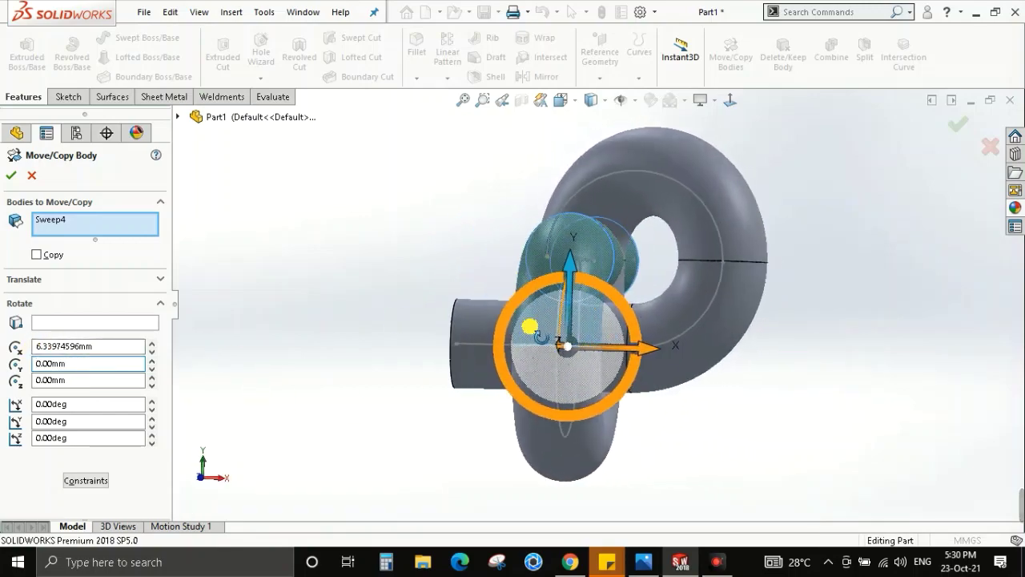
pyautogui.press('space')
pyautogui.click(461, 442)
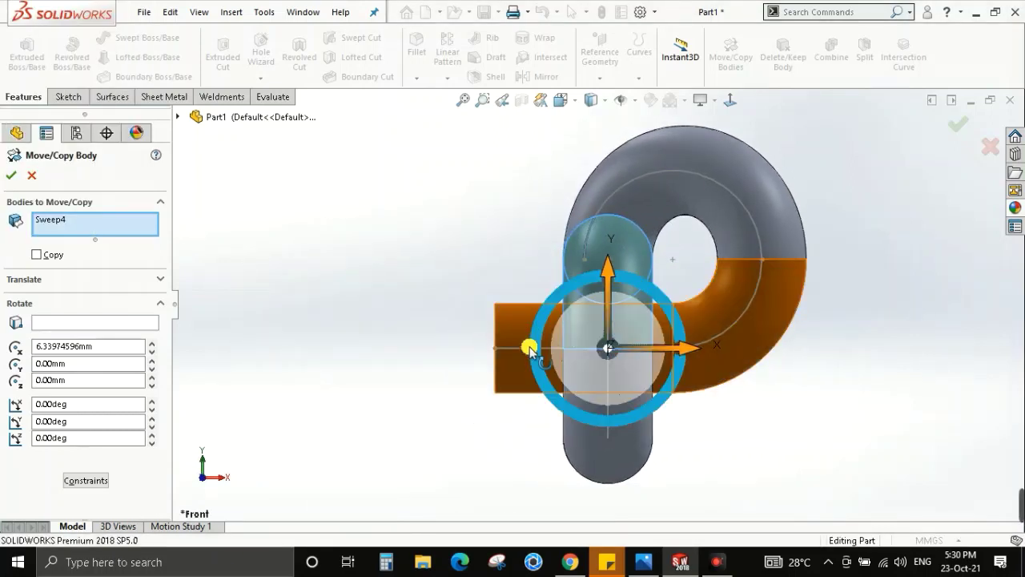
pyautogui.press('Escape')
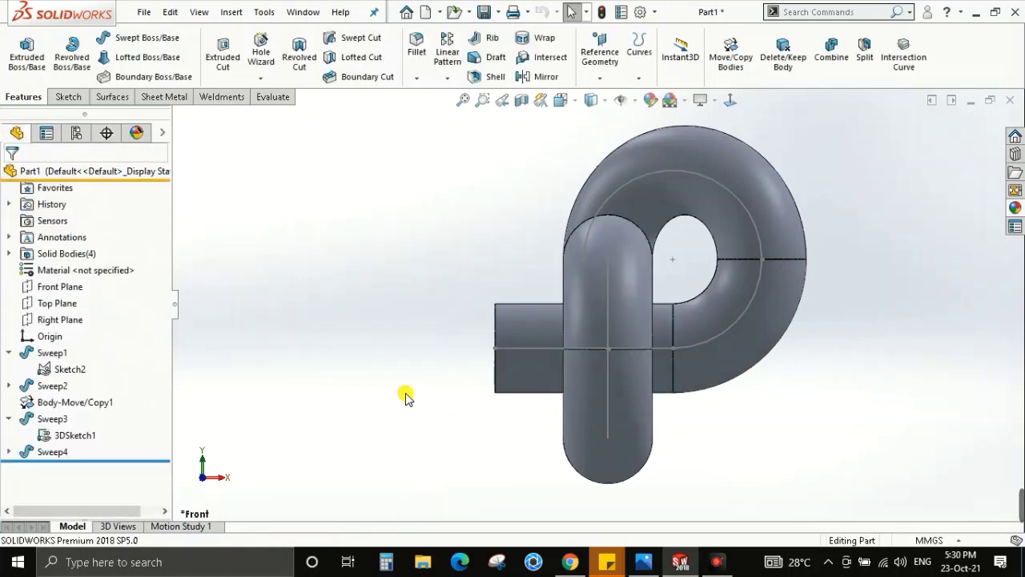
pyautogui.press('m')
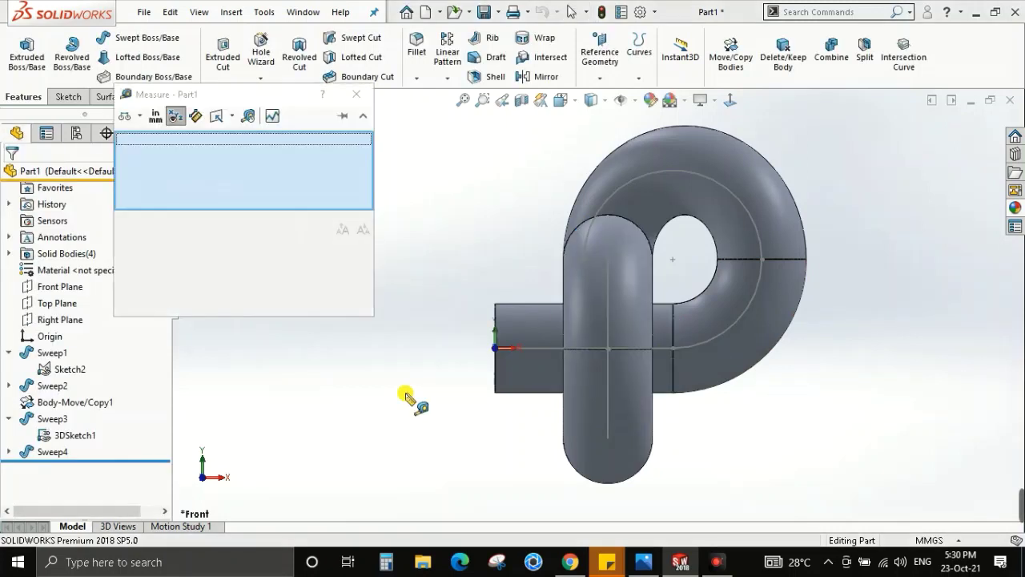
pyautogui.moveTo(556, 403); pyautogui.dragTo(517, 369, button='middle')
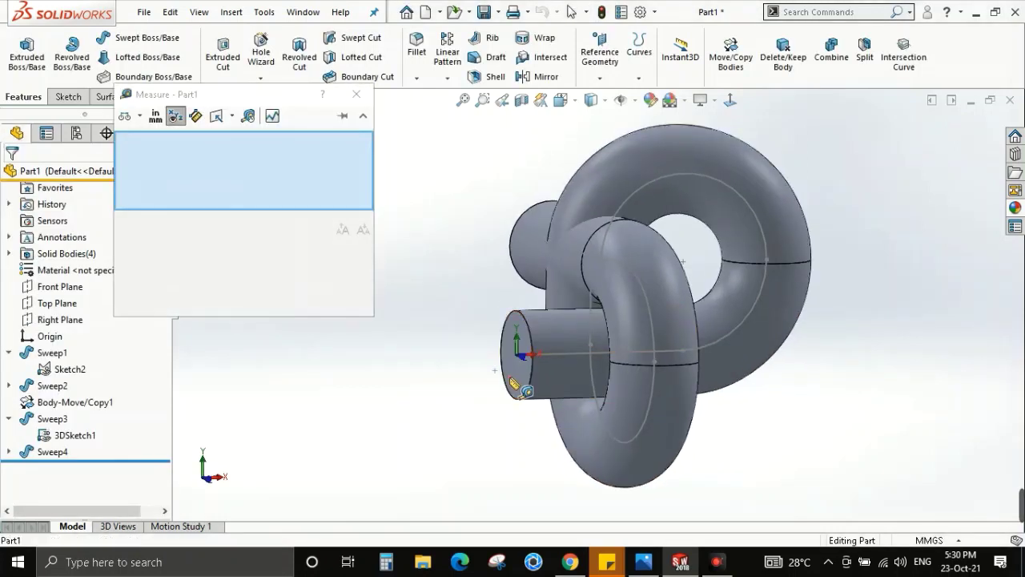
pyautogui.click(516, 368)
pyautogui.scroll(-3, 592, 361)
pyautogui.click(599, 382)
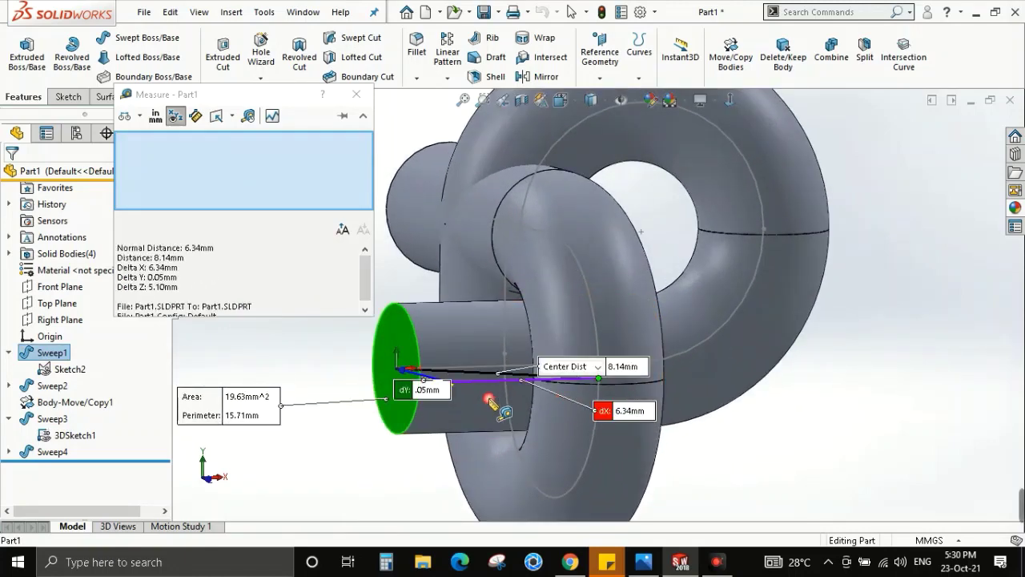
pyautogui.moveTo(599, 383)
pyautogui.mouseDown(button='middle')
pyautogui.moveTo(457, 393)
pyautogui.moveTo(470, 467)
pyautogui.mouseUp(button='middle')
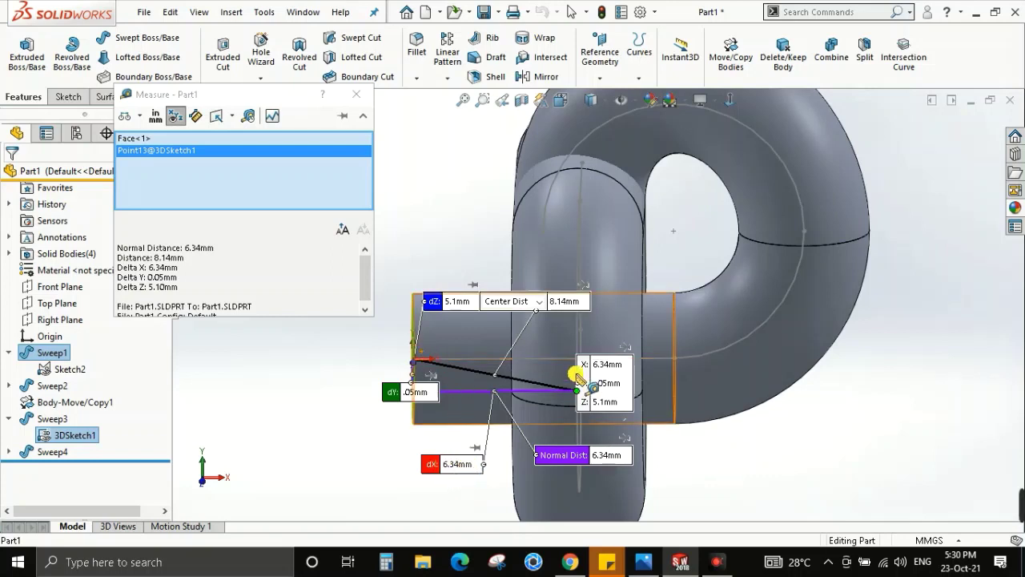
pyautogui.press('Escape')
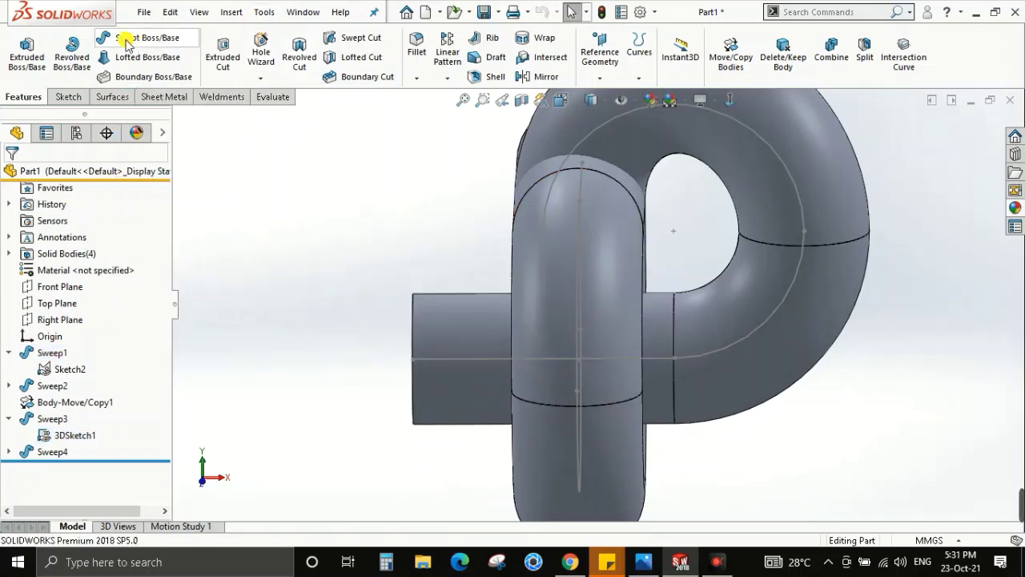
# Reopen Move/Copy Bodies with Sweep4 selected as the body to move.
pyautogui.click(125, 37)
pyautogui.scroll(3, 662, 304)
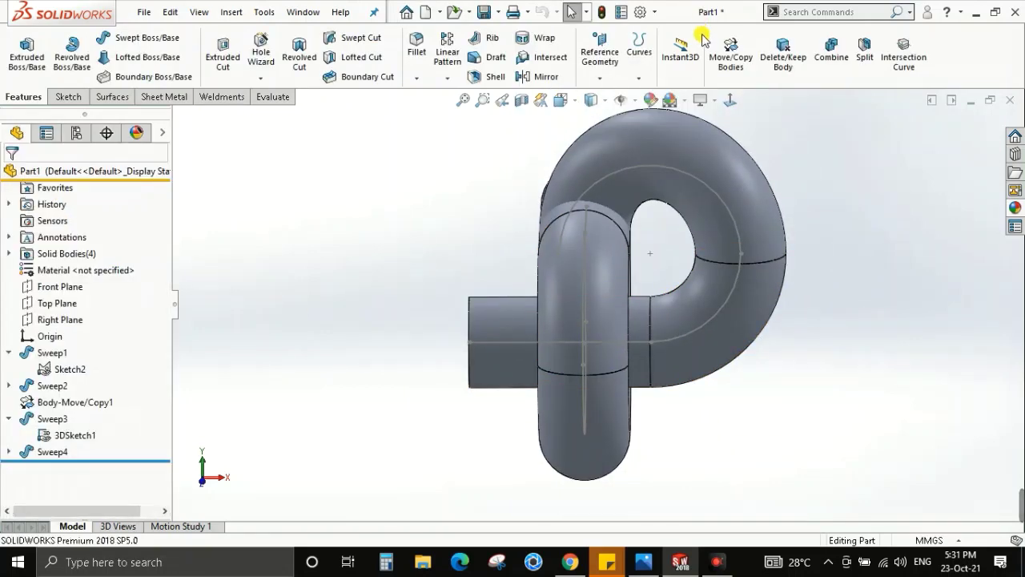
pyautogui.click(743, 58)
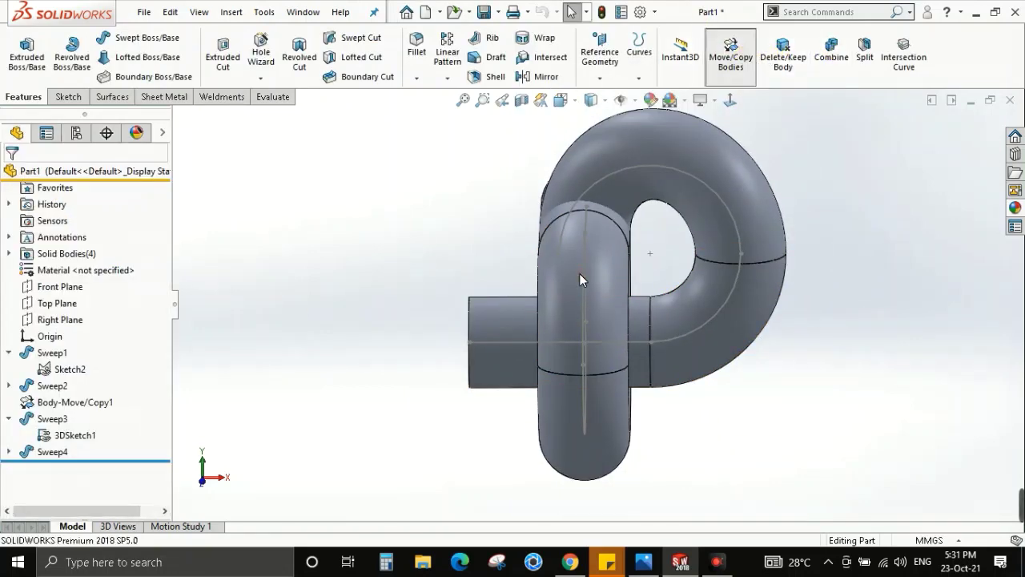
pyautogui.click(606, 281)
pyautogui.moveTo(392, 306)
pyautogui.mouseDown(button='middle')
pyautogui.moveTo(442, 273)
pyautogui.moveTo(486, 331)
pyautogui.mouseUp(button='middle')
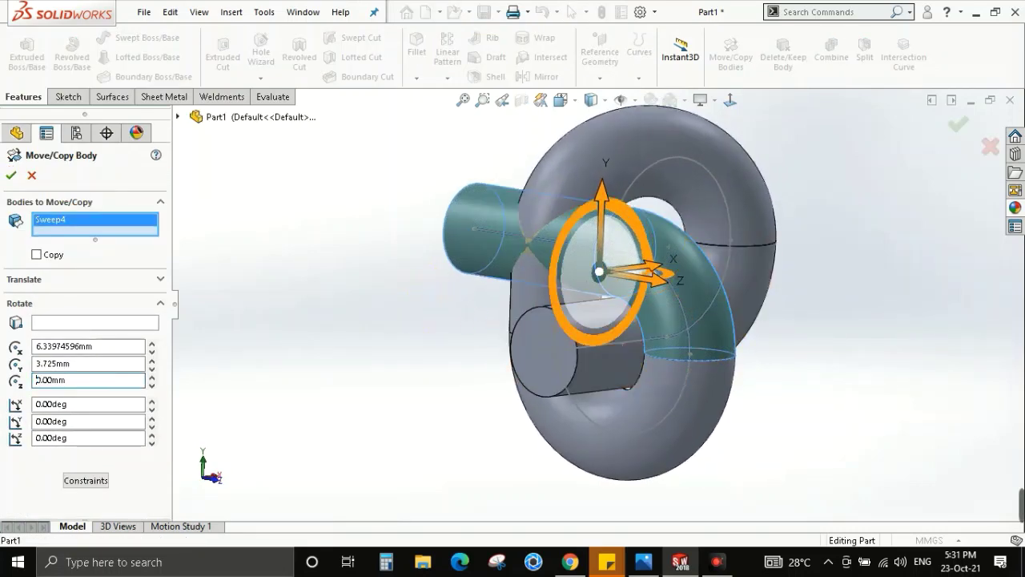
# Set the rotation centre to X 6.34 mm, Y 0, Z 0, then check Front and Left views.
pyautogui.click(43, 416)
pyautogui.click(74, 364)
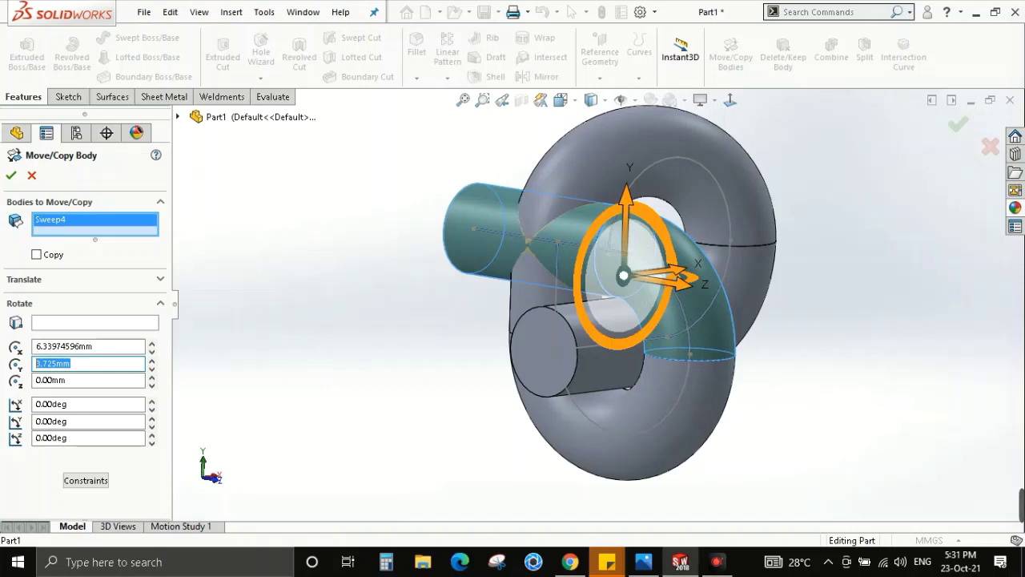
pyautogui.write('0')
pyautogui.press('Return')
pyautogui.click(38, 346)
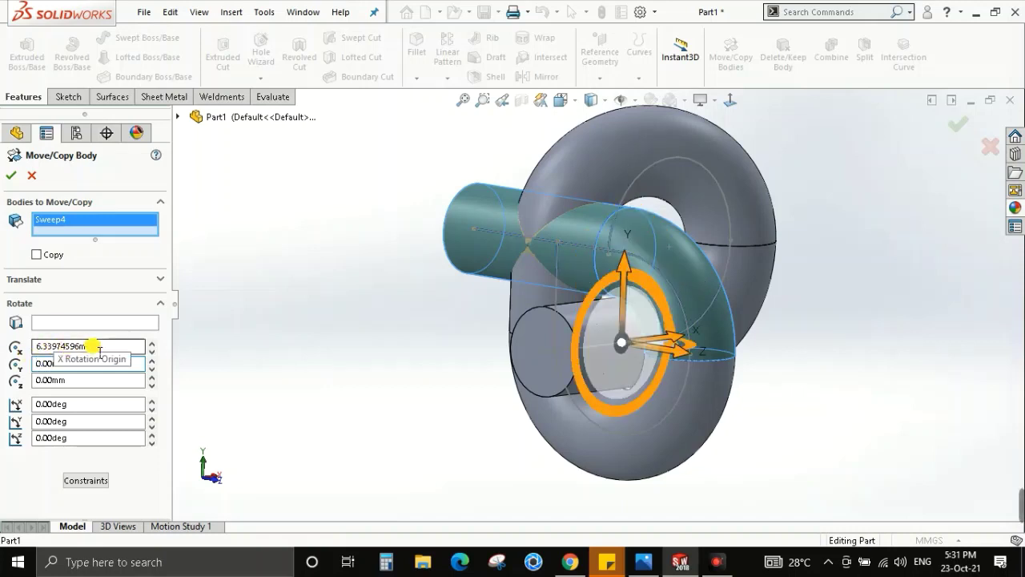
pyautogui.moveTo(142, 346); pyautogui.dragTo(78, 353)
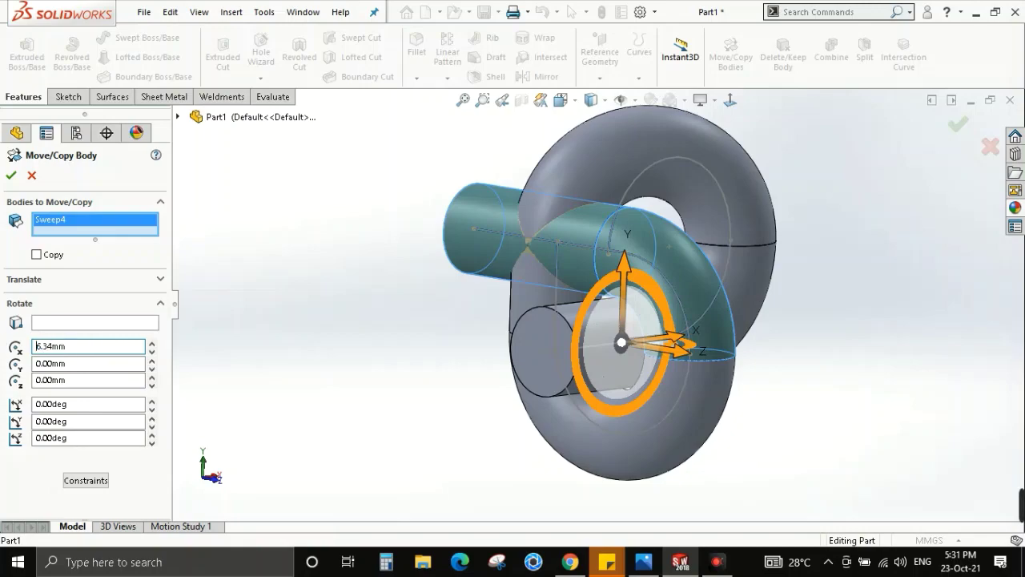
pyautogui.press('space')
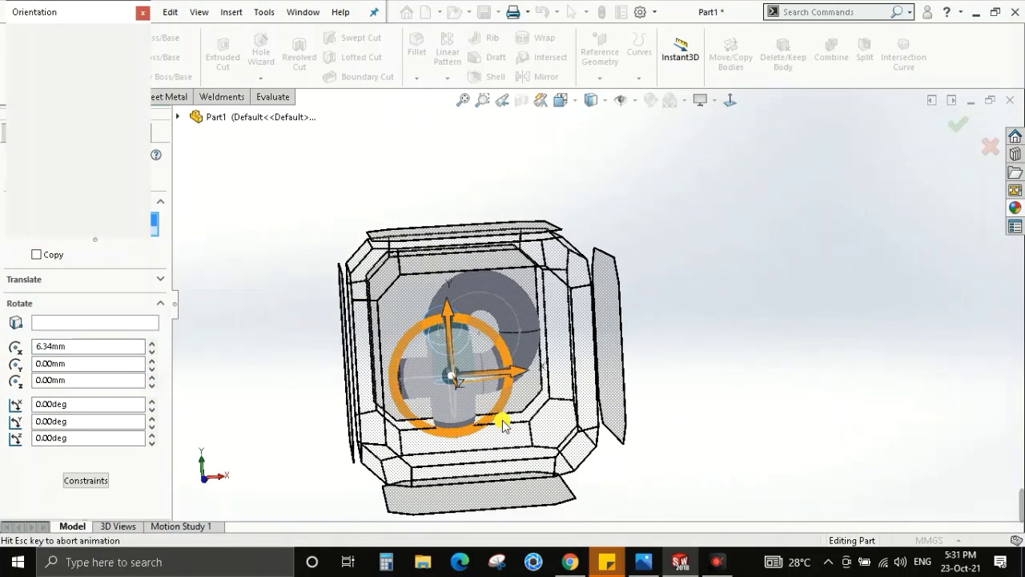
pyautogui.click(489, 414)
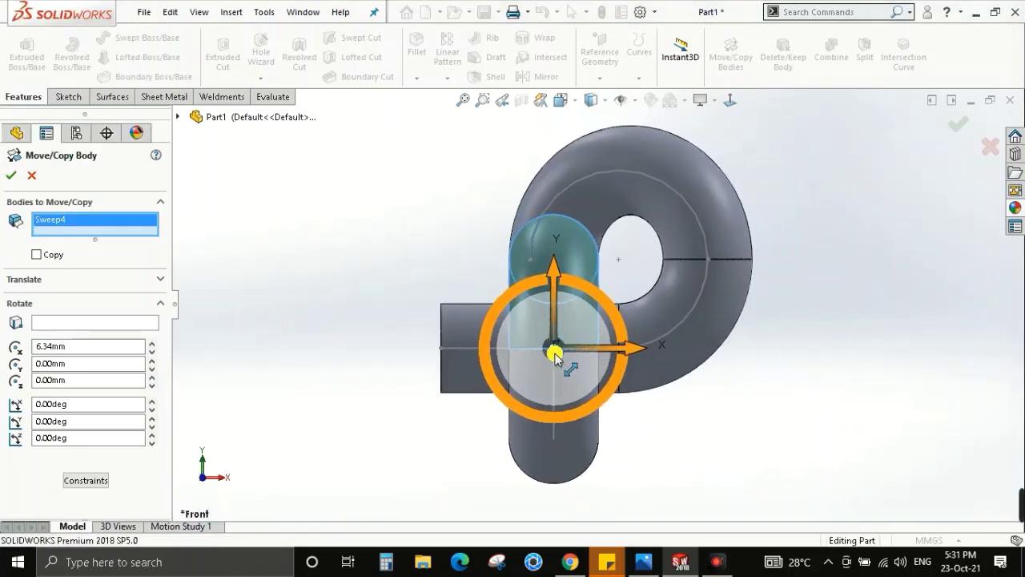
pyautogui.moveTo(414, 388)
pyautogui.mouseDown(button='middle')
pyautogui.moveTo(677, 366)
pyautogui.moveTo(675, 385)
pyautogui.mouseUp(button='middle')
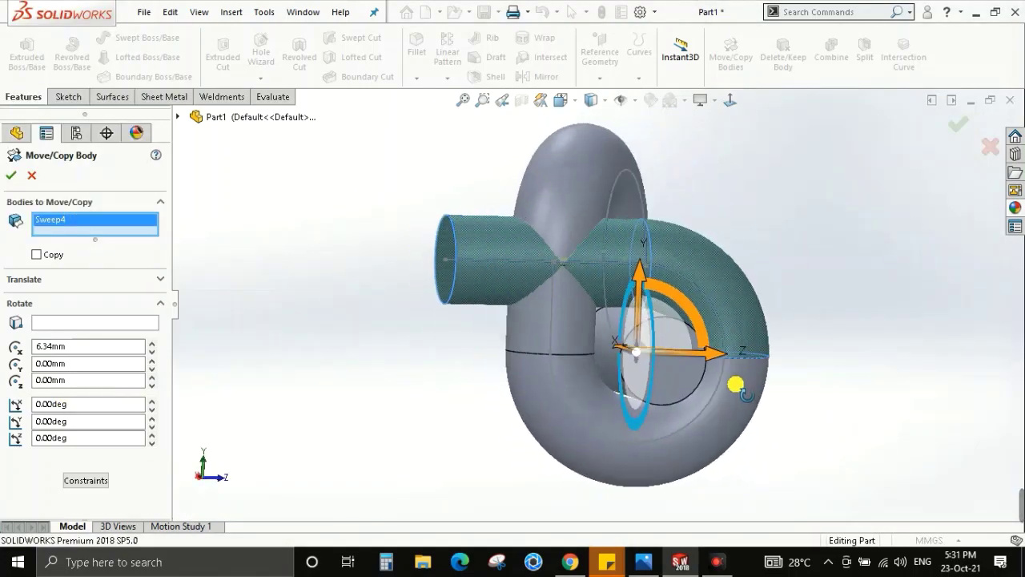
pyautogui.press('space')
pyautogui.click(484, 443)
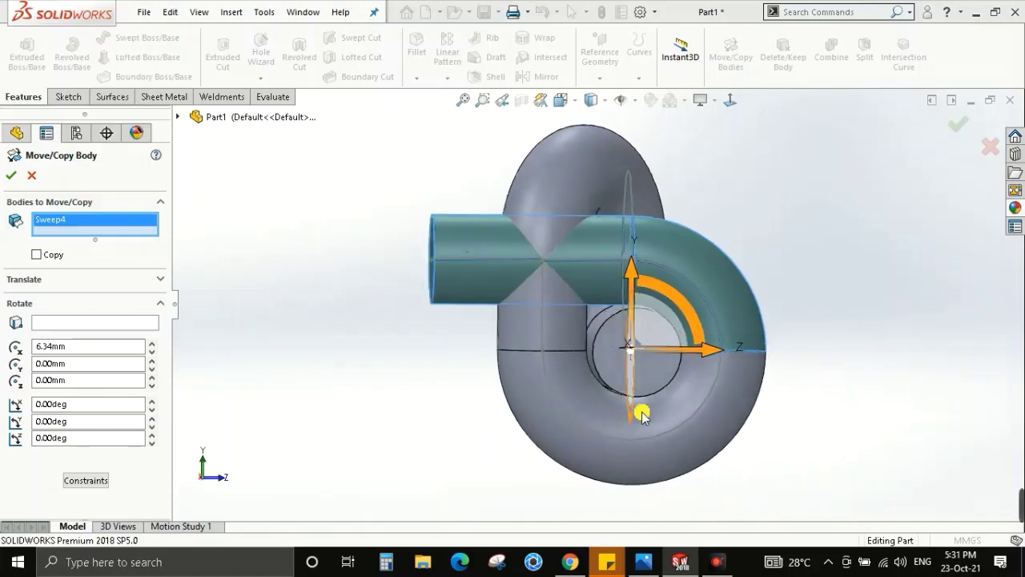
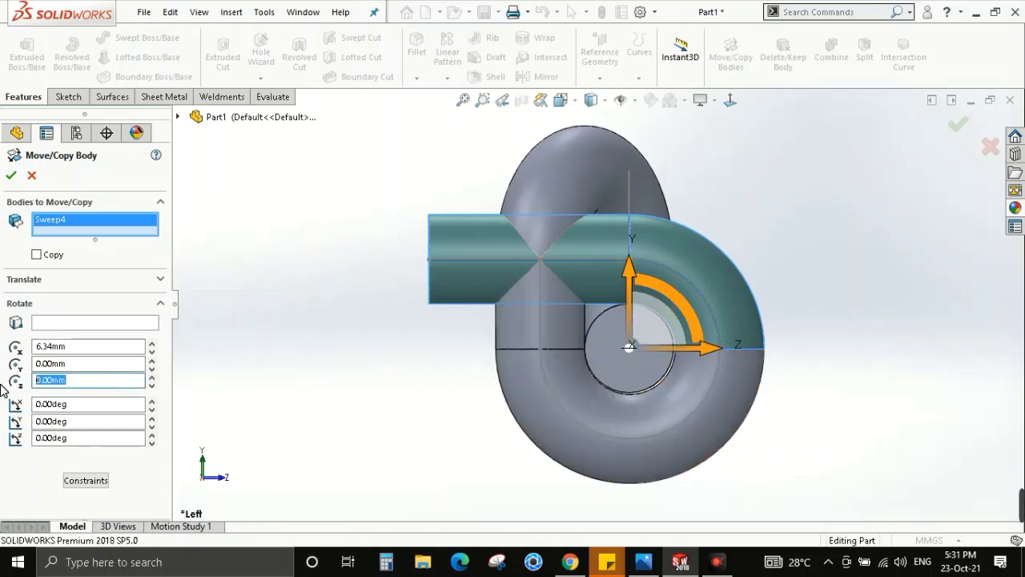
pyautogui.write('5.05')
# Offset the Sweep4 tube 5.05 mm along Z and rotate it 330° about Y.
pyautogui.press('Return')
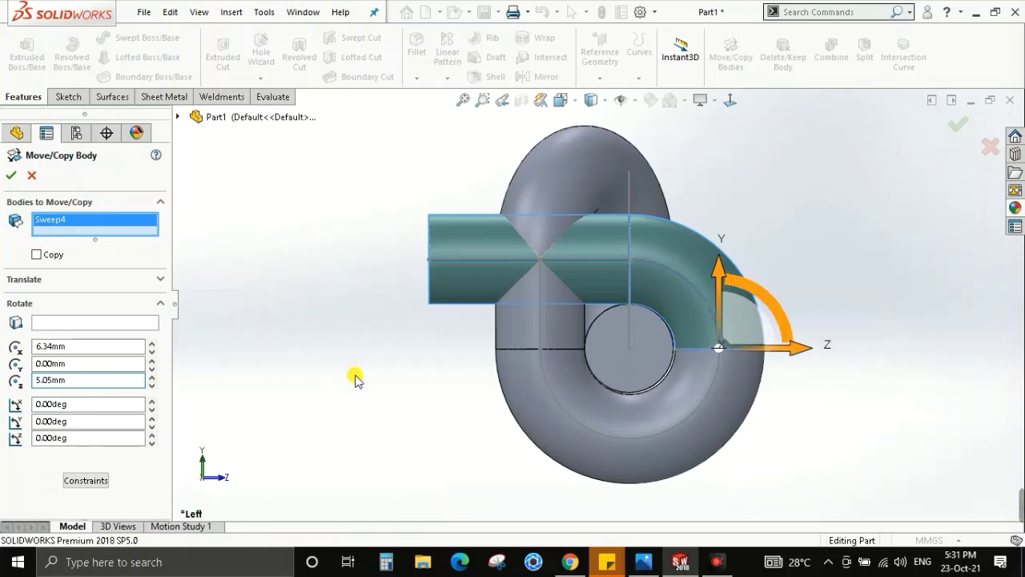
pyautogui.moveTo(354, 378)
pyautogui.mouseDown(button='middle')
pyautogui.moveTo(264, 394)
pyautogui.moveTo(281, 414)
pyautogui.moveTo(275, 482)
pyautogui.moveTo(481, 514)
pyautogui.moveTo(771, 434)
pyautogui.moveTo(685, 481)
pyautogui.moveTo(699, 442)
pyautogui.mouseUp(button='middle')
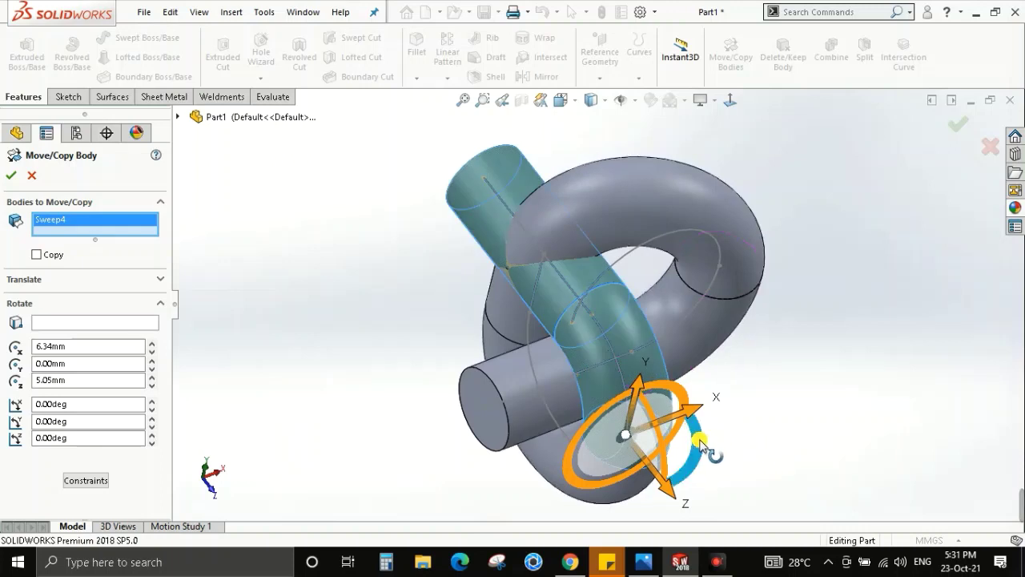
pyautogui.moveTo(699, 443); pyautogui.dragTo(682, 464)
pyautogui.click(62, 423)
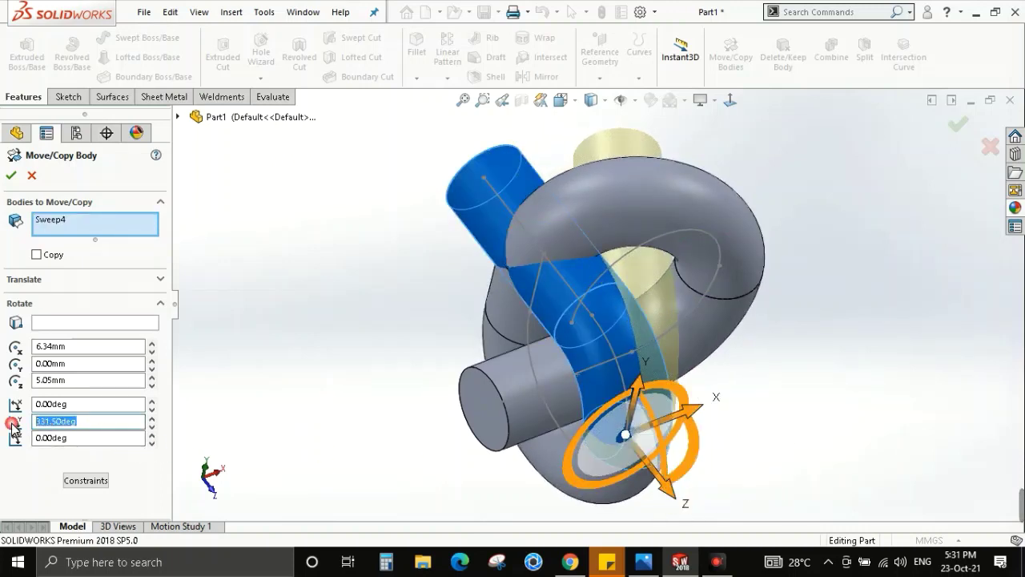
pyautogui.write('330')
pyautogui.press('Return')
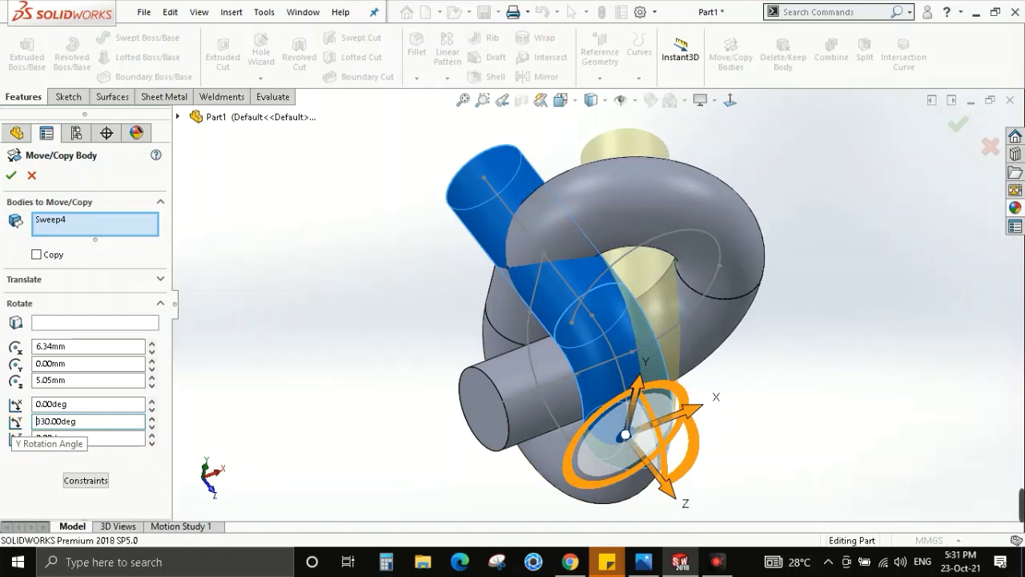
# Commit the Sweep4 move and rotation and inspect the repositioned tube.
pyautogui.click(11, 174)
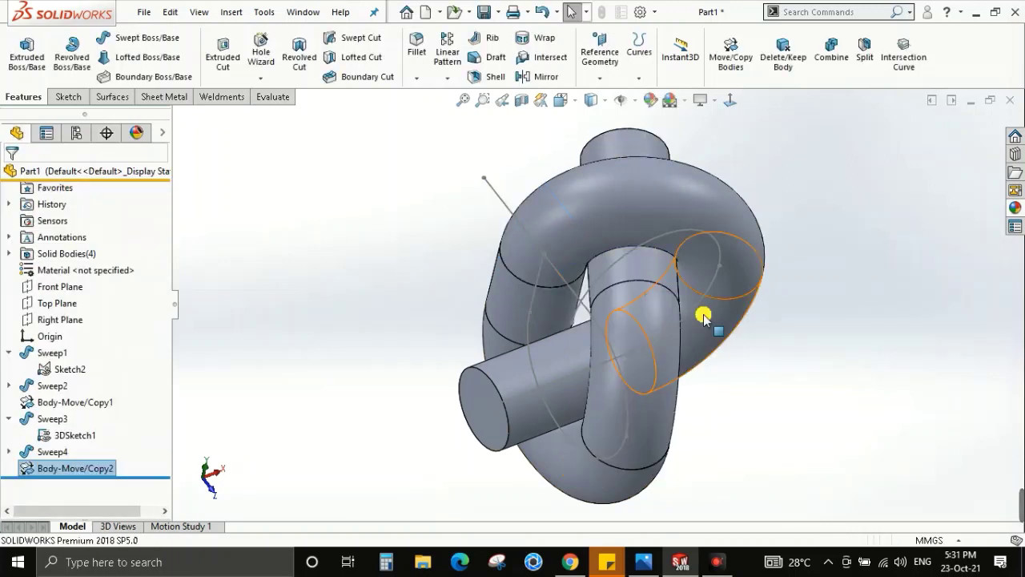
pyautogui.moveTo(705, 313)
pyautogui.mouseDown(button='middle')
pyautogui.moveTo(823, 393)
pyautogui.moveTo(873, 272)
pyautogui.moveTo(941, 286)
pyautogui.moveTo(912, 304)
pyautogui.moveTo(494, 350)
pyautogui.moveTo(650, 353)
pyautogui.moveTo(1005, 227)
pyautogui.mouseUp(button='middle')
pyautogui.scroll(-3, 750, 248)
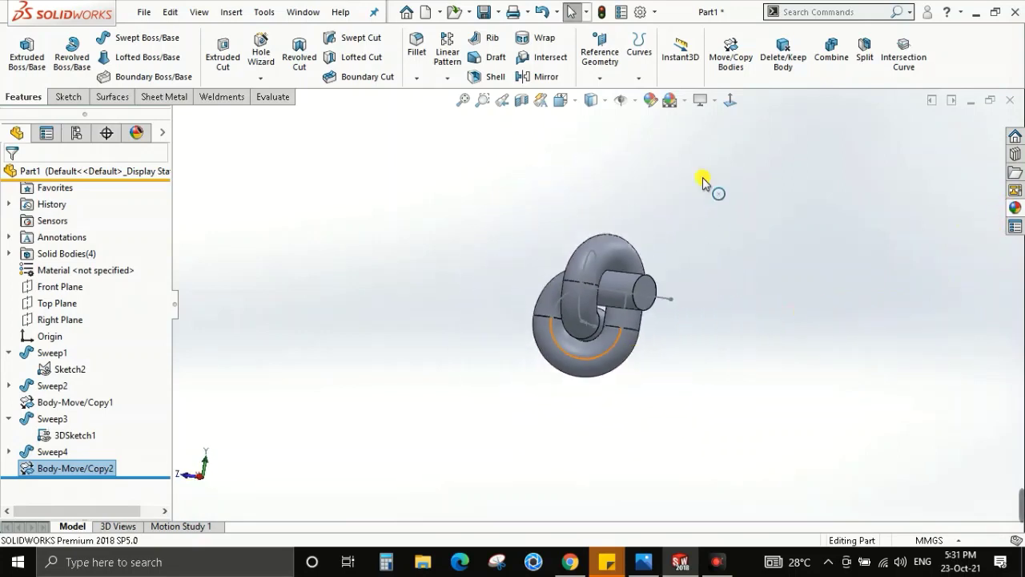
# Apply a red colour appearance to the whole Part1 knot and confirm it.
pyautogui.click(650, 99)
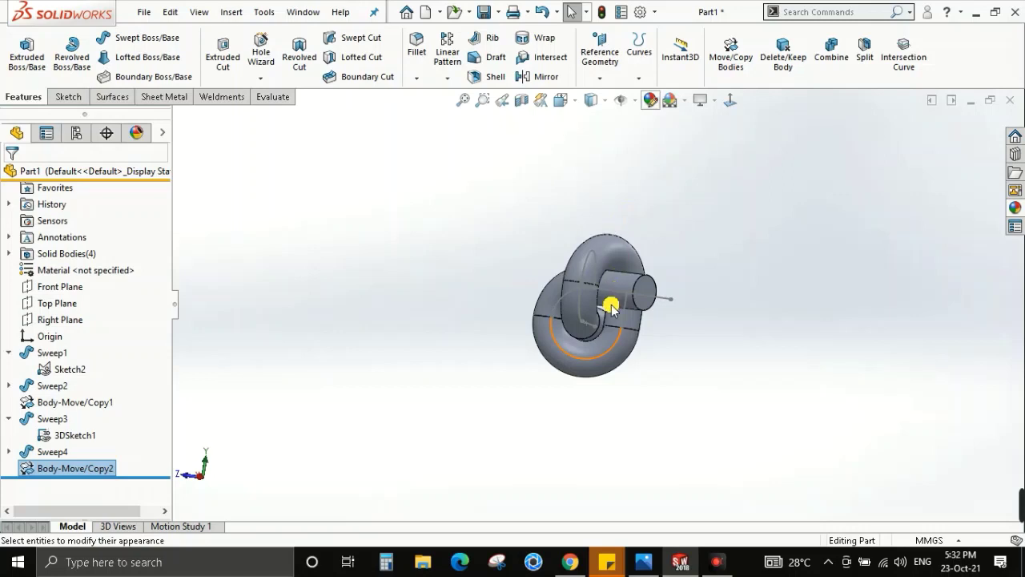
pyautogui.click(650, 100)
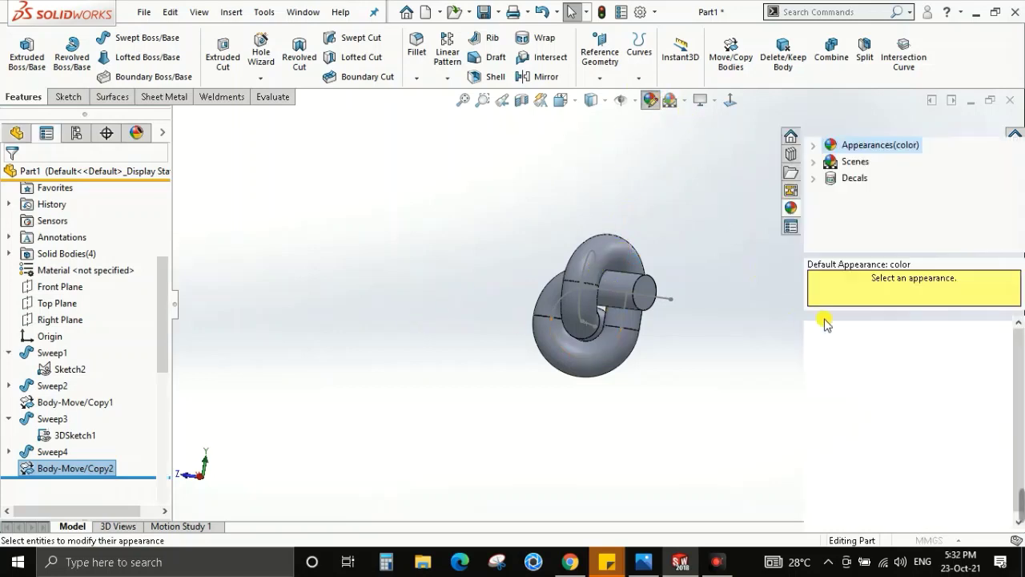
pyautogui.click(48, 486)
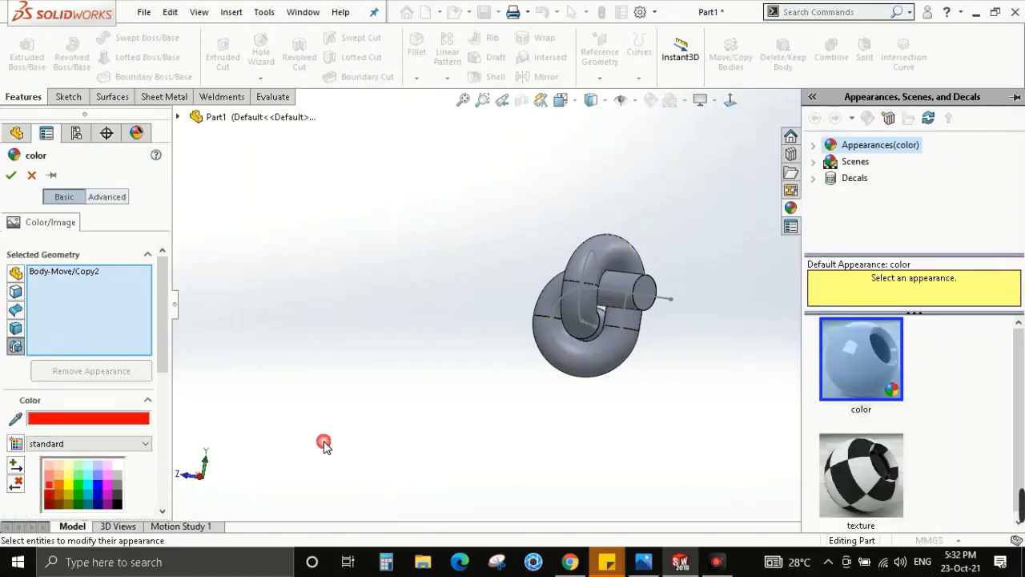
pyautogui.click(602, 371)
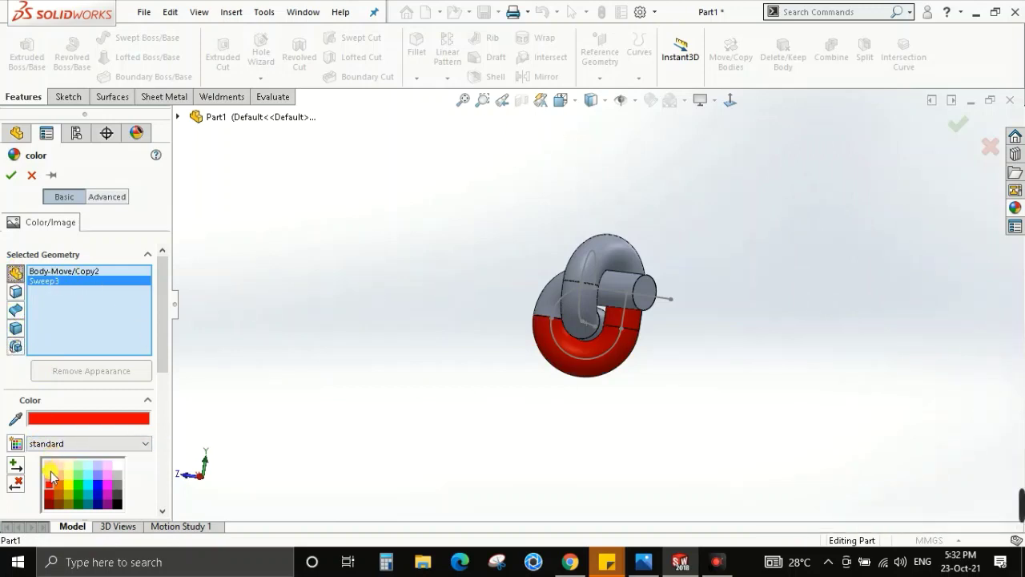
pyautogui.scroll(-3, 605, 300)
pyautogui.click(15, 273)
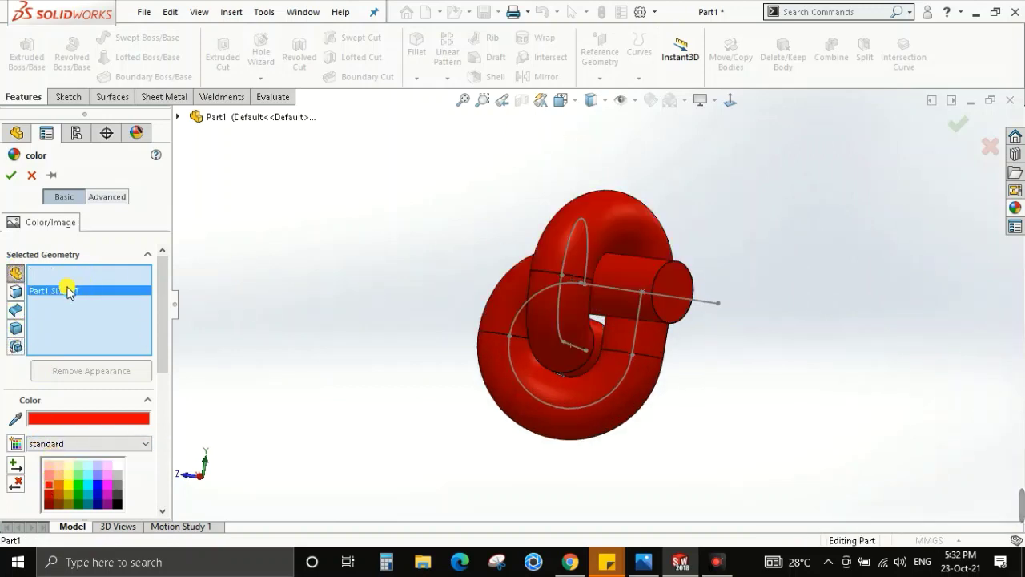
pyautogui.moveTo(521, 281)
pyautogui.mouseDown(button='middle')
pyautogui.moveTo(704, 279)
pyautogui.moveTo(290, 142)
pyautogui.mouseUp(button='middle')
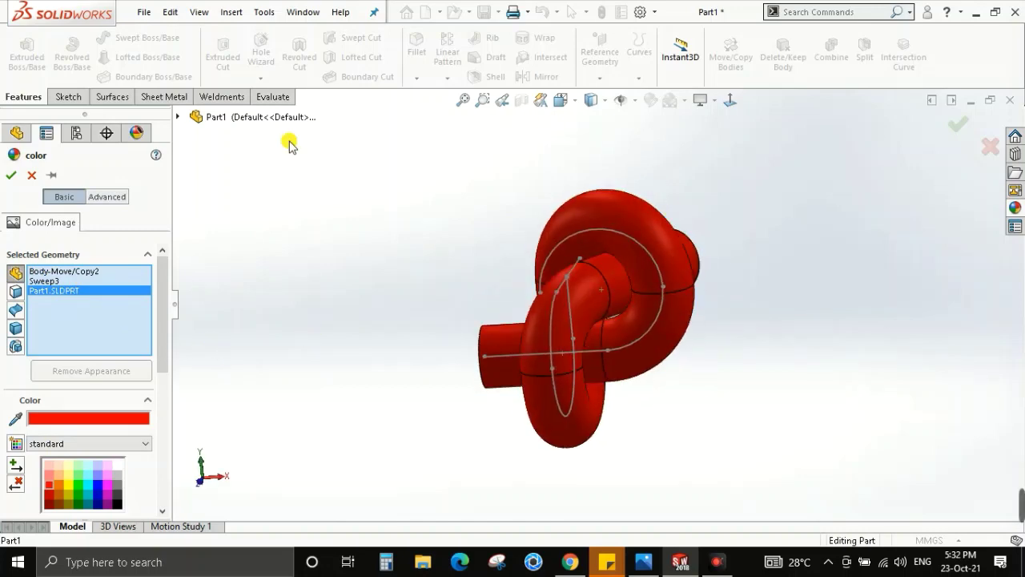
pyautogui.click(13, 176)
pyautogui.moveTo(614, 283)
pyautogui.mouseDown(button='middle')
pyautogui.moveTo(789, 267)
pyautogui.moveTo(887, 277)
pyautogui.moveTo(832, 292)
pyautogui.moveTo(686, 301)
pyautogui.mouseUp(button='middle')
# Turn the model through the standard orientations, ending in Front view.
pyautogui.press('space')
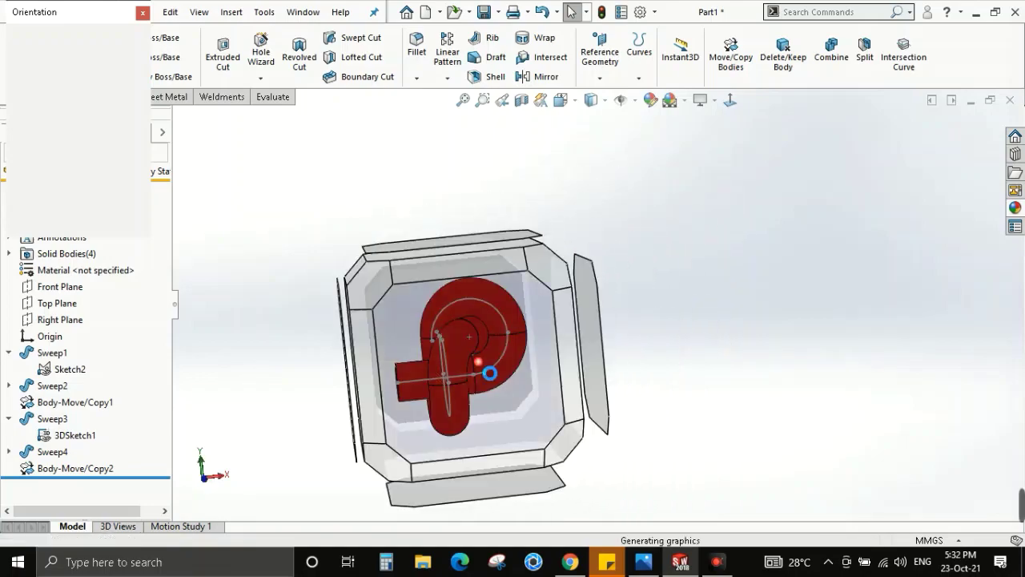
pyautogui.moveTo(489, 373)
pyautogui.mouseDown(button='middle')
pyautogui.moveTo(481, 361)
pyautogui.moveTo(579, 339)
pyautogui.moveTo(583, 320)
pyautogui.moveTo(701, 335)
pyautogui.moveTo(667, 341)
pyautogui.mouseUp(button='middle')
pyautogui.press('space')
pyautogui.click(495, 375)
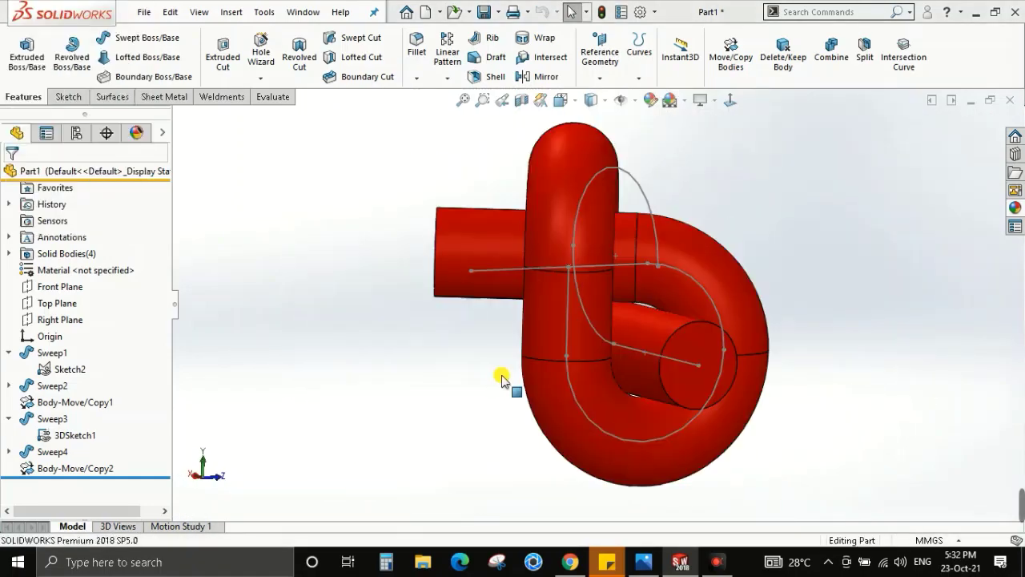
pyautogui.moveTo(663, 189)
pyautogui.mouseDown(button='middle')
pyautogui.moveTo(659, 361)
pyautogui.moveTo(660, 255)
pyautogui.mouseUp(button='middle')
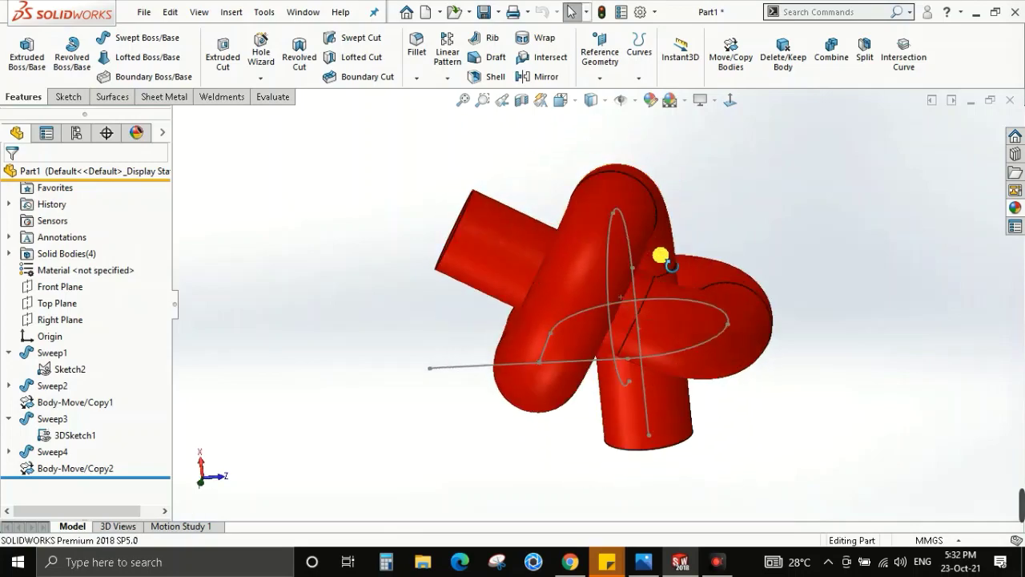
pyautogui.press('space')
pyautogui.click(457, 373)
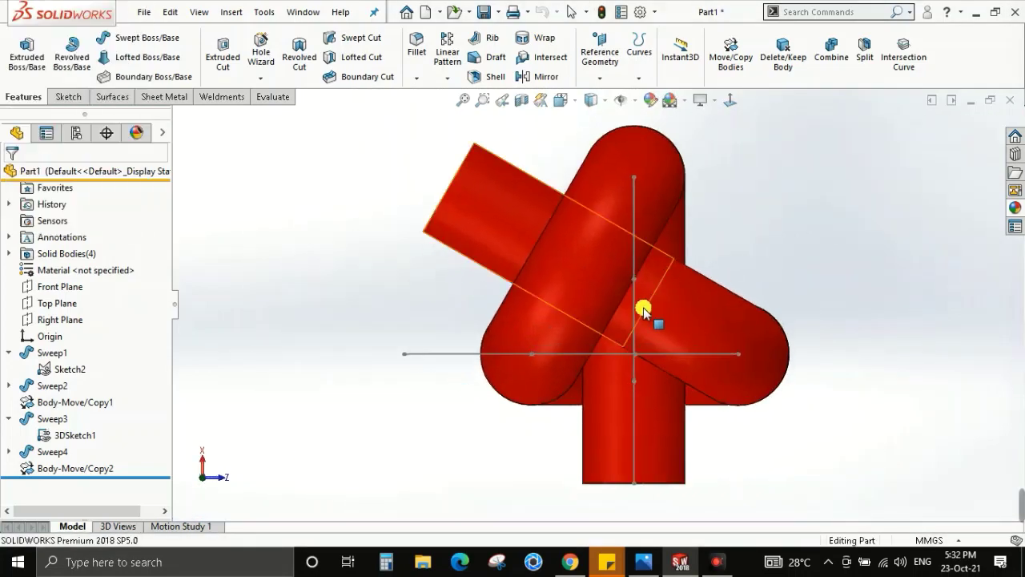
# Hide the 3DSketch1 path line and check the knot against the reference drawing.
pyautogui.rightClick(651, 255)
pyautogui.press('Escape')
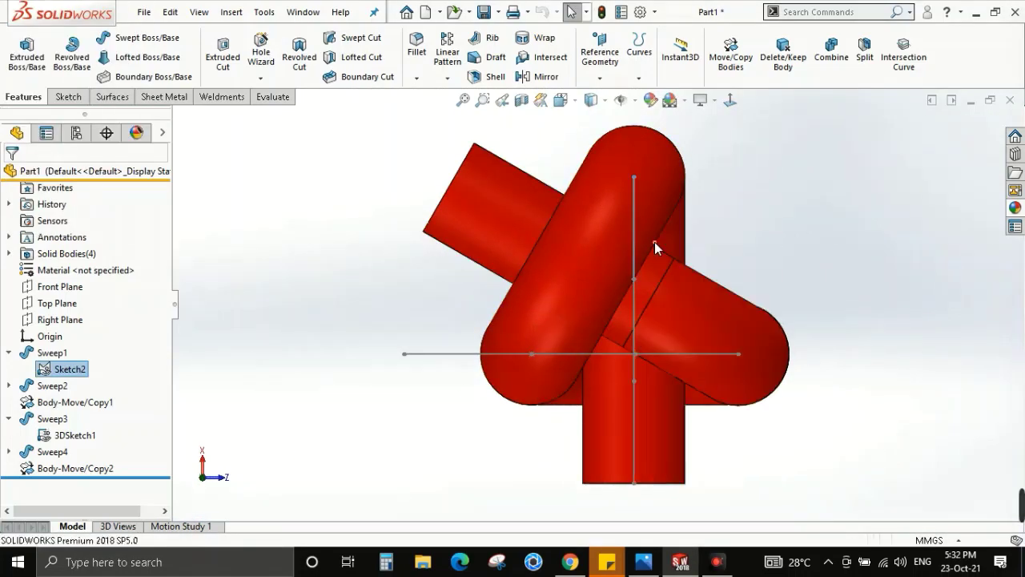
pyautogui.rightClick(444, 353)
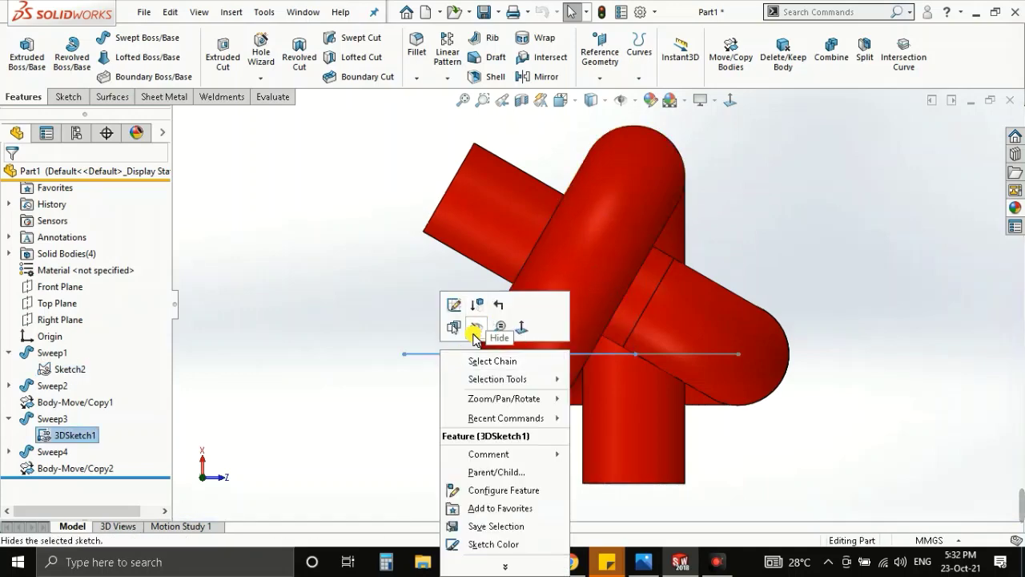
pyautogui.click(475, 336)
pyautogui.hotkey('alt', 'Tab')
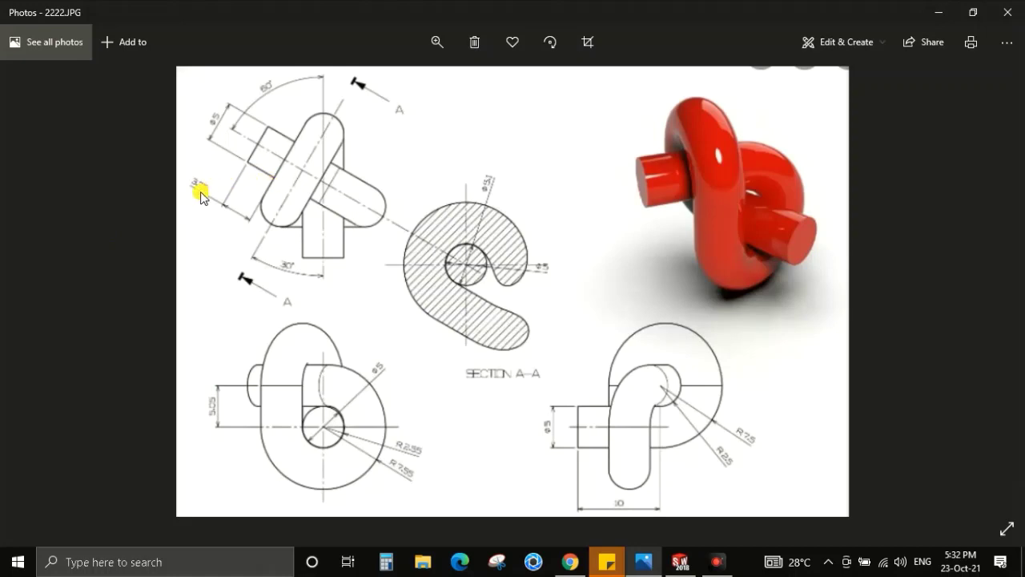
pyautogui.hotkey('alt', 'Tab')
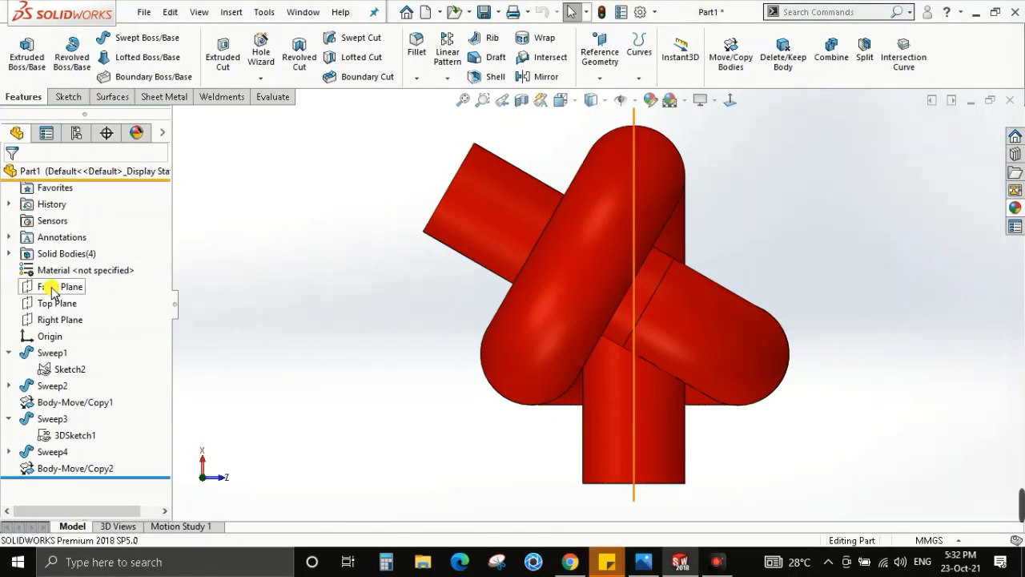
pyautogui.click(51, 305)
pyautogui.rightClick(551, 136)
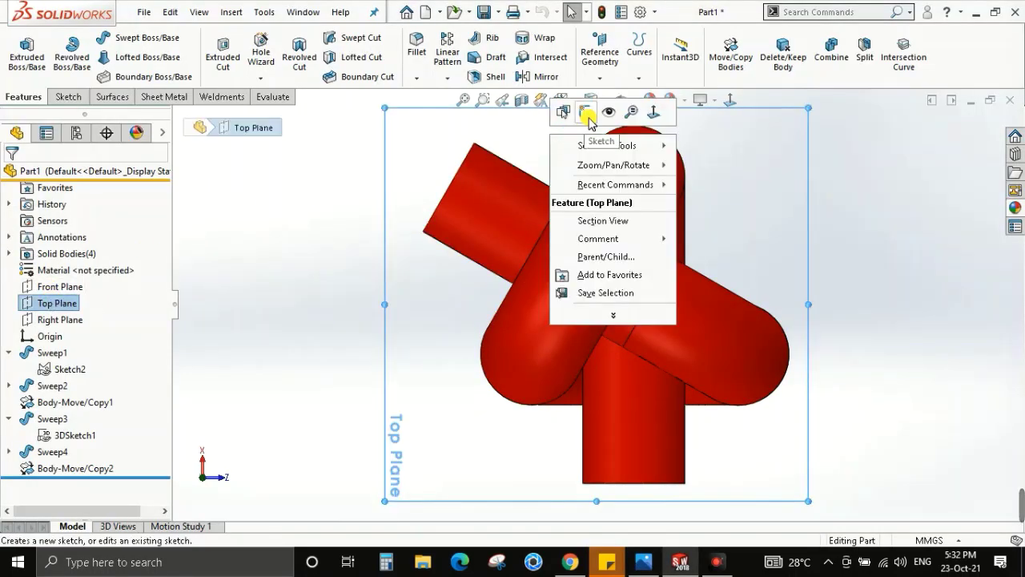
pyautogui.click(586, 115)
pyautogui.press('l')
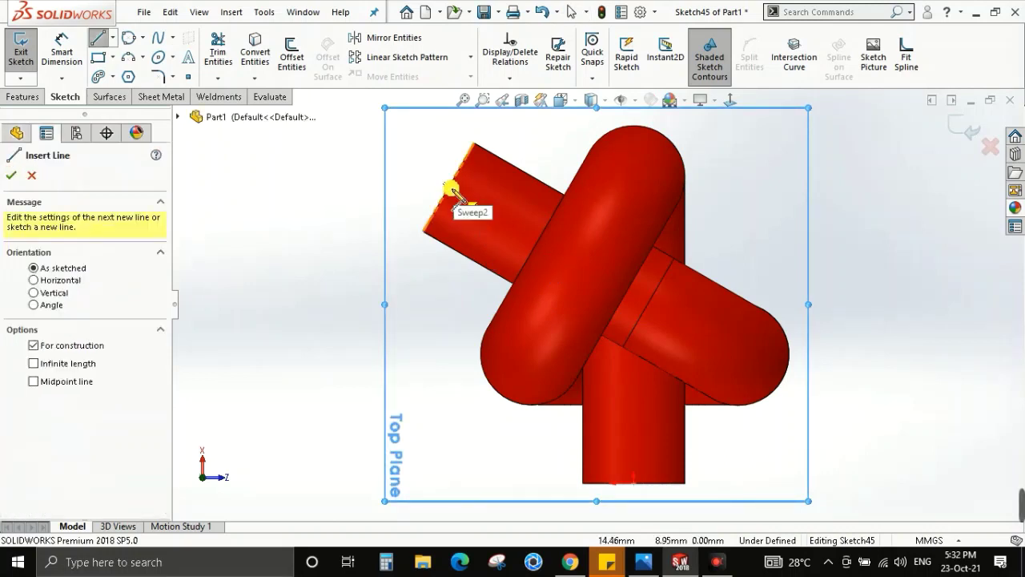
pyautogui.click(453, 193)
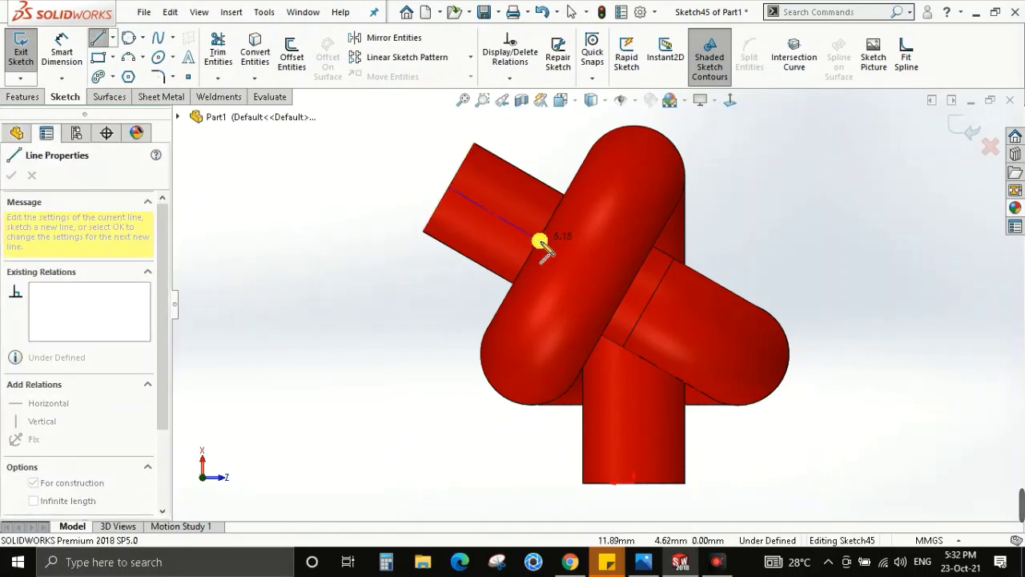
pyautogui.click(539, 240)
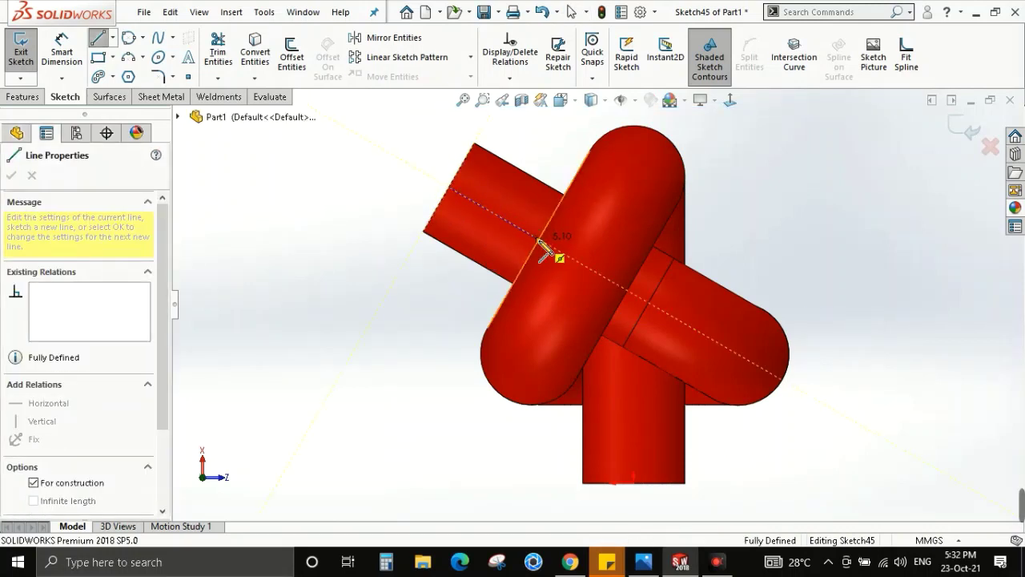
pyautogui.press('Escape')
pyautogui.press('d')
pyautogui.click(503, 219)
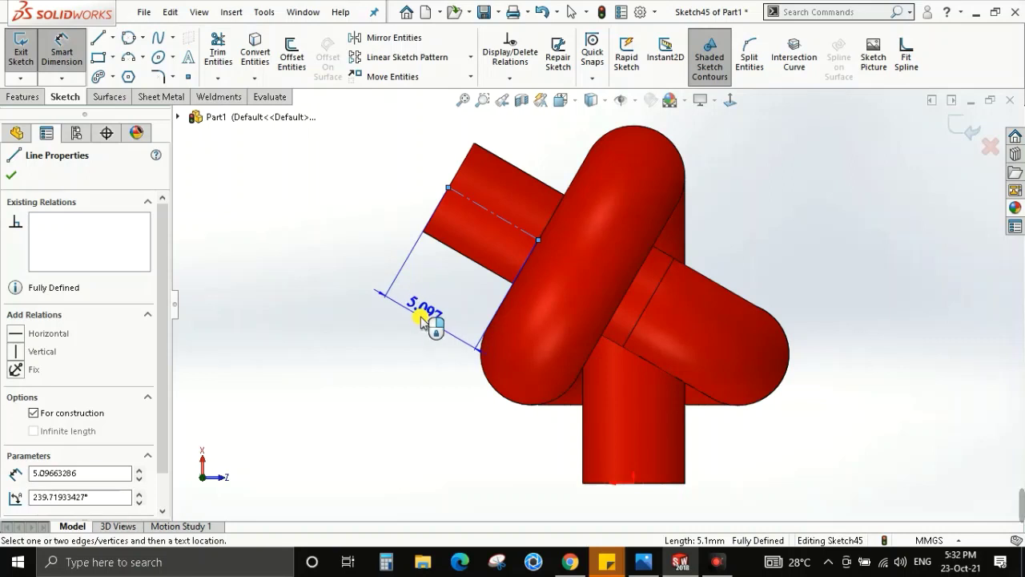
pyautogui.press('Escape')
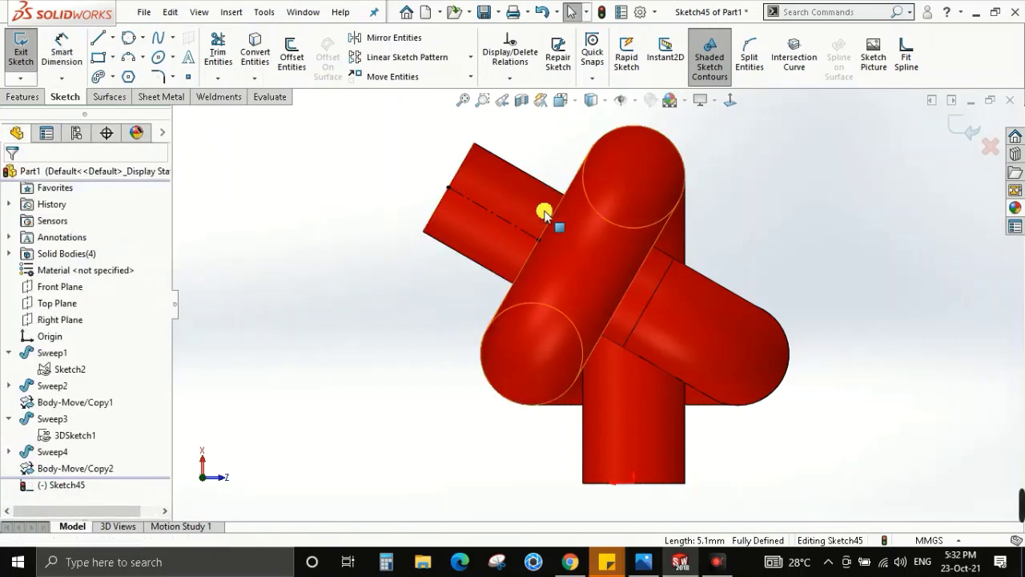
pyautogui.click(991, 148)
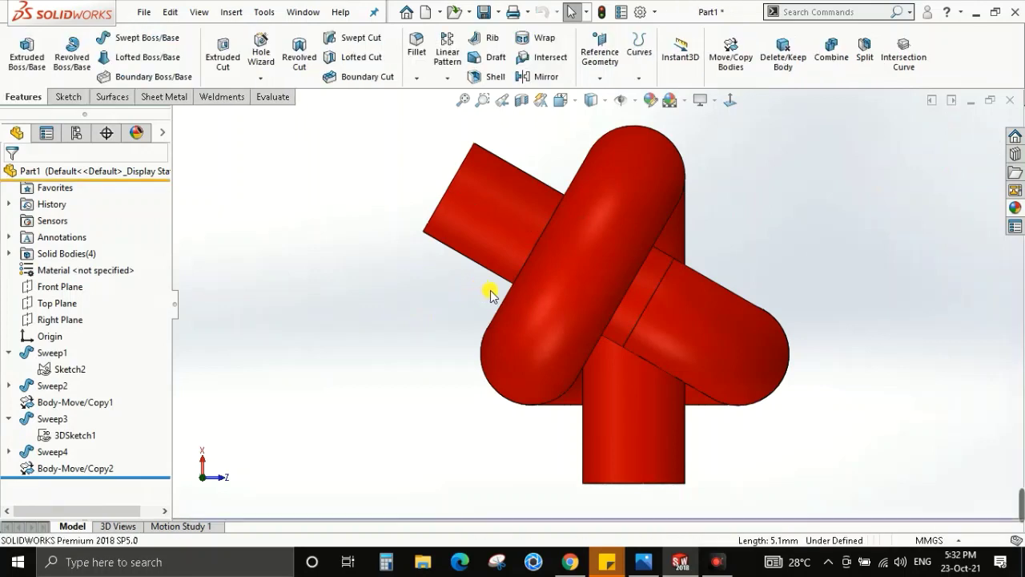
# Select the Sweep4 tubes to display their dimensions, then clear the selection.
pyautogui.click(509, 212)
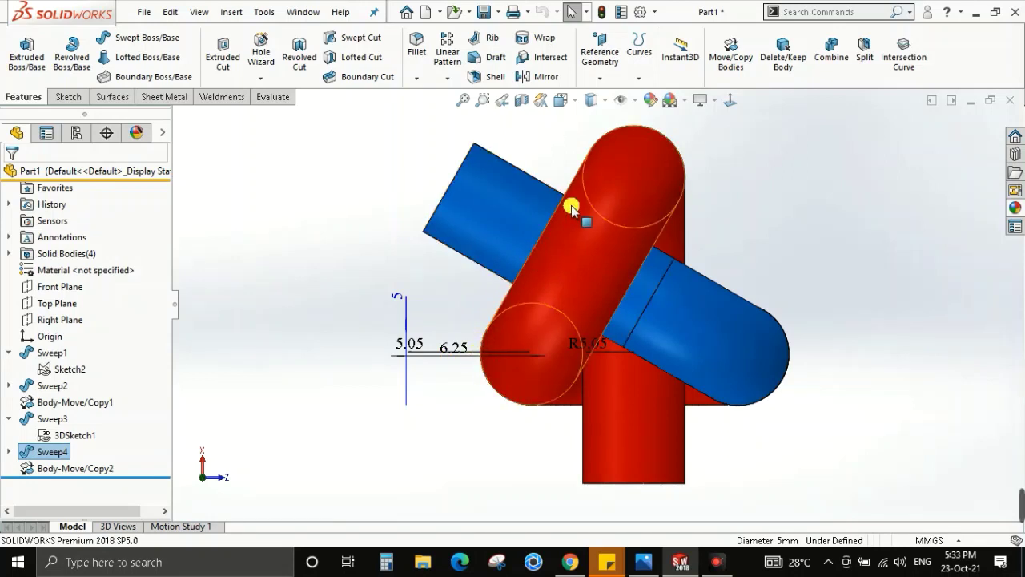
pyautogui.click(471, 316)
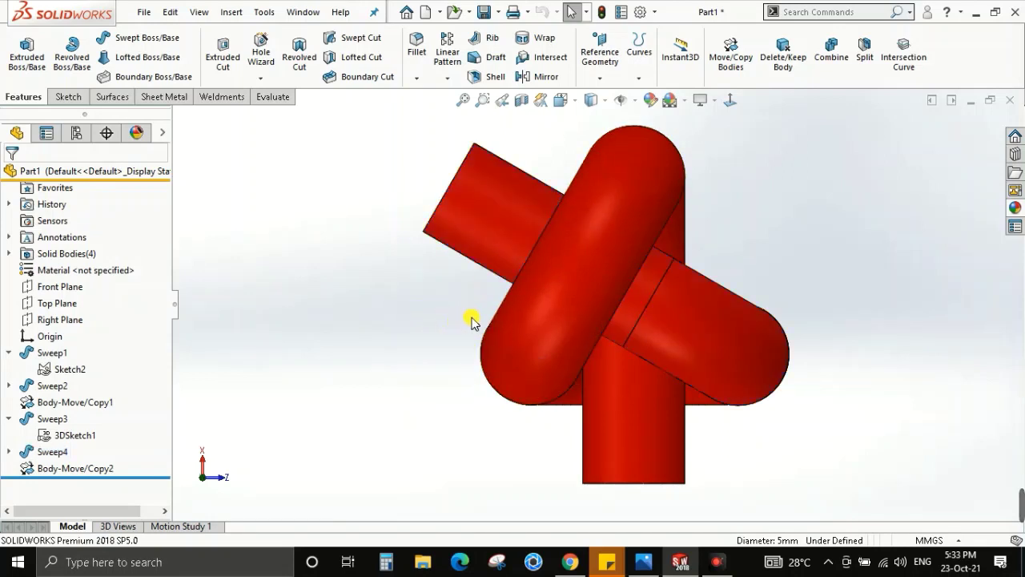
pyautogui.click(533, 238)
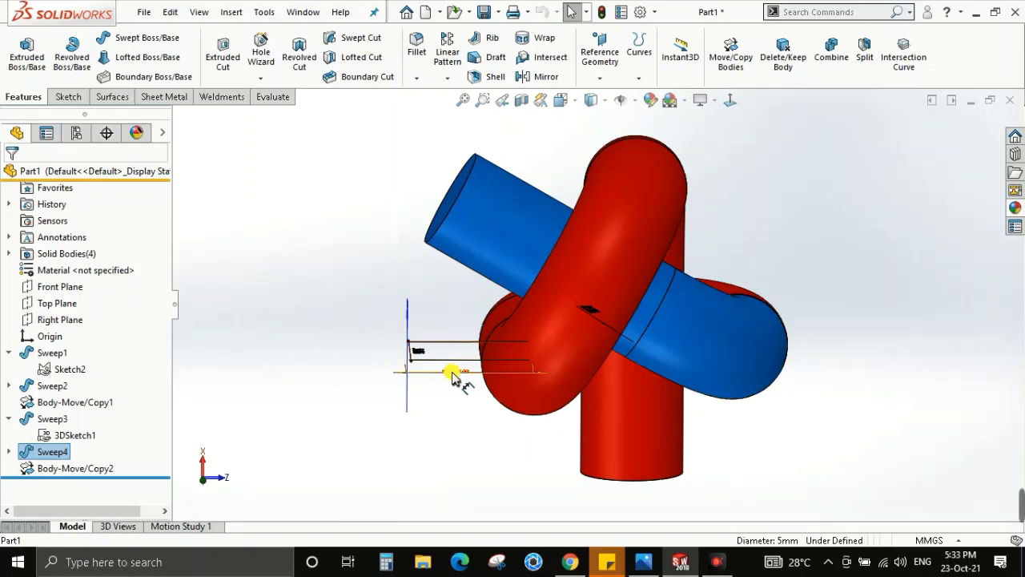
pyautogui.press('Escape')
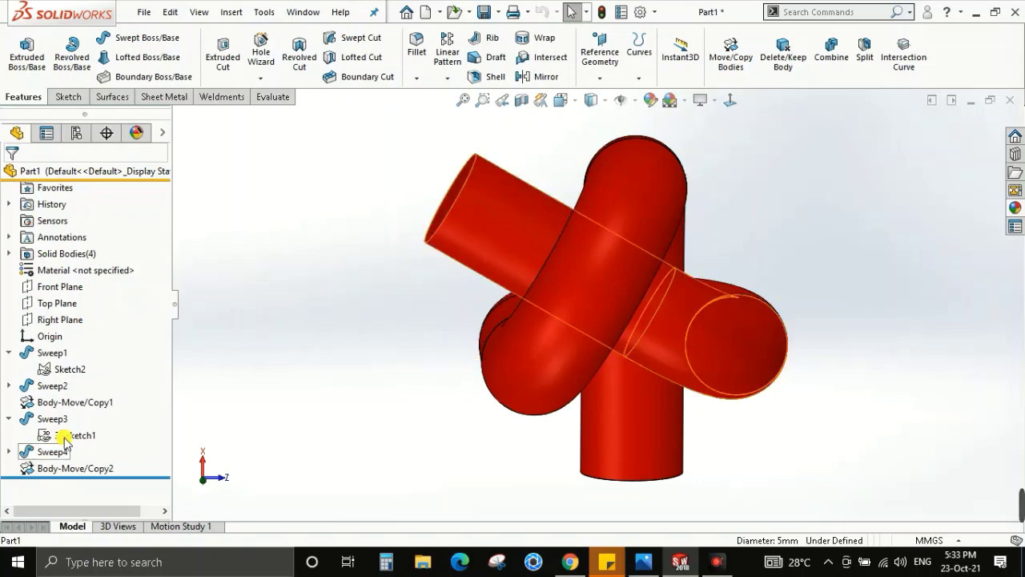
# Set a standard view, compare with the reference drawing, and show the fourth sweep's dimensions.
pyautogui.press('space')
pyautogui.click(456, 386)
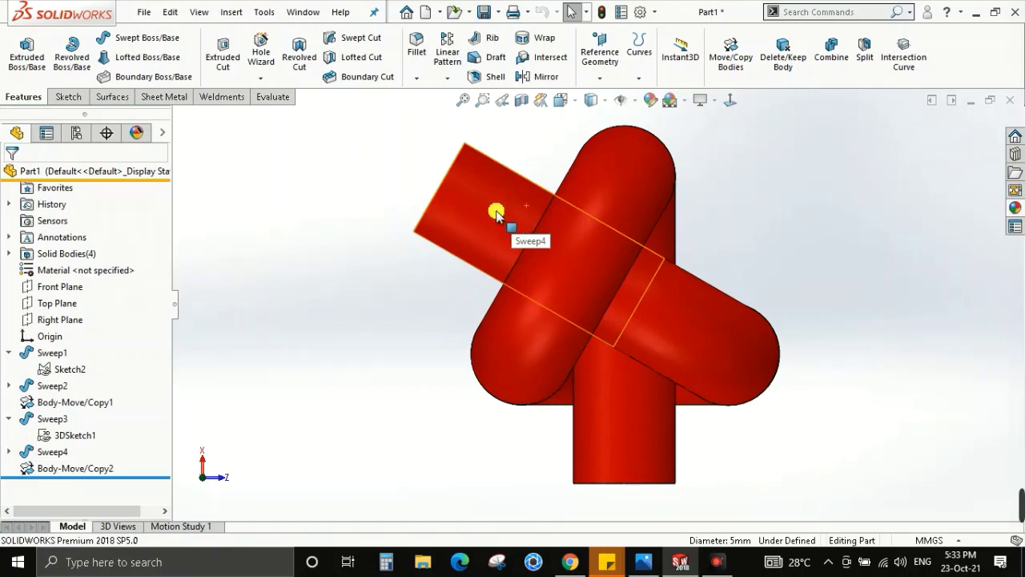
pyautogui.hotkey('alt', 'Tab')
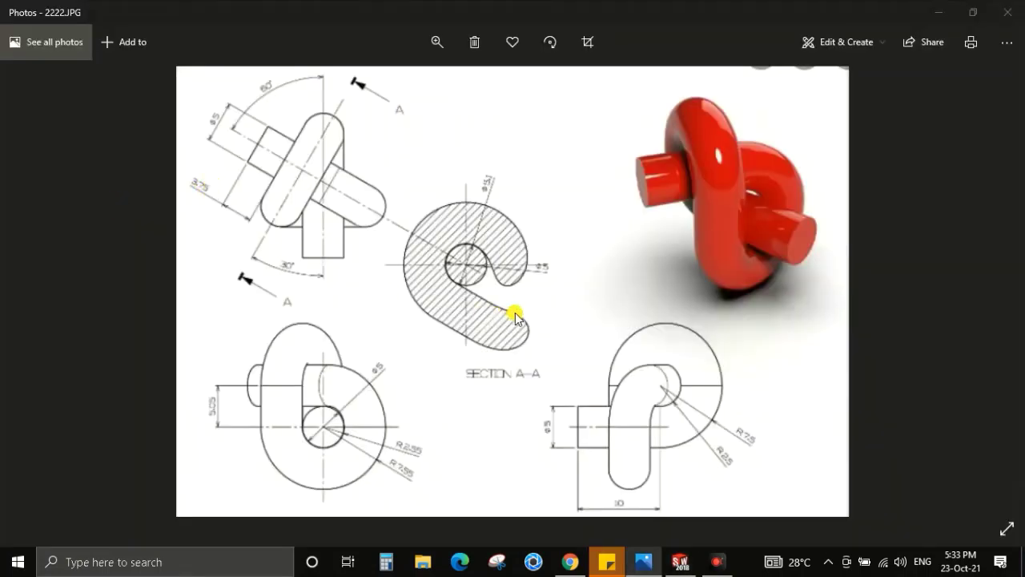
pyautogui.hotkey('alt', 'Tab')
pyautogui.moveTo(531, 243); pyautogui.dragTo(481, 243, button='middle')
pyautogui.click(457, 355)
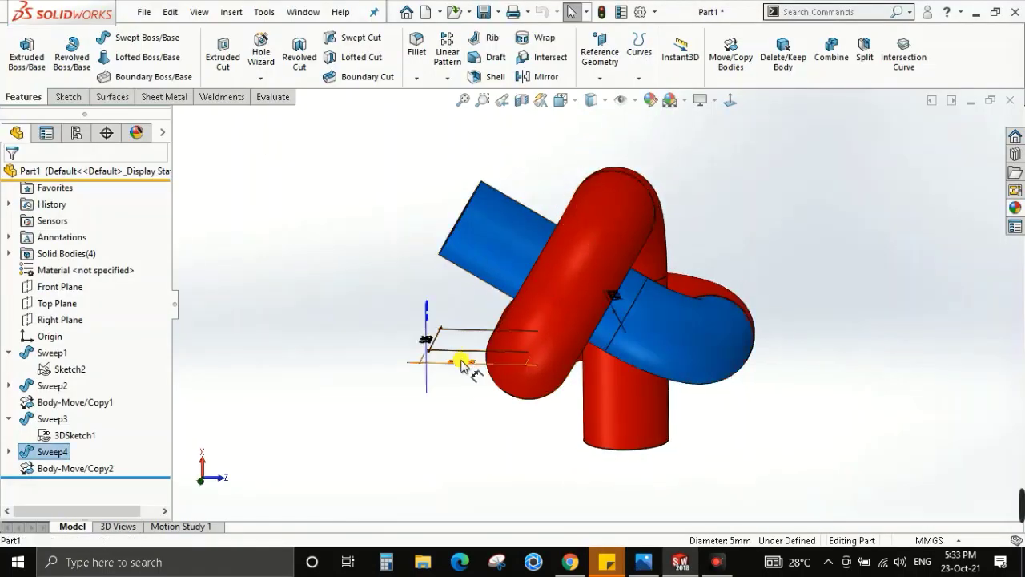
# Divide the fourth sweep's 6.25 mm path dimension by 2 and rebuild the knot.
pyautogui.doubleClick(462, 362)
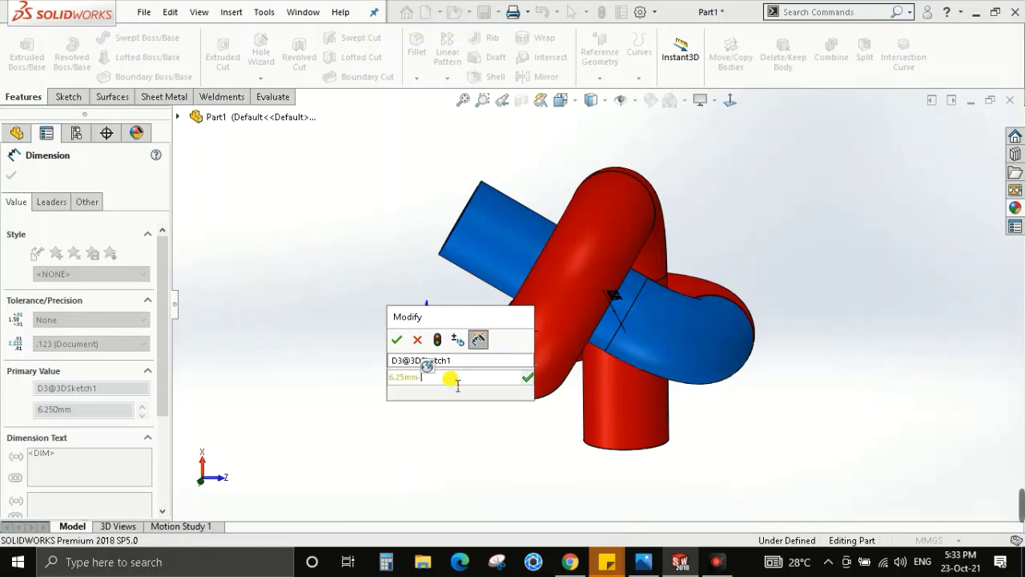
pyautogui.write('/2')
pyautogui.press('Return')
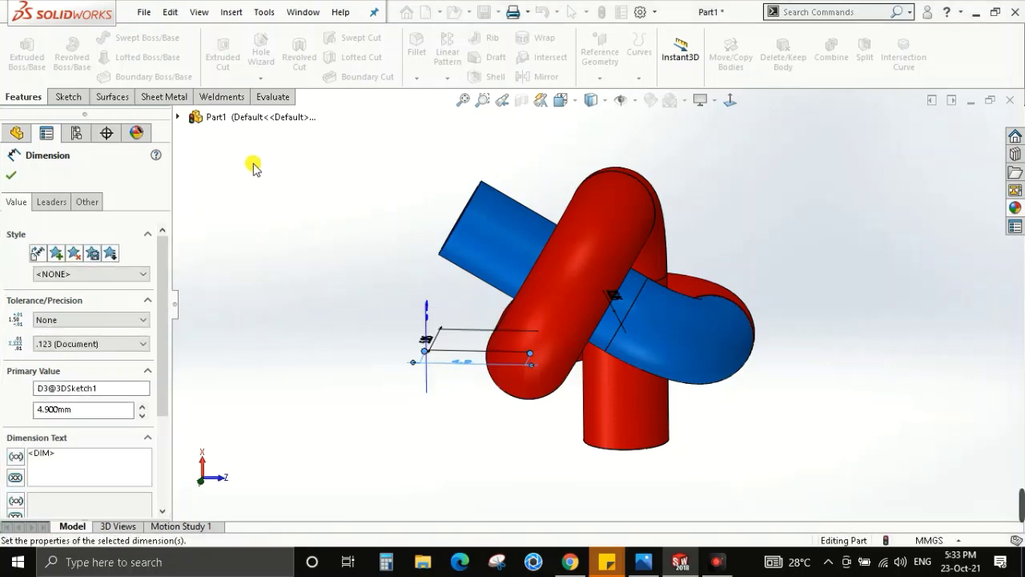
pyautogui.click(11, 175)
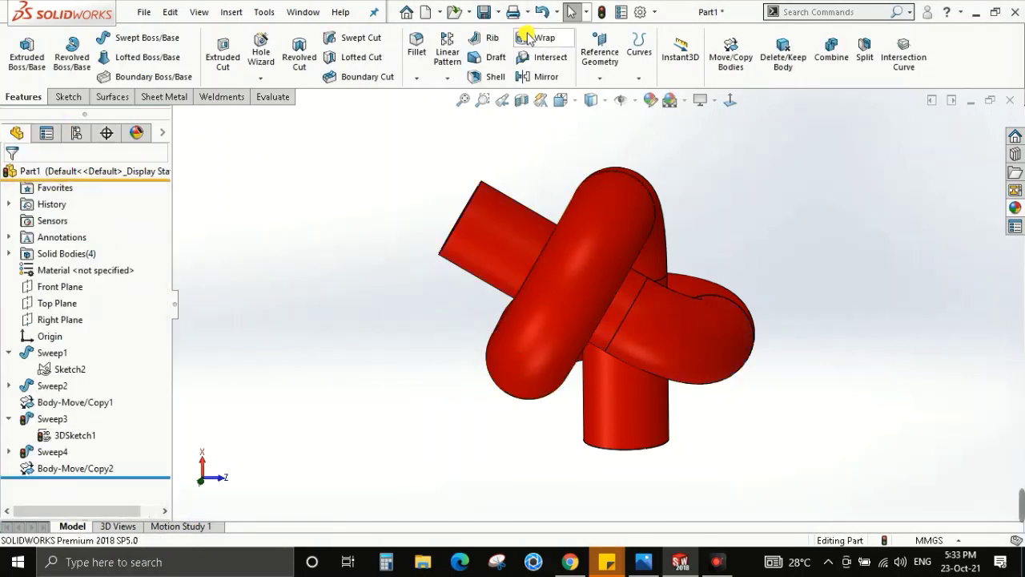
pyautogui.press('space')
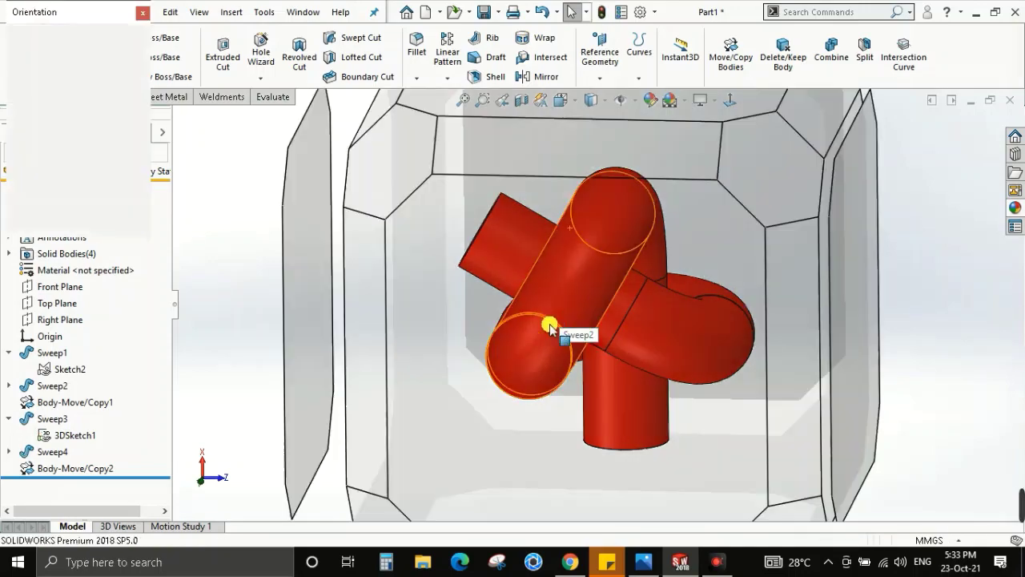
pyautogui.click(459, 371)
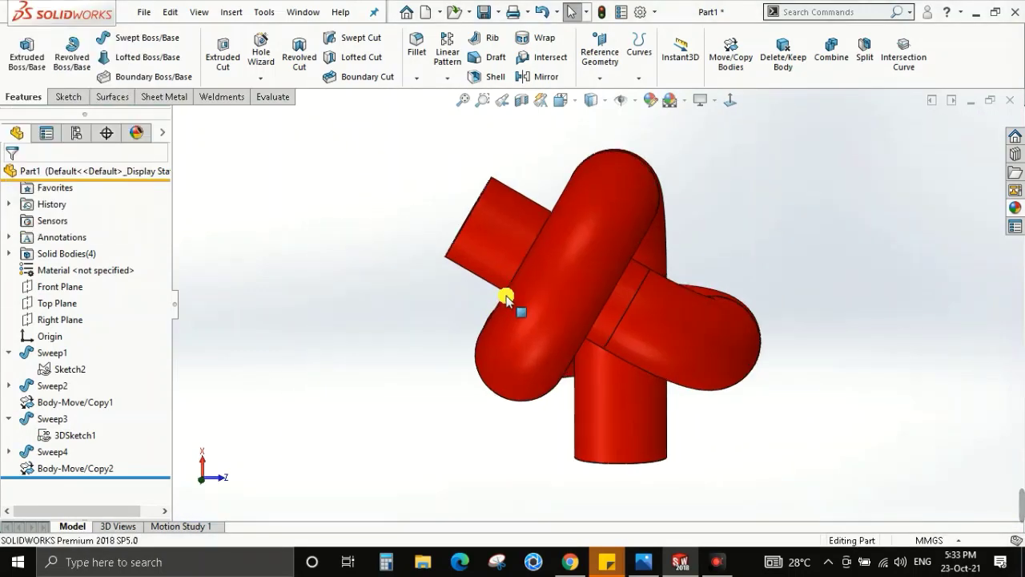
pyautogui.click(46, 305)
pyautogui.rightClick(520, 138)
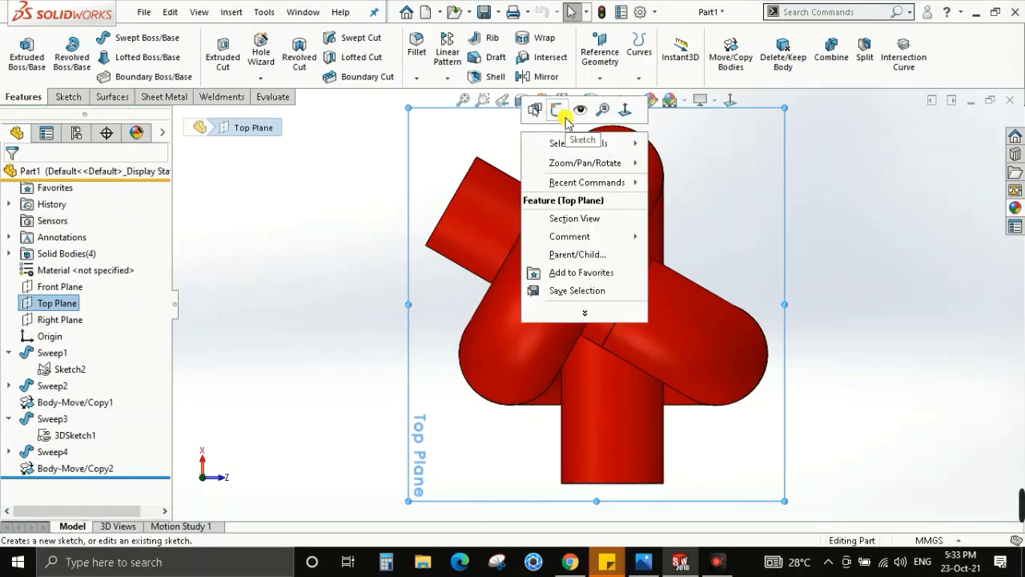
pyautogui.click(560, 115)
pyautogui.press('l')
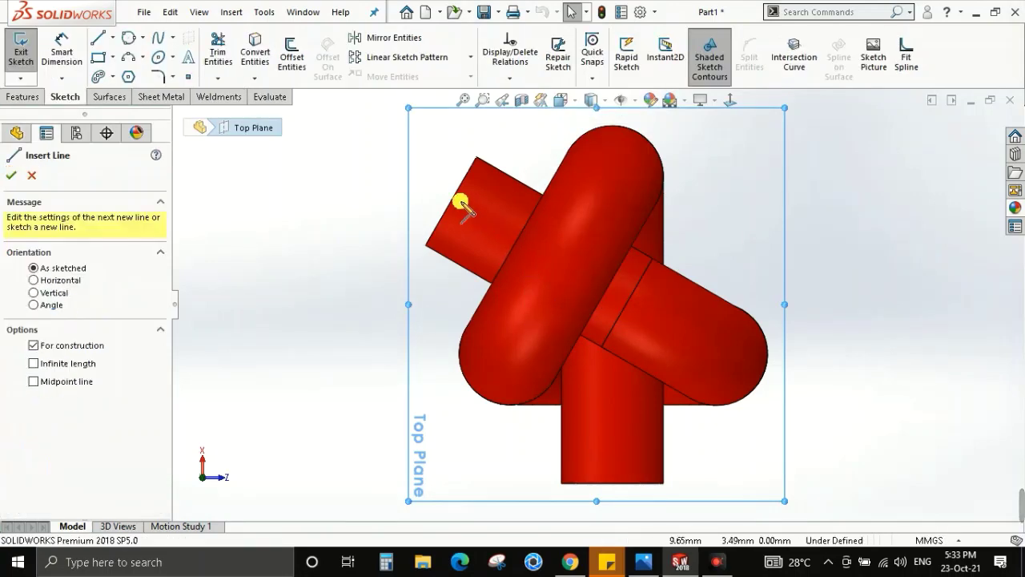
pyautogui.click(454, 205)
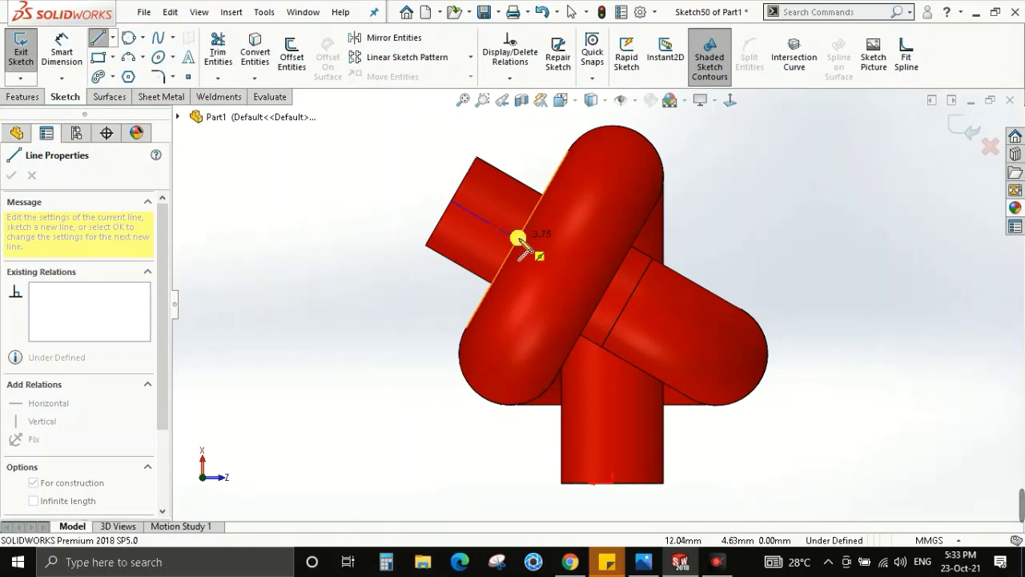
pyautogui.click(518, 239)
pyautogui.press('Escape')
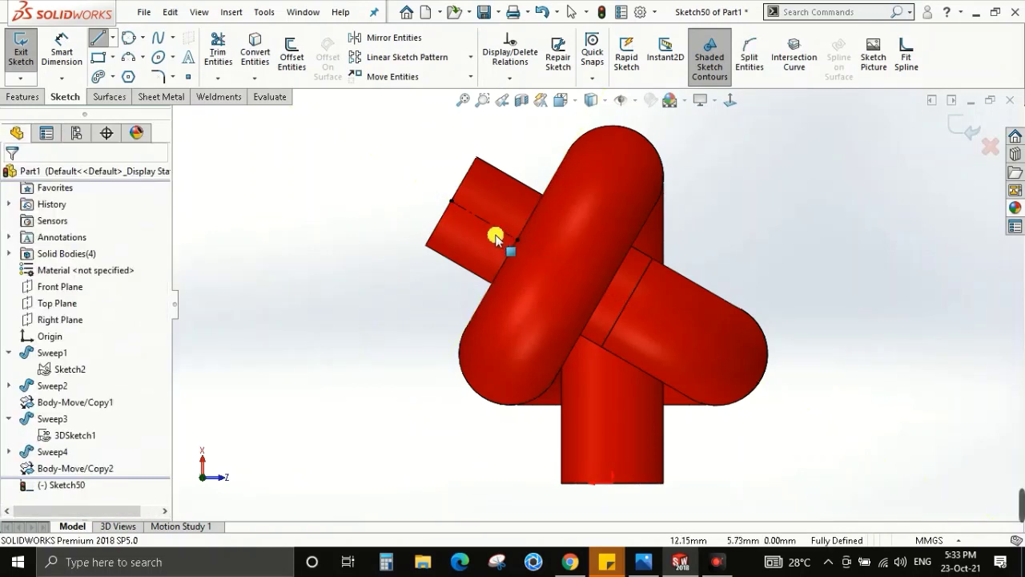
pyautogui.click(496, 230)
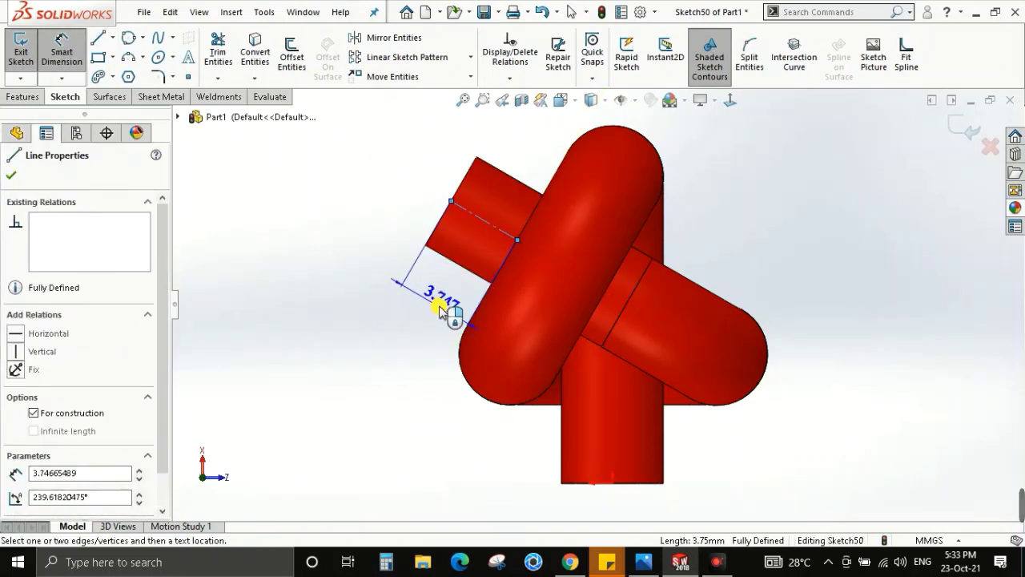
pyautogui.press('Escape')
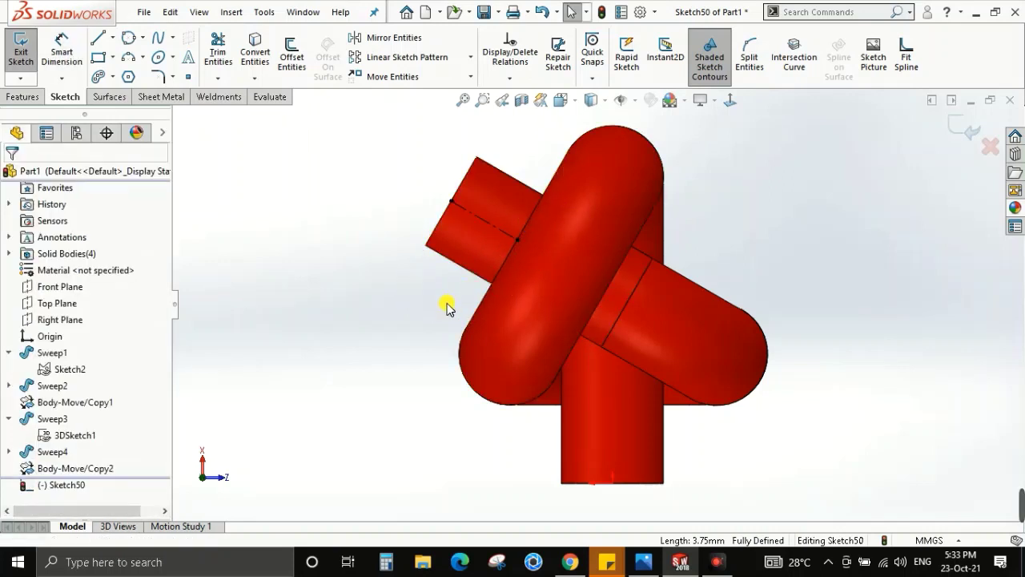
pyautogui.press('d')
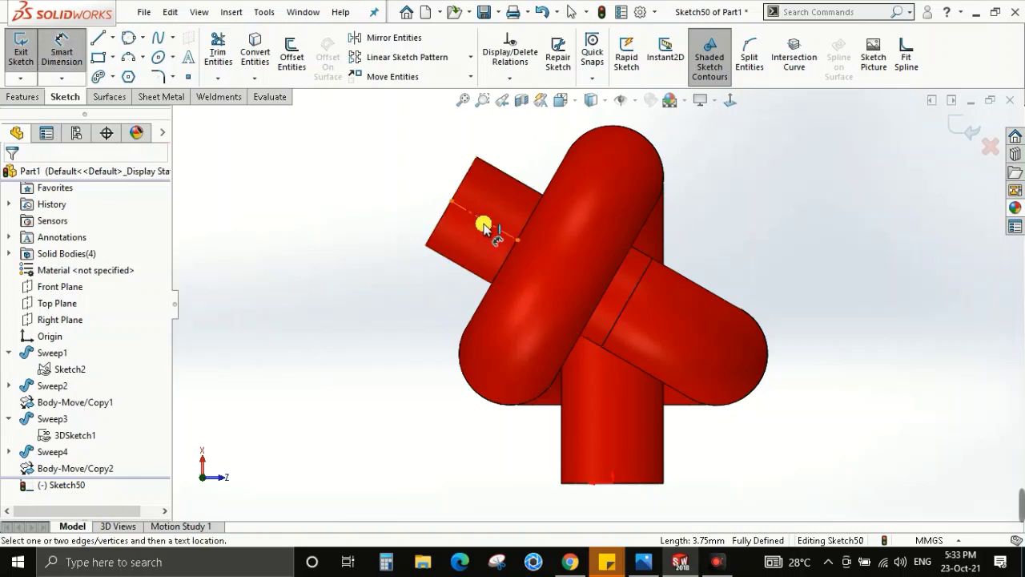
pyautogui.click(493, 228)
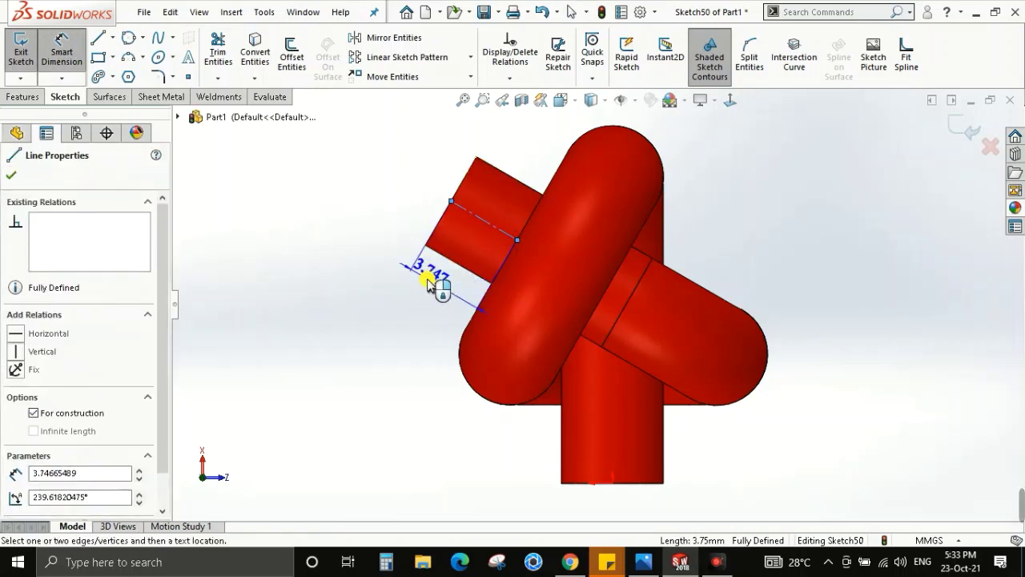
pyautogui.press('Escape')
pyautogui.press('Escape')
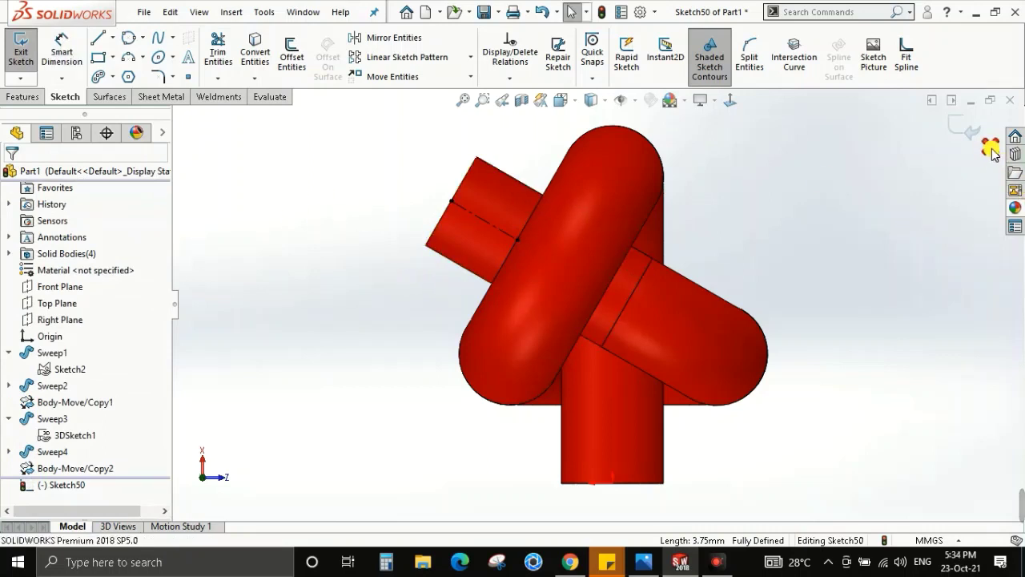
pyautogui.moveTo(648, 252); pyautogui.dragTo(663, 263, button='middle')
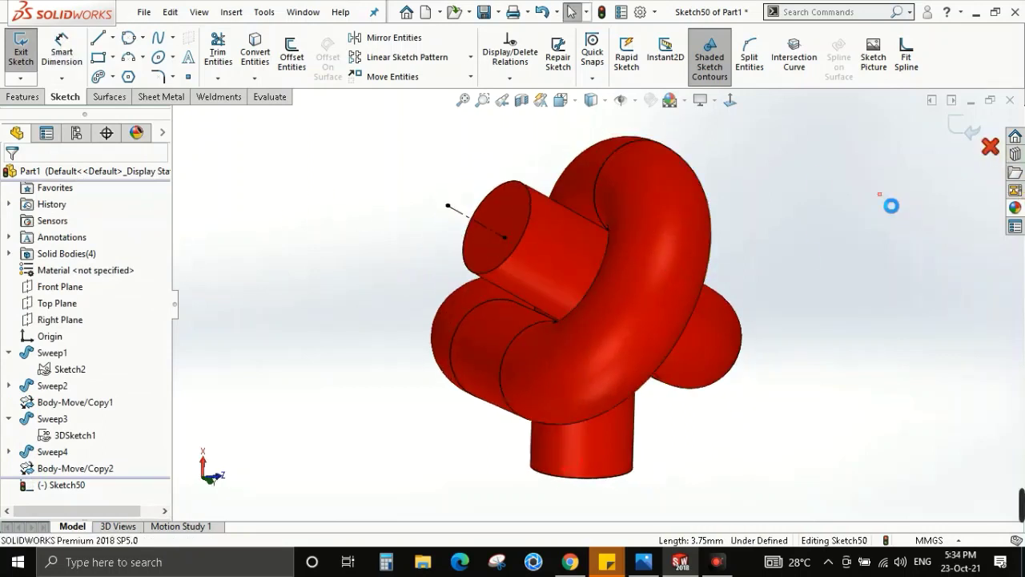
pyautogui.click(990, 146)
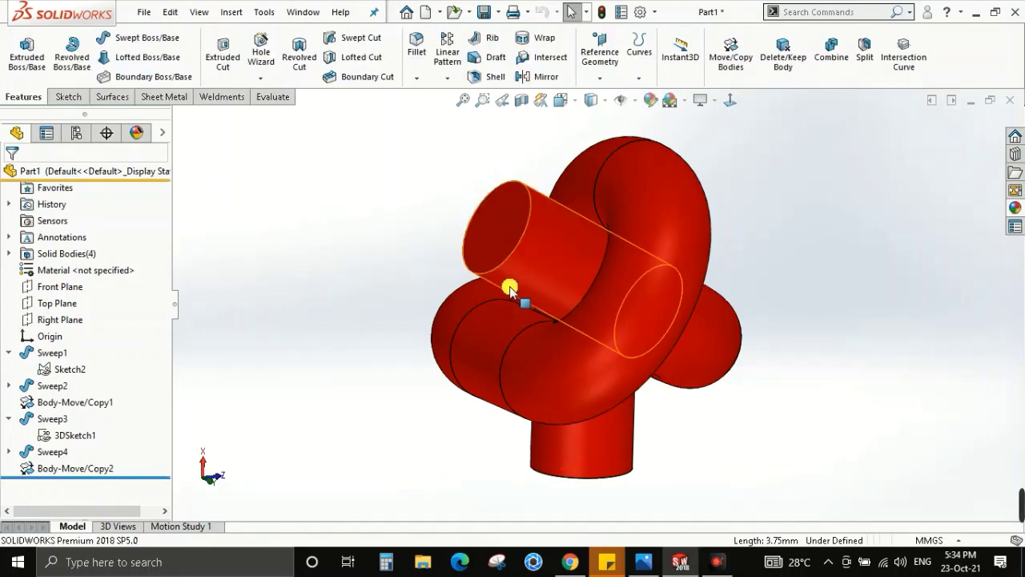
pyautogui.click(1014, 101)
# Close the knot part without saving and start a 3D sketch in new Part2.
pyautogui.click(551, 290)
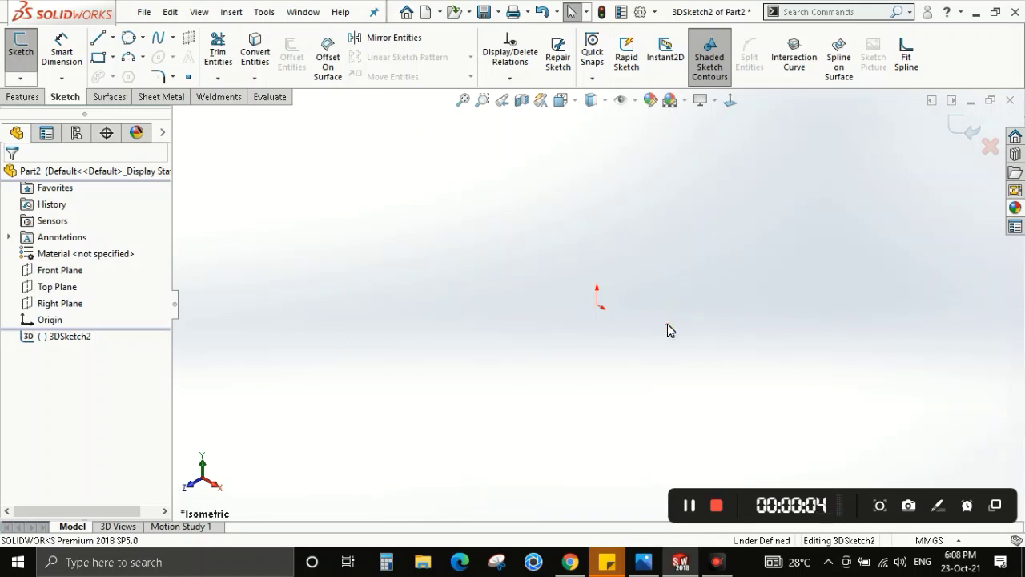
pyautogui.click(669, 329)
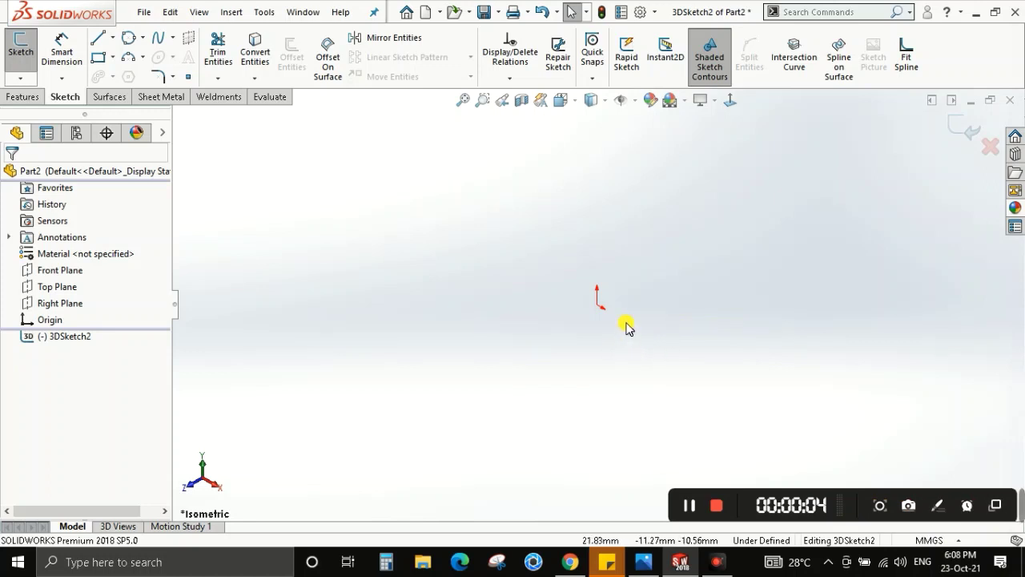
pyautogui.click(639, 330)
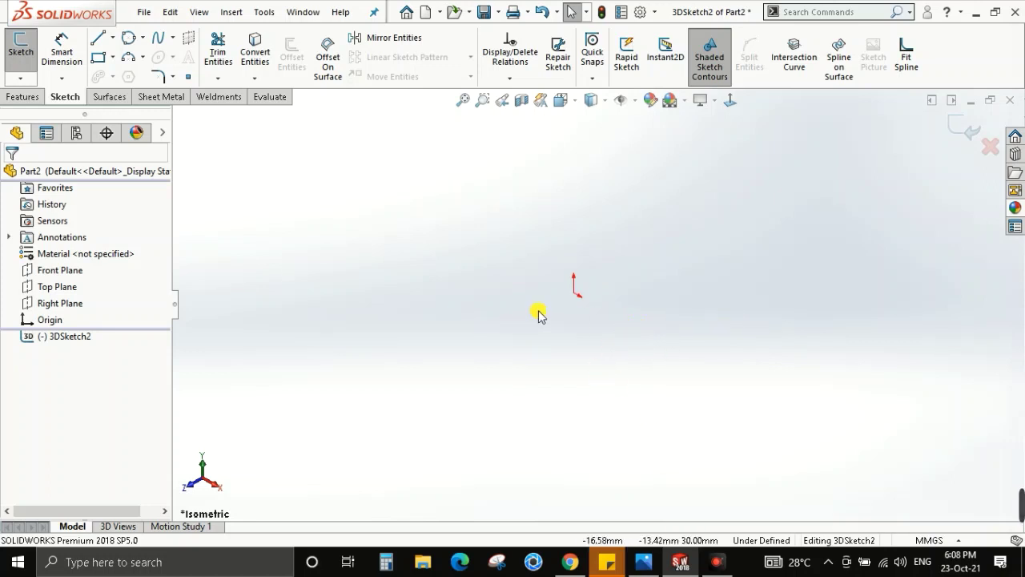
# Activate the Line tool in the empty 3D sketch and view the reference drawing.
pyautogui.moveTo(588, 297); pyautogui.dragTo(605, 307, button='middle')
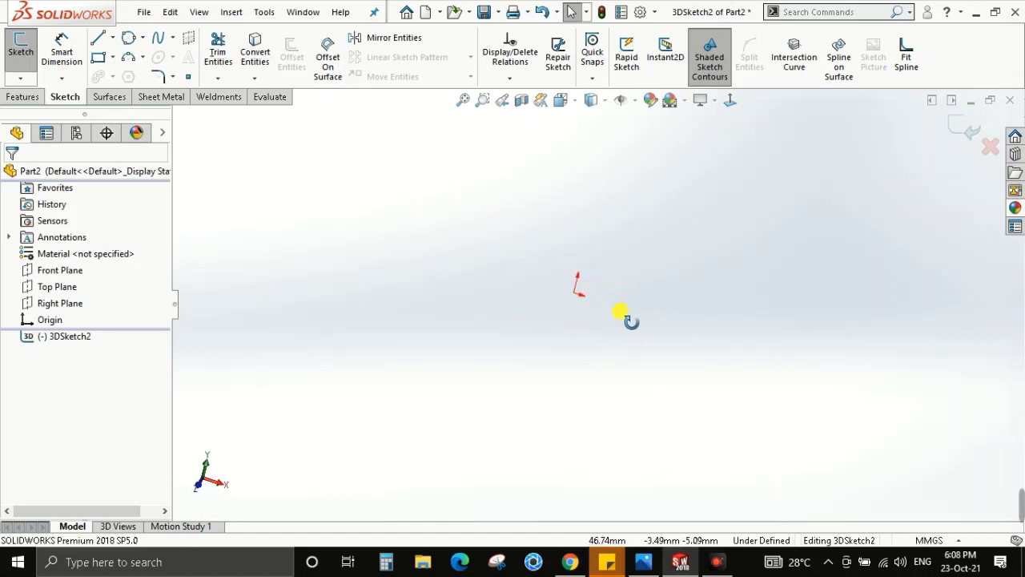
pyautogui.press('l')
pyautogui.hotkey('alt', 'Tab')
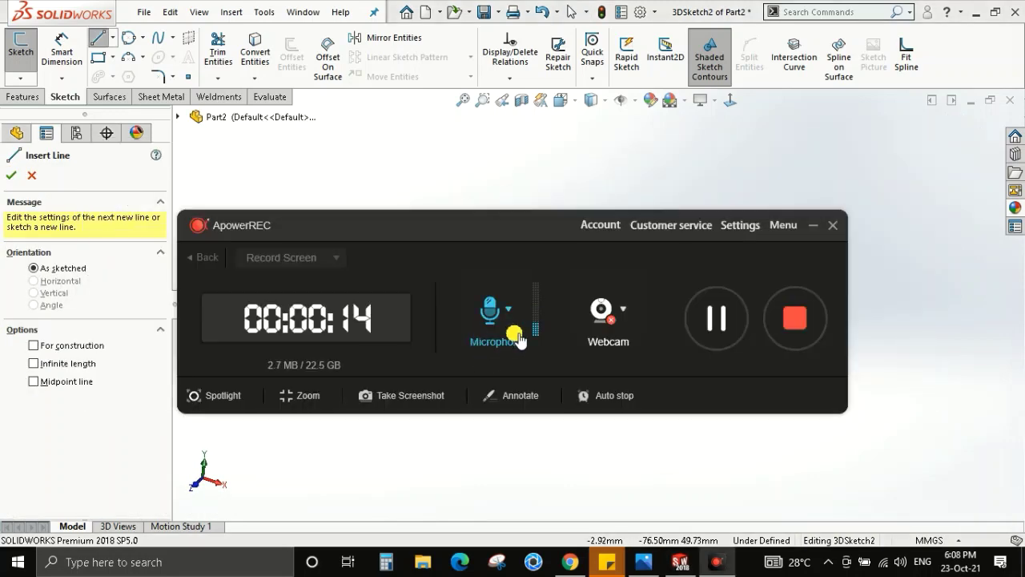
pyautogui.hotkey('alt', 'Tab')
pyautogui.click(644, 570)
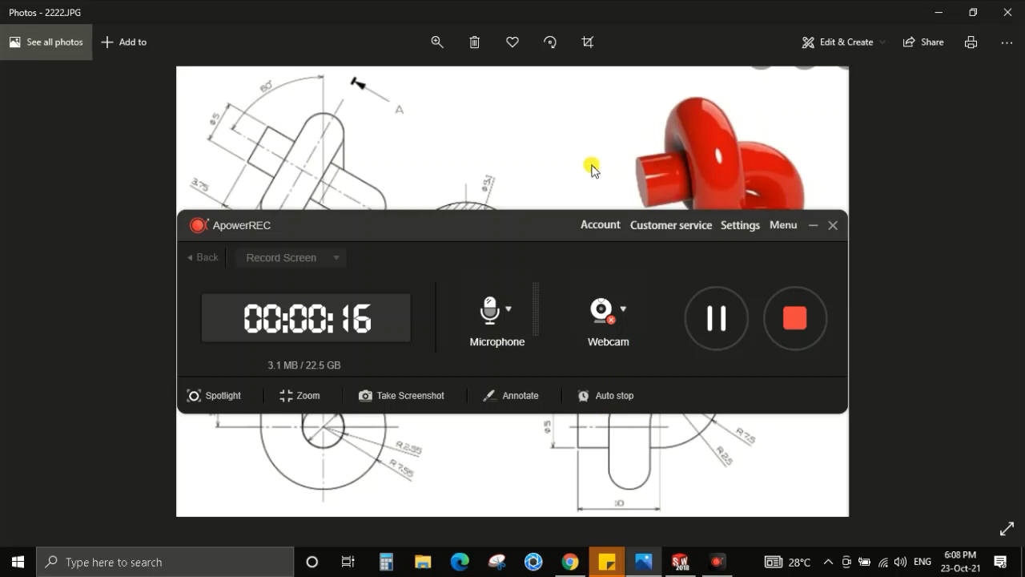
pyautogui.click(806, 225)
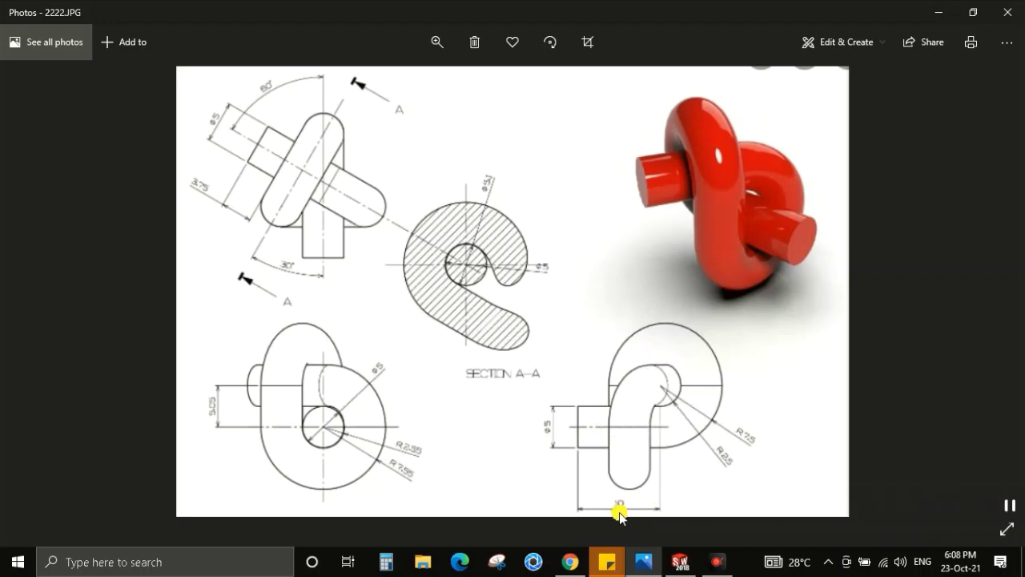
pyautogui.hotkey('alt', 'Tab')
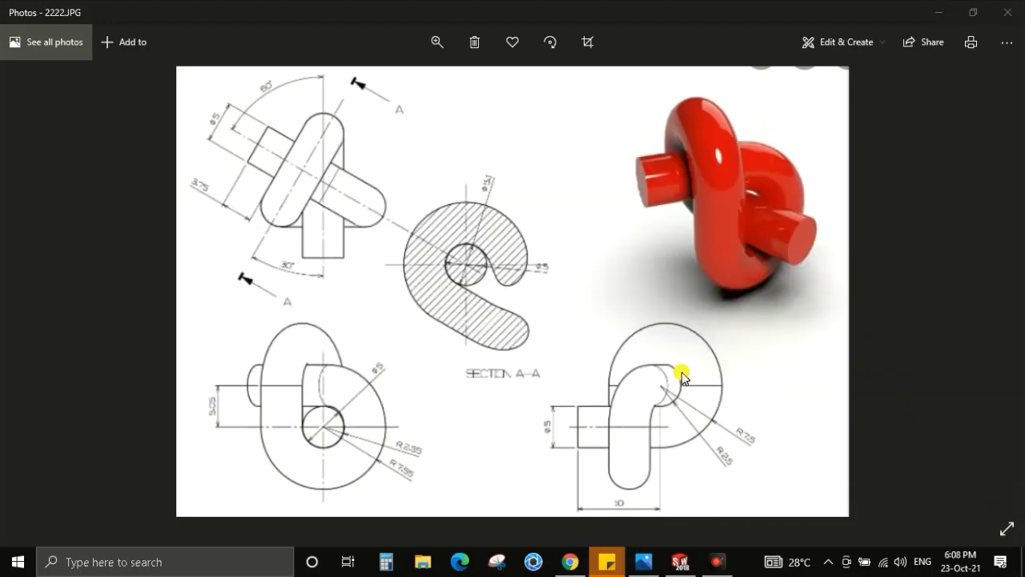
pyautogui.click(938, 12)
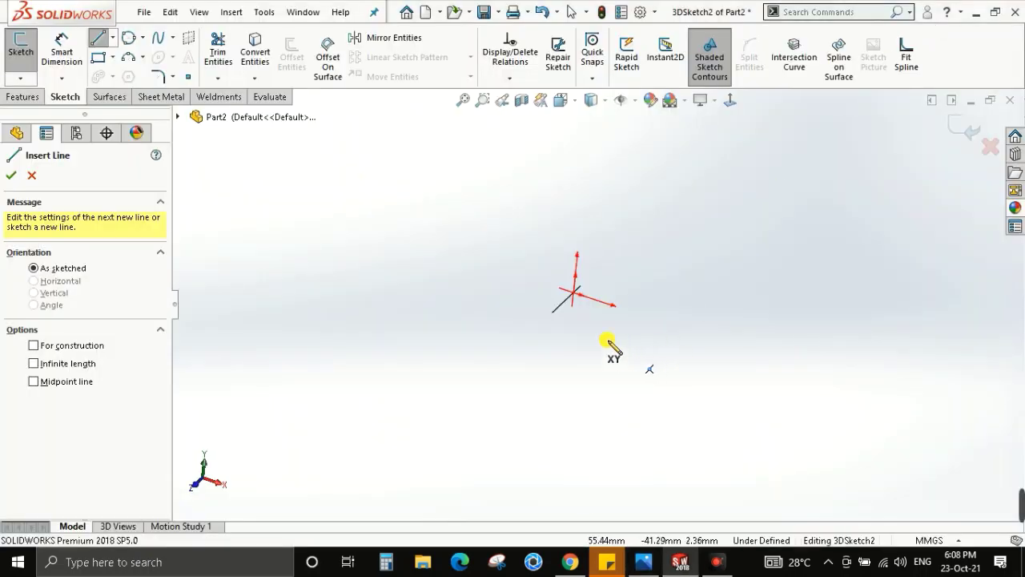
# Draw a straight 3D line from the origin and continue it with a tangent arc.
pyautogui.click(576, 294)
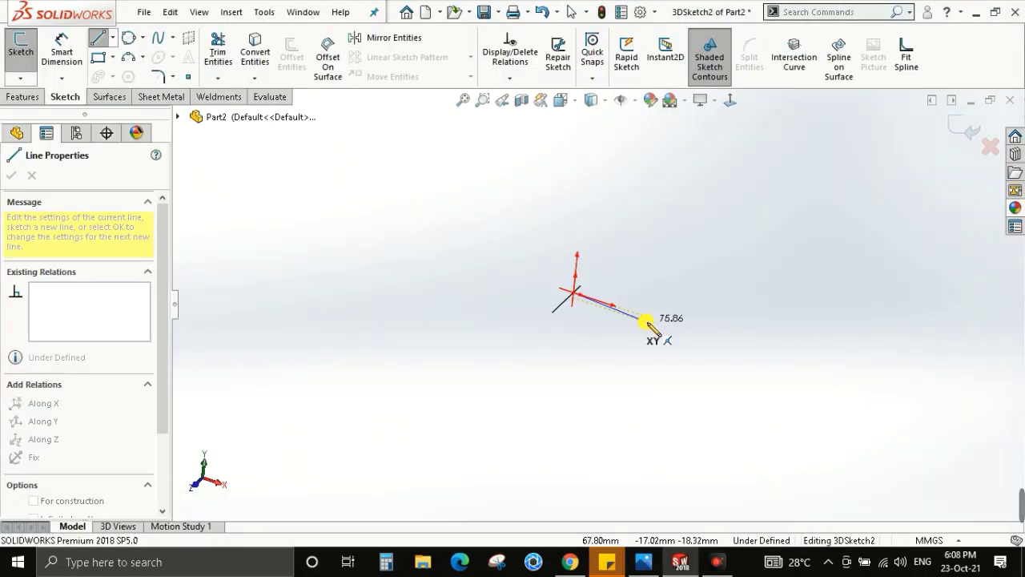
pyautogui.press('Tab')
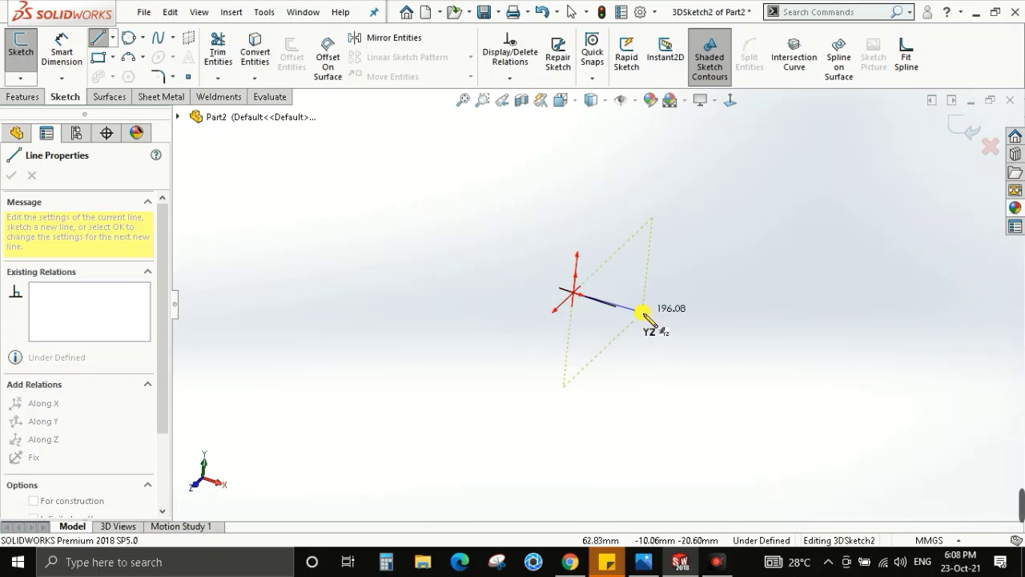
pyautogui.press('Tab')
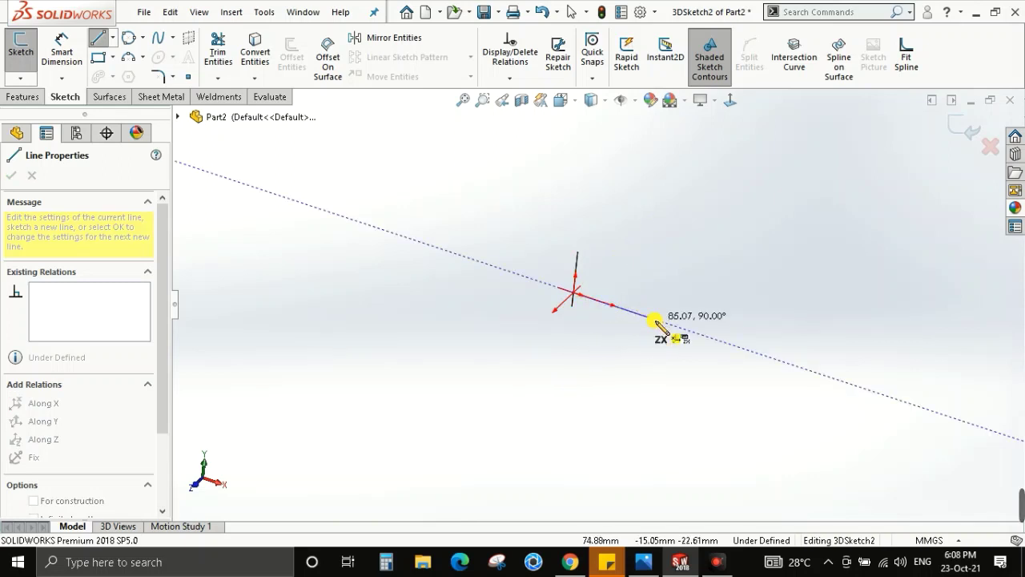
pyautogui.click(655, 322)
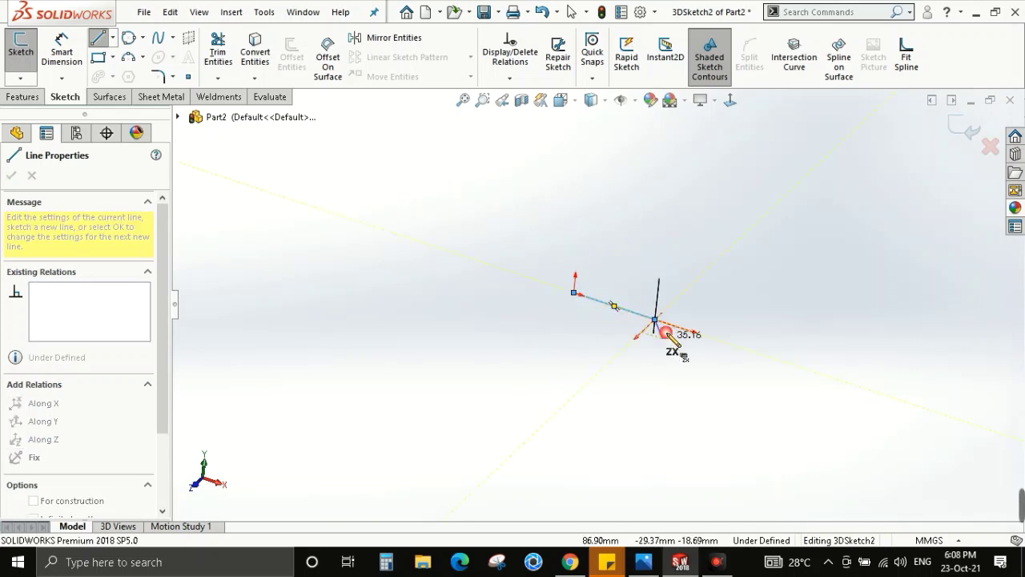
pyautogui.press('a')
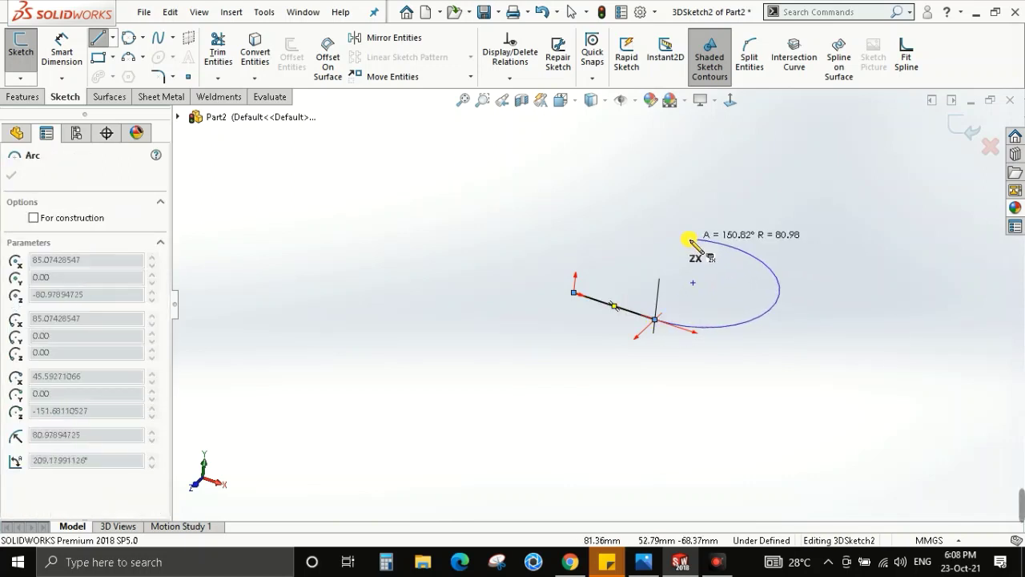
pyautogui.doubleClick(689, 237)
pyautogui.press('Escape')
pyautogui.moveTo(693, 315)
pyautogui.mouseDown(button='middle')
pyautogui.moveTo(709, 347)
pyautogui.moveTo(681, 347)
pyautogui.moveTo(700, 272)
pyautogui.mouseUp(button='middle')
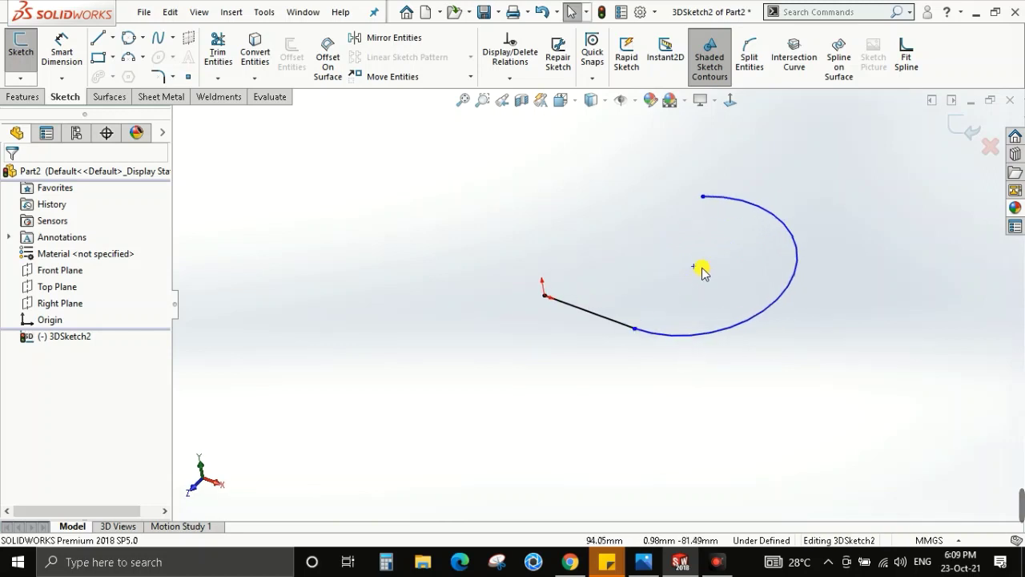
# Dimension the straight line to 10 mm and reposition the arc's open end.
pyautogui.press('d')
pyautogui.click(586, 312)
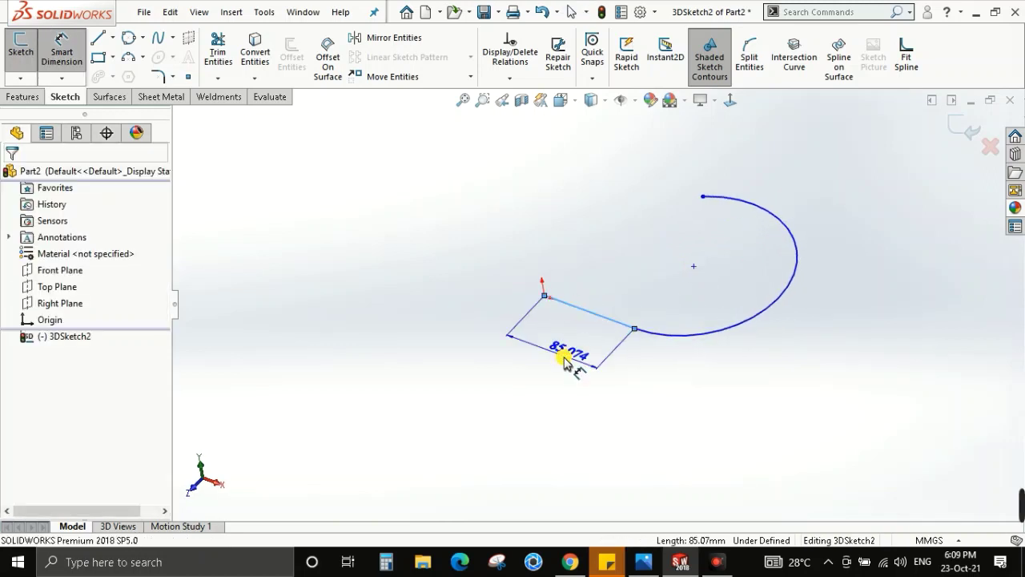
pyautogui.click(564, 360)
pyautogui.write('10')
pyautogui.press('Return')
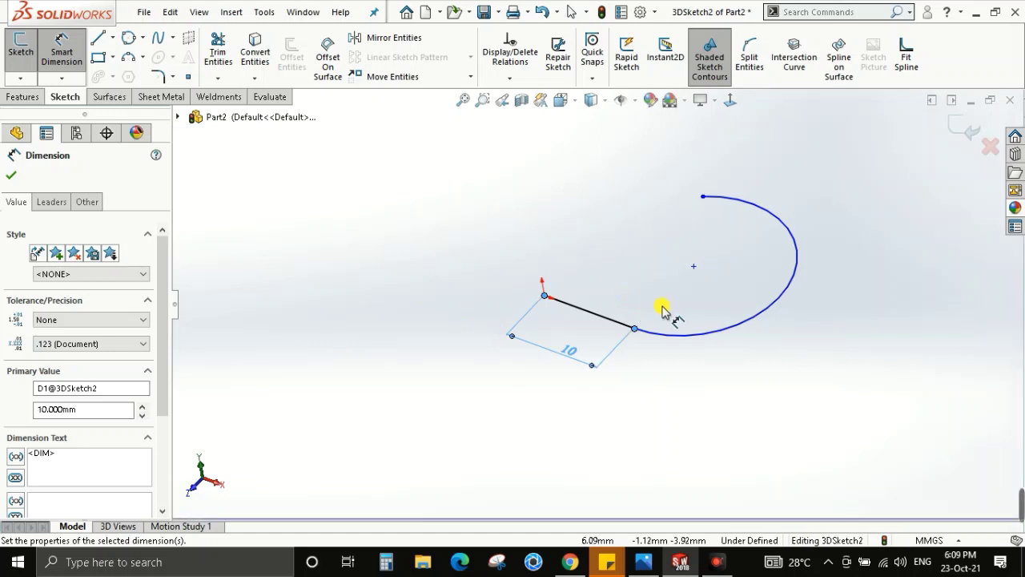
pyautogui.press('Escape')
pyautogui.press('Escape')
pyautogui.click(634, 329)
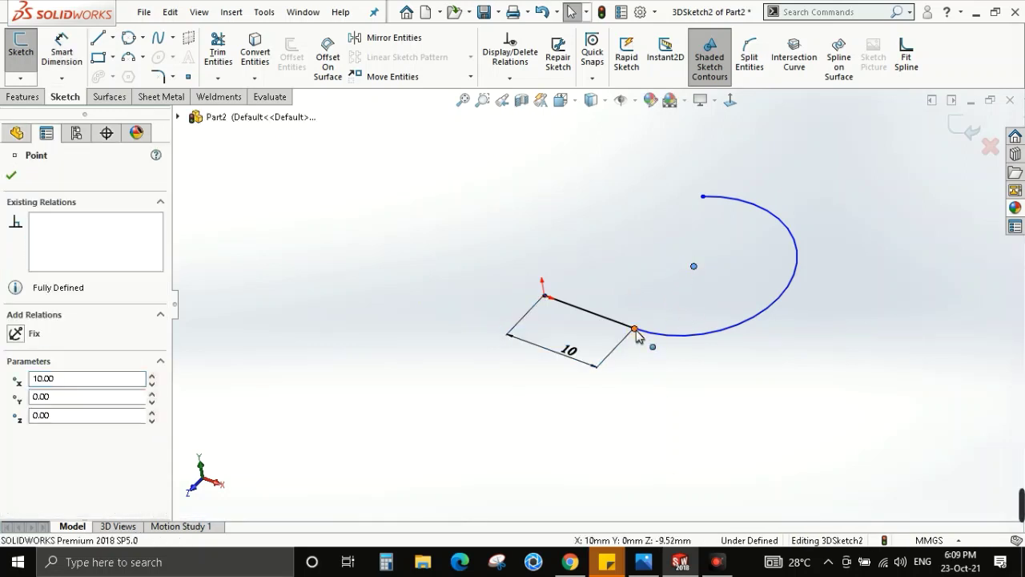
pyautogui.keyDown('ctrl'); pyautogui.click(636, 331); pyautogui.keyUp('ctrl')
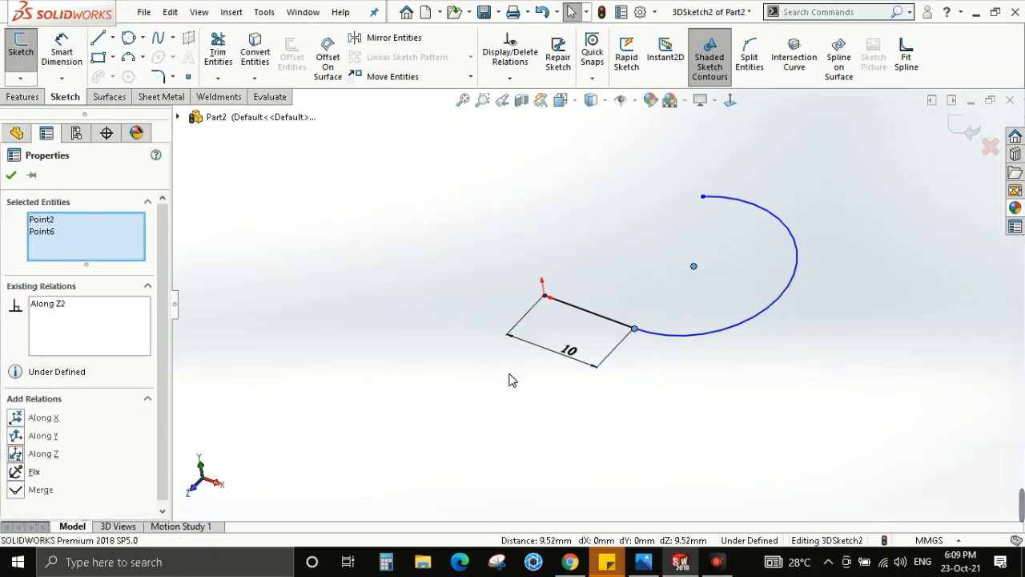
pyautogui.click(689, 218)
pyautogui.moveTo(701, 198); pyautogui.dragTo(658, 232)
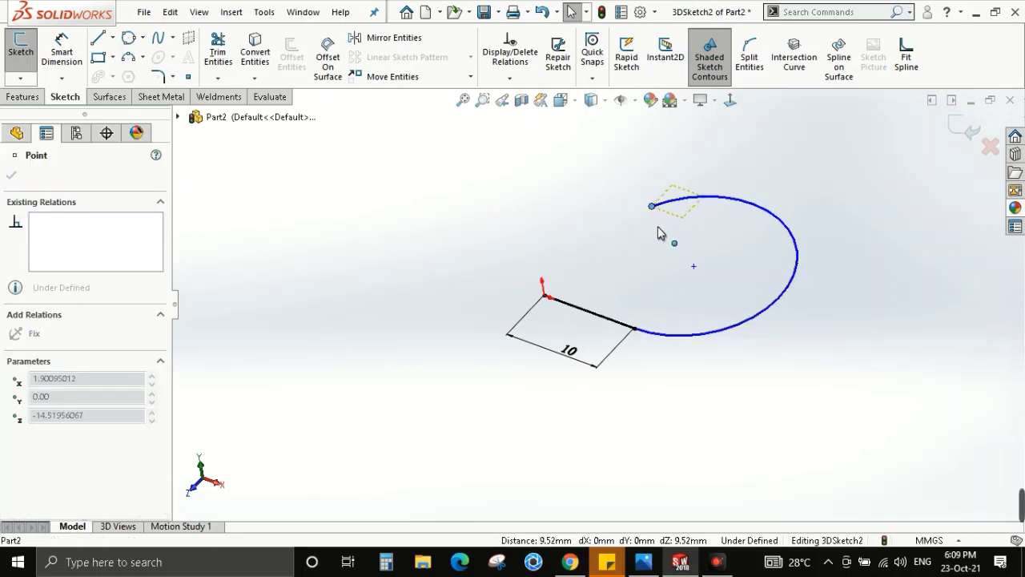
# Dimension the arc radius to 5 mm.
pyautogui.press('d')
pyautogui.click(785, 297)
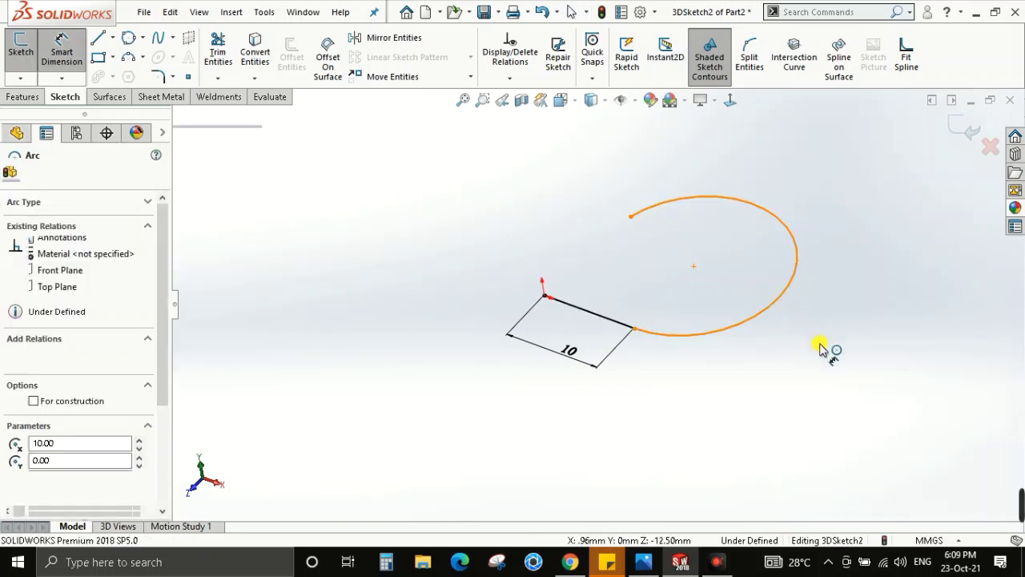
pyautogui.click(822, 349)
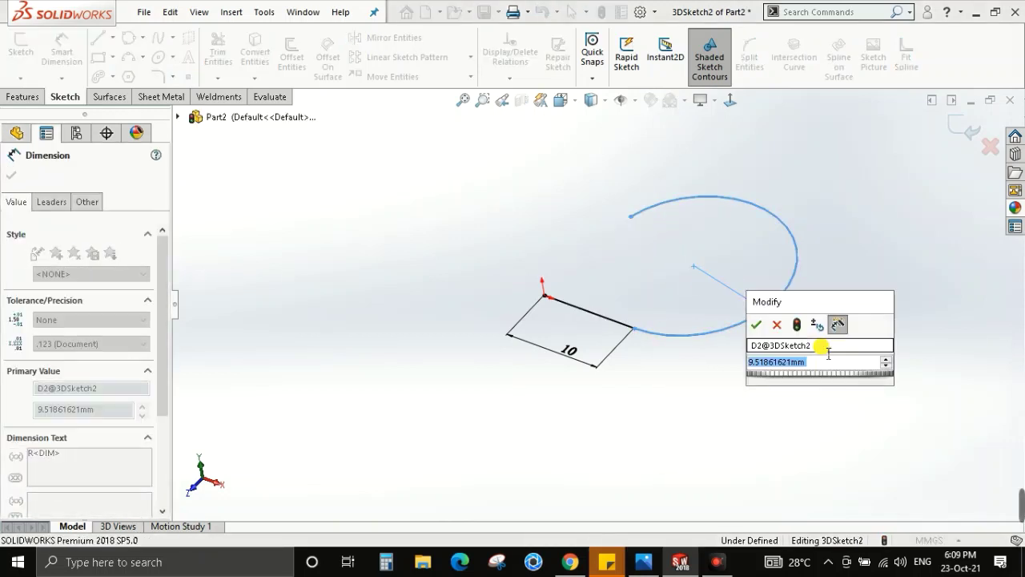
pyautogui.write('5')
pyautogui.press('Return')
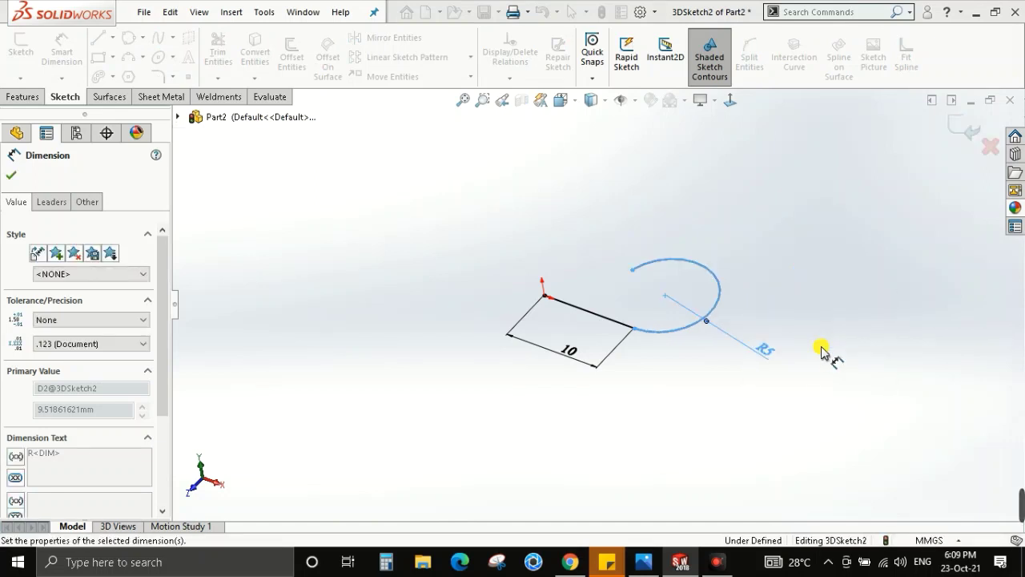
pyautogui.press('Escape')
pyautogui.moveTo(663, 339); pyautogui.dragTo(720, 382, button='middle')
pyautogui.scroll(-4, 617, 263)
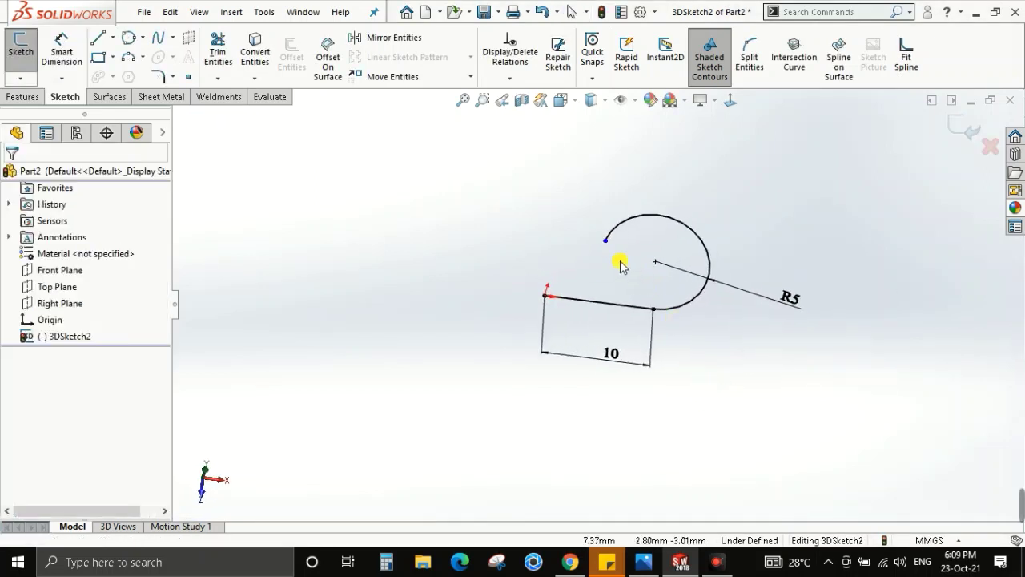
# Add an Along X relation between the arc centre and the line's end point.
pyautogui.click(575, 236)
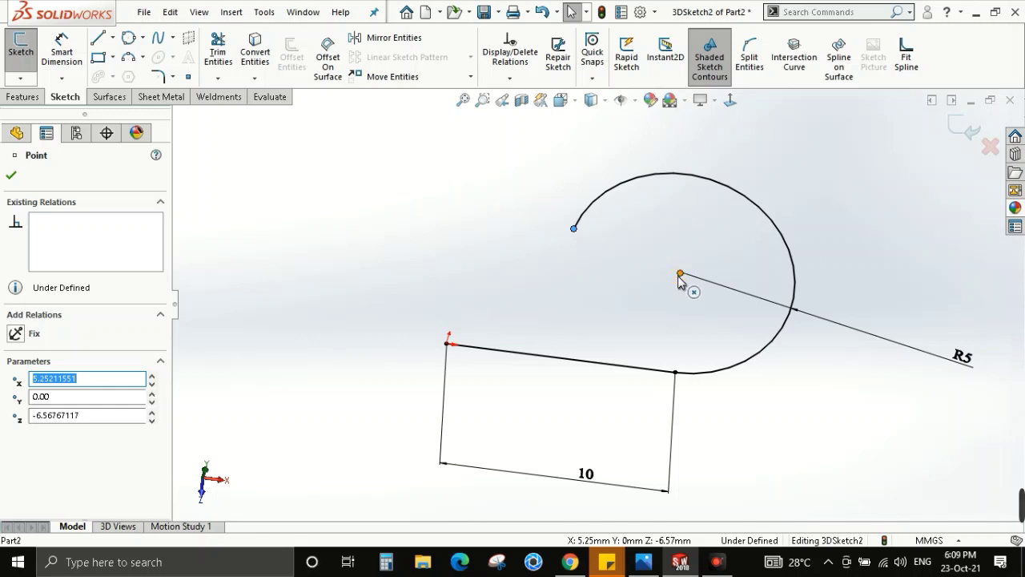
pyautogui.keyDown('ctrl'); pyautogui.click(680, 274); pyautogui.keyUp('ctrl')
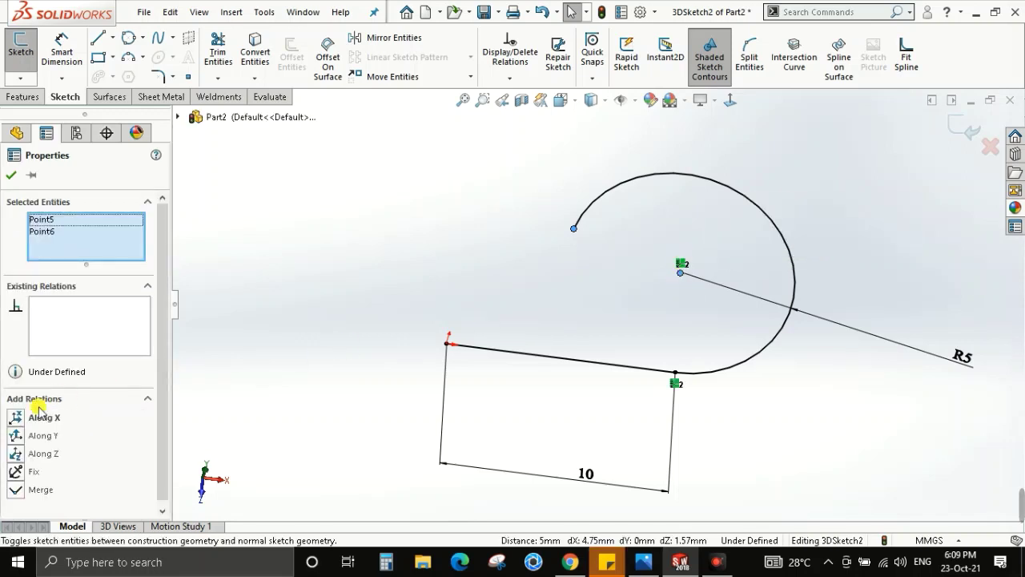
pyautogui.click(14, 421)
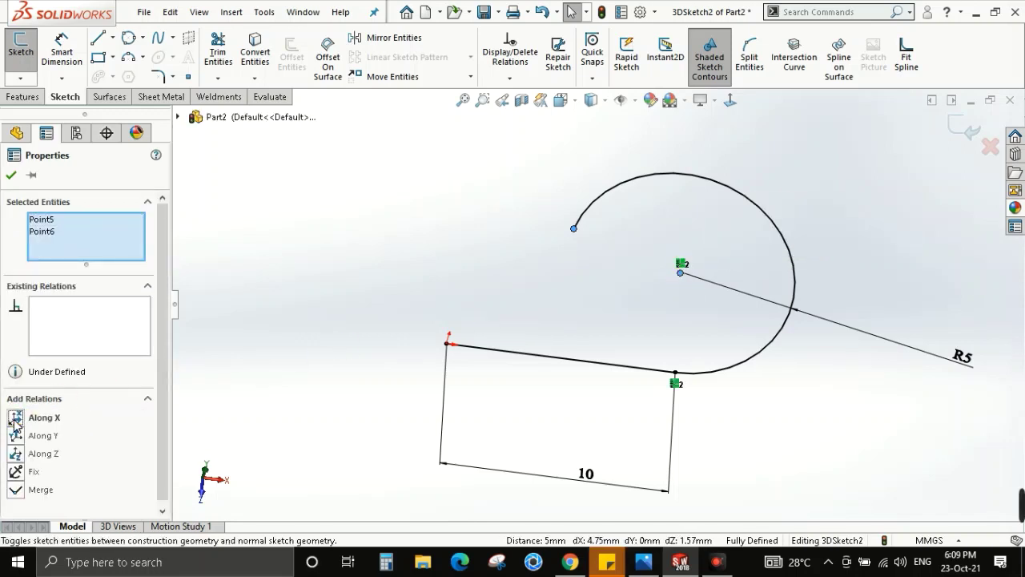
pyautogui.click(708, 343)
pyautogui.scroll(3, 708, 343)
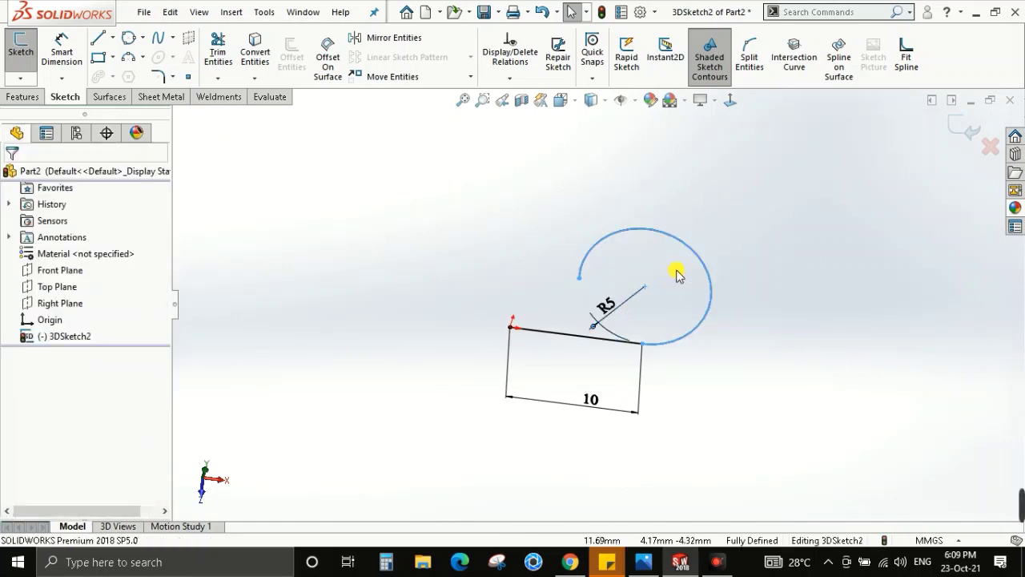
pyautogui.scroll(-3, 677, 270)
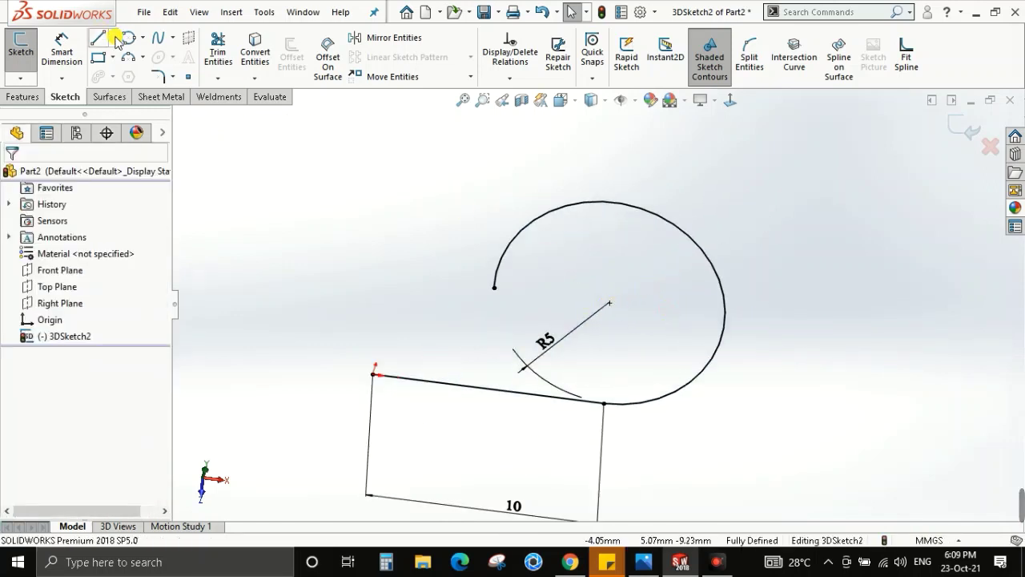
# Split the arc on its right side and align the split point with the arc centre along X.
pyautogui.click(746, 49)
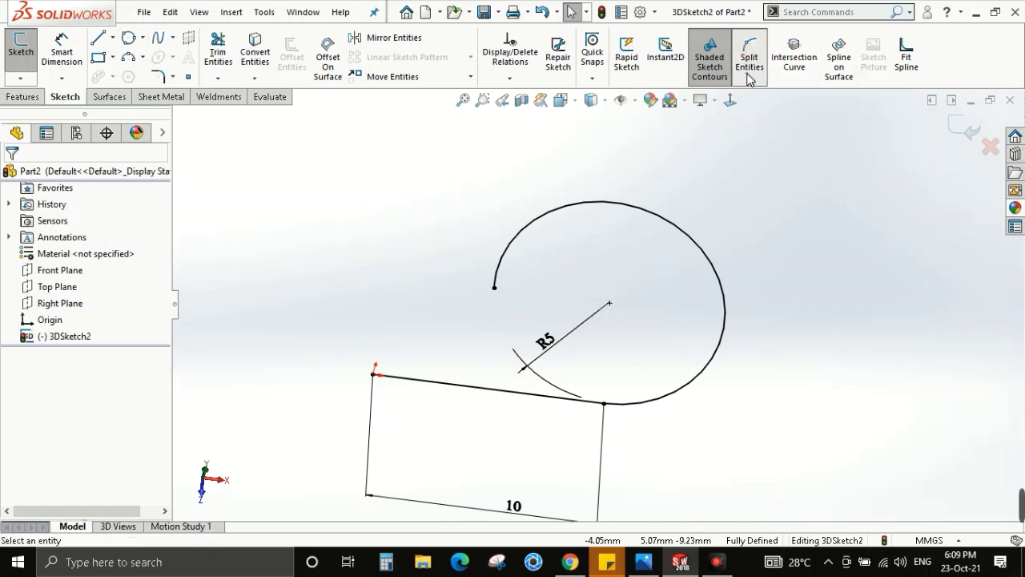
pyautogui.click(713, 358)
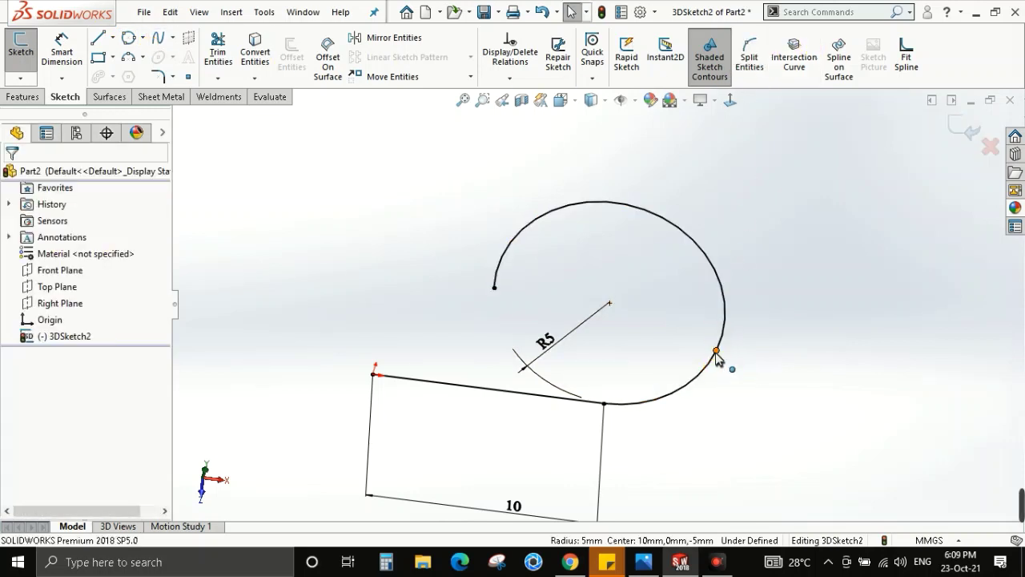
pyautogui.click(717, 358)
pyautogui.keyDown('ctrl'); pyautogui.click(608, 302); pyautogui.keyUp('ctrl')
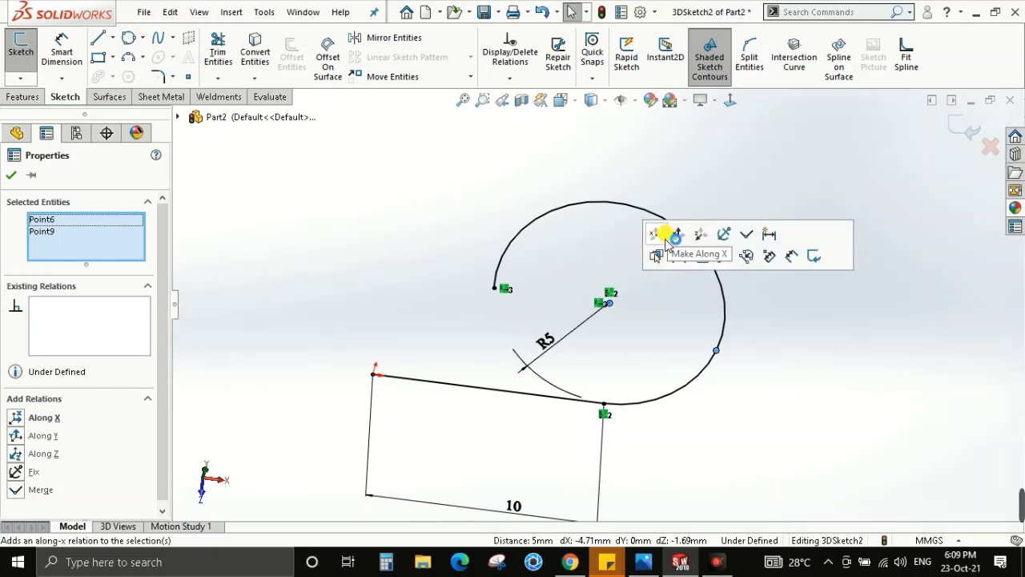
pyautogui.click(655, 233)
pyautogui.click(713, 327)
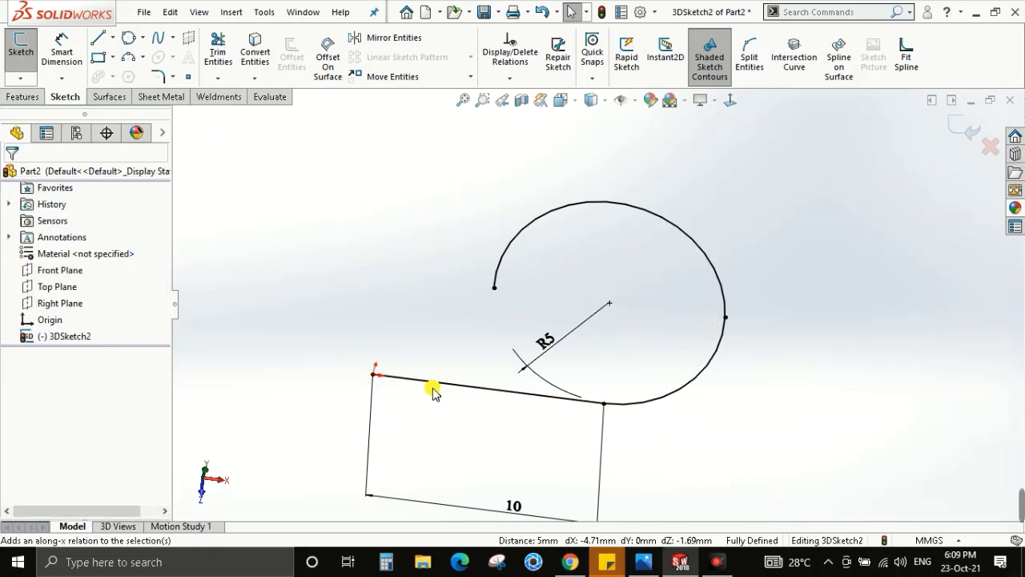
# Convert the upper portion of the split arc to construction geometry.
pyautogui.click(697, 253)
pyautogui.click(762, 200)
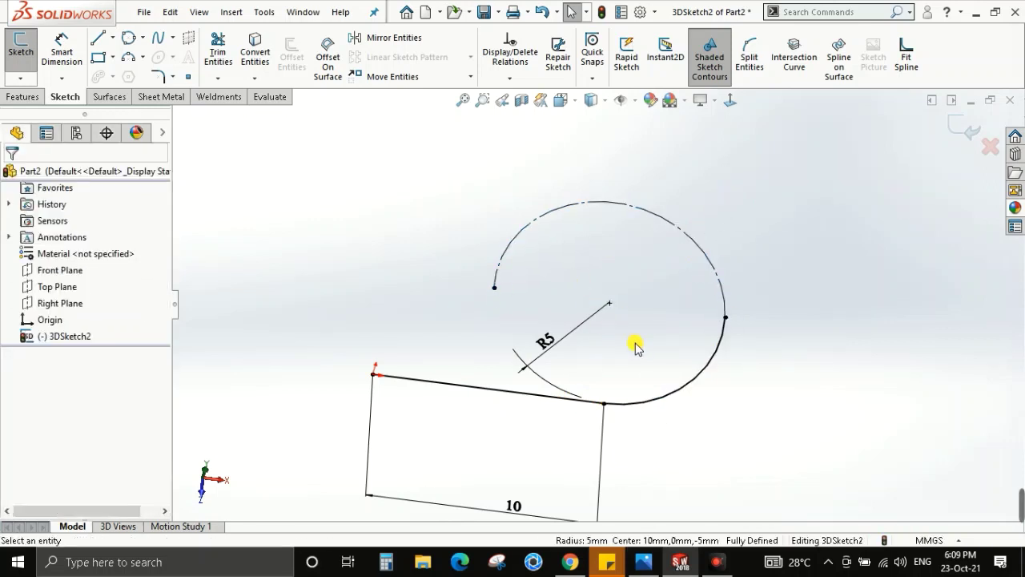
pyautogui.moveTo(635, 346)
pyautogui.mouseDown(button='middle')
pyautogui.moveTo(641, 201)
pyautogui.moveTo(609, 201)
pyautogui.moveTo(641, 201)
pyautogui.moveTo(508, 340)
pyautogui.mouseUp(button='middle')
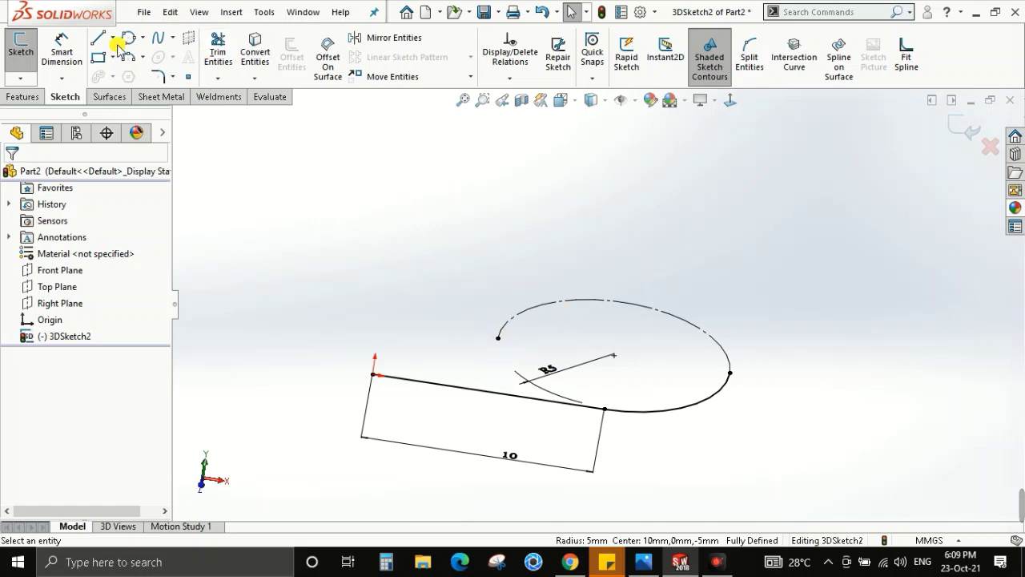
# Draw two construction lines from the arc's open end.
pyautogui.click(498, 338)
pyautogui.click(480, 432)
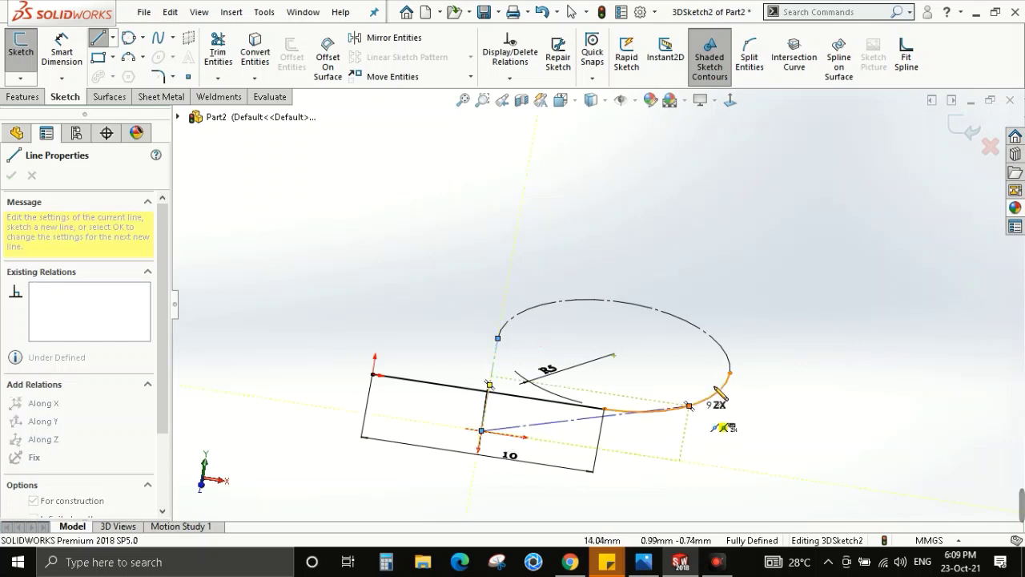
pyautogui.click(730, 373)
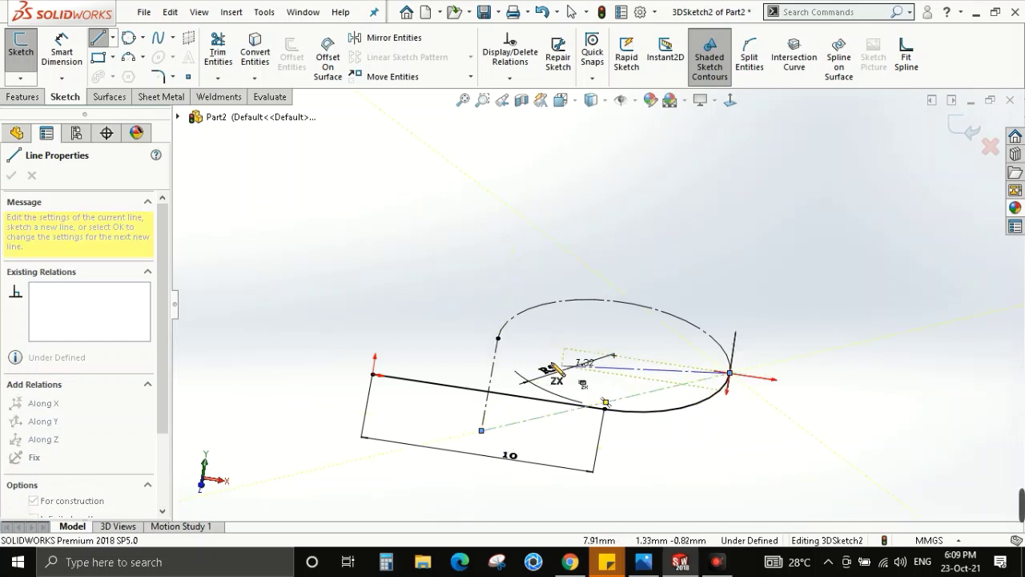
pyautogui.press('Escape')
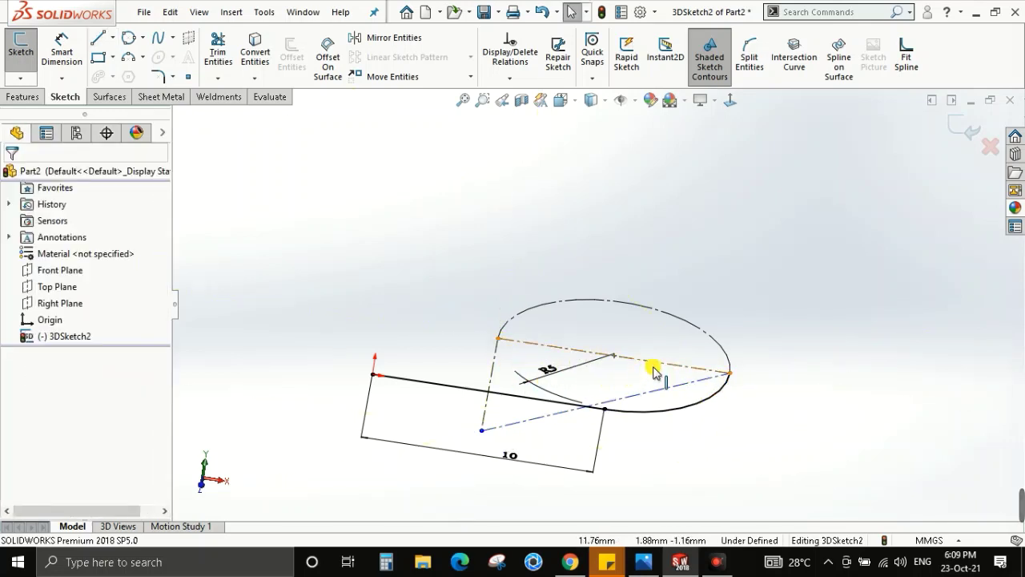
pyautogui.moveTo(652, 368); pyautogui.dragTo(657, 352, button='right')
# Dimension the angle between those construction lines to 30°.
pyautogui.click(647, 397)
pyautogui.click(642, 393)
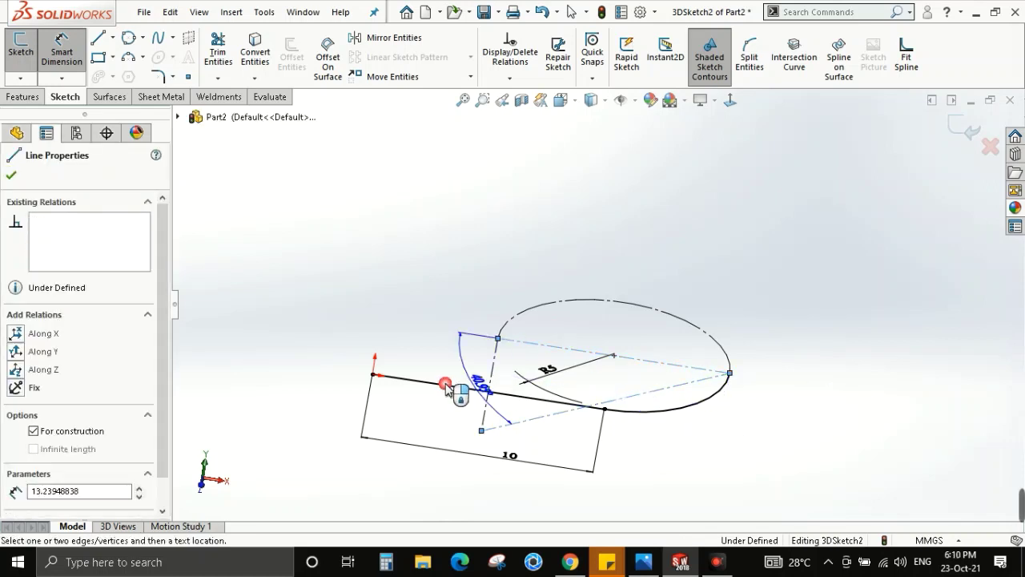
pyautogui.click(430, 381)
pyautogui.click(430, 381)
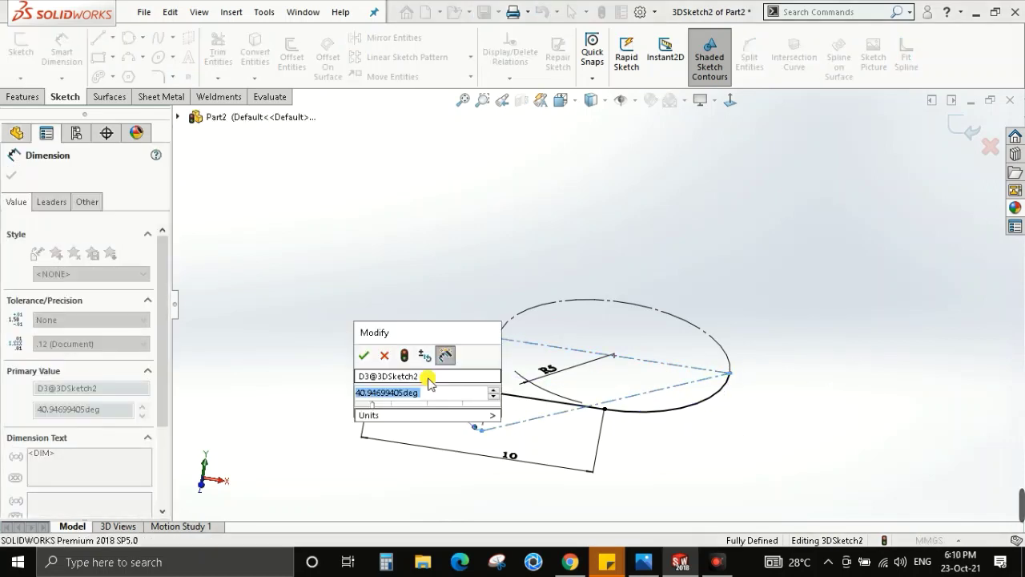
pyautogui.write('30')
pyautogui.press('Return')
pyautogui.press('Escape')
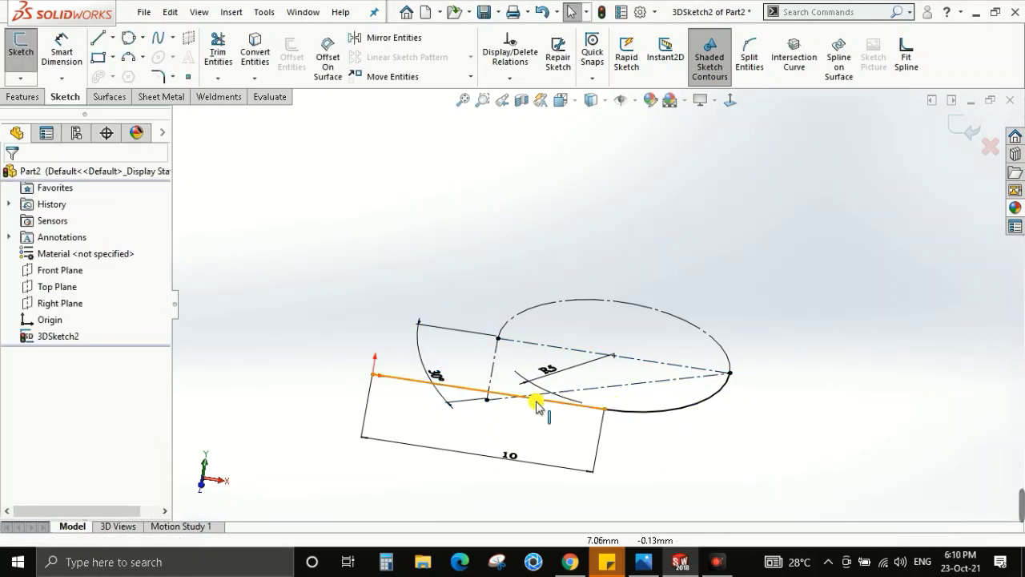
pyautogui.moveTo(533, 402)
pyautogui.mouseDown(button='middle')
pyautogui.moveTo(560, 360)
pyautogui.moveTo(585, 439)
pyautogui.moveTo(569, 446)
pyautogui.mouseUp(button='middle')
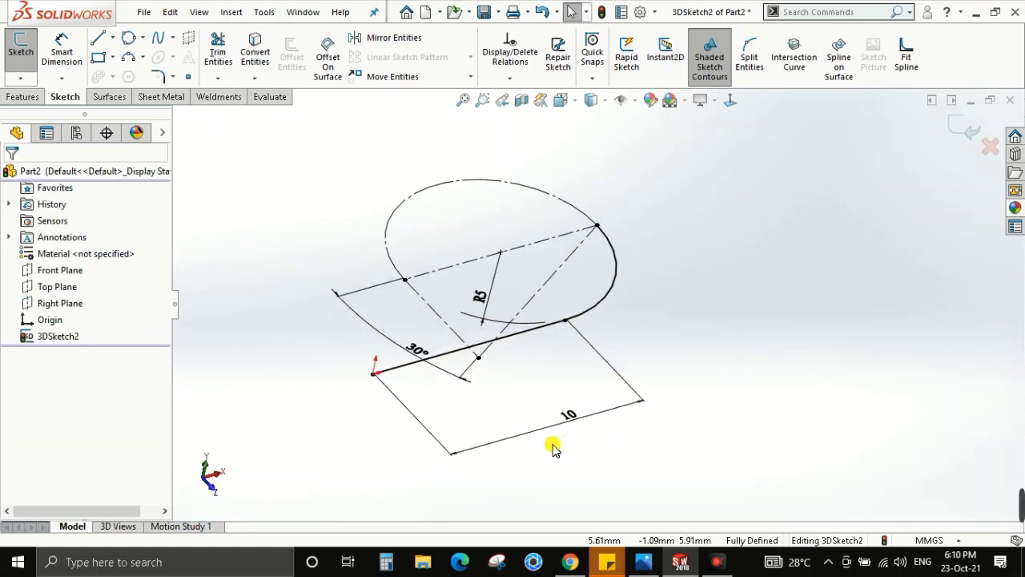
# Undo to remove the 40.95° angle dimension and the old construction lines.
pyautogui.hotkey('ctrl', 'z')
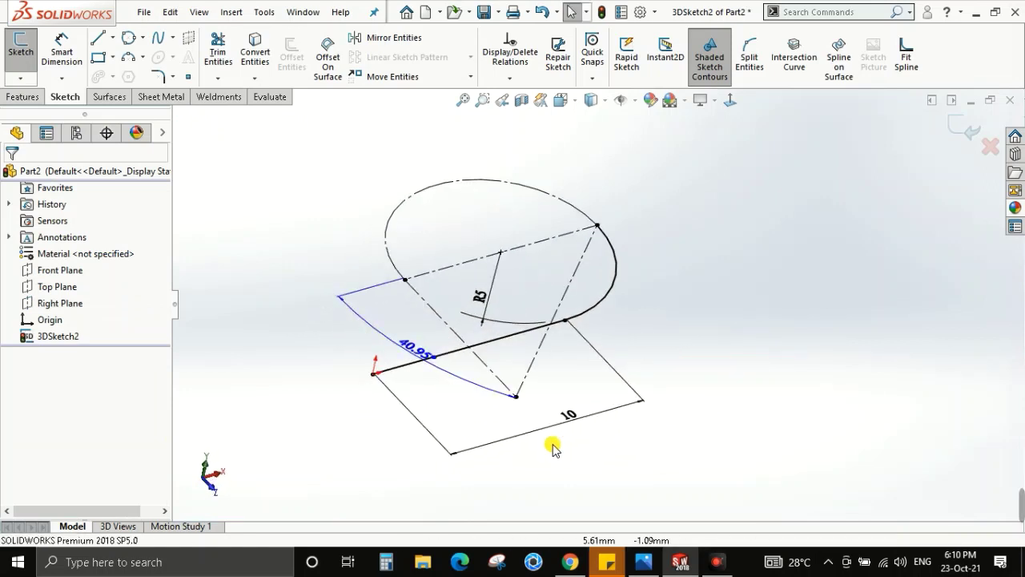
pyautogui.hotkey('ctrl', 'z')
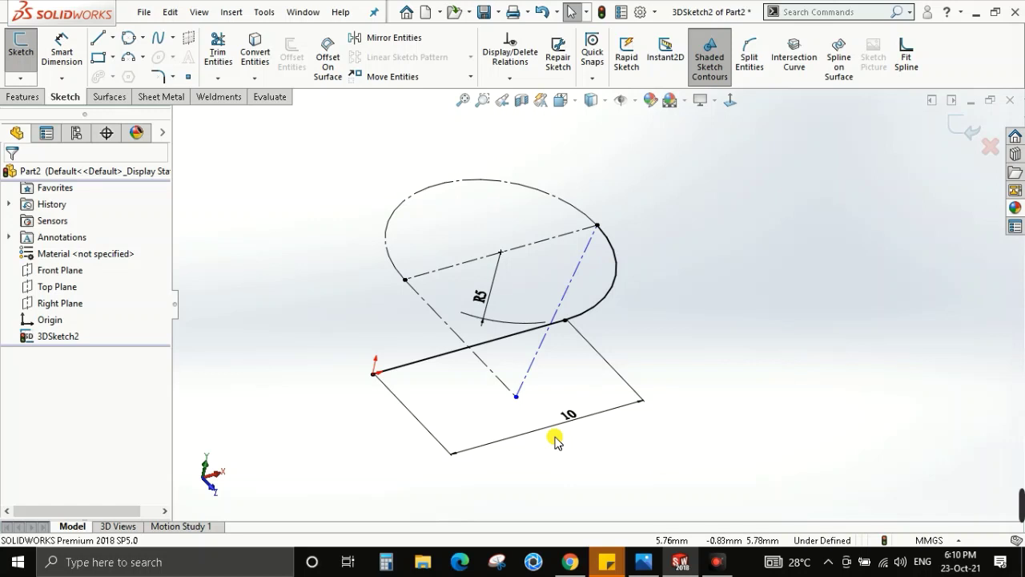
pyautogui.hotkey('ctrl', 'z')
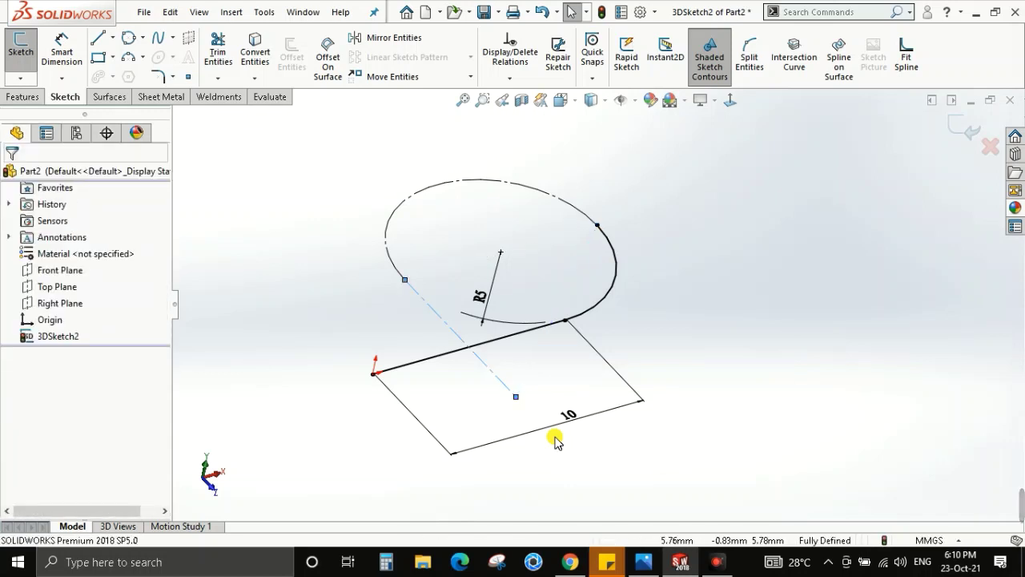
pyautogui.hotkey('ctrl', 'z')
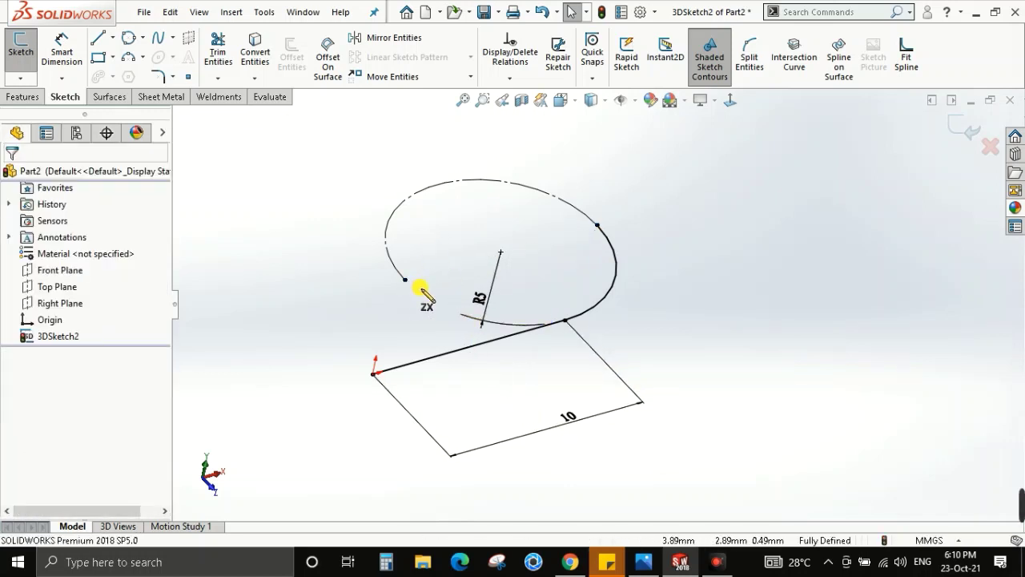
# Draw new lines from the arc's left endpoint down and across to its other endpoint.
pyautogui.press('l')
pyautogui.click(404, 279)
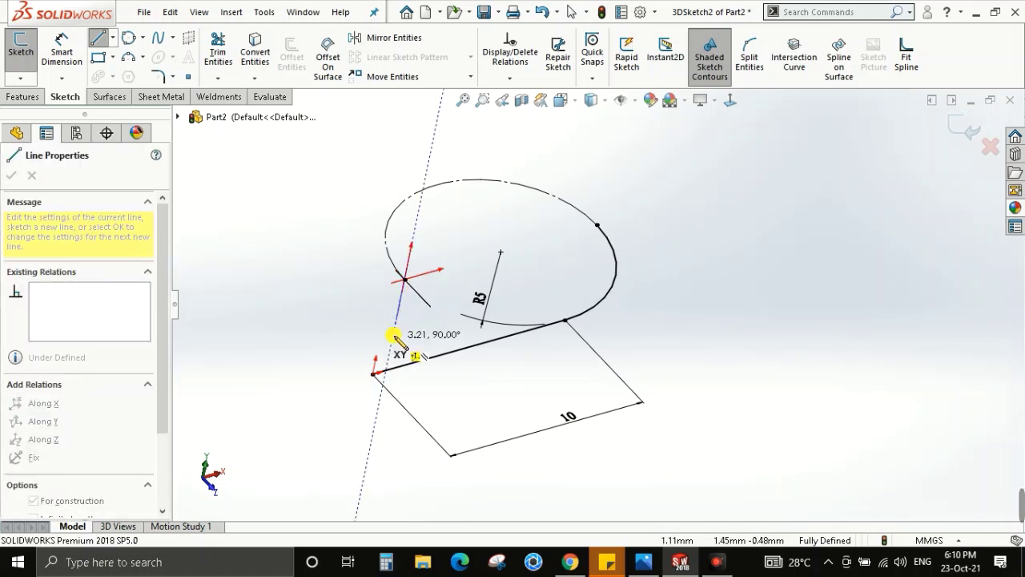
pyautogui.click(393, 329)
pyautogui.click(599, 226)
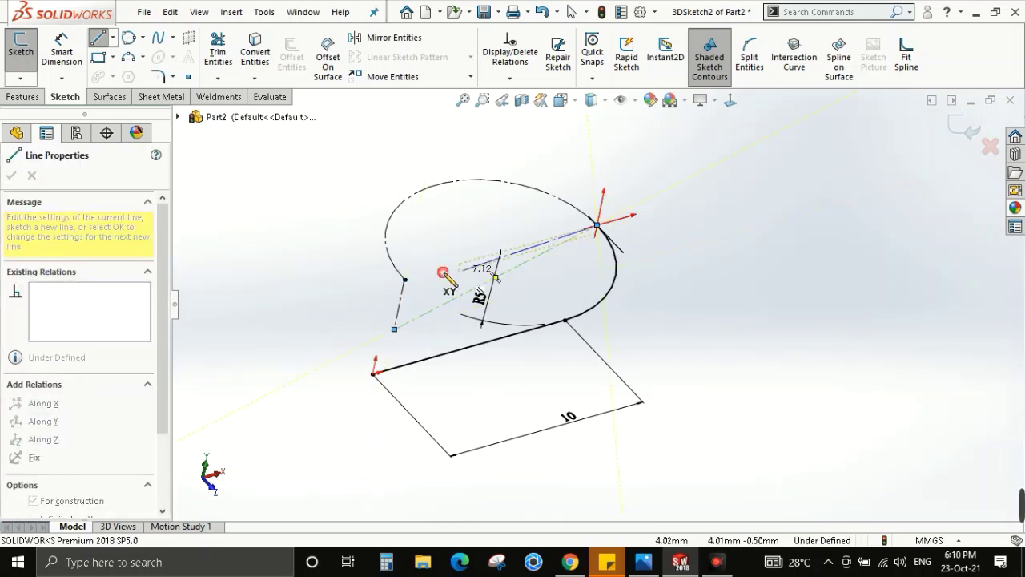
pyautogui.press('Escape')
# Set the angle between the two new lines to 30°.
pyautogui.moveTo(447, 326); pyautogui.dragTo(423, 270, button='right')
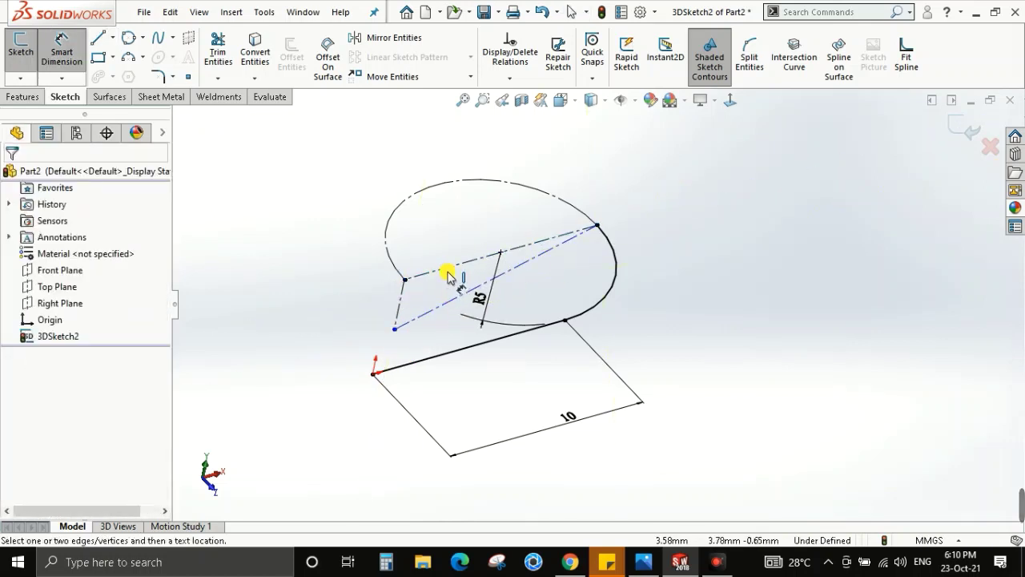
pyautogui.click(437, 271)
pyautogui.click(435, 309)
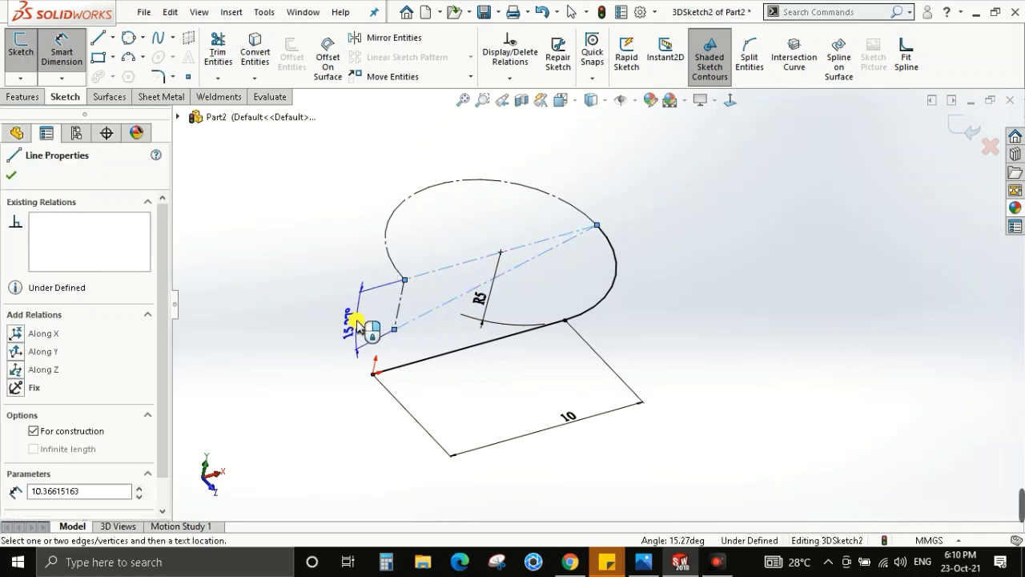
pyautogui.click(358, 323)
pyautogui.write('30')
pyautogui.press('Return')
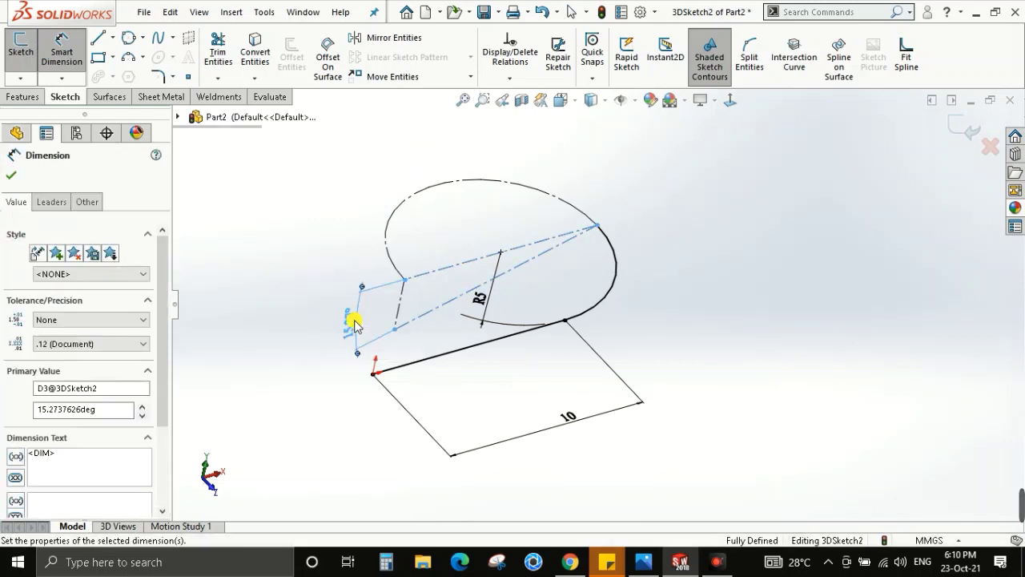
pyautogui.press('Escape')
pyautogui.moveTo(578, 297)
pyautogui.mouseDown(button='middle')
pyautogui.moveTo(510, 253)
pyautogui.moveTo(526, 320)
pyautogui.moveTo(514, 286)
pyautogui.moveTo(480, 272)
pyautogui.mouseUp(button='middle')
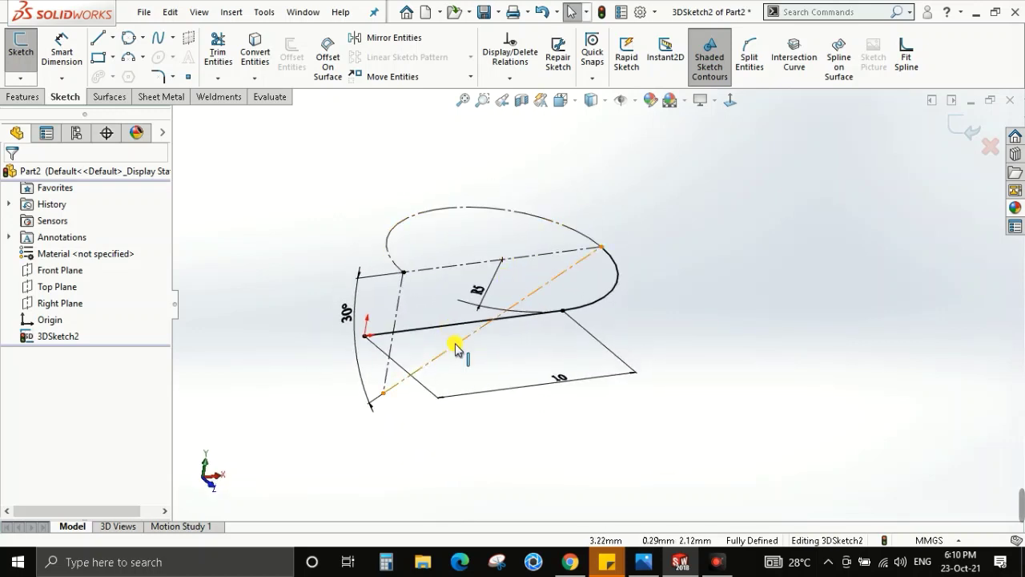
pyautogui.moveTo(455, 347)
pyautogui.mouseDown(button='middle')
pyautogui.moveTo(524, 232)
pyautogui.moveTo(521, 265)
pyautogui.moveTo(463, 315)
pyautogui.mouseUp(button='middle')
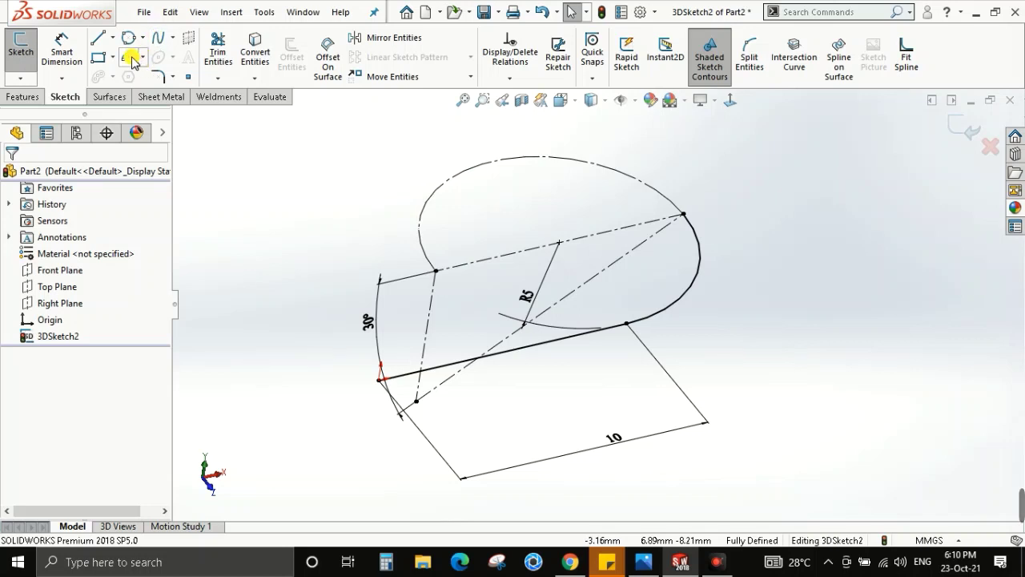
# Draw a three-point arc from the thick straight line to the first arc's upper endpoint.
pyautogui.moveTo(522, 270); pyautogui.dragTo(474, 359, button='right')
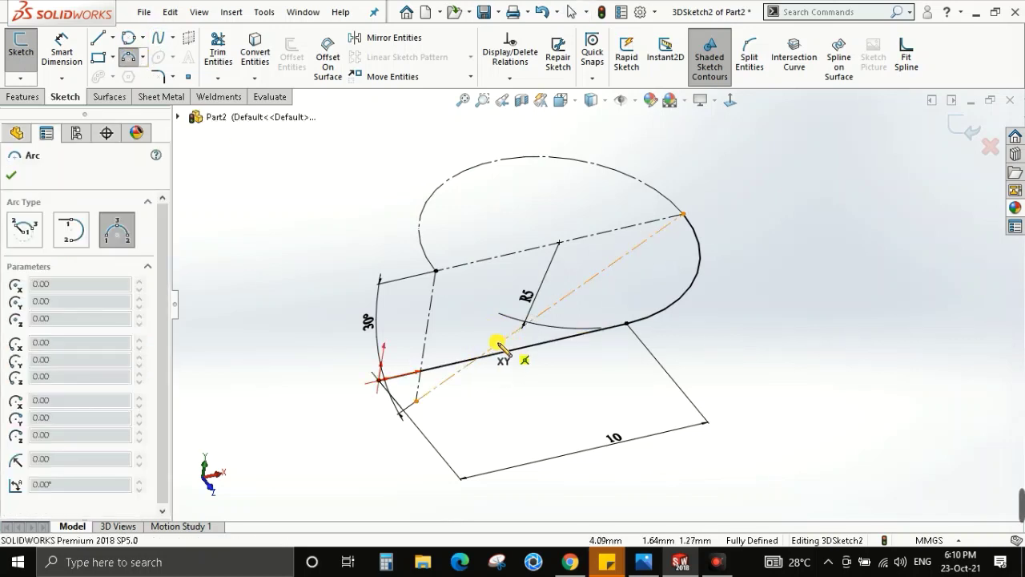
pyautogui.click(496, 346)
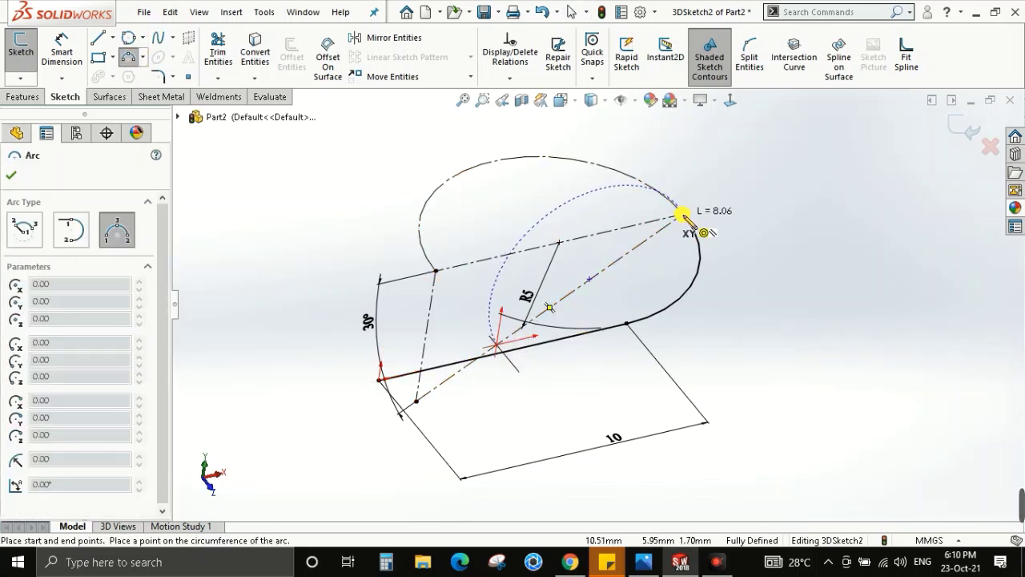
pyautogui.click(681, 214)
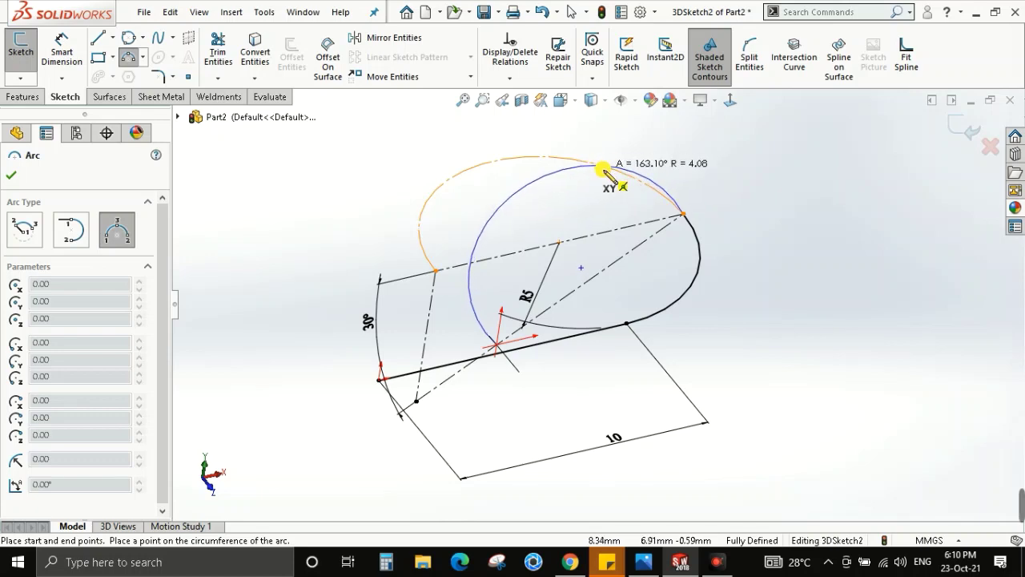
pyautogui.click(591, 163)
pyautogui.press('Escape')
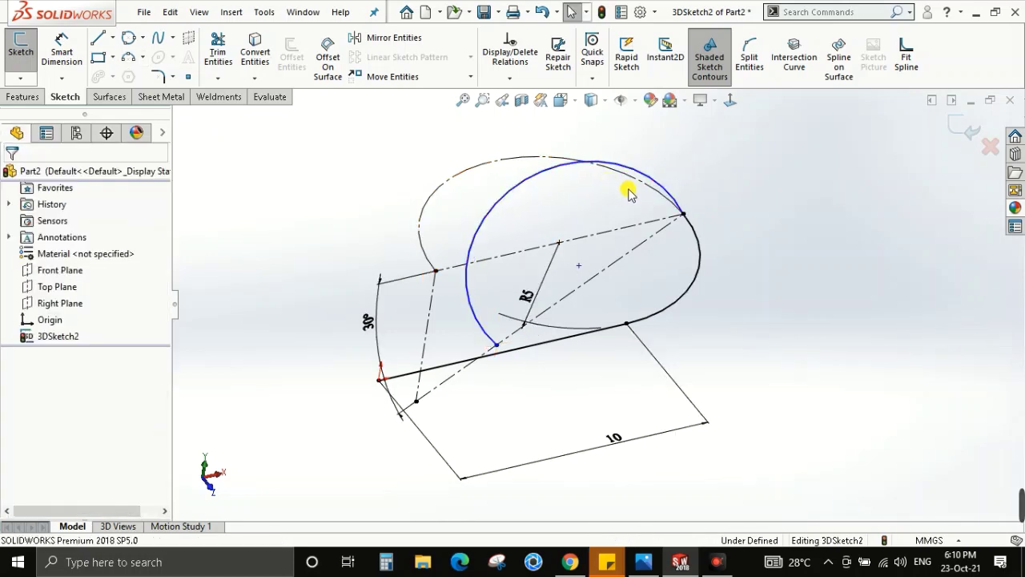
pyautogui.moveTo(629, 193)
pyautogui.mouseDown(button='middle')
pyautogui.moveTo(675, 172)
pyautogui.moveTo(709, 211)
pyautogui.moveTo(670, 206)
pyautogui.moveTo(623, 149)
pyautogui.mouseUp(button='middle')
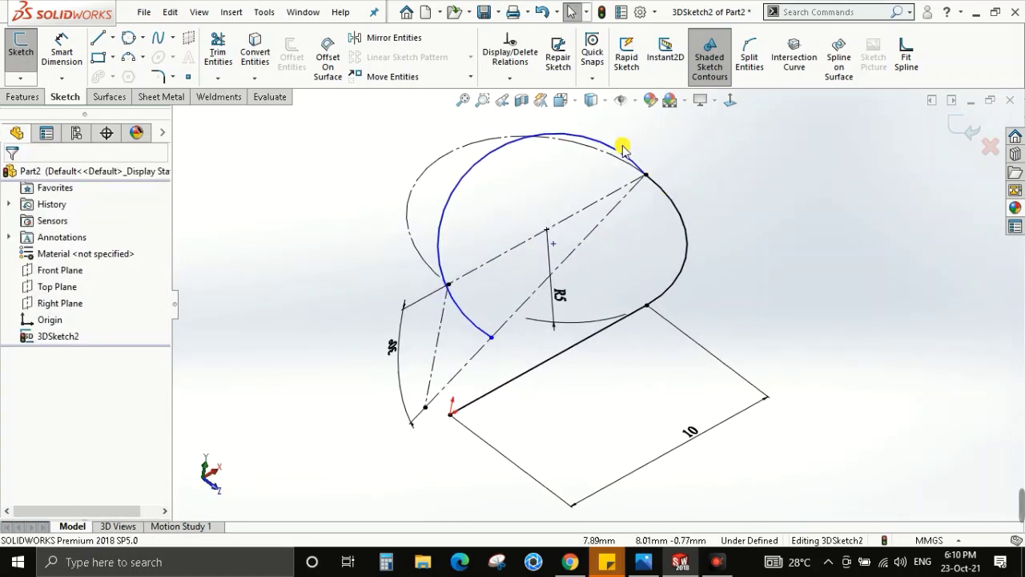
# Dimension the new arc's radius to 5.
pyautogui.press('d')
pyautogui.click(497, 183)
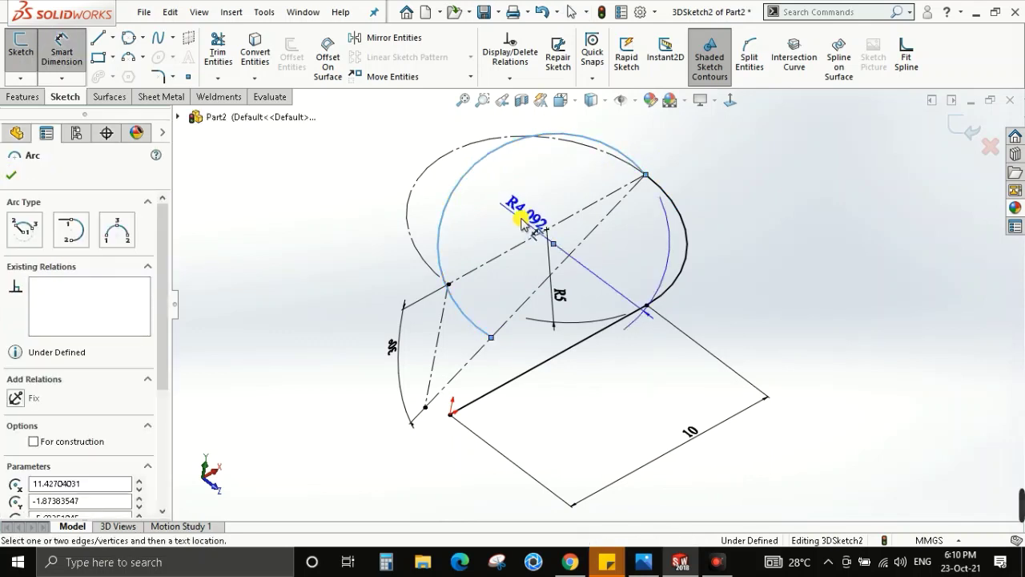
pyautogui.click(500, 200)
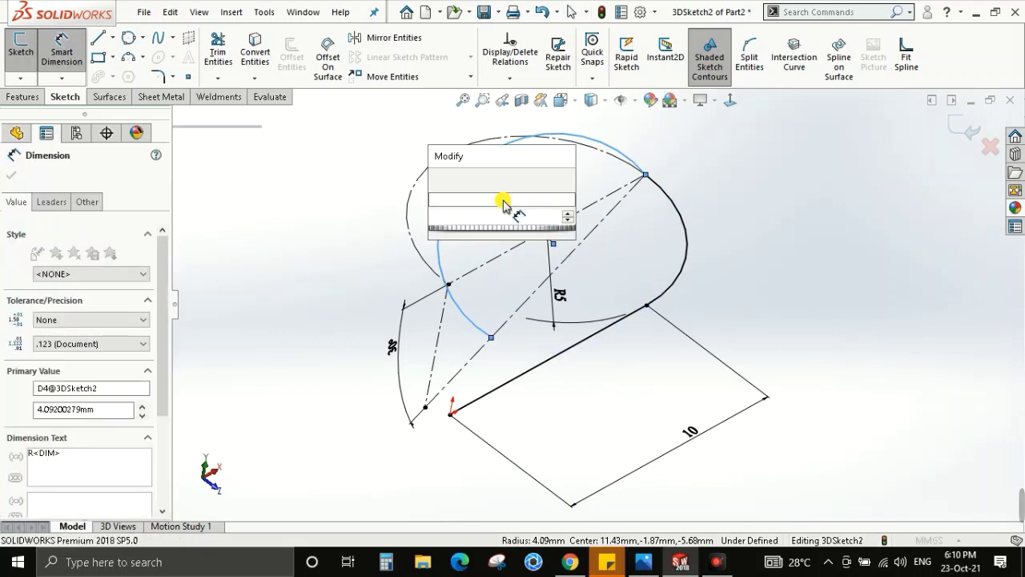
pyautogui.write('5')
pyautogui.press('Return')
pyautogui.press('Escape')
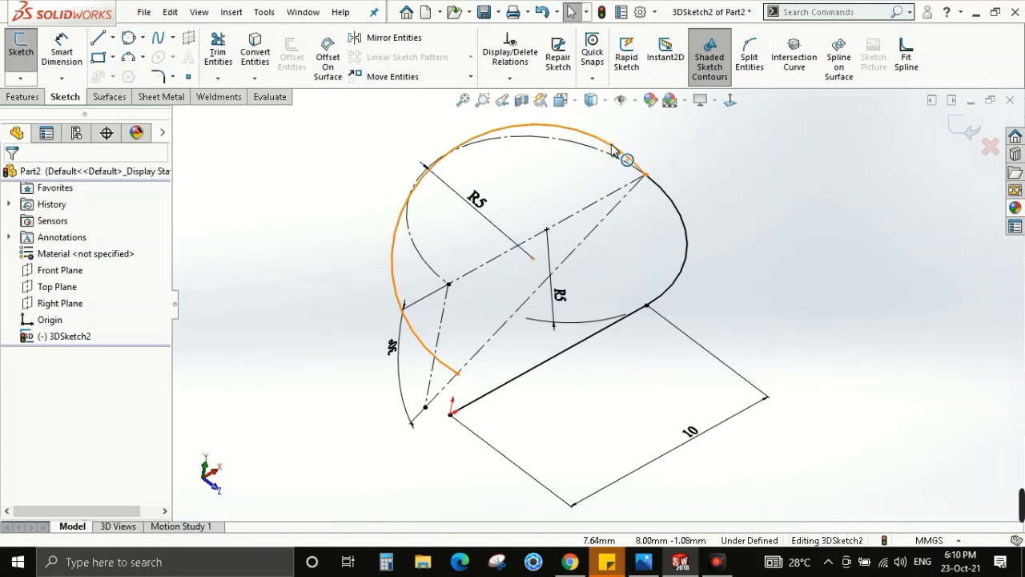
# Try a tangent relation between the two arcs, then undo it as unsolvable.
pyautogui.click(615, 152)
pyautogui.keyDown('ctrl'); pyautogui.click(668, 189); pyautogui.keyUp('ctrl')
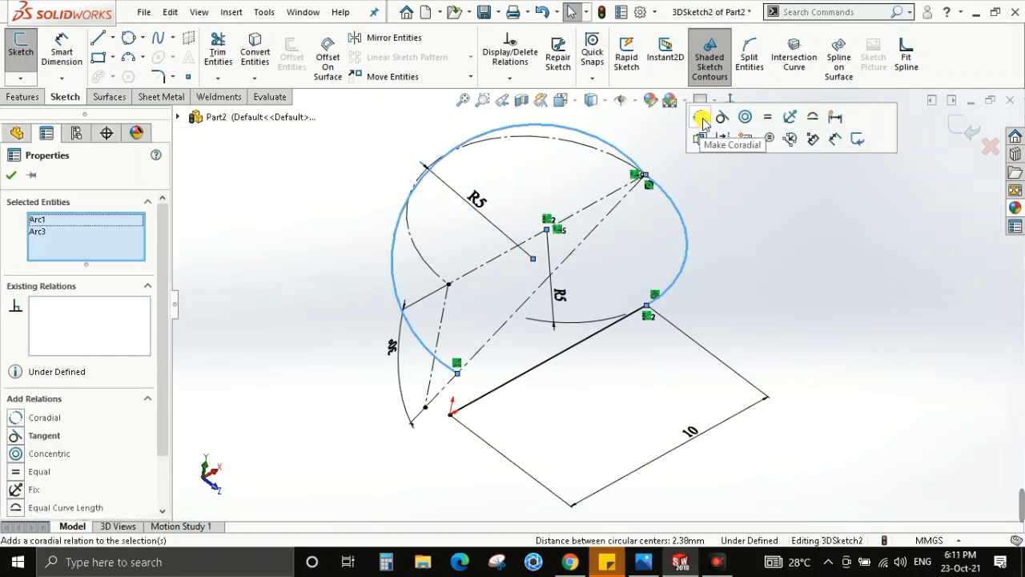
pyautogui.click(722, 117)
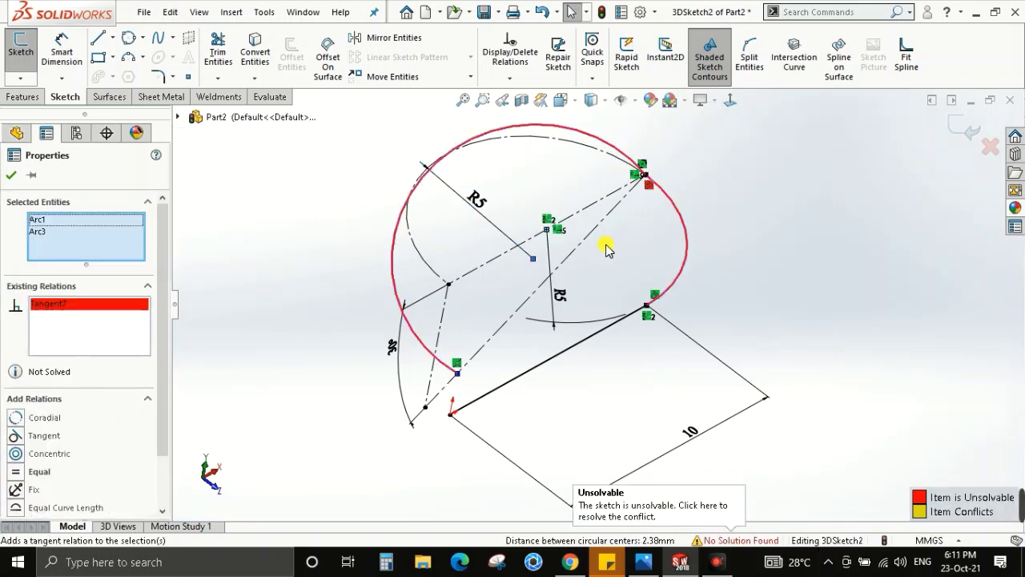
pyautogui.hotkey('ctrl', 'z')
pyautogui.moveTo(549, 321)
pyautogui.mouseDown(button='middle')
pyautogui.moveTo(550, 279)
pyautogui.moveTo(609, 250)
pyautogui.moveTo(613, 343)
pyautogui.moveTo(650, 262)
pyautogui.moveTo(650, 325)
pyautogui.moveTo(636, 284)
pyautogui.moveTo(601, 339)
pyautogui.moveTo(591, 412)
pyautogui.moveTo(623, 363)
pyautogui.moveTo(593, 425)
pyautogui.moveTo(608, 340)
pyautogui.mouseUp(button='middle')
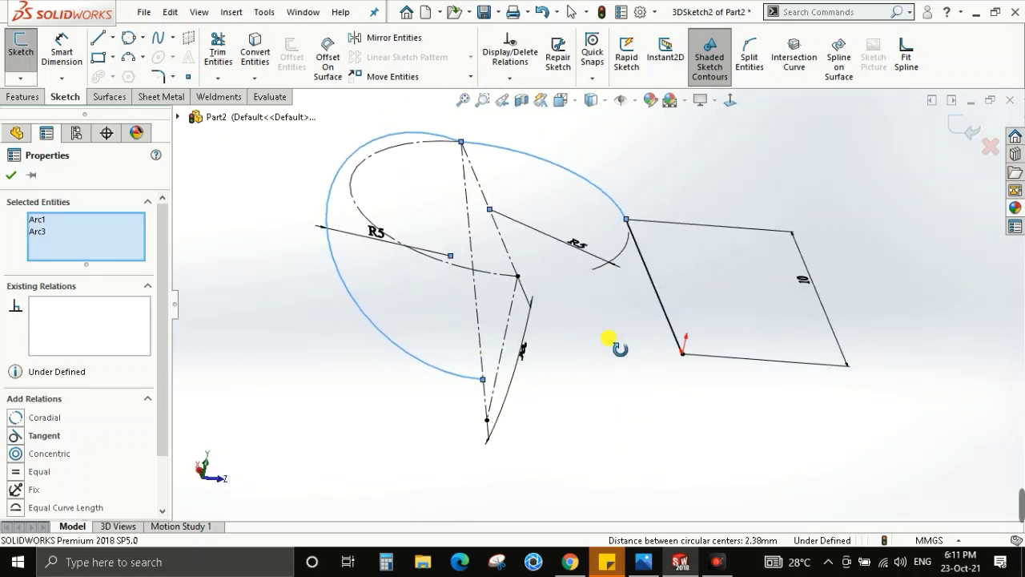
# Delete the new arc's R5 dimension and retry a tangent relation between the arcs.
pyautogui.press('Escape')
pyautogui.click(361, 231)
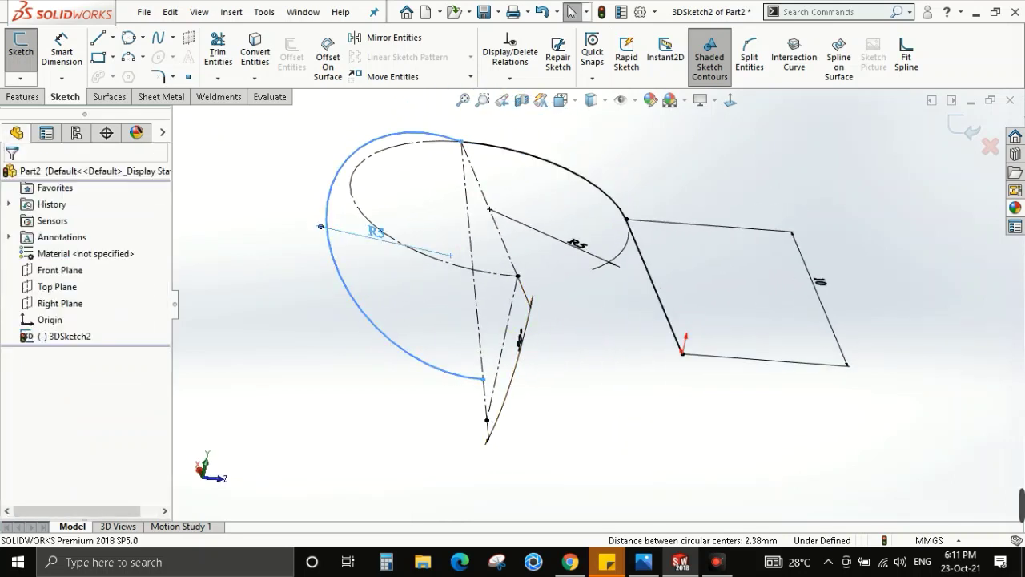
pyautogui.press('Delete')
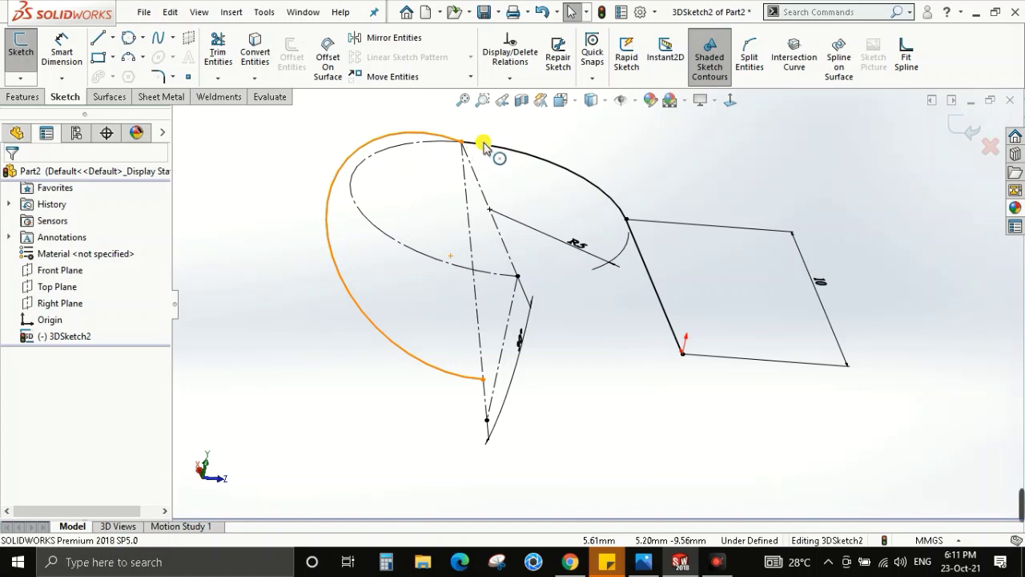
pyautogui.click(485, 147)
pyautogui.keyDown('ctrl'); pyautogui.click(485, 145); pyautogui.keyUp('ctrl')
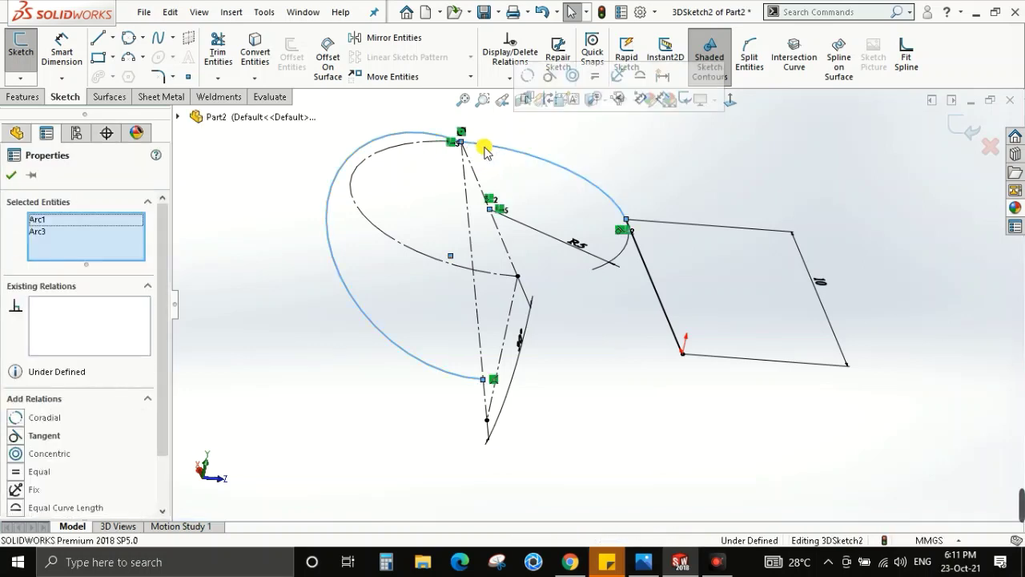
pyautogui.click(551, 76)
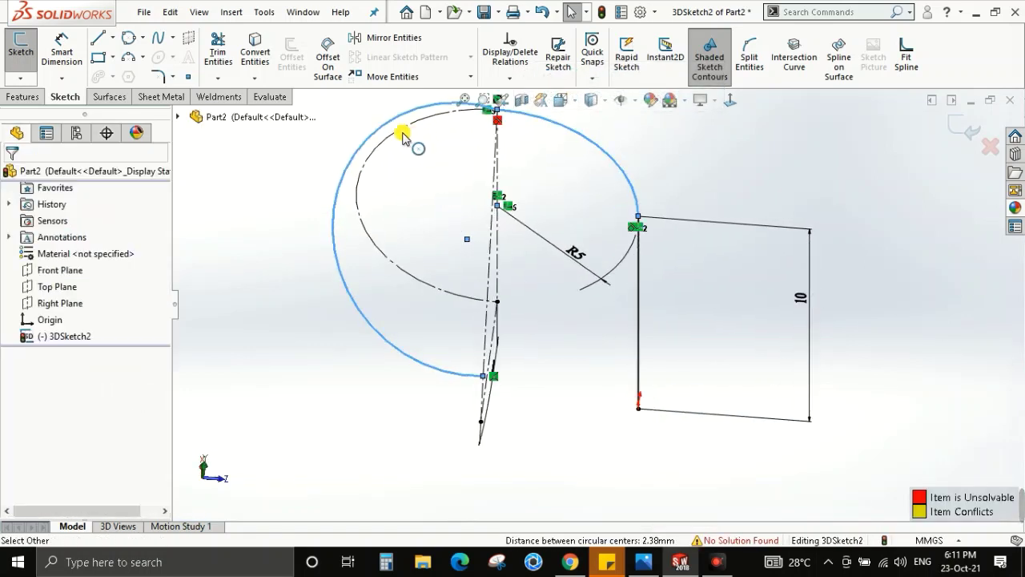
pyautogui.click(430, 165)
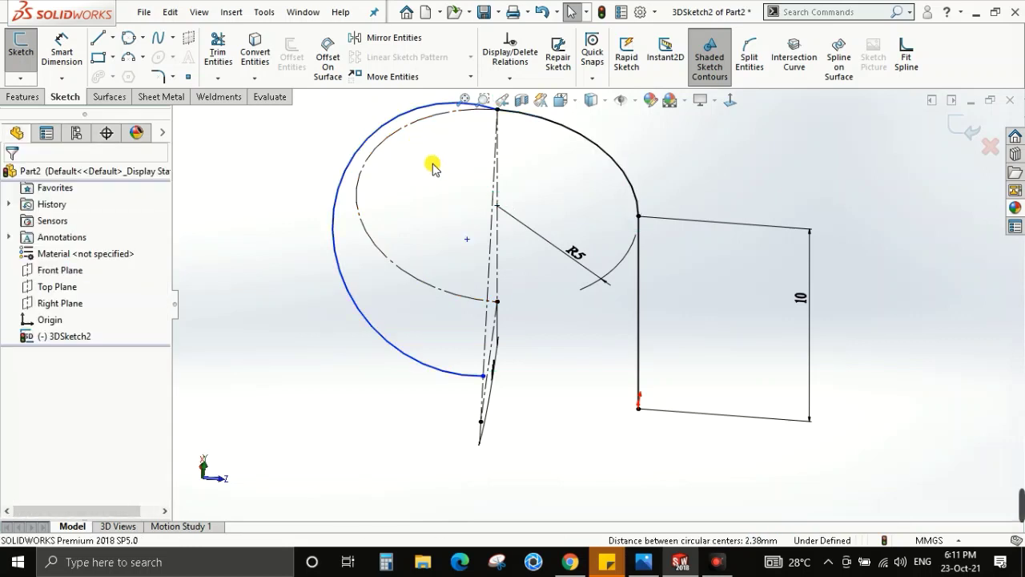
pyautogui.click(411, 117)
pyautogui.moveTo(521, 187)
pyautogui.mouseDown(button='middle')
pyautogui.moveTo(537, 176)
pyautogui.moveTo(515, 147)
pyautogui.moveTo(473, 138)
pyautogui.moveTo(481, 144)
pyautogui.mouseUp(button='middle')
# Draw a small three-point arc from the top of the first arc.
pyautogui.click(122, 60)
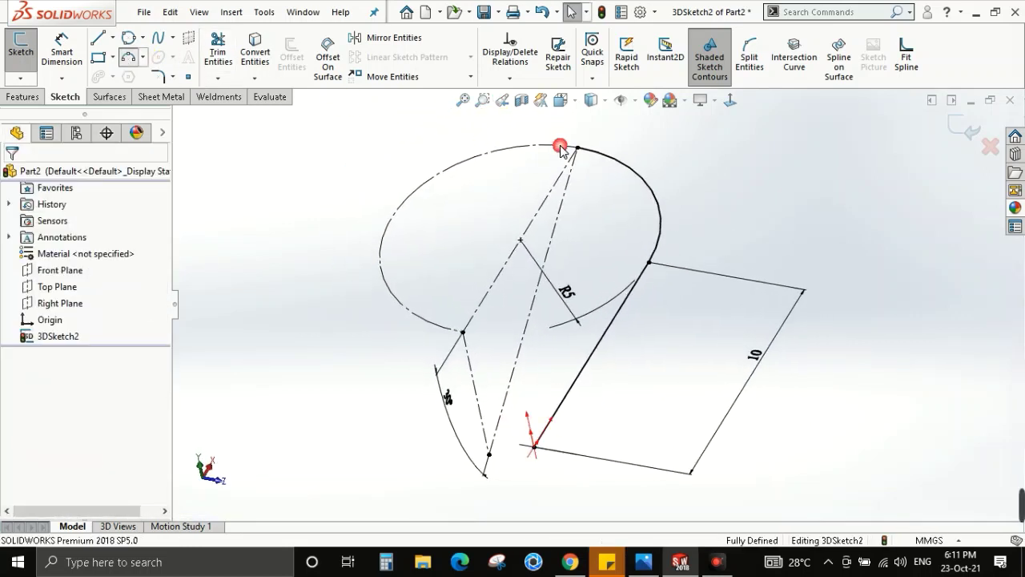
pyautogui.click(577, 148)
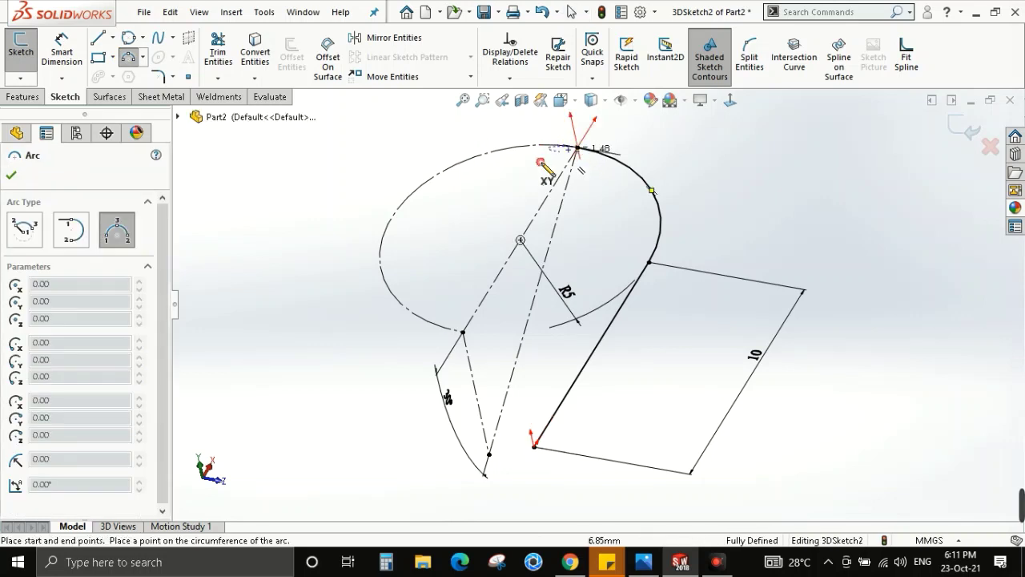
pyautogui.click(531, 307)
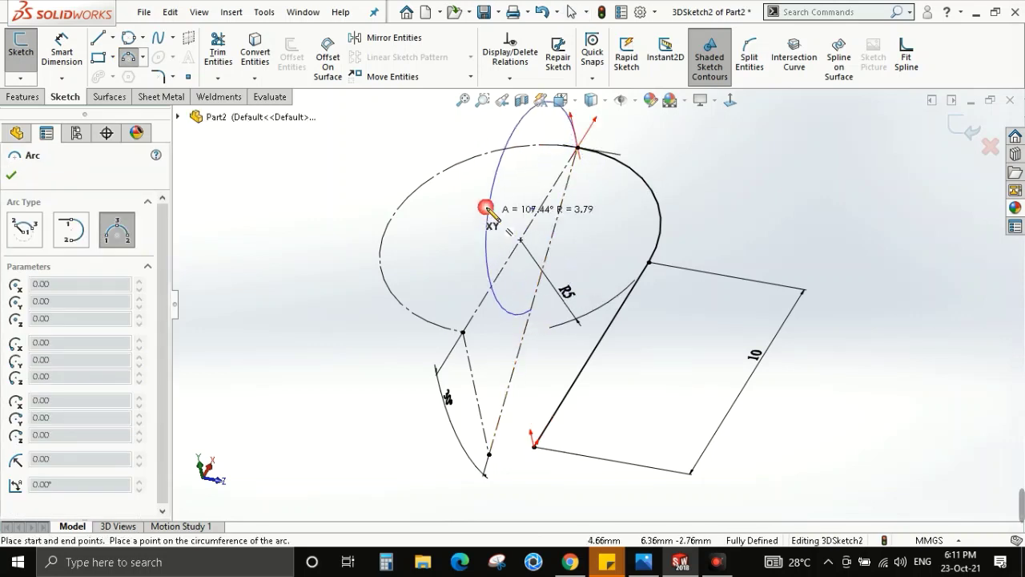
pyautogui.click(547, 150)
pyautogui.press('Escape')
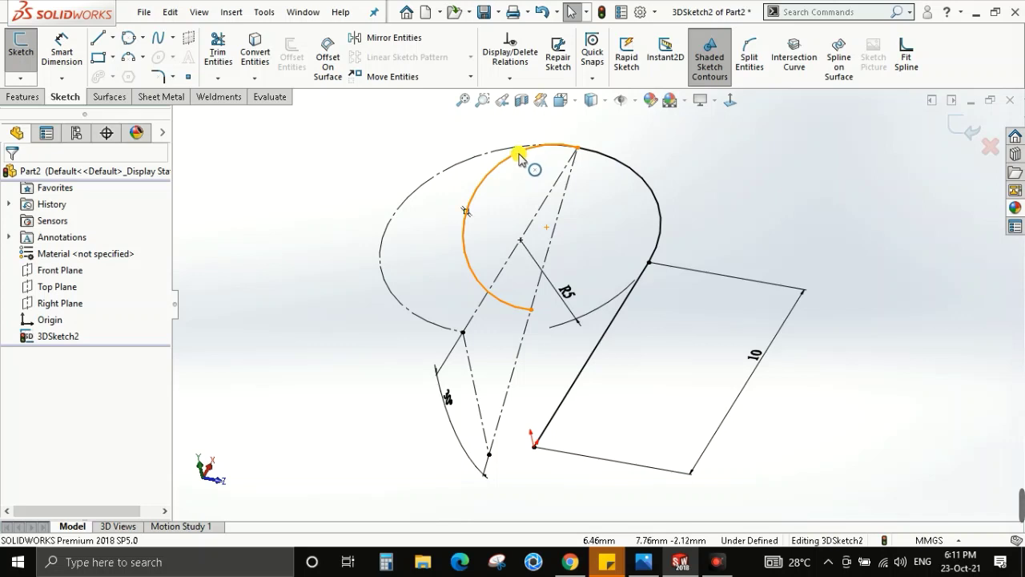
# Make the small arc tangent to the big circle's arc.
pyautogui.click(587, 178)
pyautogui.keyDown('ctrl'); pyautogui.click(630, 168); pyautogui.keyUp('ctrl')
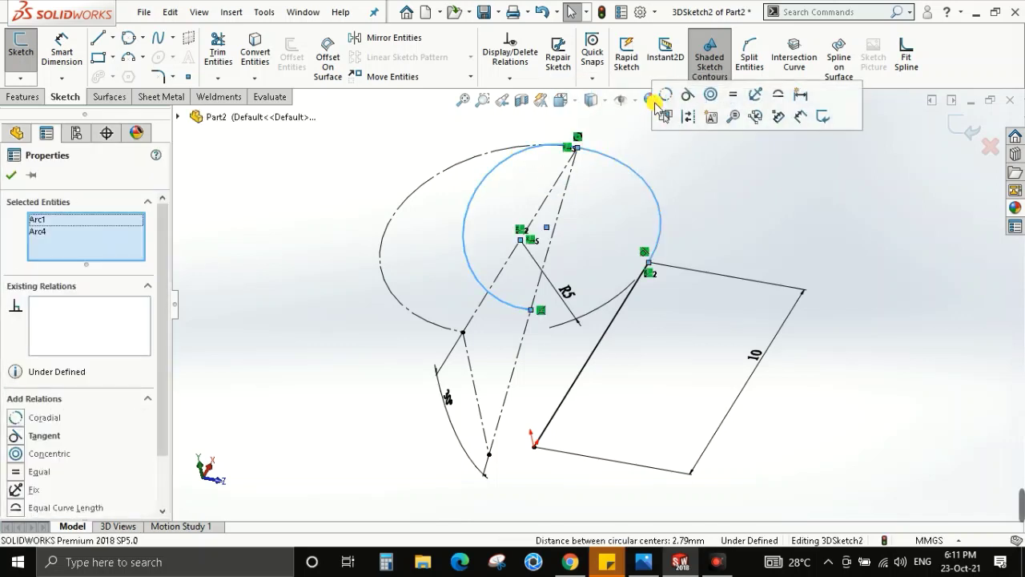
pyautogui.click(687, 96)
pyautogui.click(560, 248)
# Dimension the small arc's radius to 5 mm.
pyautogui.press('d')
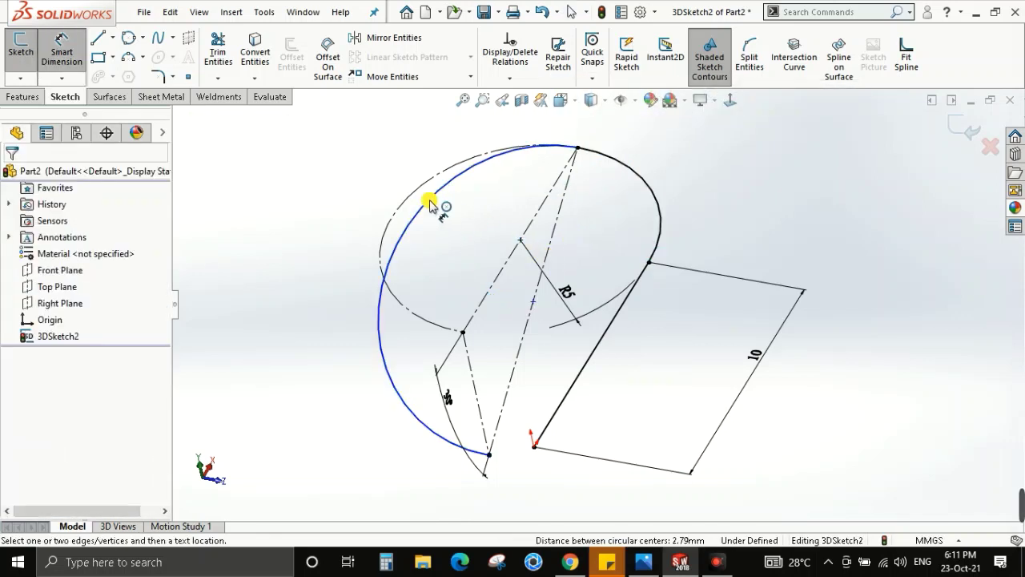
pyautogui.click(448, 264)
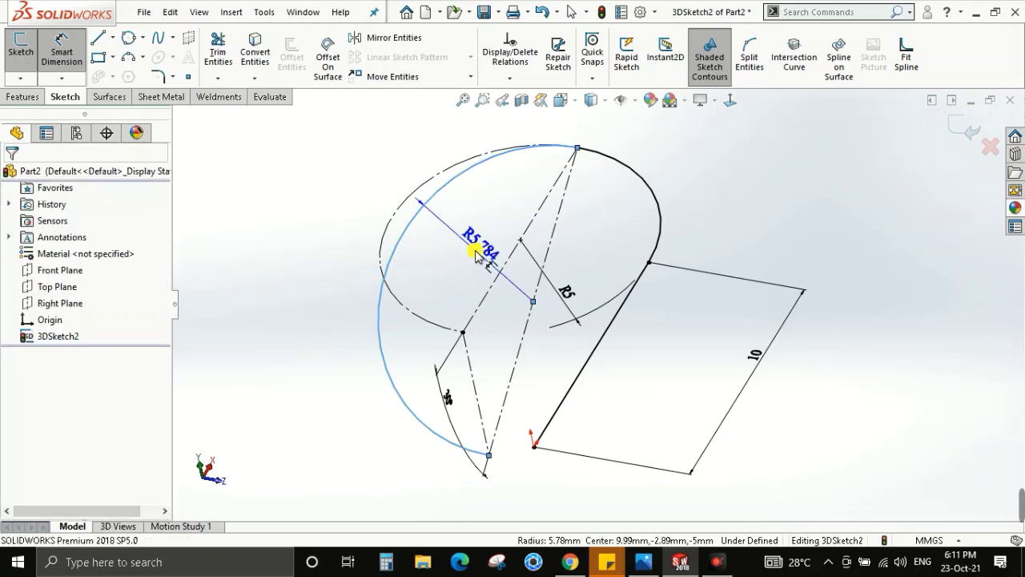
pyautogui.click(477, 252)
pyautogui.write('5.05')
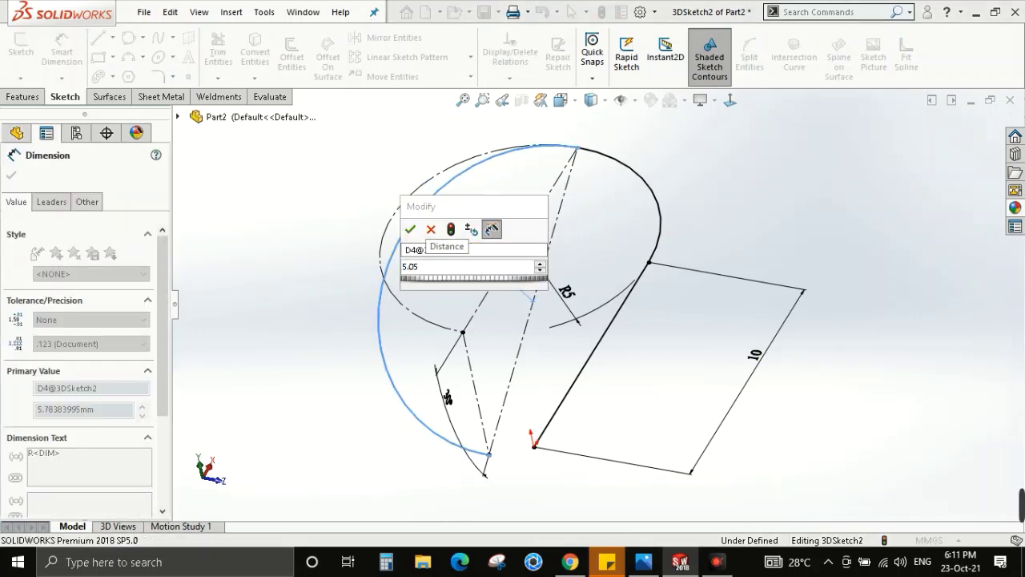
pyautogui.press('BackSpace')
pyautogui.press('BackSpace')
pyautogui.write('0')
pyautogui.press('Return')
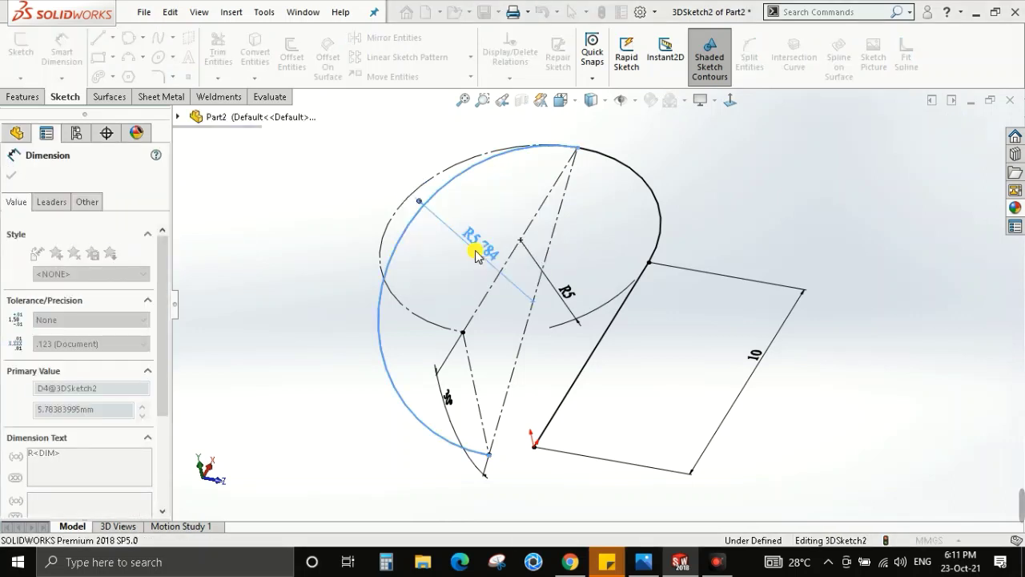
pyautogui.press('Escape')
pyautogui.moveTo(521, 245)
pyautogui.mouseDown(button='middle')
pyautogui.moveTo(492, 245)
pyautogui.moveTo(549, 178)
pyautogui.moveTo(586, 216)
pyautogui.moveTo(494, 306)
pyautogui.moveTo(481, 300)
pyautogui.mouseUp(button='middle')
# Inspect the positions of the arc's end point and the construction line point.
pyautogui.click(486, 312)
pyautogui.press('Escape')
pyautogui.scroll(-3, 480, 301)
pyautogui.click(509, 329)
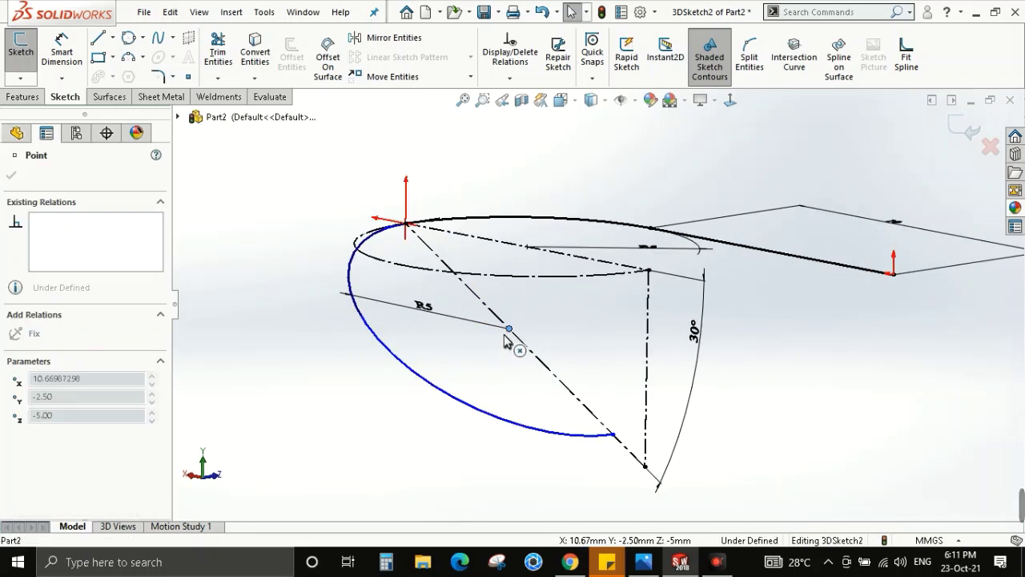
pyautogui.press('Escape')
# Constrain the arc's end point onto the diagonal construction line.
pyautogui.click(527, 352)
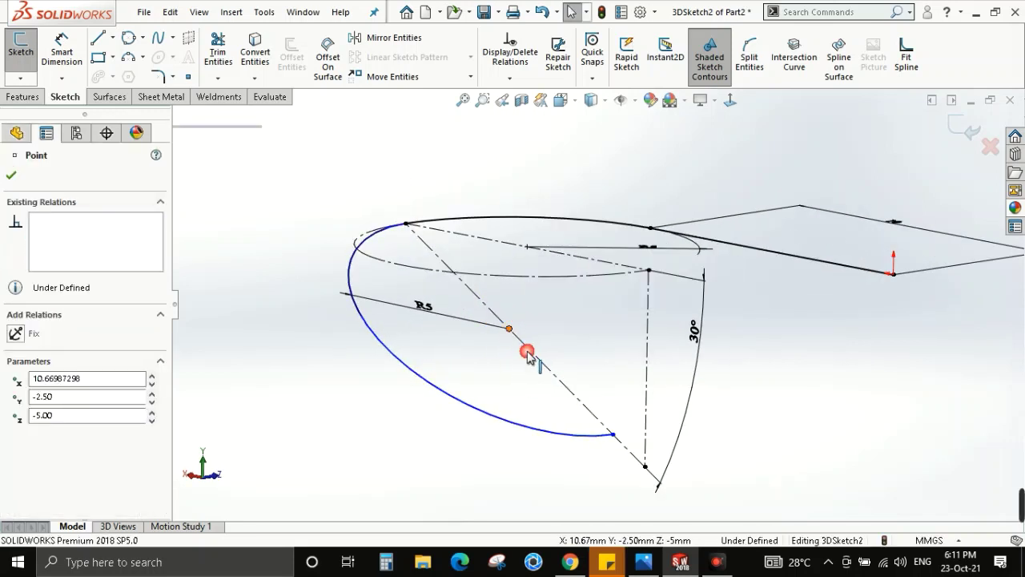
pyautogui.click(526, 351)
pyautogui.keyDown('ctrl'); pyautogui.click(528, 350); pyautogui.keyUp('ctrl')
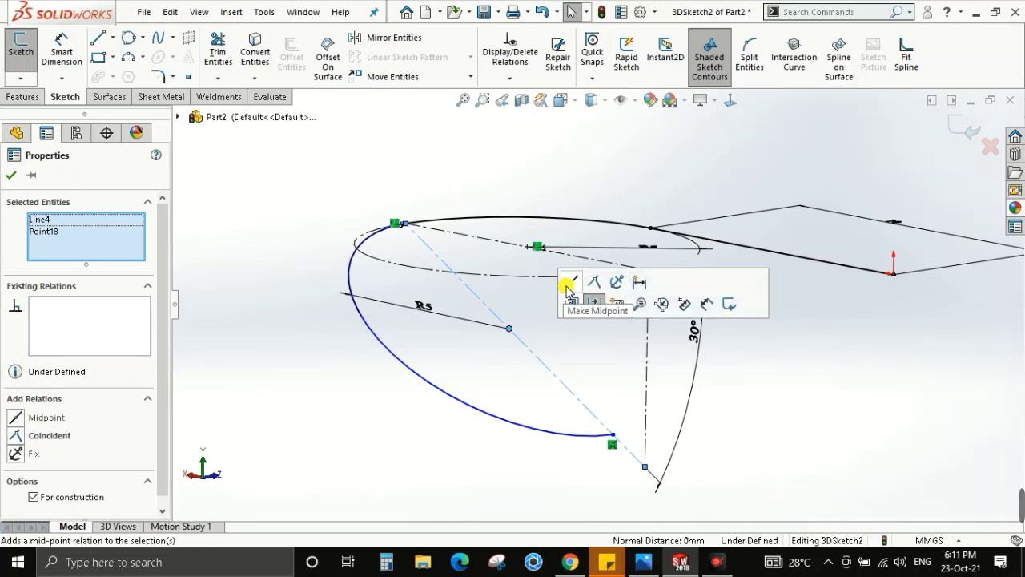
pyautogui.click(571, 303)
pyautogui.click(460, 358)
# View the sketch from a standard orientation and compare it with the reference drawing.
pyautogui.moveTo(460, 358)
pyautogui.mouseDown(button='middle')
pyautogui.moveTo(549, 320)
pyautogui.moveTo(491, 286)
pyautogui.moveTo(520, 405)
pyautogui.moveTo(616, 436)
pyautogui.moveTo(533, 350)
pyautogui.moveTo(586, 426)
pyautogui.mouseUp(button='middle')
pyautogui.press('space')
pyautogui.click(474, 364)
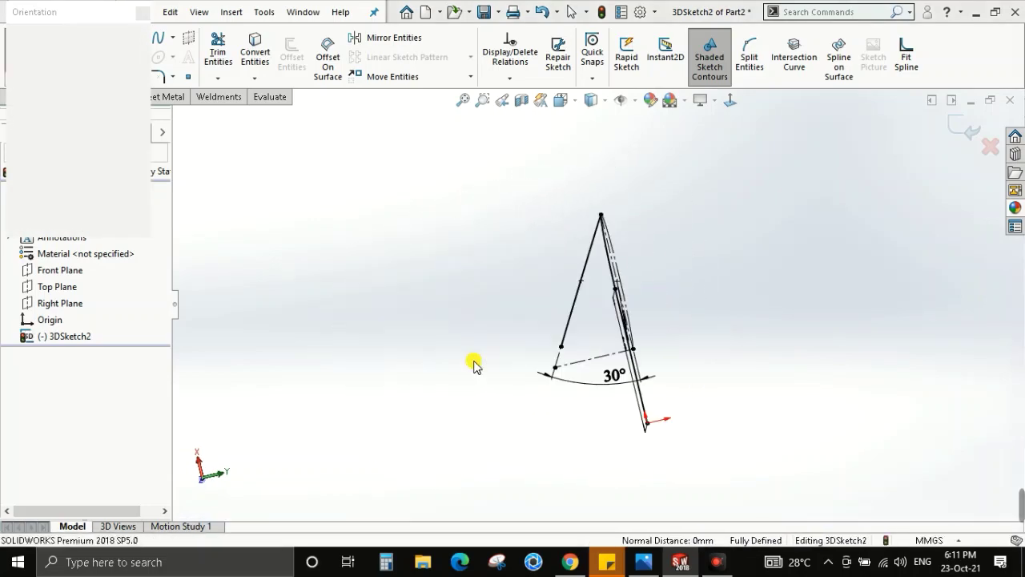
pyautogui.hotkey('alt', 'Tab')
pyautogui.keyDown('ctrl'); pyautogui.scroll(-1, 273, 212); pyautogui.keyUp('ctrl')
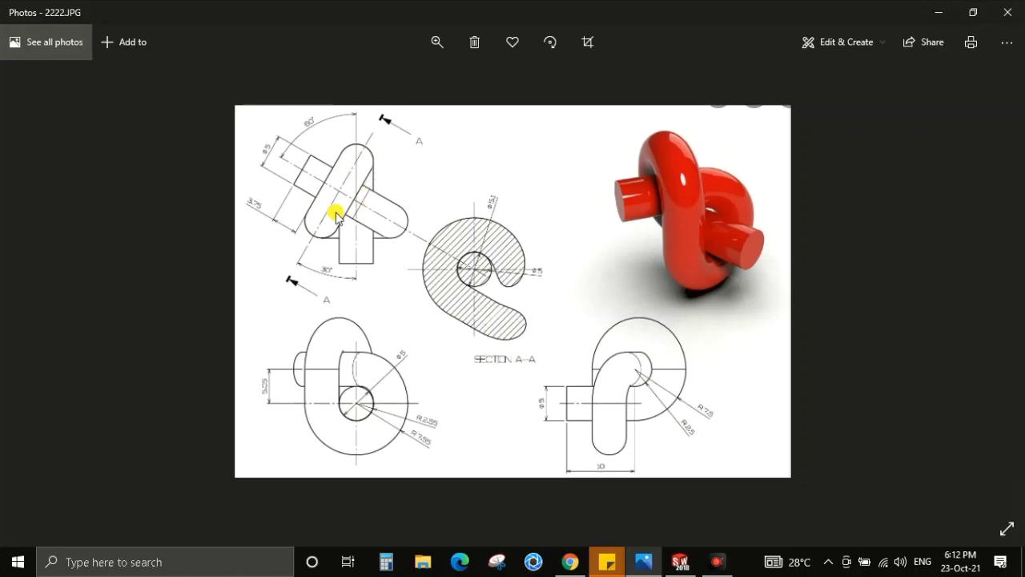
pyautogui.hotkey('alt', 'Tab')
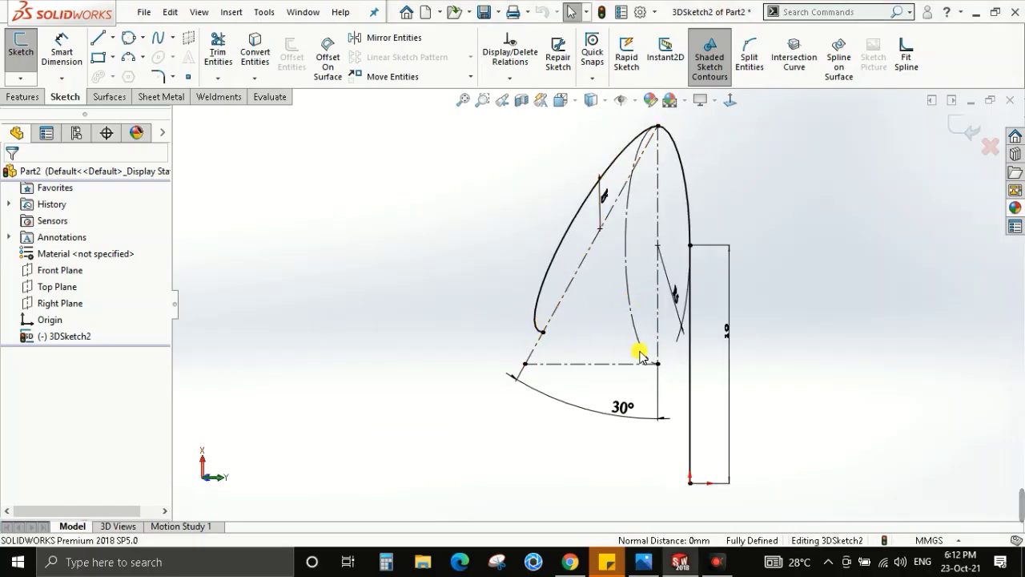
# Draw a short line from the arc's end, then a tangent arc (about R5.08, 177°) looping around.
pyautogui.moveTo(539, 341)
pyautogui.mouseDown(button='middle')
pyautogui.moveTo(678, 353)
pyautogui.moveTo(632, 343)
pyautogui.moveTo(690, 342)
pyautogui.moveTo(600, 327)
pyautogui.moveTo(555, 337)
pyautogui.moveTo(599, 361)
pyautogui.moveTo(579, 414)
pyautogui.moveTo(606, 320)
pyautogui.mouseUp(button='middle')
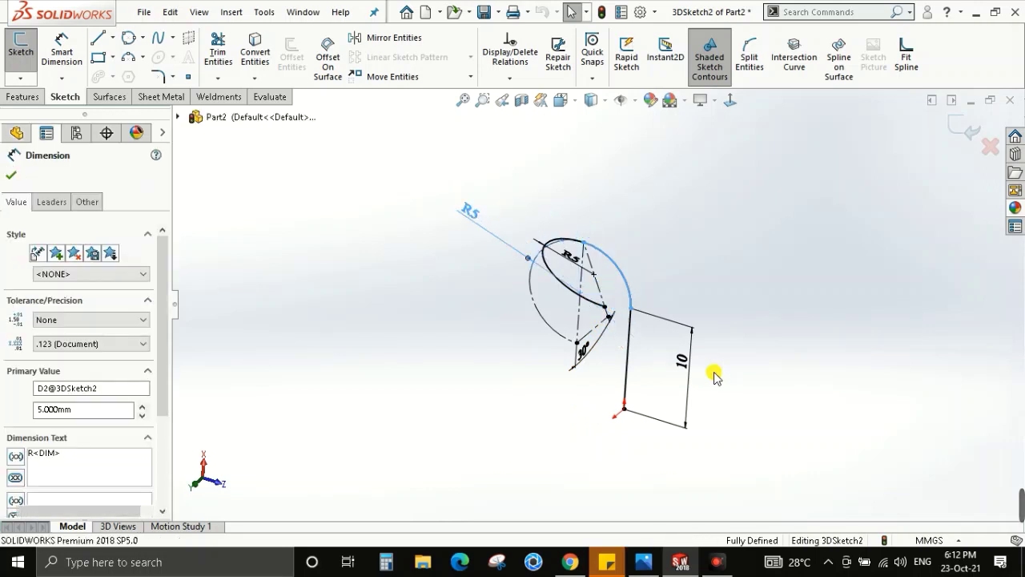
pyautogui.moveTo(716, 373); pyautogui.dragTo(616, 303, button='middle')
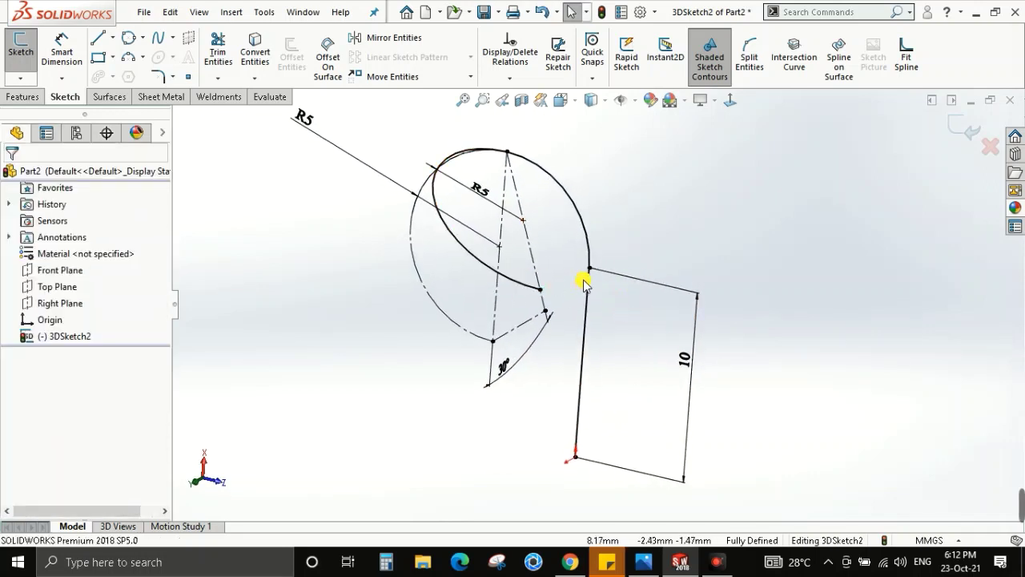
pyautogui.click(99, 40)
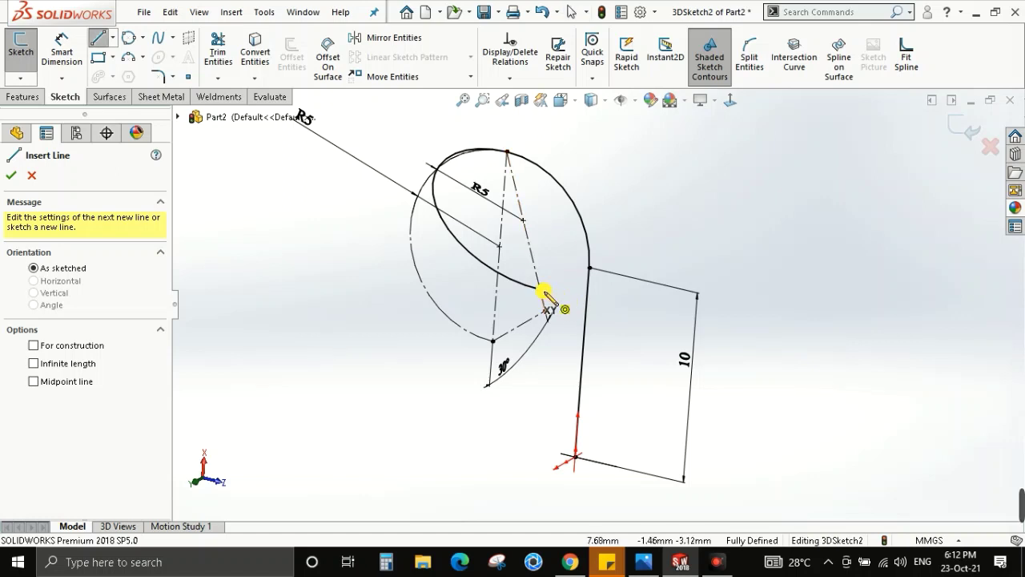
pyautogui.click(542, 289)
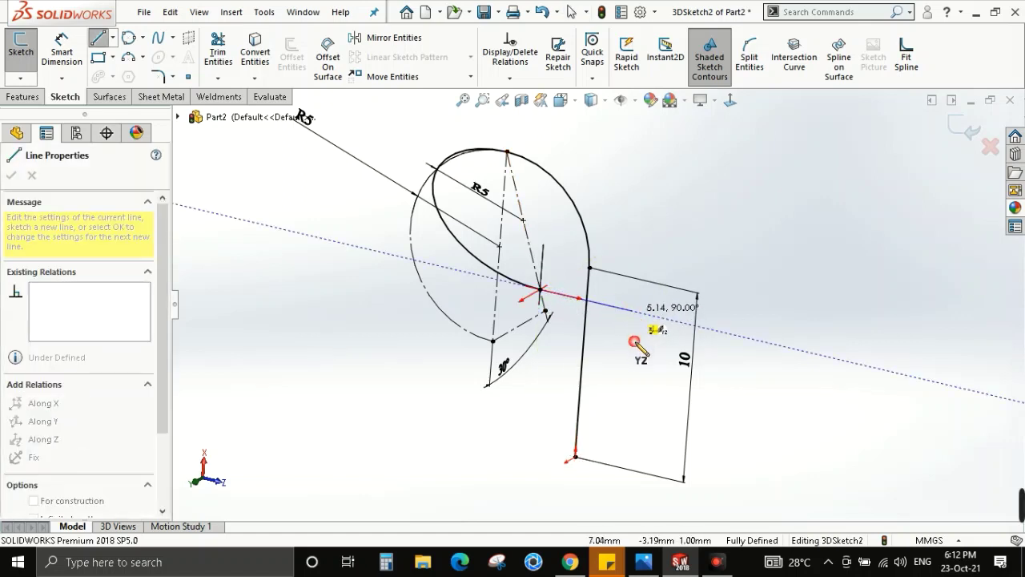
pyautogui.click(634, 311)
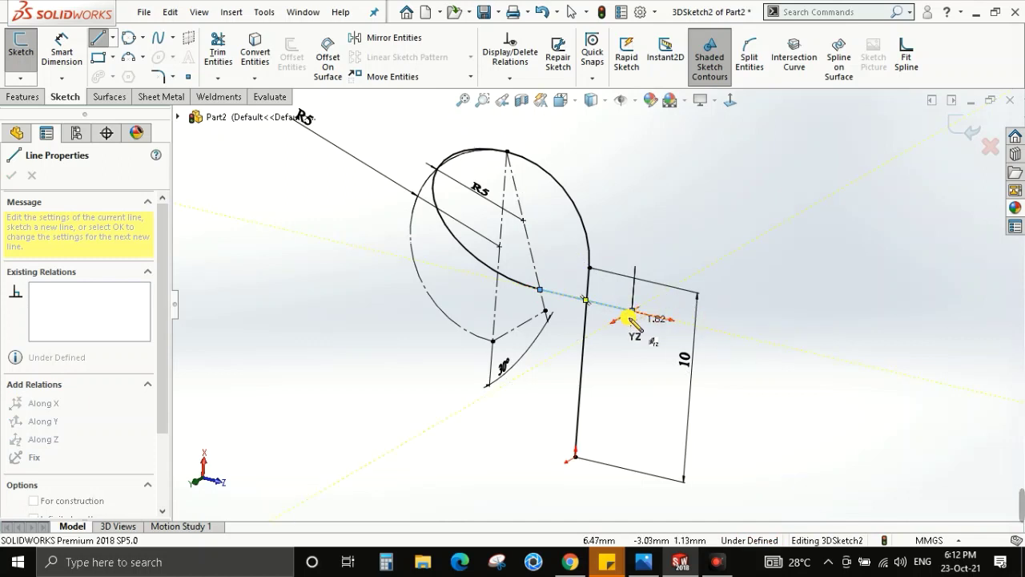
pyautogui.press('a')
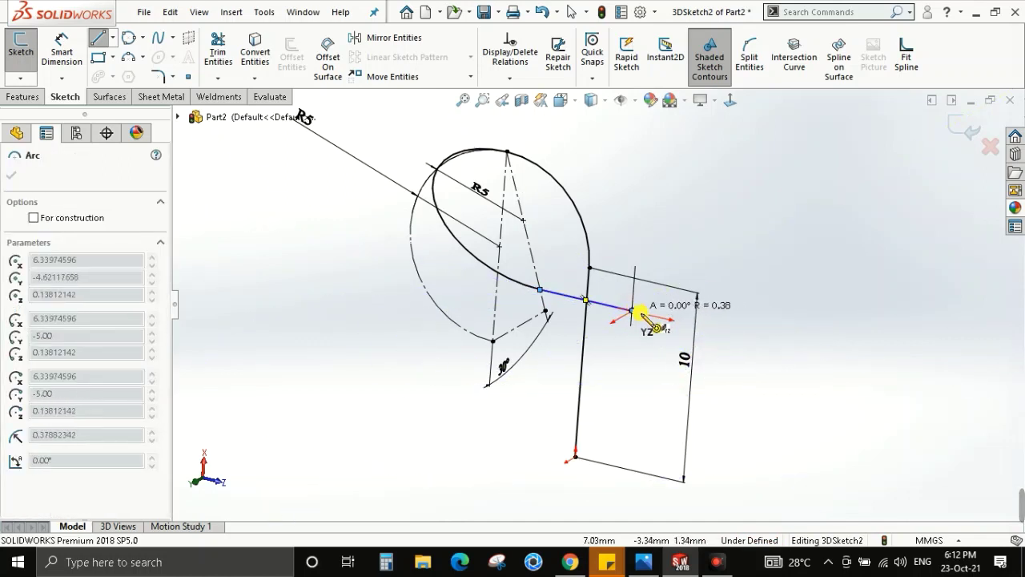
pyautogui.moveTo(647, 320); pyautogui.dragTo(633, 315, button='middle')
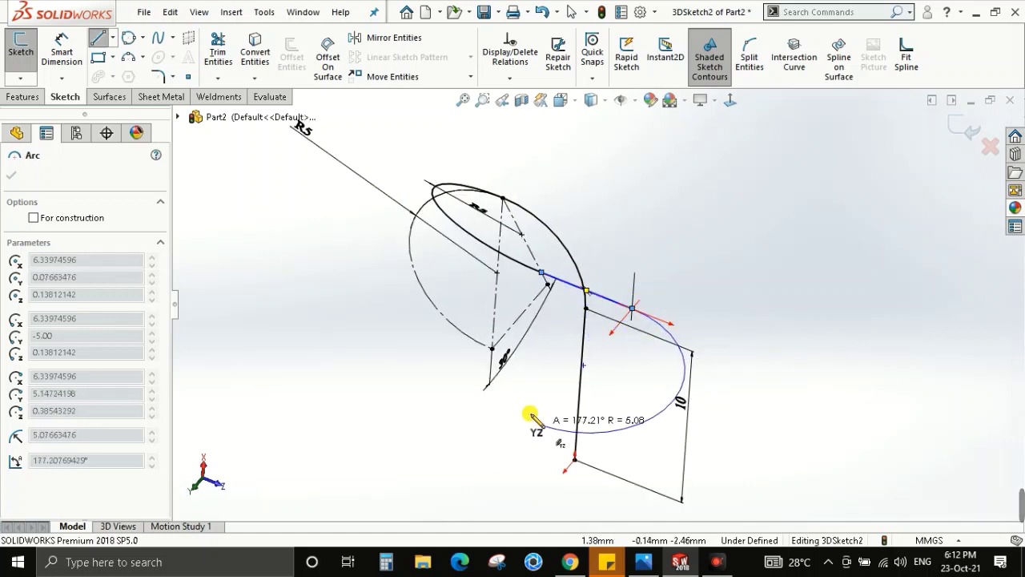
pyautogui.click(506, 382)
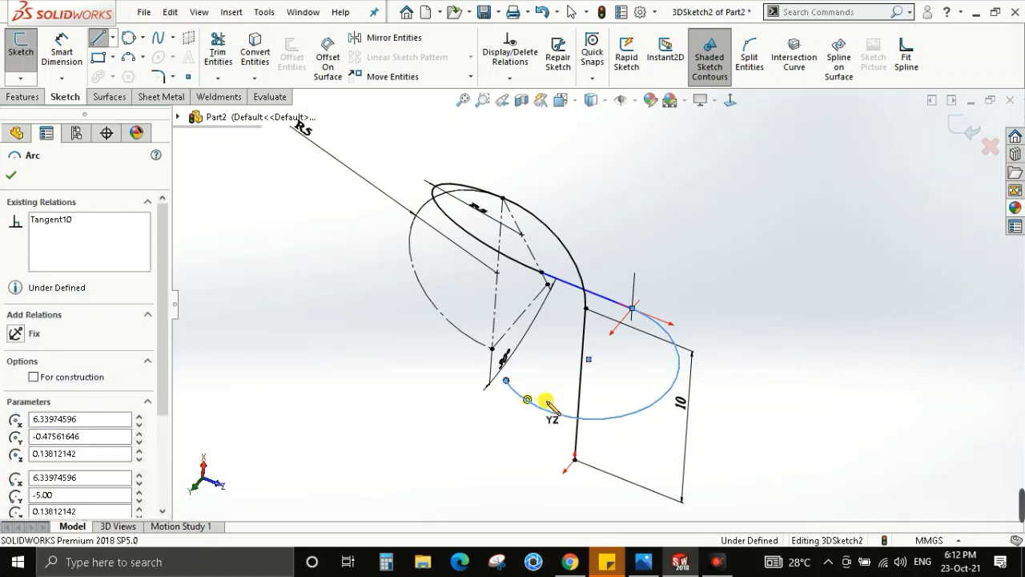
pyautogui.press('Escape')
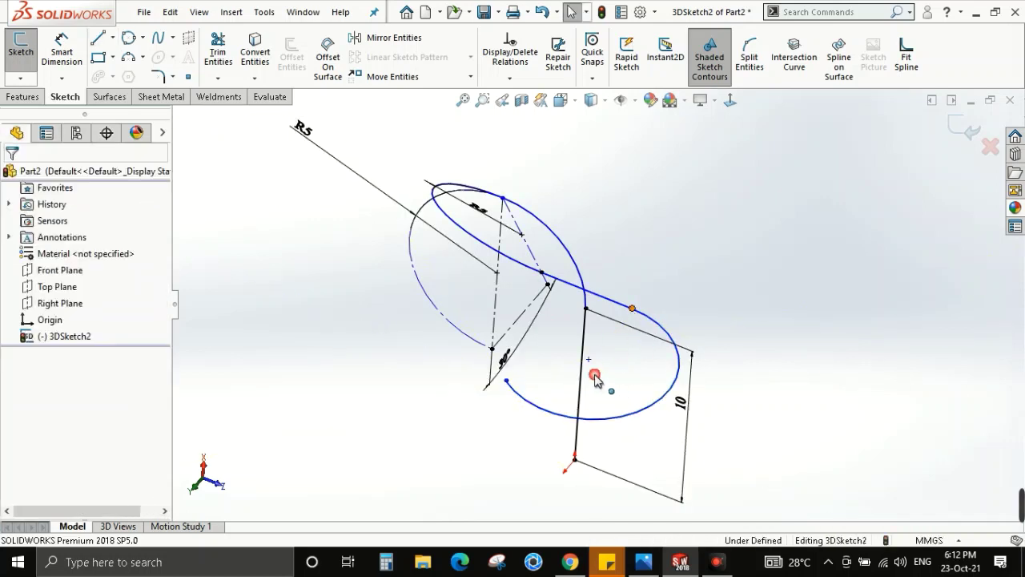
# Inspect the large arc's centre point against the line's end point, adding no relation.
pyautogui.click(595, 377)
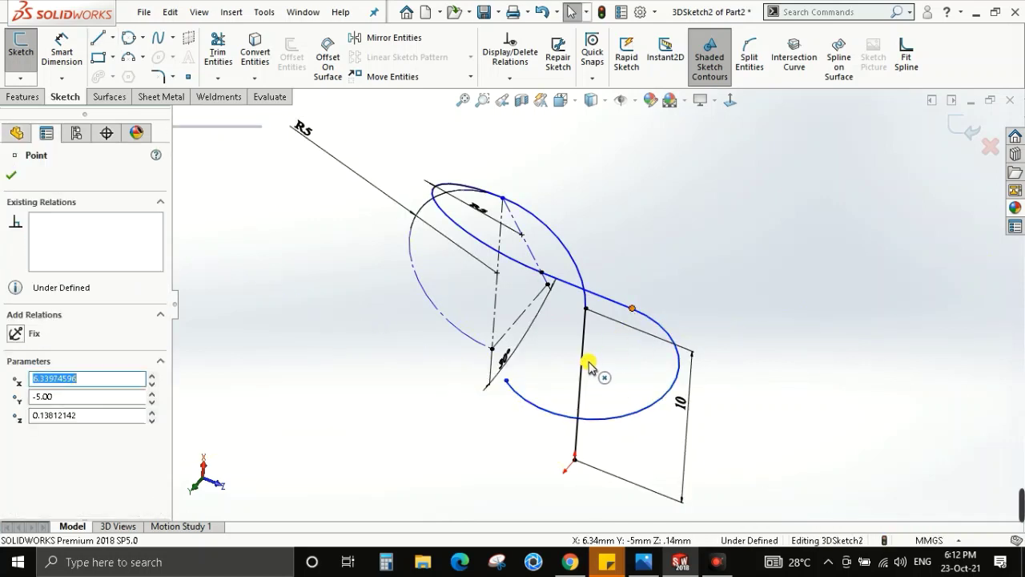
pyautogui.click(591, 359)
pyautogui.scroll(-3, 590, 359)
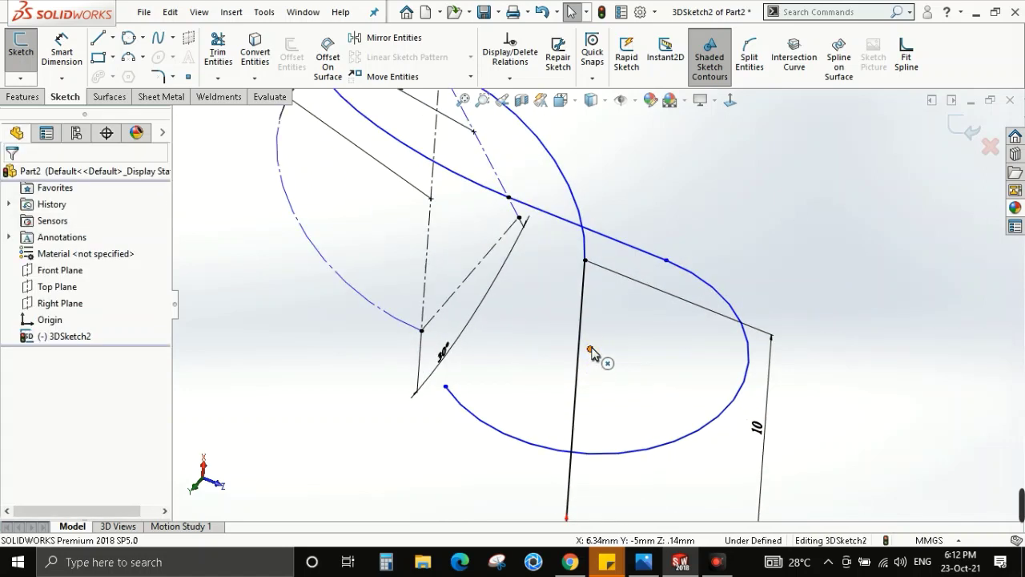
pyautogui.click(590, 351)
pyautogui.keyDown('ctrl'); pyautogui.click(665, 261); pyautogui.keyUp('ctrl')
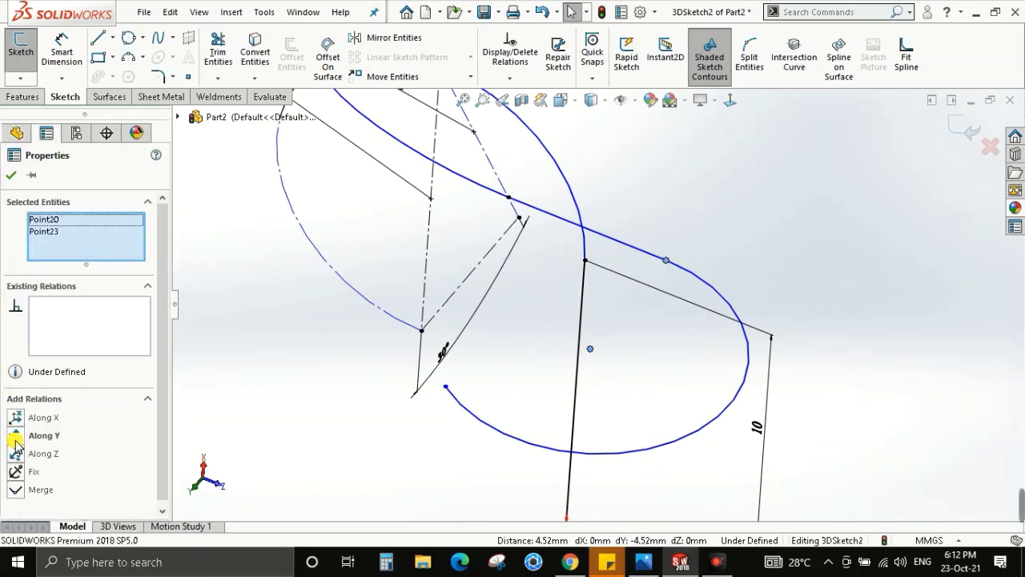
pyautogui.click(622, 396)
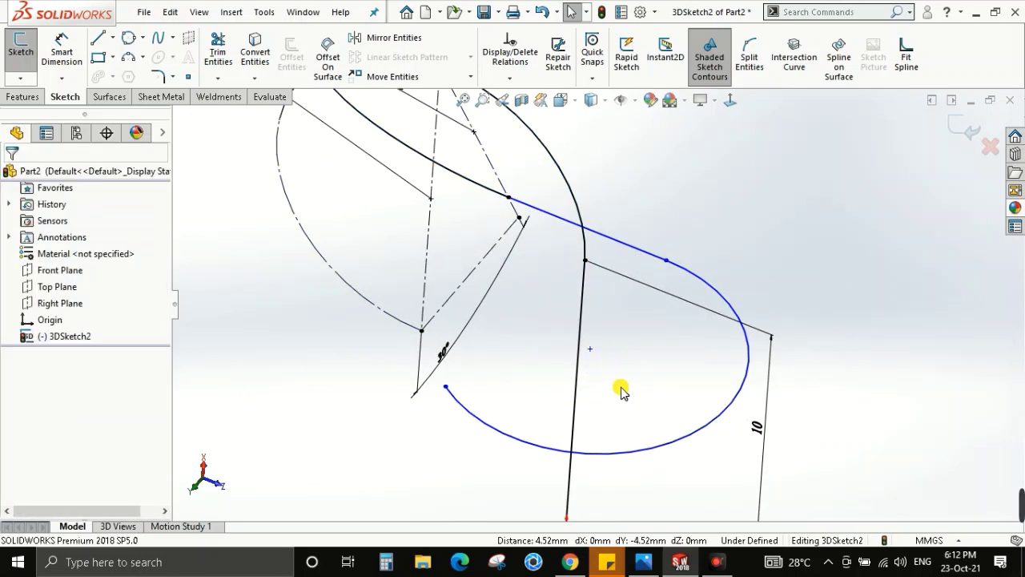
pyautogui.moveTo(587, 278); pyautogui.dragTo(663, 272, button='middle')
# Dimension the short straight segment to 5.05 after checking the reference drawing.
pyautogui.press('d')
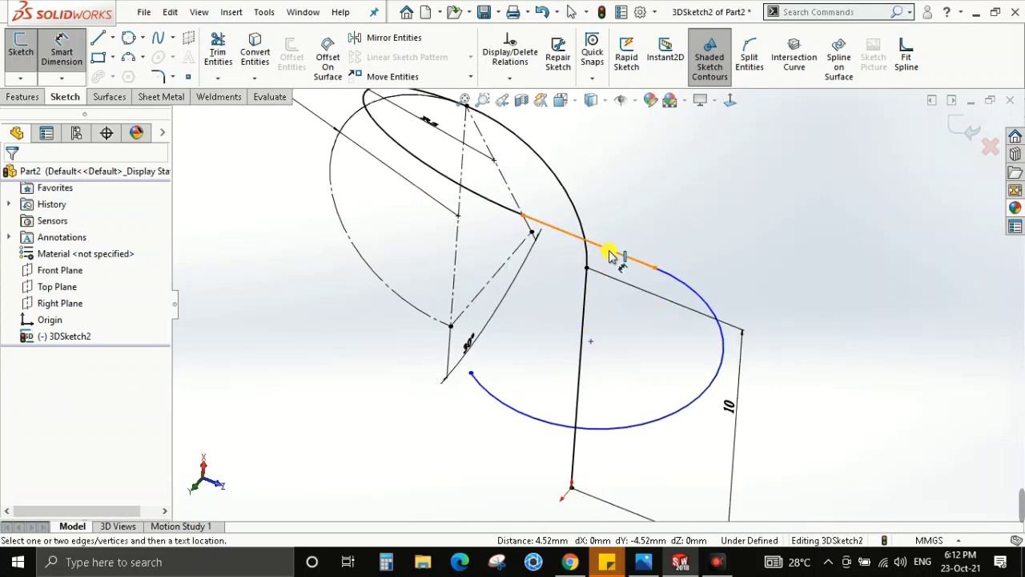
pyautogui.click(608, 256)
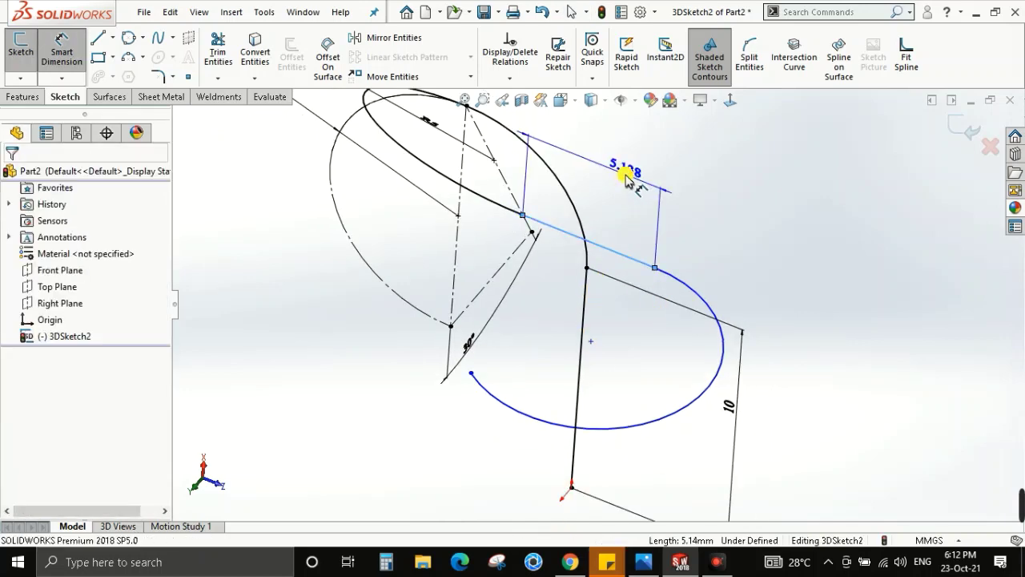
pyautogui.hotkey('alt', 'Tab')
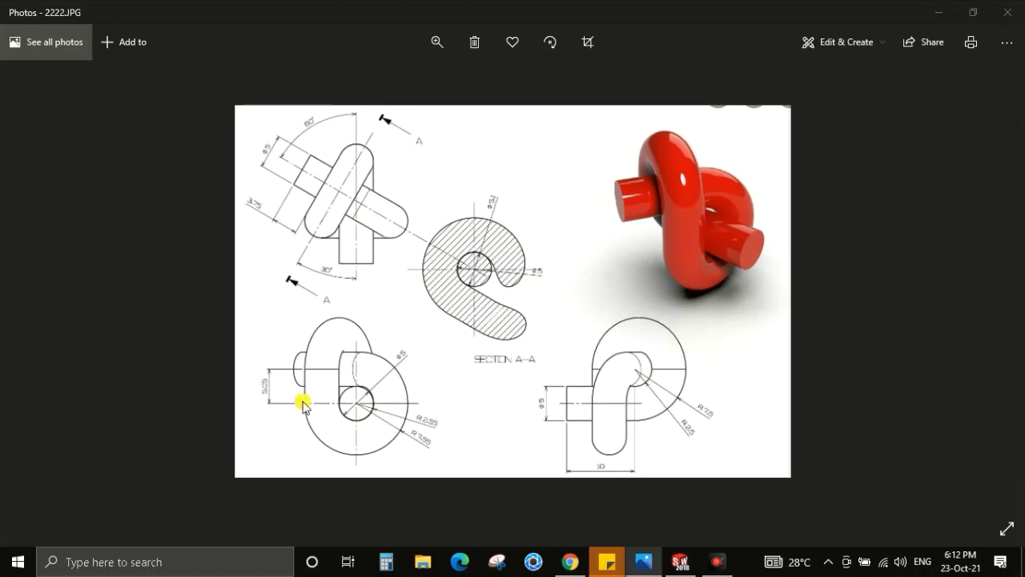
pyautogui.hotkey('alt', 'Tab')
pyautogui.write('5.0')
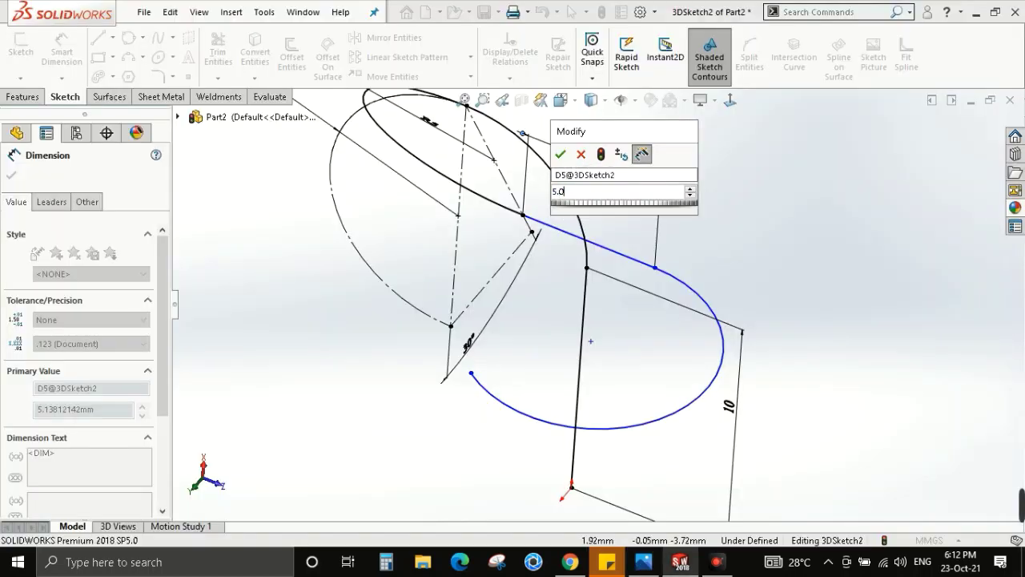
pyautogui.write('5')
pyautogui.press('Return')
pyautogui.press('Escape')
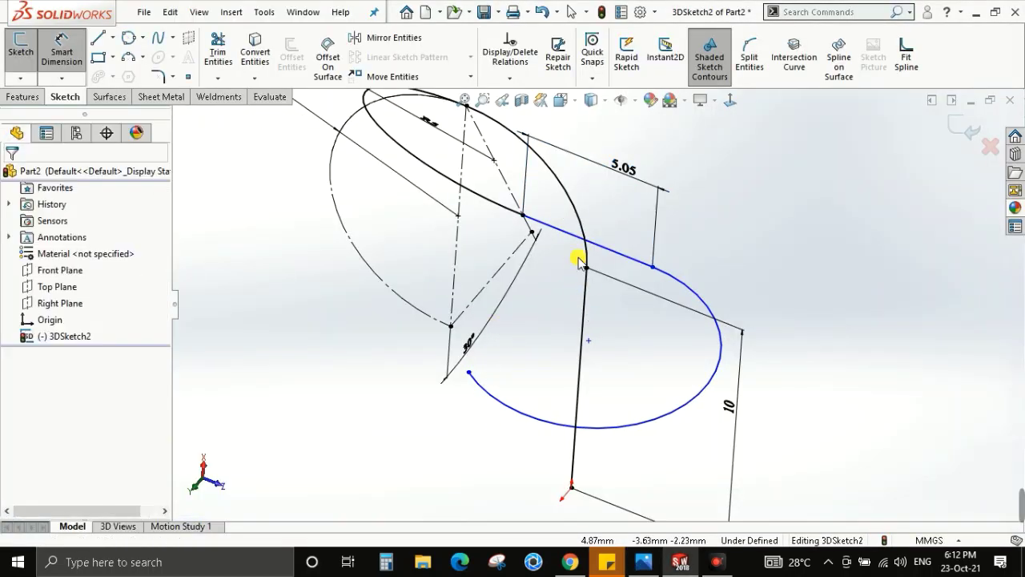
# Dimension the large looping arc's radius to 5.05.
pyautogui.moveTo(682, 291); pyautogui.dragTo(697, 331, button='right')
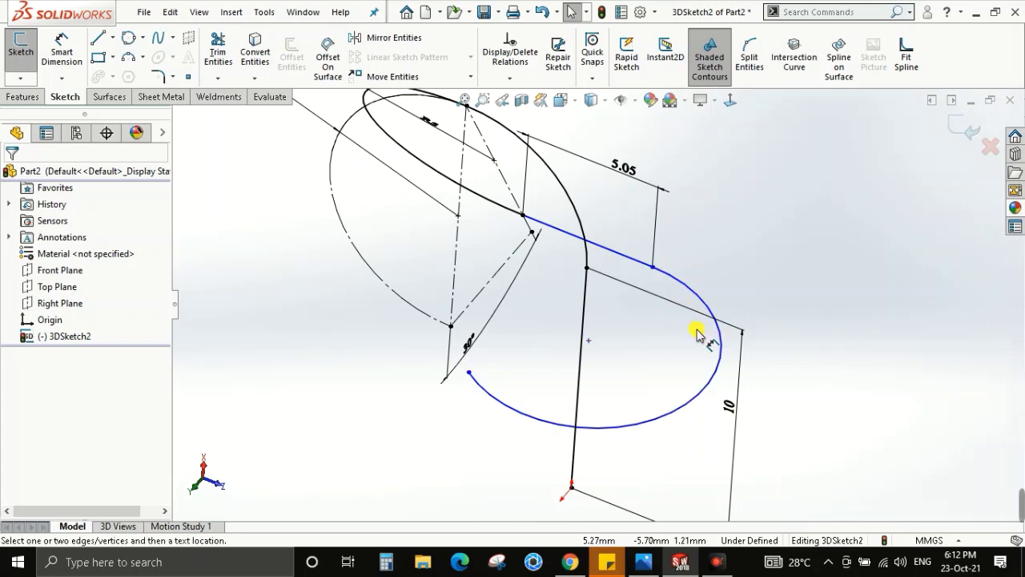
pyautogui.click(810, 332)
pyautogui.hotkey('alt', 'Tab')
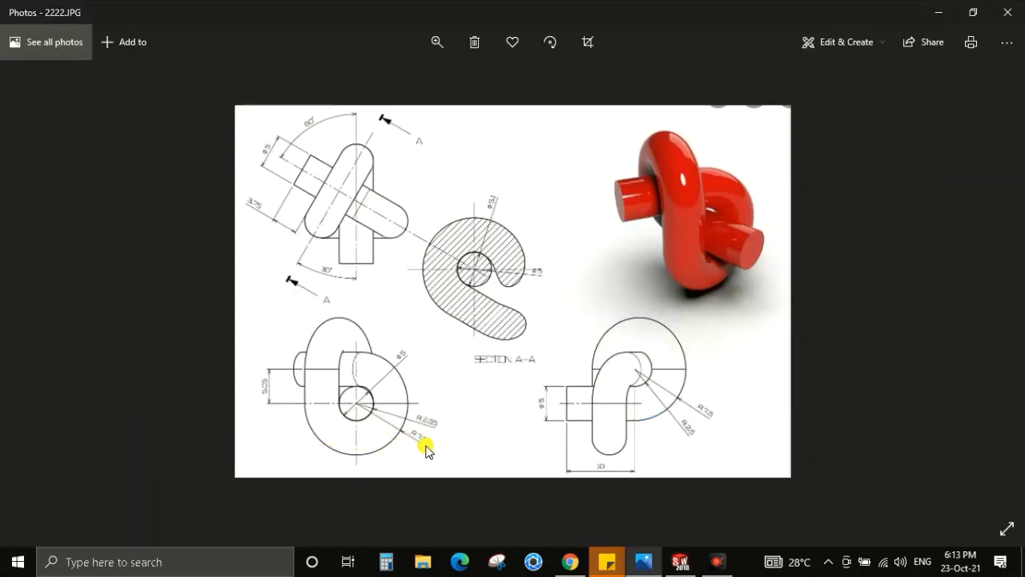
pyautogui.hotkey('alt', 'Tab')
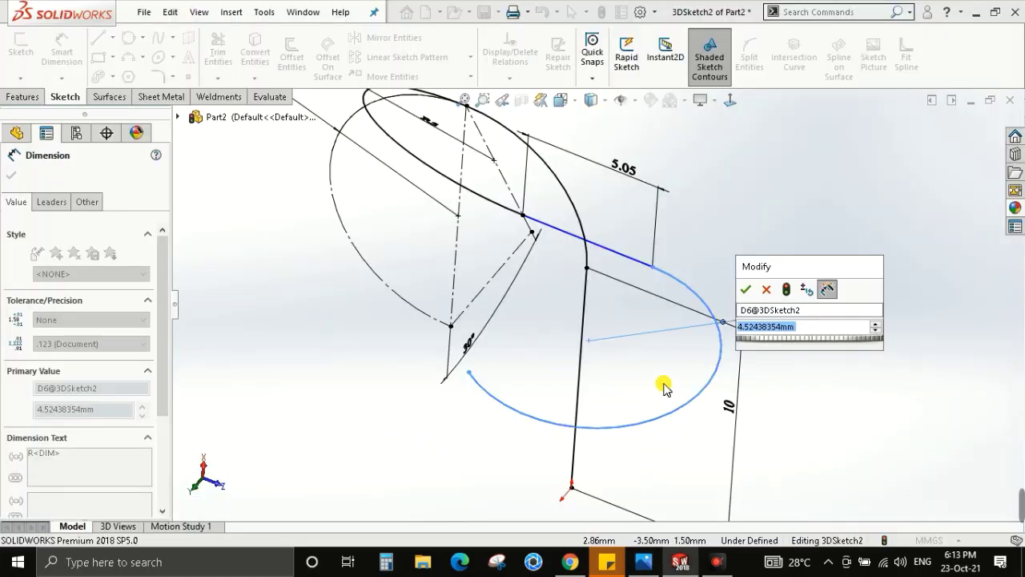
pyautogui.write('5.0')
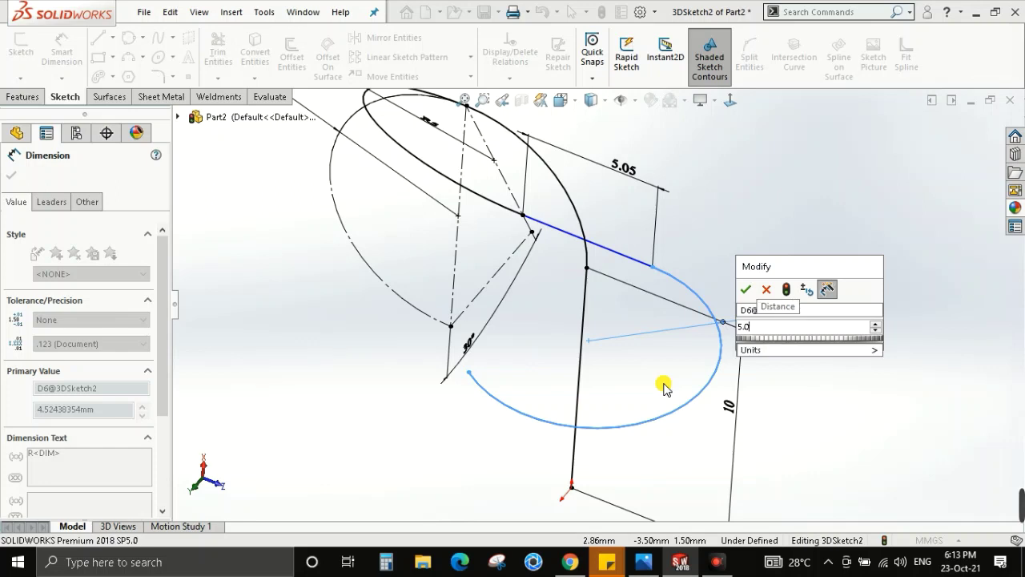
pyautogui.write('5')
pyautogui.press('Return')
pyautogui.click(560, 410)
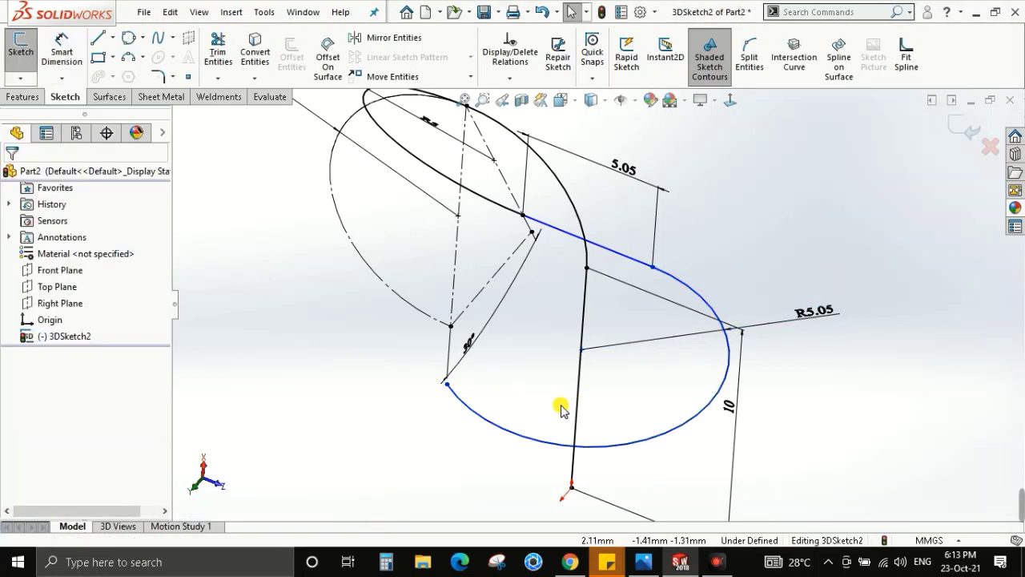
# Try Tangent and Along Z relations at the line–arc junction, undoing both when over defined.
pyautogui.click(552, 234)
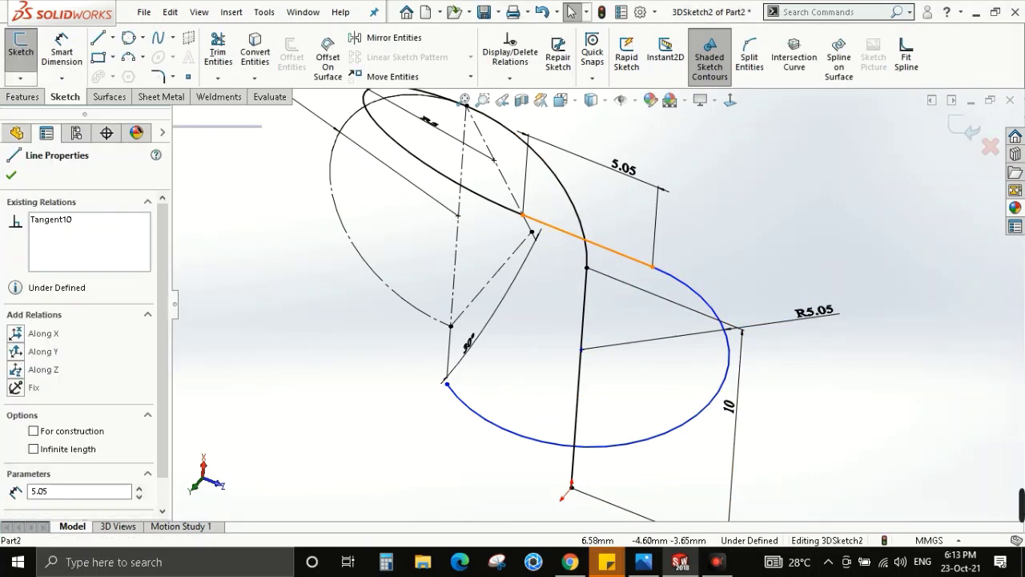
pyautogui.keyDown('ctrl'); pyautogui.click(514, 216); pyautogui.keyUp('ctrl')
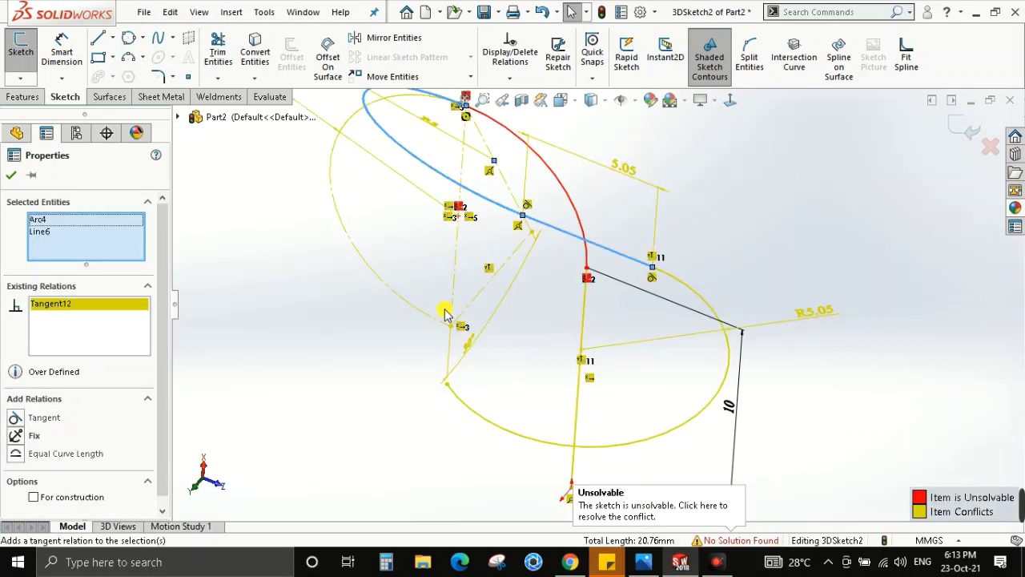
pyautogui.hotkey('ctrl', 'z')
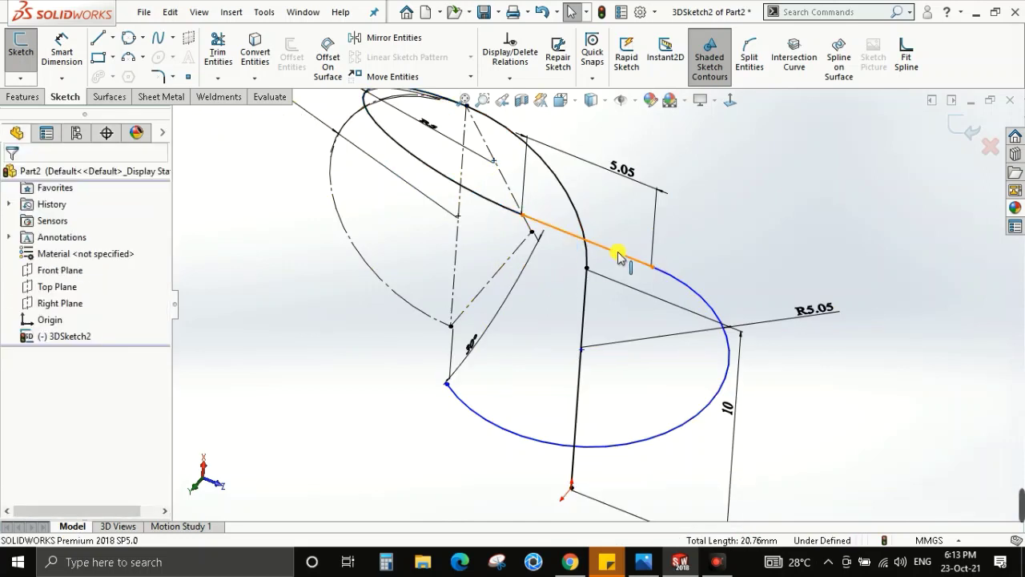
pyautogui.click(653, 267)
pyautogui.keyDown('ctrl'); pyautogui.click(519, 219); pyautogui.keyUp('ctrl')
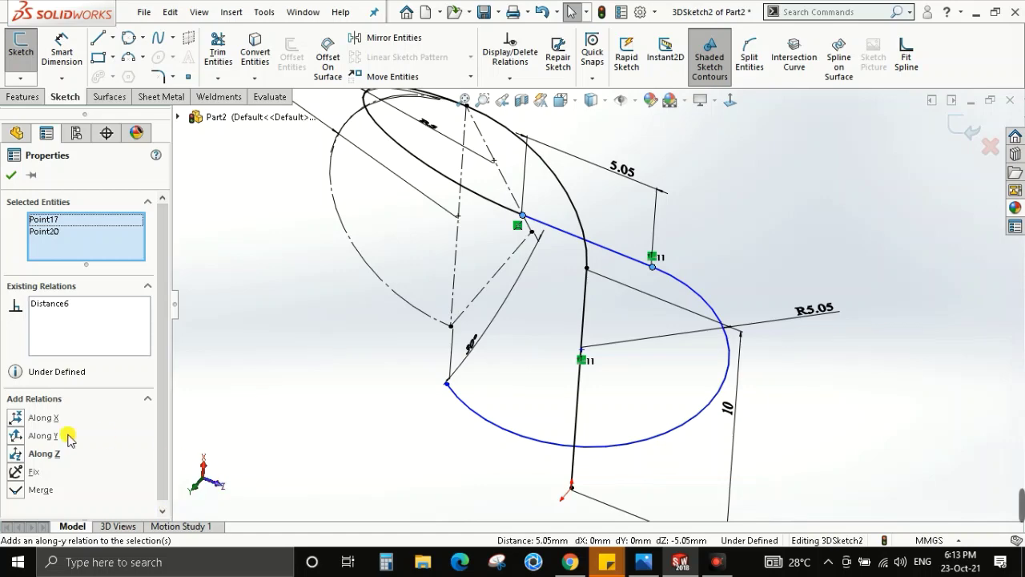
pyautogui.click(17, 454)
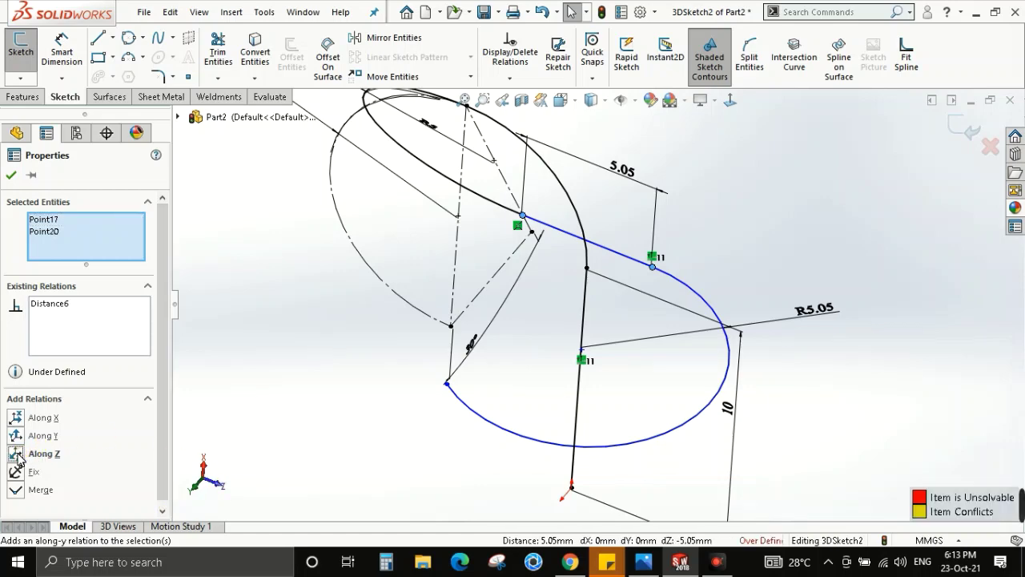
pyautogui.hotkey('ctrl', 'z')
# Inspect the R5.05 arc's open endpoint and drag it to a new position.
pyautogui.moveTo(550, 430)
pyautogui.mouseDown(button='middle')
pyautogui.moveTo(629, 309)
pyautogui.moveTo(500, 358)
pyautogui.mouseUp(button='middle')
pyautogui.click(464, 354)
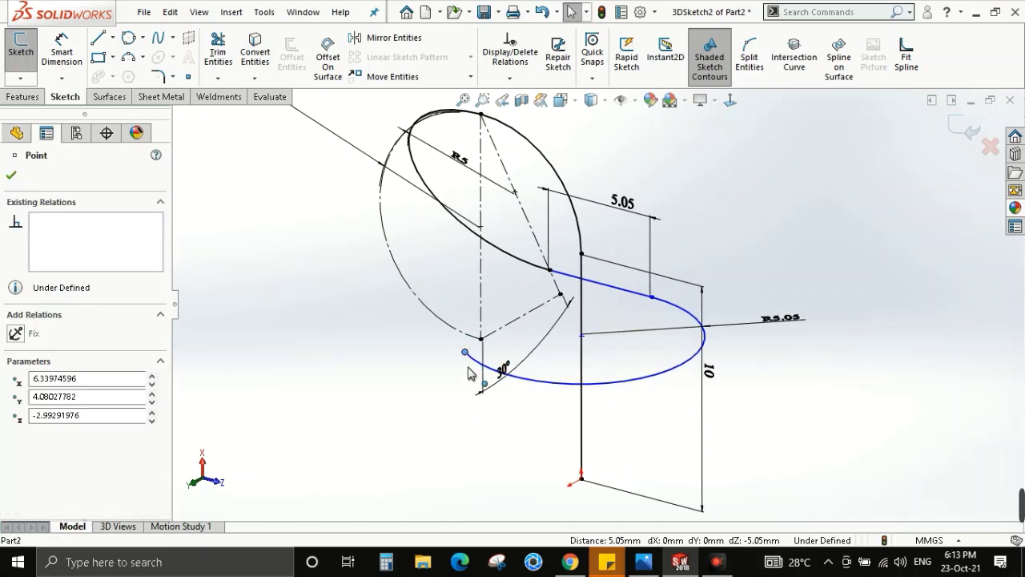
pyautogui.click(443, 374)
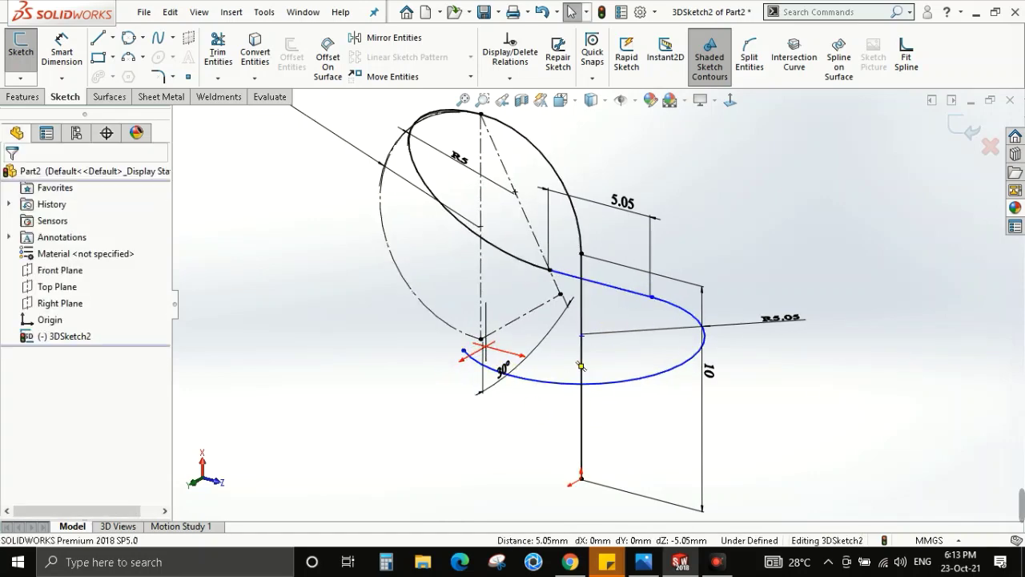
pyautogui.moveTo(711, 320)
pyautogui.mouseDown(button='middle')
pyautogui.moveTo(735, 412)
pyautogui.moveTo(744, 320)
pyautogui.moveTo(734, 457)
pyautogui.moveTo(751, 430)
pyautogui.moveTo(632, 303)
pyautogui.moveTo(613, 410)
pyautogui.moveTo(601, 412)
pyautogui.moveTo(627, 403)
pyautogui.moveTo(614, 354)
pyautogui.moveTo(600, 441)
pyautogui.moveTo(721, 377)
pyautogui.moveTo(666, 430)
pyautogui.moveTo(681, 491)
pyautogui.moveTo(680, 446)
pyautogui.moveTo(667, 460)
pyautogui.mouseUp(button='middle')
pyautogui.moveTo(598, 374)
pyautogui.mouseDown(button='middle')
pyautogui.moveTo(584, 293)
pyautogui.moveTo(689, 335)
pyautogui.moveTo(667, 504)
pyautogui.moveTo(618, 488)
pyautogui.moveTo(641, 442)
pyautogui.mouseUp(button='middle')
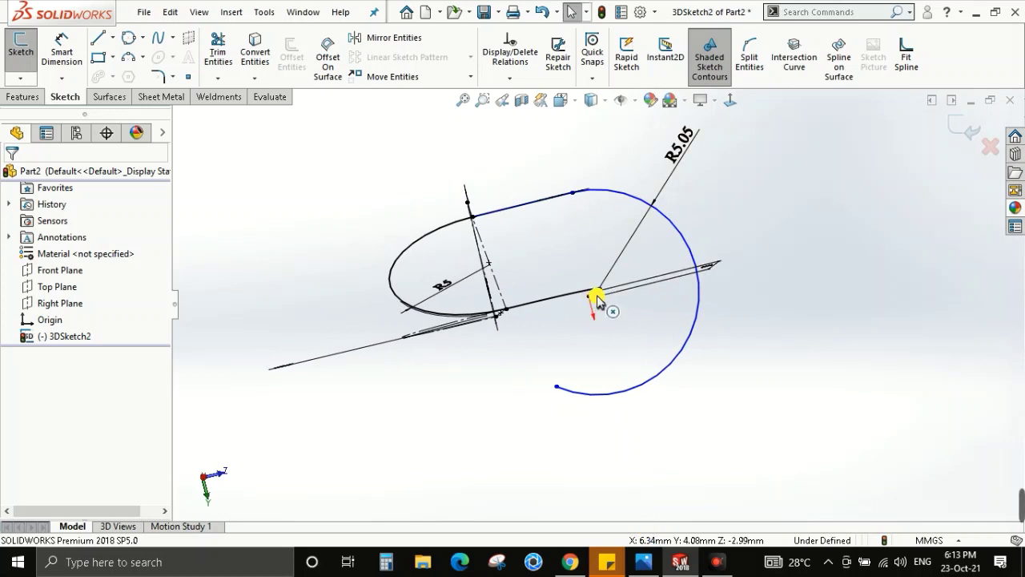
pyautogui.moveTo(551, 385); pyautogui.dragTo(519, 341)
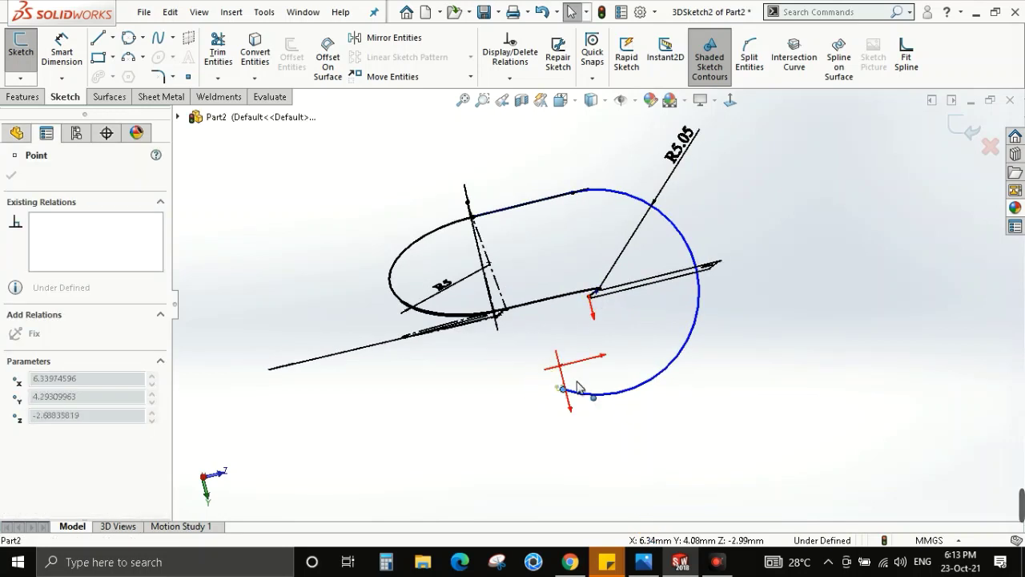
pyautogui.moveTo(585, 291); pyautogui.dragTo(590, 323, button='middle')
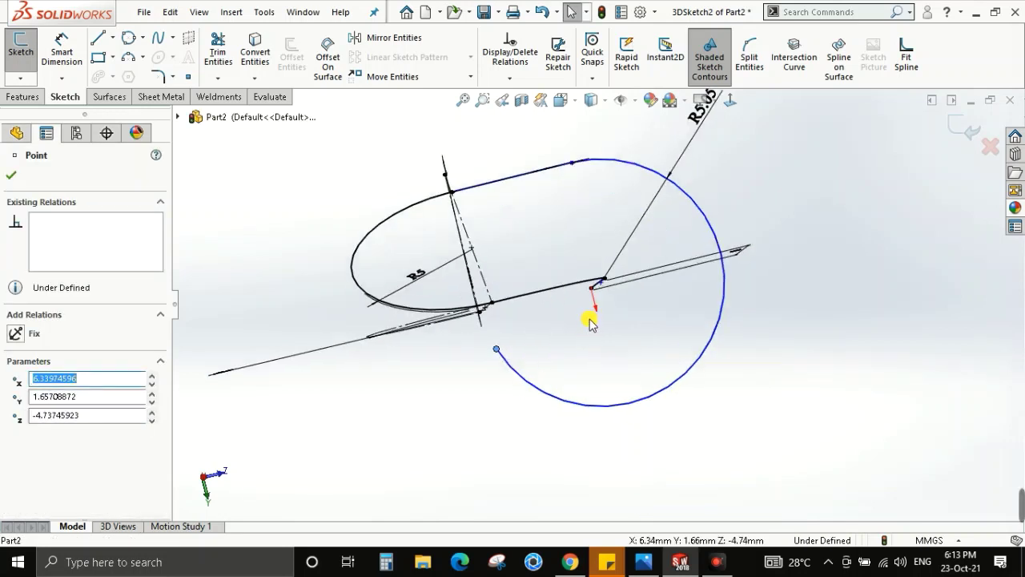
# Try an Along Z relation between two endpoints again and undo it.
pyautogui.keyDown('ctrl'); pyautogui.click(601, 285); pyautogui.keyUp('ctrl')
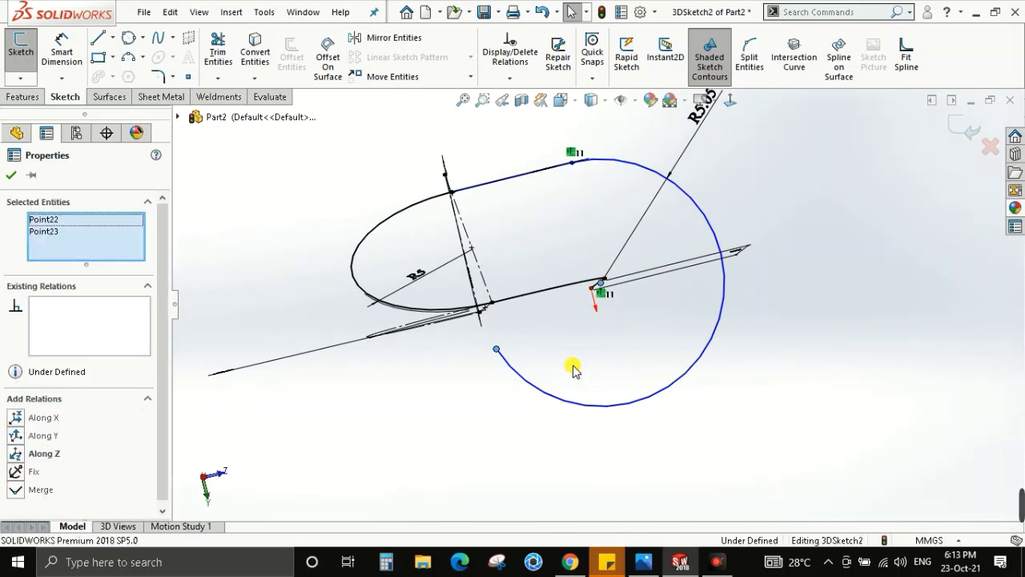
pyautogui.click(15, 453)
pyautogui.hotkey('ctrl', 'z')
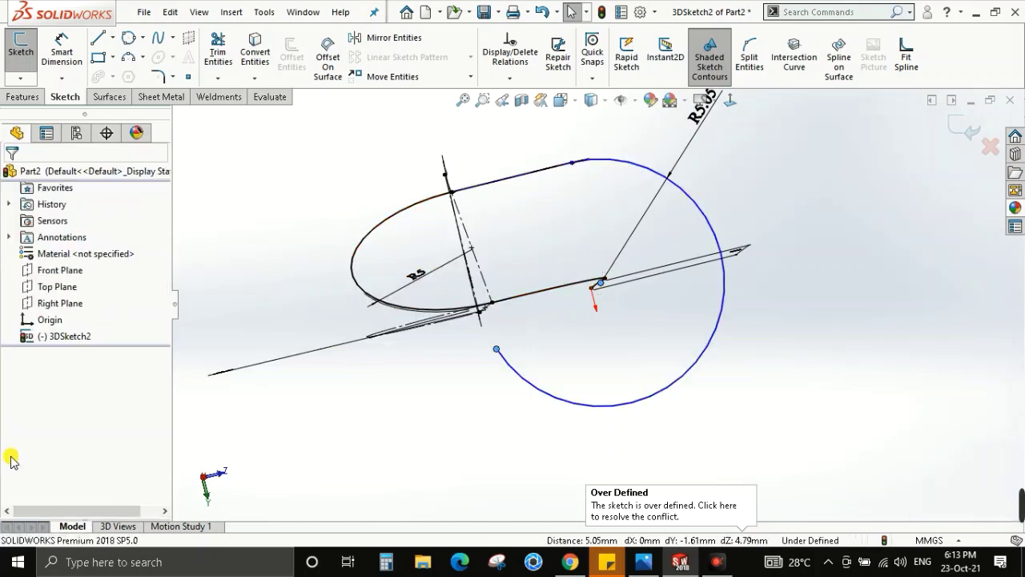
pyautogui.moveTo(389, 446)
pyautogui.mouseDown(button='middle')
pyautogui.moveTo(389, 343)
pyautogui.moveTo(439, 376)
pyautogui.moveTo(328, 369)
pyautogui.moveTo(380, 315)
pyautogui.moveTo(416, 322)
pyautogui.moveTo(343, 296)
pyautogui.moveTo(323, 264)
pyautogui.moveTo(354, 356)
pyautogui.moveTo(385, 355)
pyautogui.moveTo(543, 412)
pyautogui.moveTo(433, 407)
pyautogui.mouseUp(button='middle')
# Compare the sketch with the reference drawing and reorient the view.
pyautogui.press('space')
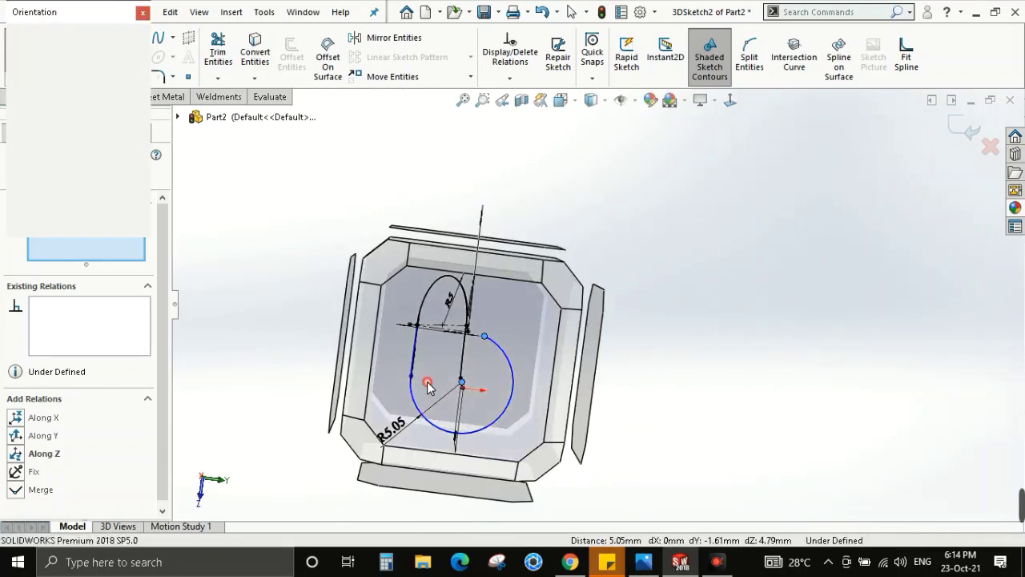
pyautogui.press('Escape')
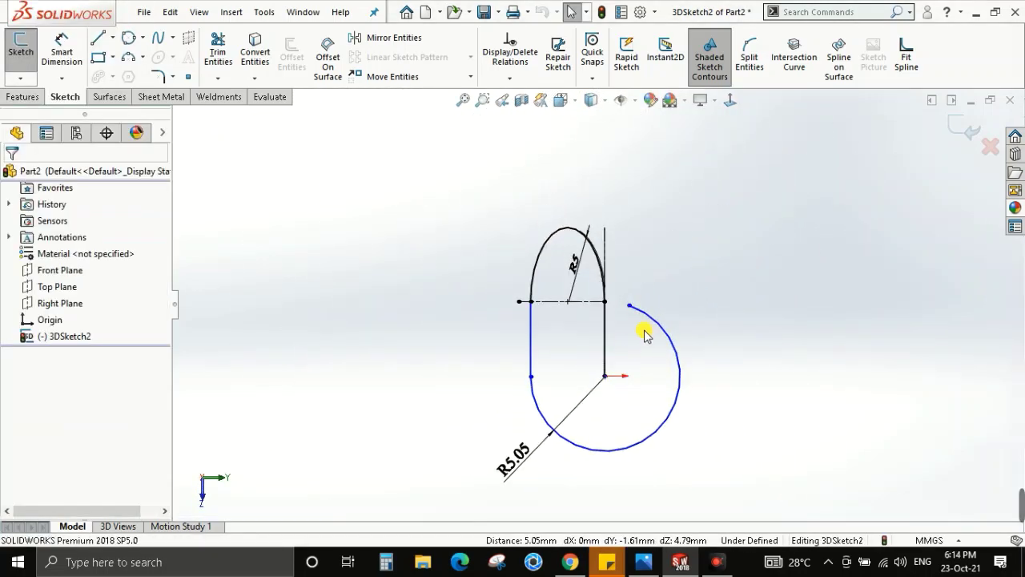
pyautogui.hotkey('alt', 'Tab')
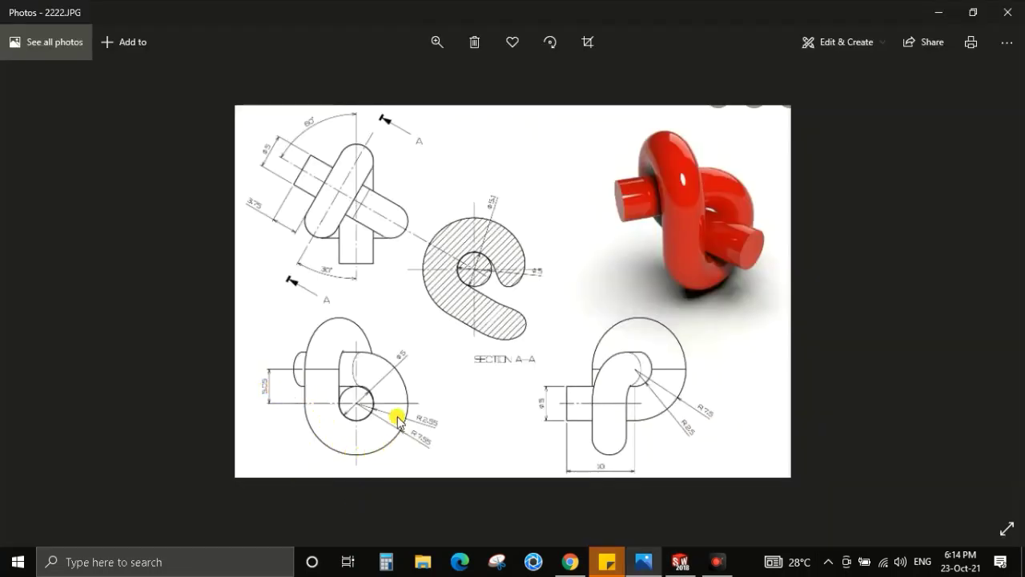
pyautogui.hotkey('alt', 'Tab')
pyautogui.moveTo(556, 366); pyautogui.dragTo(561, 365, button='middle')
pyautogui.moveTo(561, 366); pyautogui.dragTo(533, 335, button='right')
pyautogui.press('Escape')
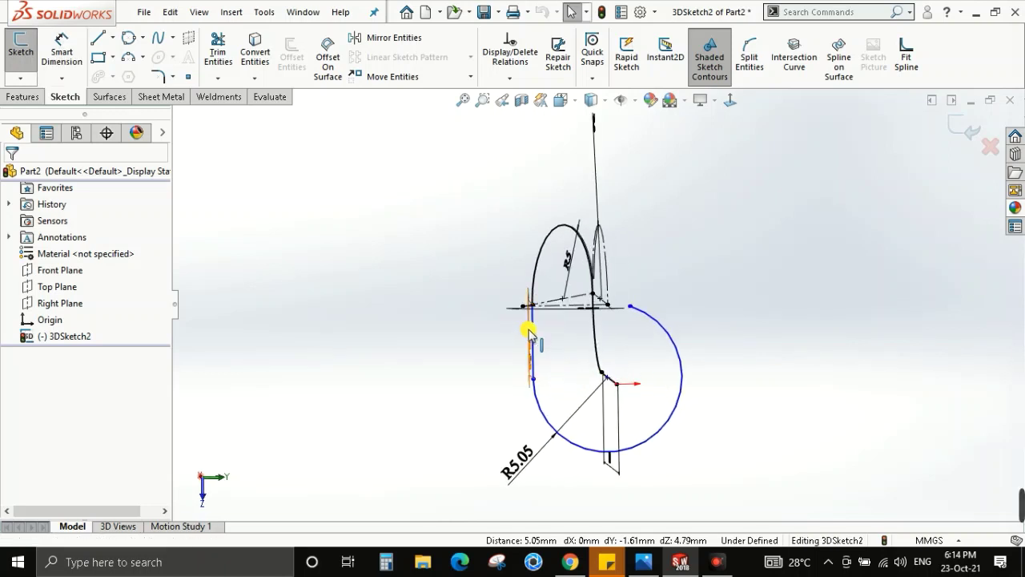
pyautogui.scroll(-2, 529, 328)
pyautogui.scroll(-2, 530, 337)
pyautogui.scroll(-3, 552, 348)
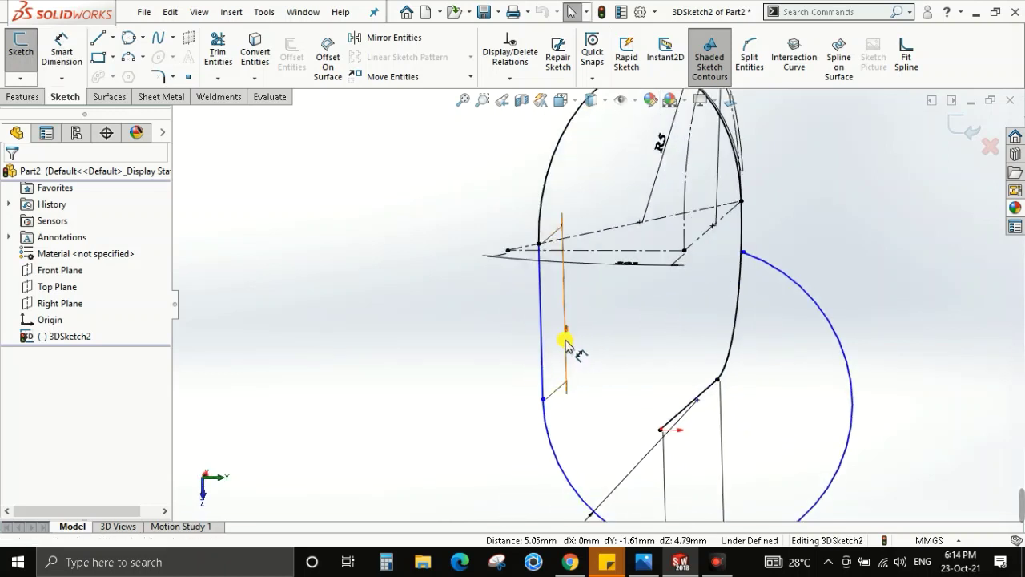
pyautogui.moveTo(565, 342)
pyautogui.mouseDown(button='middle')
pyautogui.moveTo(531, 360)
pyautogui.moveTo(576, 357)
pyautogui.moveTo(595, 337)
pyautogui.moveTo(586, 371)
pyautogui.mouseUp(button='middle')
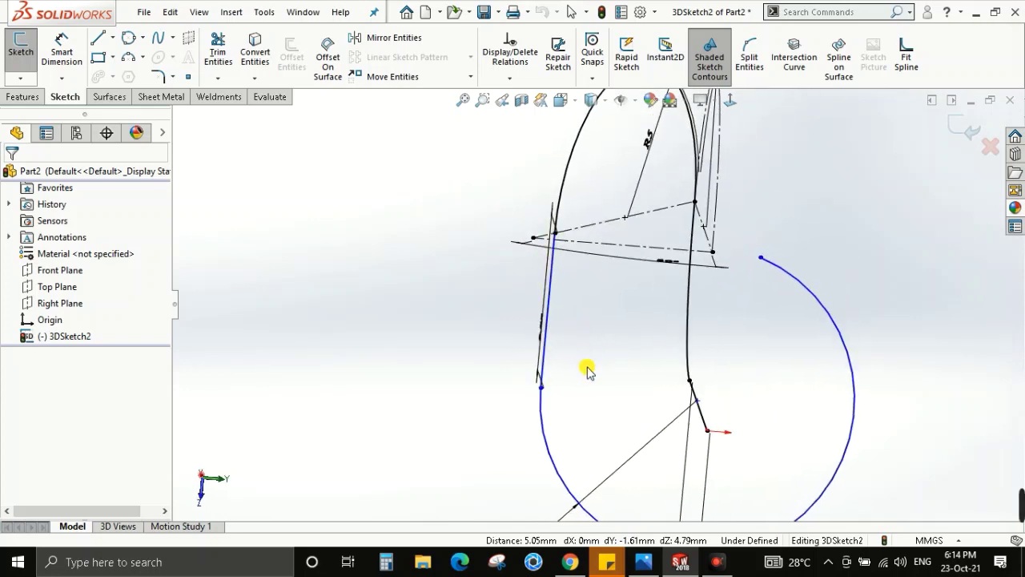
# Try an Along Z relation between the line and arc endpoints, then undo the conflict.
pyautogui.click(698, 401)
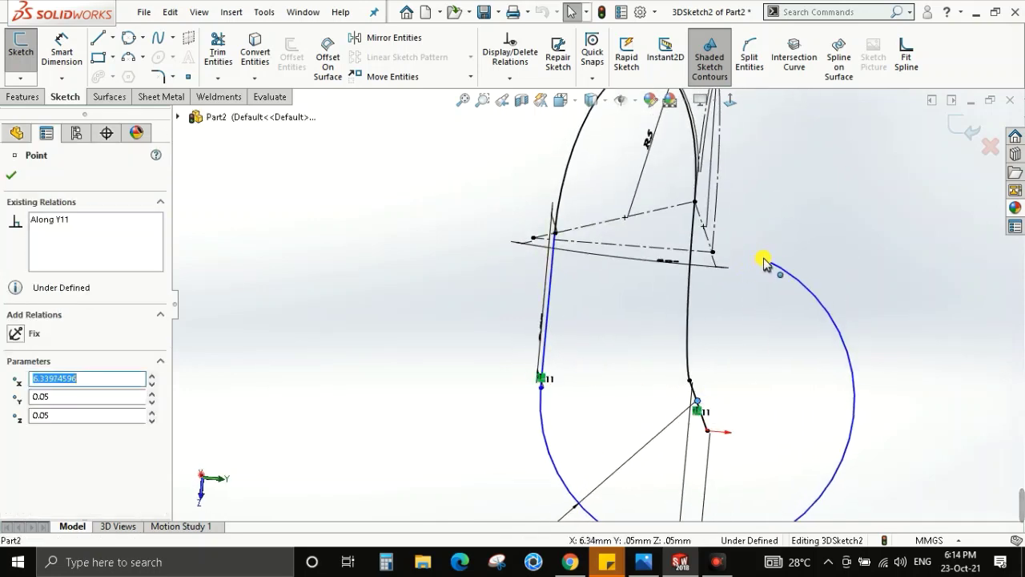
pyautogui.keyDown('ctrl'); pyautogui.click(544, 358); pyautogui.keyUp('ctrl')
pyautogui.moveTo(686, 423)
pyautogui.mouseDown(button='middle')
pyautogui.moveTo(654, 389)
pyautogui.moveTo(673, 410)
pyautogui.mouseUp(button='middle')
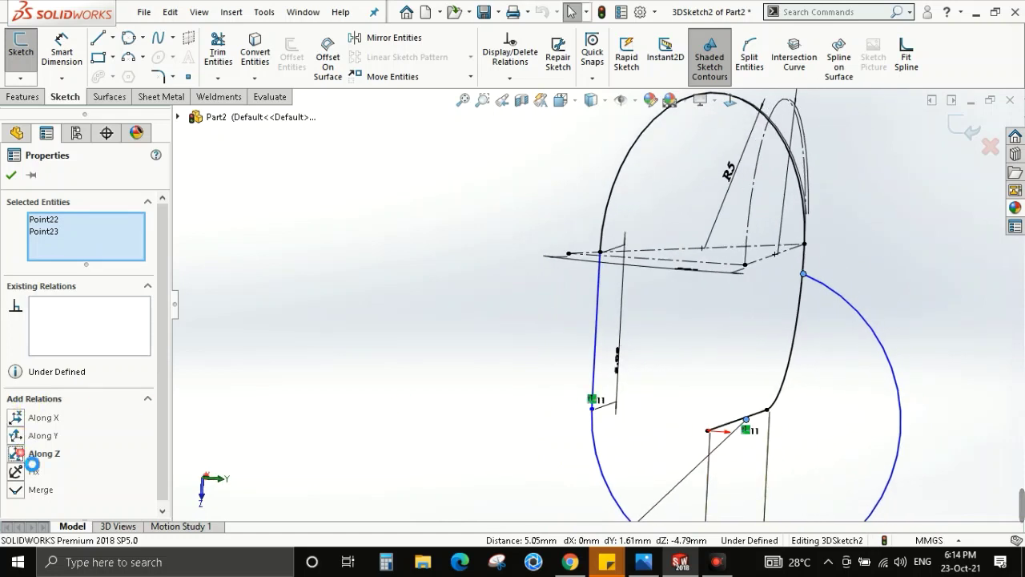
pyautogui.click(19, 454)
pyautogui.moveTo(665, 398)
pyautogui.mouseDown(button='middle')
pyautogui.moveTo(695, 422)
pyautogui.moveTo(749, 308)
pyautogui.mouseUp(button='middle')
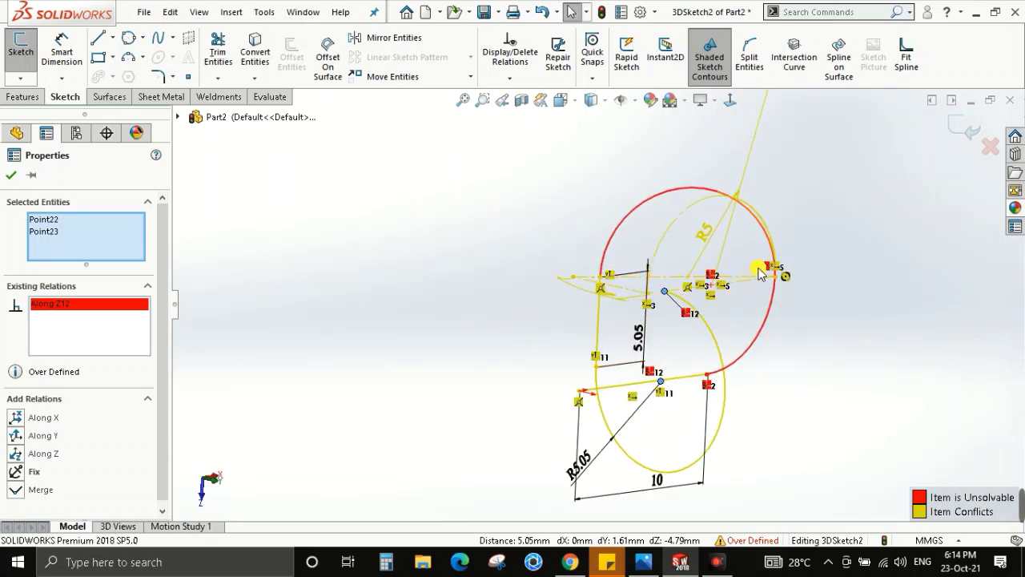
pyautogui.hotkey('ctrl', 'z')
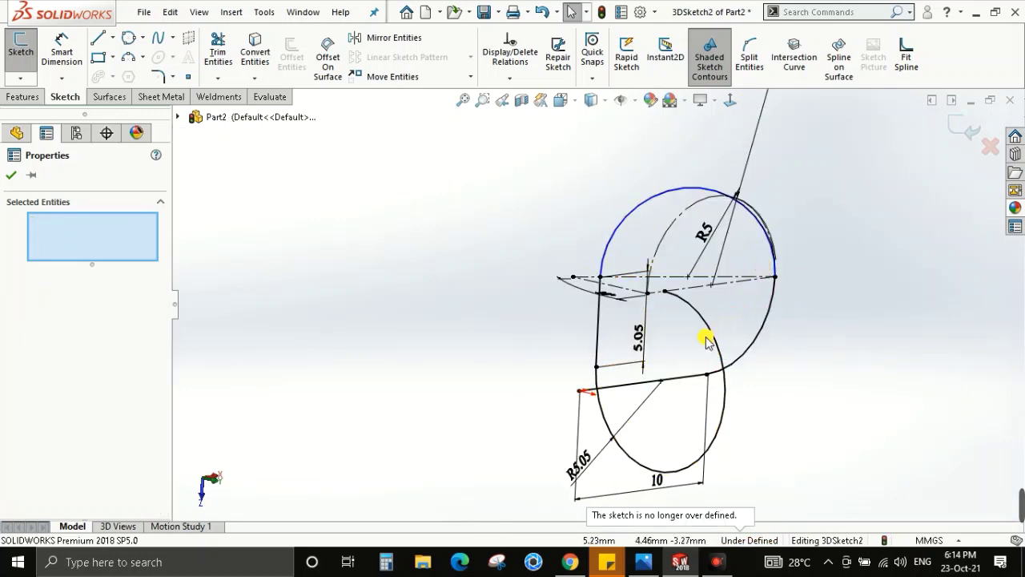
pyautogui.moveTo(709, 337)
pyautogui.mouseDown(button='middle')
pyautogui.moveTo(727, 286)
pyautogui.moveTo(719, 331)
pyautogui.moveTo(785, 265)
pyautogui.moveTo(771, 361)
pyautogui.moveTo(782, 286)
pyautogui.moveTo(781, 338)
pyautogui.moveTo(604, 371)
pyautogui.mouseUp(button='middle')
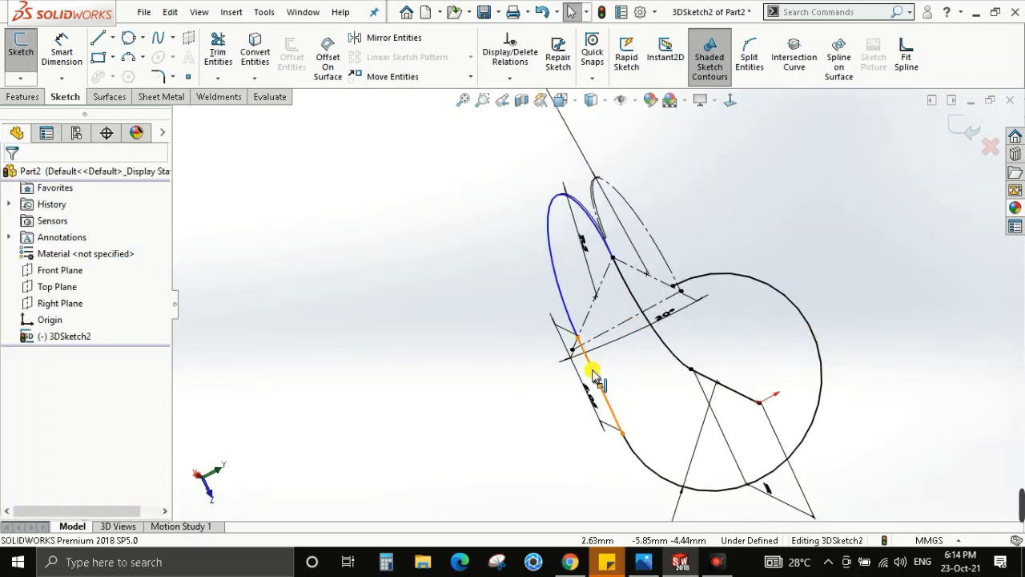
# Make Arc4 tangent to Line6, fully defining the sketch at 20.76 mm total length.
pyautogui.keyDown('ctrl'); pyautogui.click(553, 274); pyautogui.keyUp('ctrl')
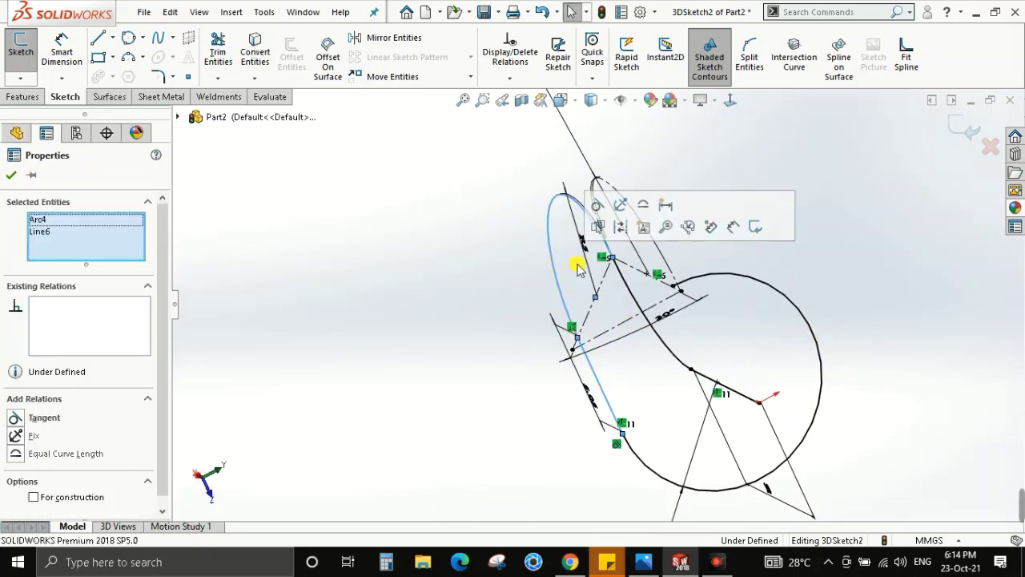
pyautogui.click(599, 204)
pyautogui.click(522, 346)
pyautogui.moveTo(522, 345)
pyautogui.mouseDown(button='middle')
pyautogui.moveTo(686, 339)
pyautogui.moveTo(631, 393)
pyautogui.moveTo(680, 328)
pyautogui.moveTo(657, 378)
pyautogui.moveTo(679, 347)
pyautogui.moveTo(613, 426)
pyautogui.moveTo(645, 393)
pyautogui.moveTo(590, 492)
pyautogui.moveTo(641, 366)
pyautogui.moveTo(611, 328)
pyautogui.moveTo(612, 388)
pyautogui.mouseUp(button='middle')
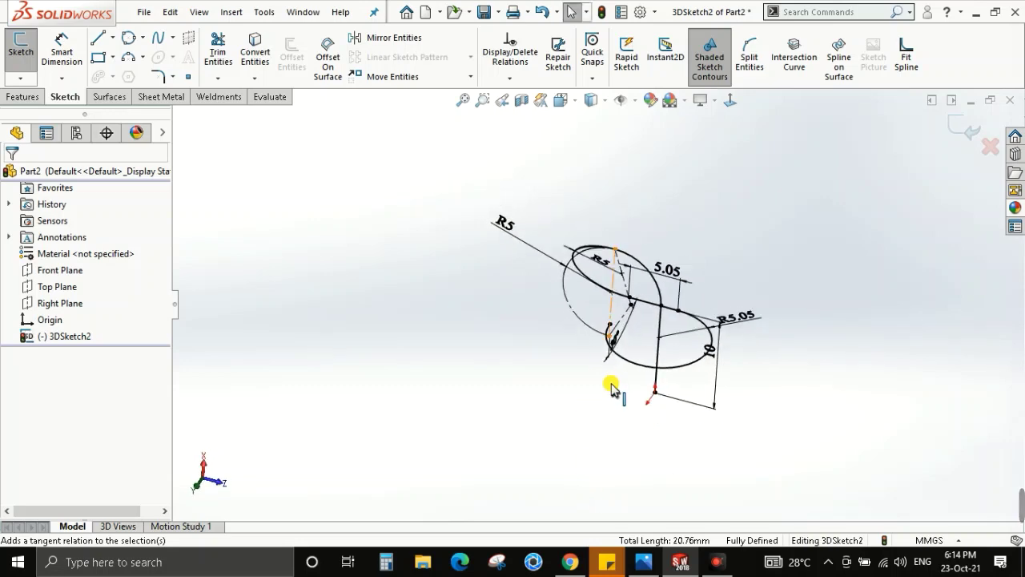
# Check the reference drawing, then split the lower arc of 3DSketch2 at a new point.
pyautogui.hotkey('alt', 'Tab')
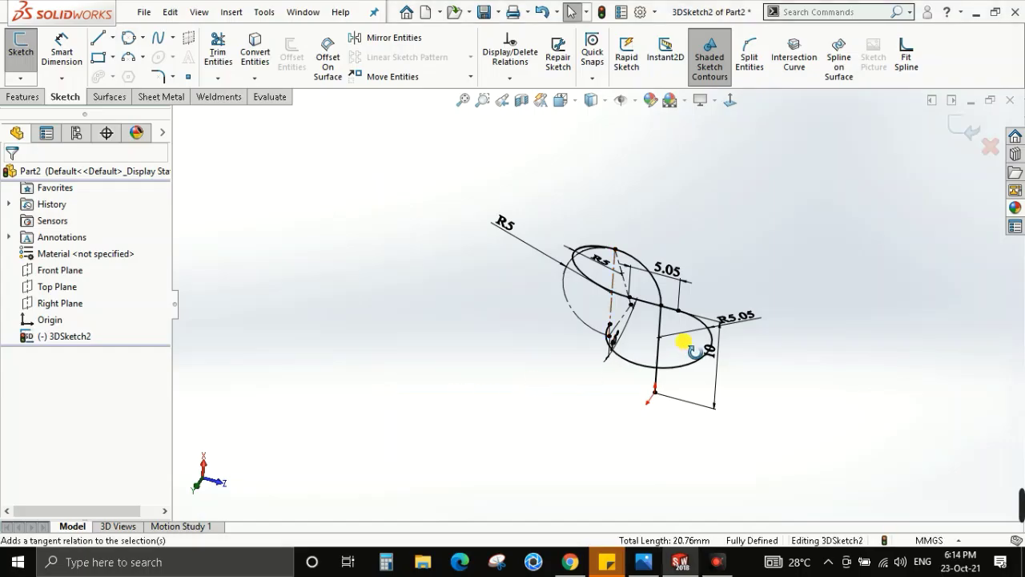
pyautogui.moveTo(681, 343)
pyautogui.mouseDown(button='middle')
pyautogui.moveTo(703, 304)
pyautogui.moveTo(687, 352)
pyautogui.mouseUp(button='middle')
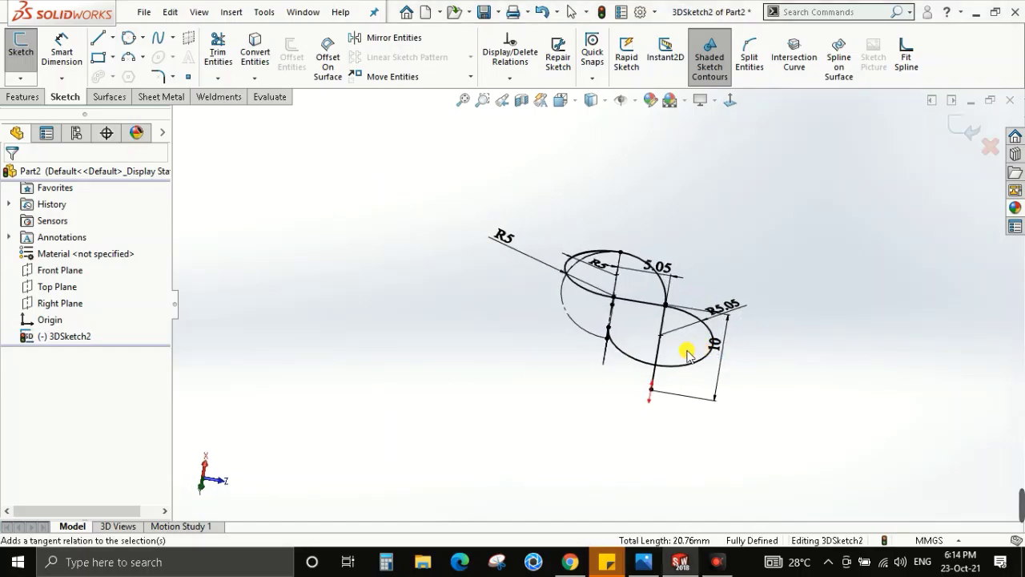
pyautogui.moveTo(653, 382)
pyautogui.mouseDown(button='middle')
pyautogui.moveTo(638, 389)
pyautogui.moveTo(638, 370)
pyautogui.mouseUp(button='middle')
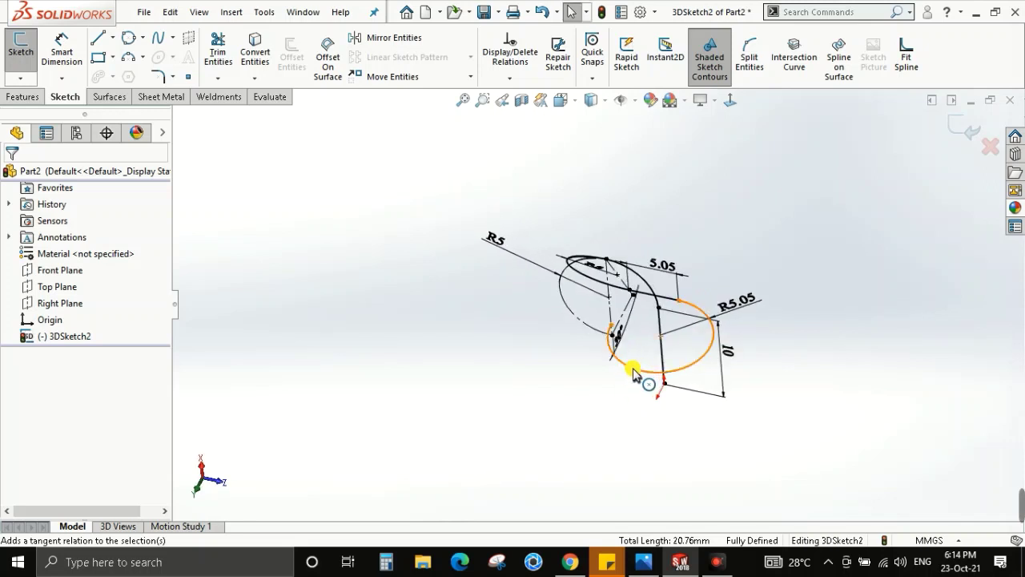
pyautogui.click(750, 58)
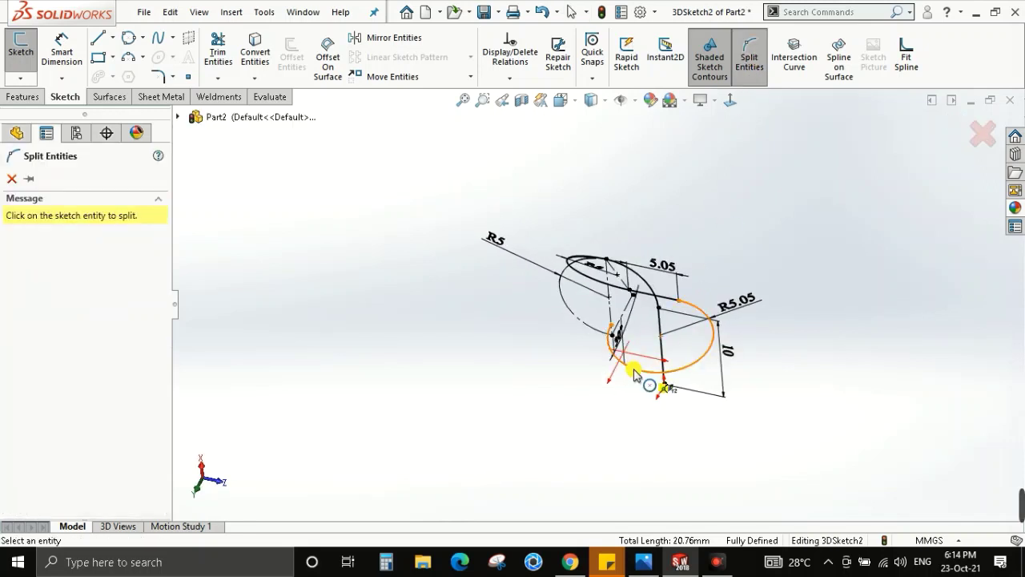
pyautogui.click(636, 372)
pyautogui.scroll(-5, 641, 375)
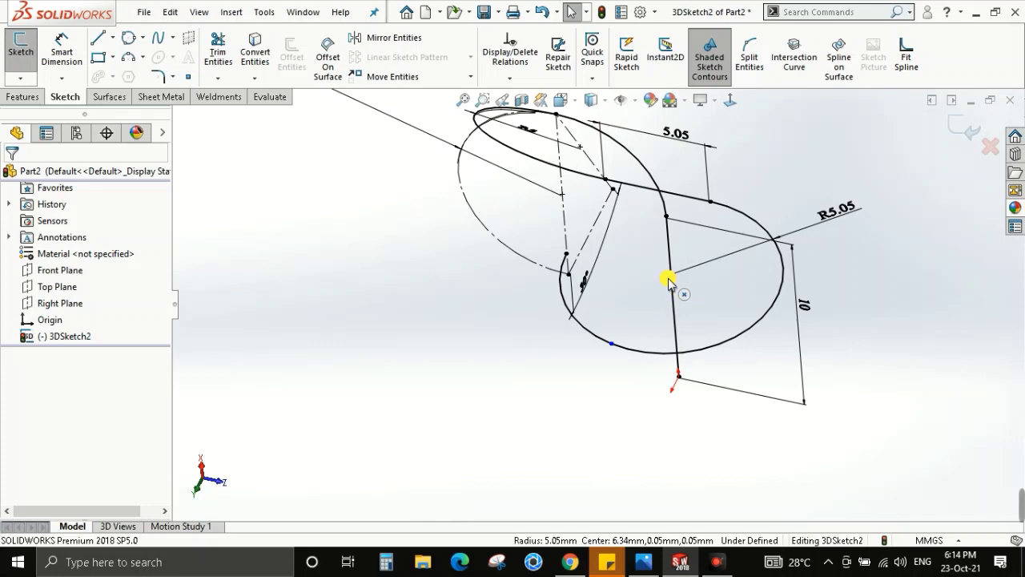
# Align the new split point with the other point along Y, fully defining the sketch.
pyautogui.click(671, 276)
pyautogui.keyDown('ctrl'); pyautogui.click(611, 344); pyautogui.keyUp('ctrl')
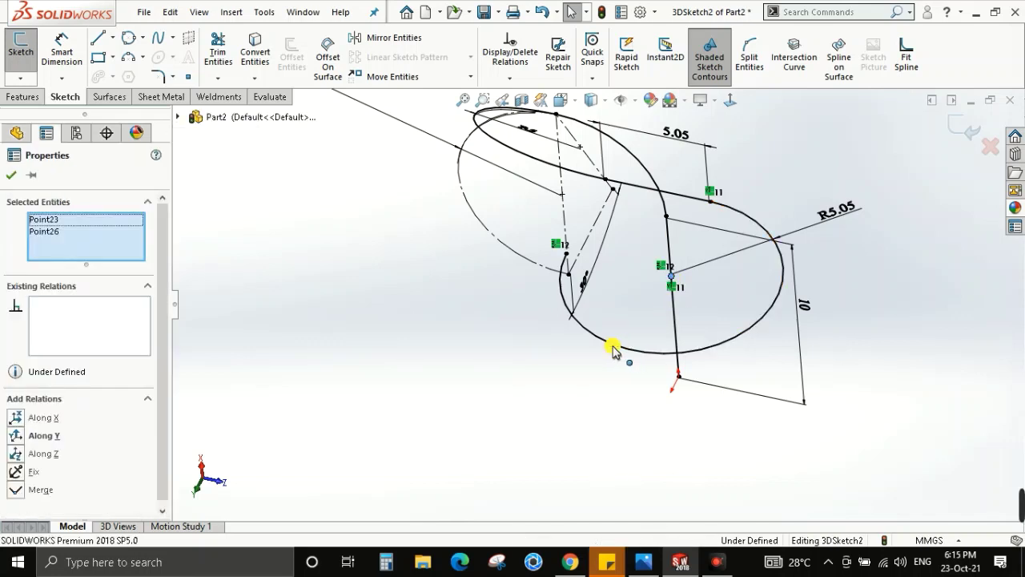
pyautogui.click(15, 436)
pyautogui.press('Escape')
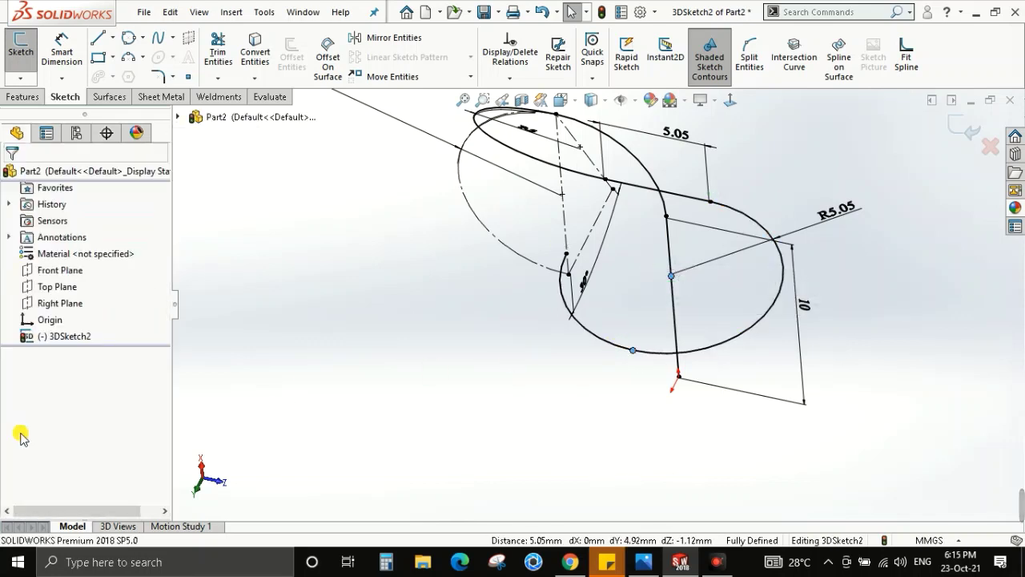
pyautogui.click(590, 339)
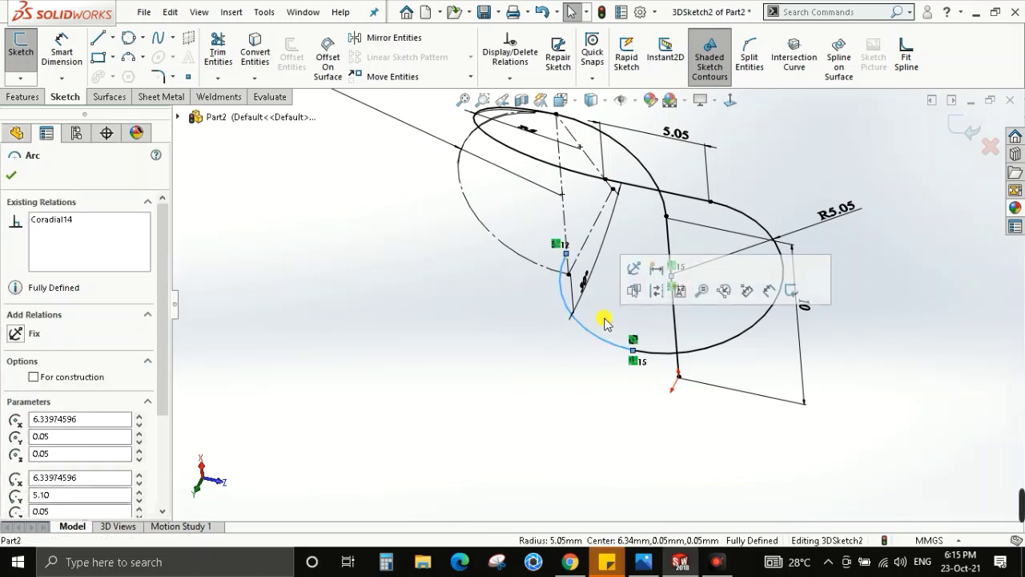
pyautogui.click(658, 292)
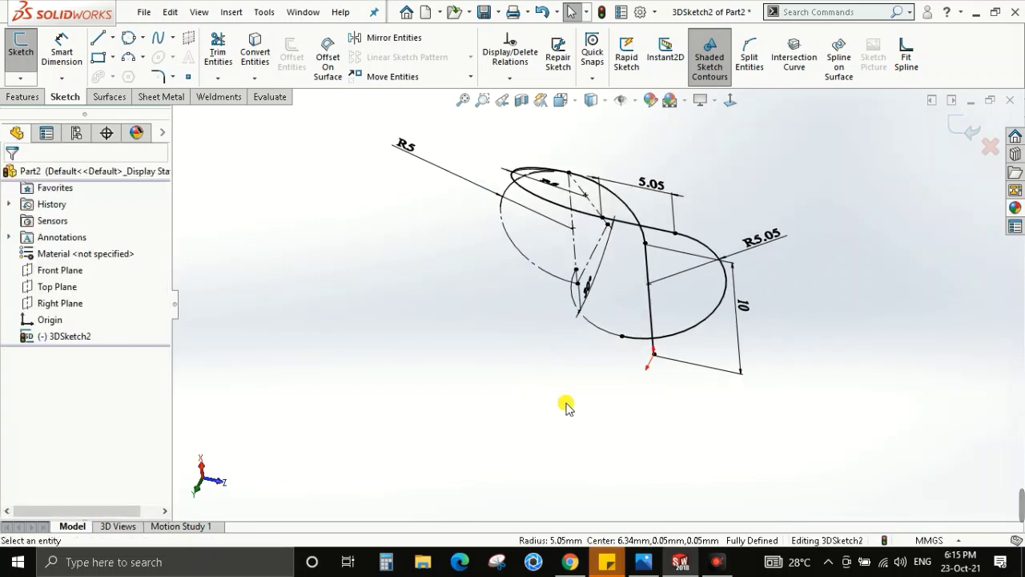
pyautogui.moveTo(520, 401)
pyautogui.mouseDown(button='middle')
pyautogui.moveTo(566, 406)
pyautogui.moveTo(622, 289)
pyautogui.moveTo(599, 336)
pyautogui.moveTo(590, 268)
pyautogui.moveTo(572, 288)
pyautogui.moveTo(650, 278)
pyautogui.moveTo(648, 379)
pyautogui.moveTo(680, 343)
pyautogui.moveTo(700, 348)
pyautogui.moveTo(652, 293)
pyautogui.moveTo(613, 339)
pyautogui.mouseUp(button='middle')
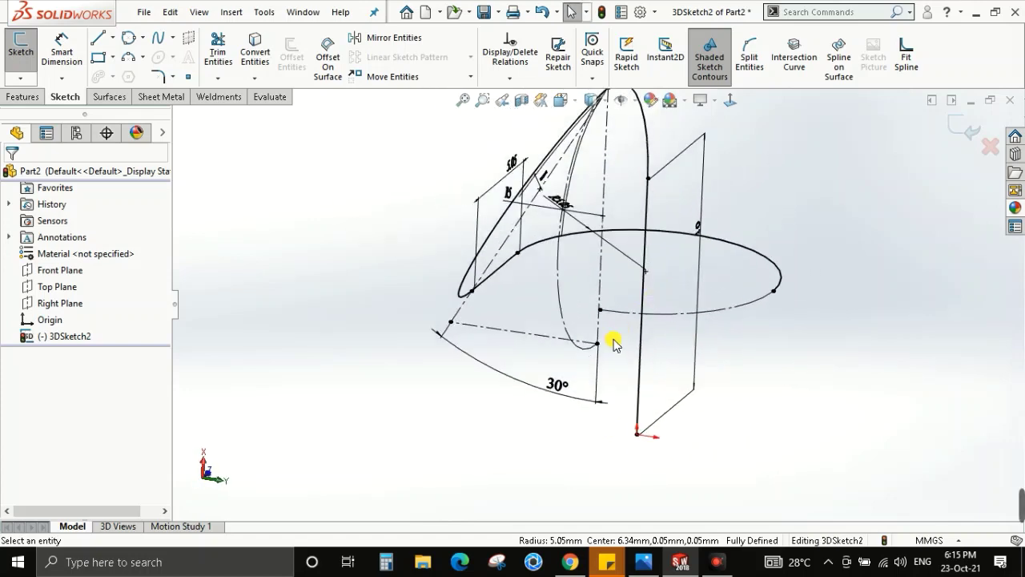
# Draw two construction lines, the second ending on the existing sketch point.
pyautogui.scroll(-3, 615, 328)
pyautogui.scroll(-2, 616, 305)
pyautogui.scroll(-2, 590, 309)
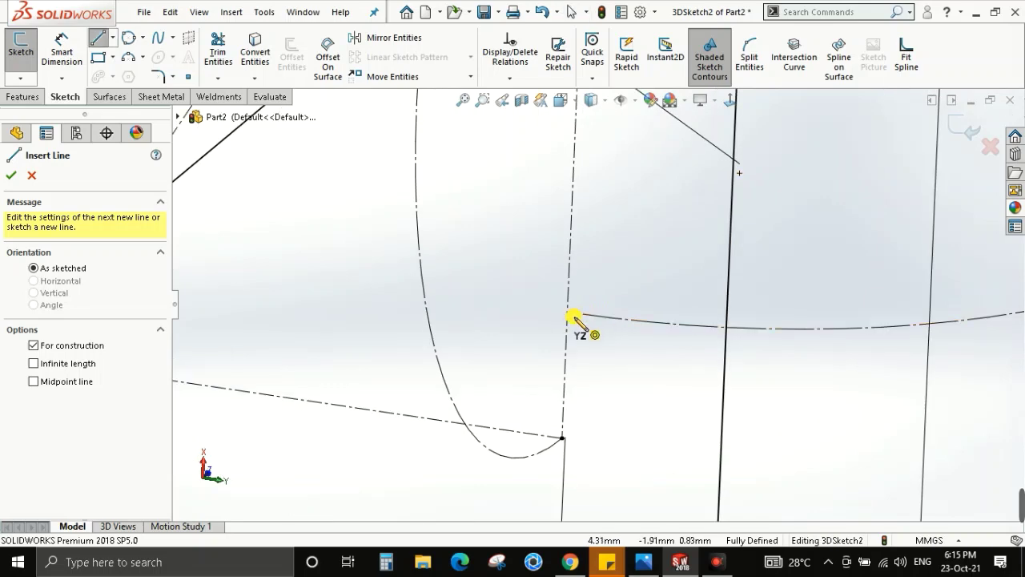
pyautogui.click(571, 313)
pyautogui.scroll(2, 588, 205)
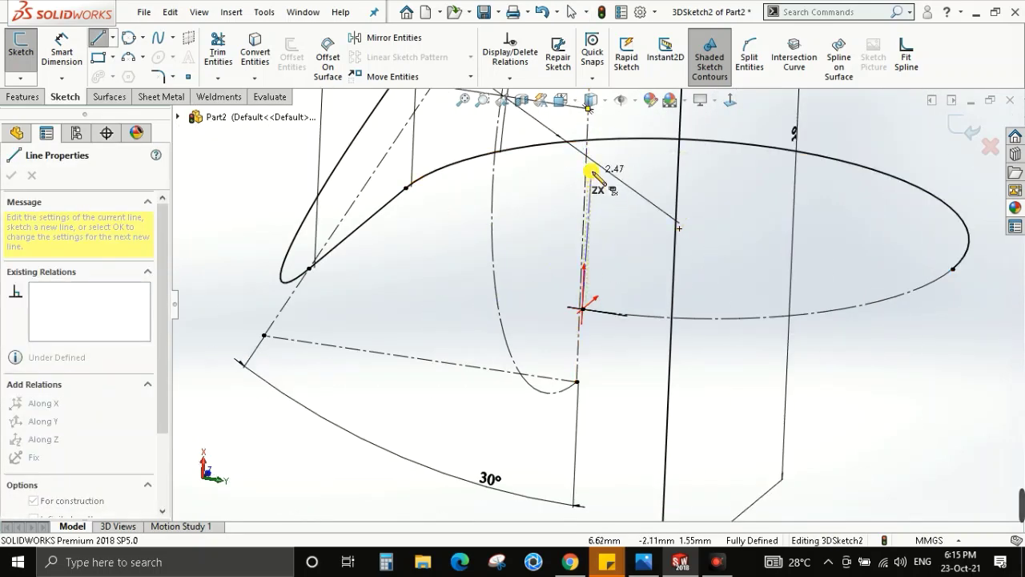
pyautogui.scroll(-1, 590, 176)
pyautogui.scroll(-1, 590, 195)
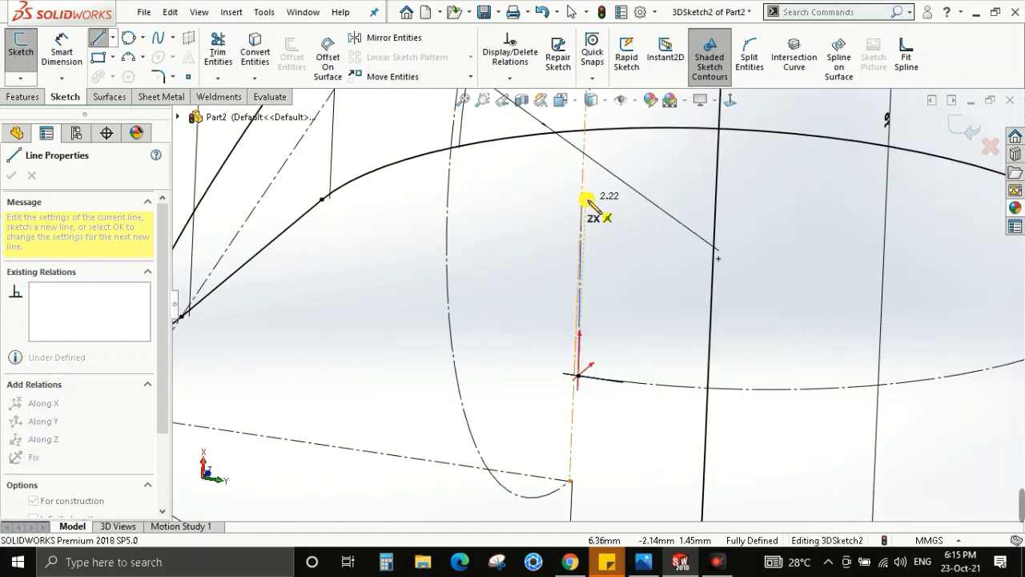
pyautogui.scroll(-1, 589, 204)
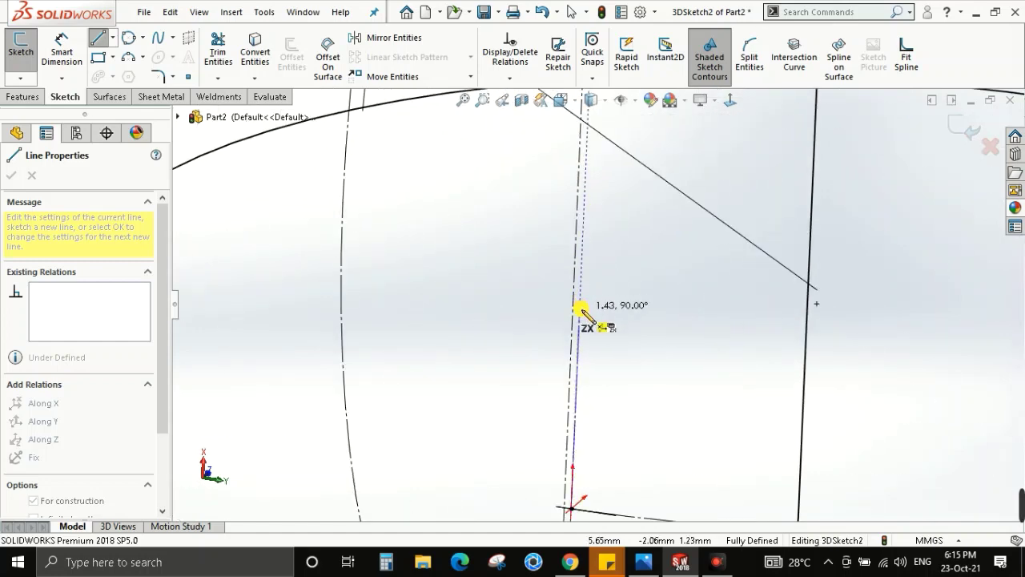
pyautogui.scroll(2, 743, 406)
pyautogui.scroll(2, 755, 422)
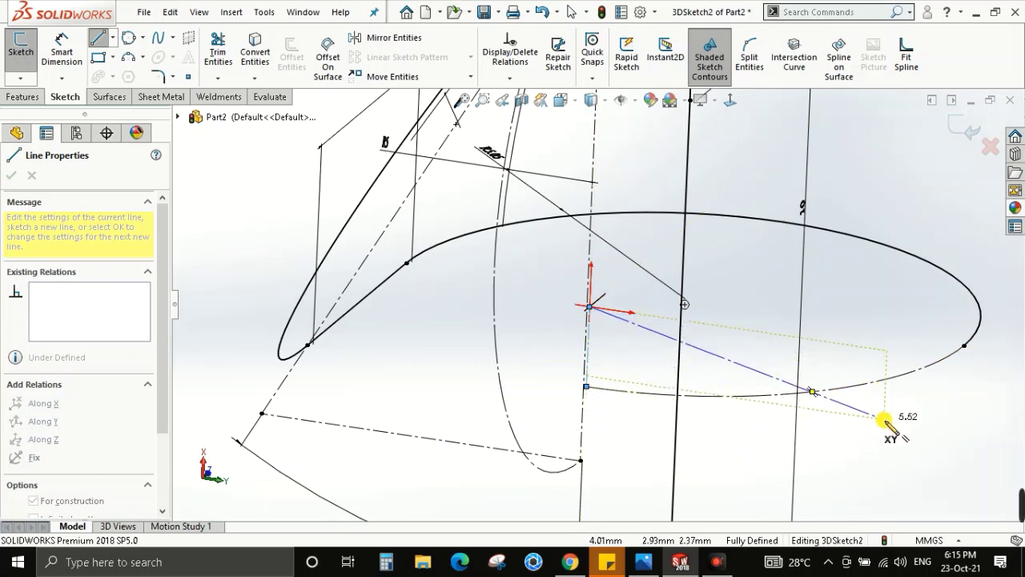
pyautogui.click(881, 417)
pyautogui.click(586, 387)
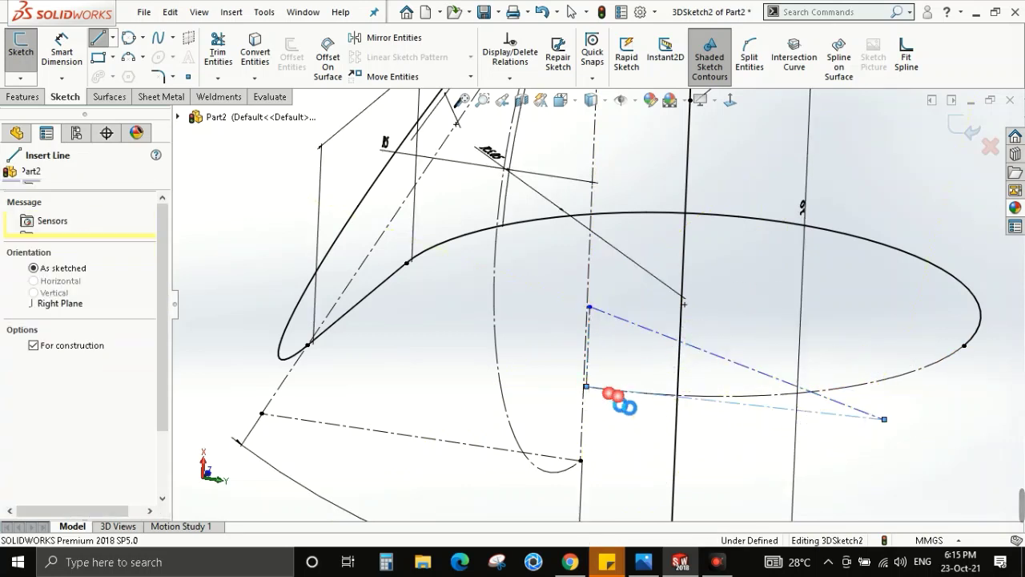
pyautogui.press('Escape')
# Constrain the lower construction line along Y and set its angle to the other line at 30°.
pyautogui.click(784, 409)
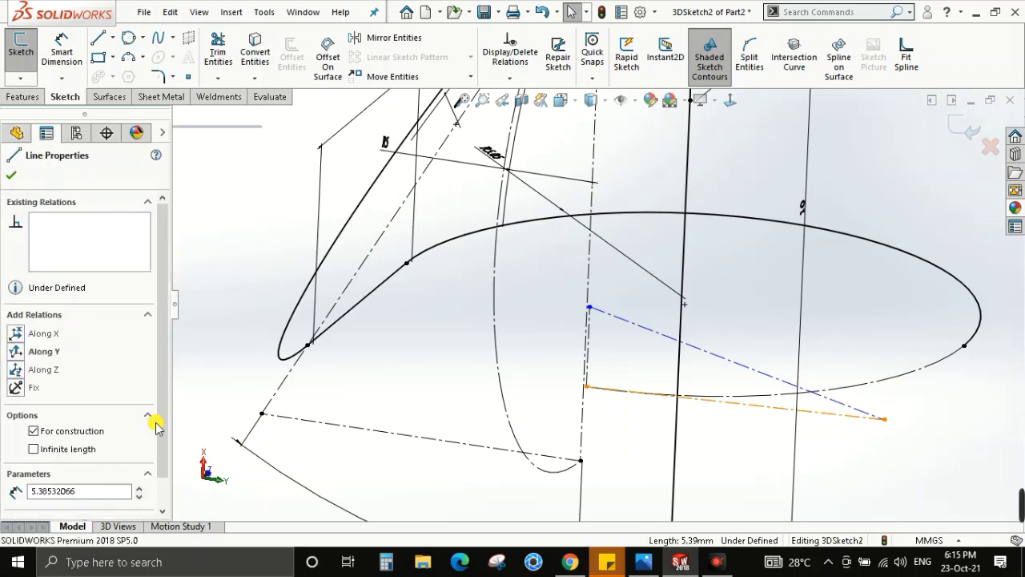
pyautogui.click(16, 353)
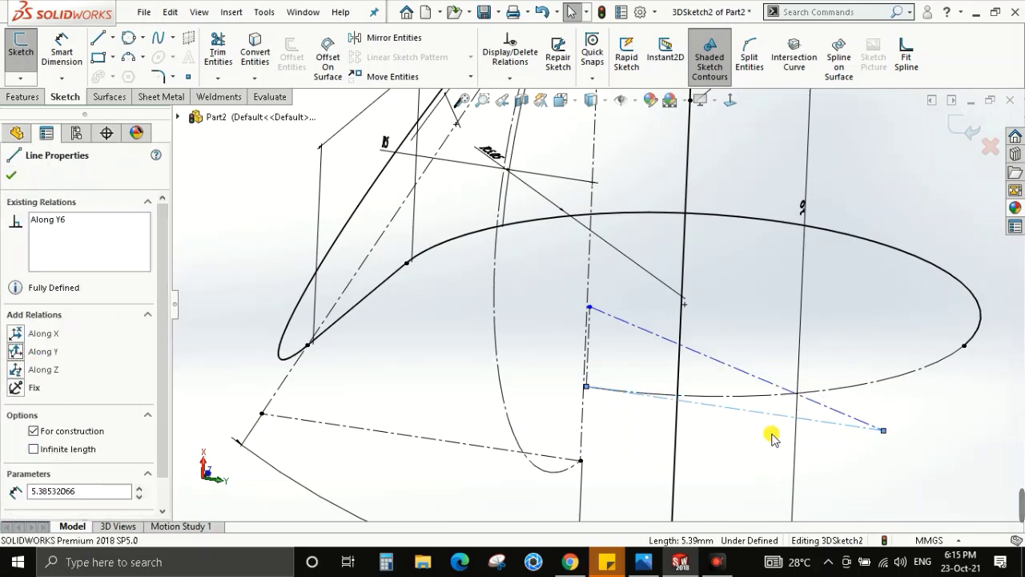
pyautogui.click(771, 431)
pyautogui.moveTo(771, 431); pyautogui.dragTo(750, 389, button='middle')
pyautogui.moveTo(750, 389); pyautogui.dragTo(699, 353, button='right')
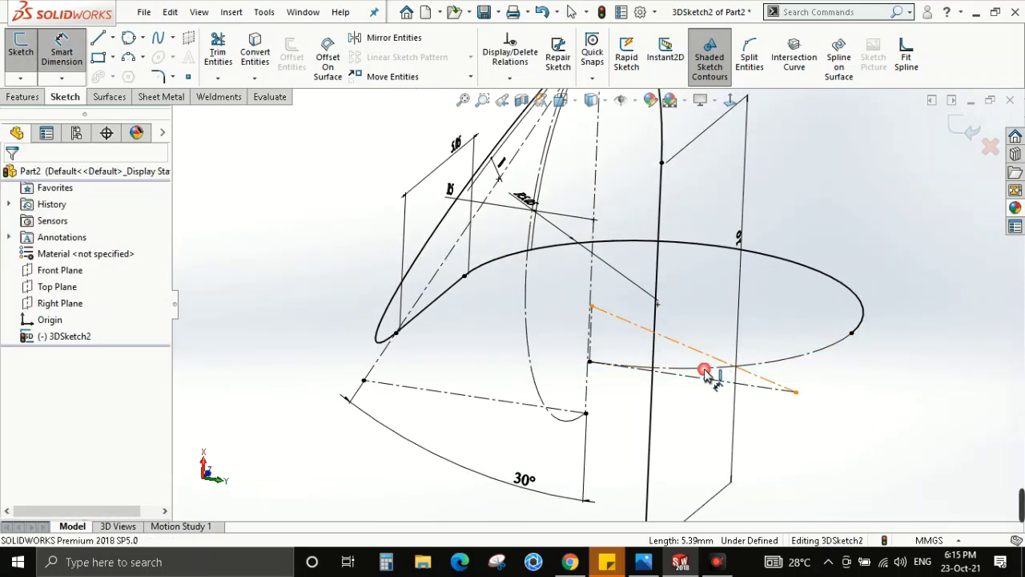
pyautogui.click(699, 354)
pyautogui.click(711, 378)
pyautogui.click(272, 271)
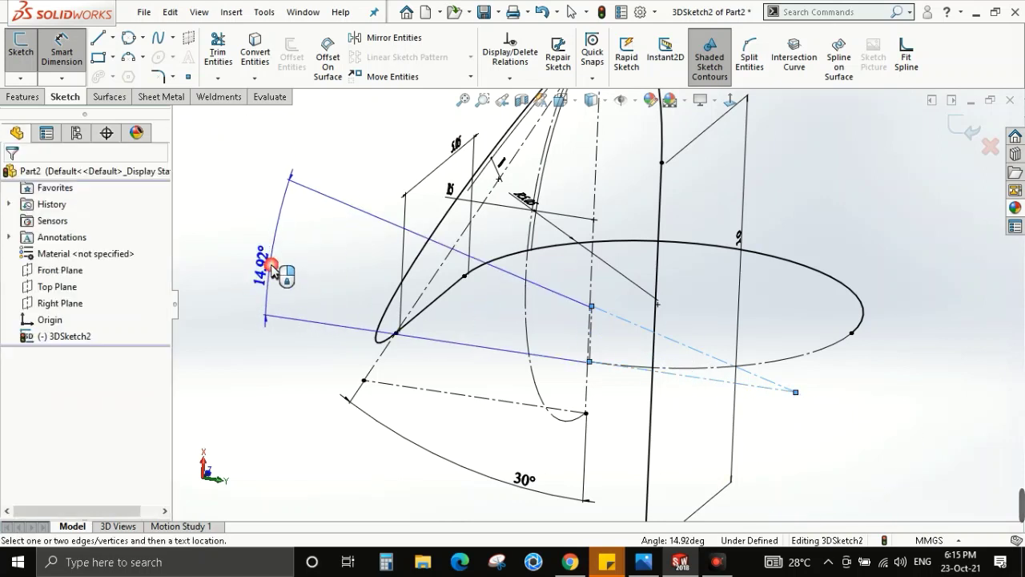
pyautogui.write('30')
pyautogui.press('Return')
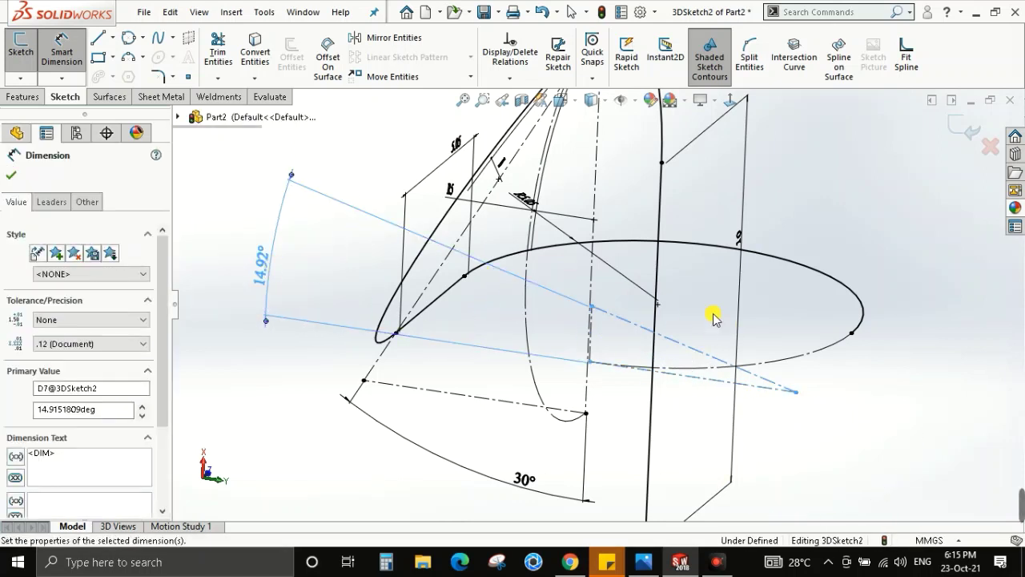
pyautogui.press('Escape')
# Select the line's end point together with the other sketch point for a new relation.
pyautogui.click(853, 335)
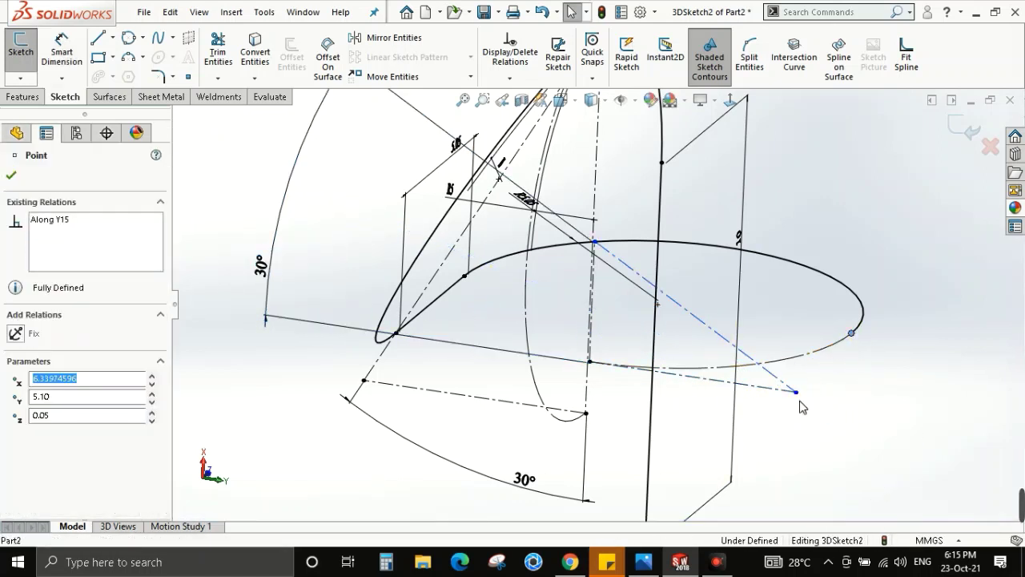
pyautogui.click(795, 392)
pyautogui.keyDown('ctrl'); pyautogui.click(851, 333); pyautogui.keyUp('ctrl')
# Align the two selected points along Z.
pyautogui.scroll(-3, 824, 432)
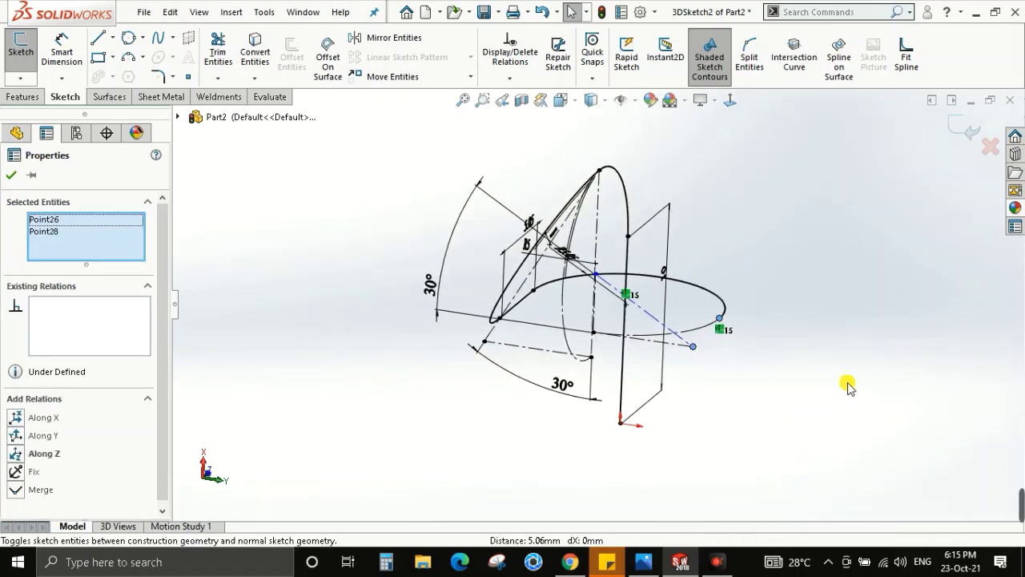
pyautogui.moveTo(846, 384)
pyautogui.mouseDown(button='middle')
pyautogui.moveTo(865, 340)
pyautogui.moveTo(822, 385)
pyautogui.mouseUp(button='middle')
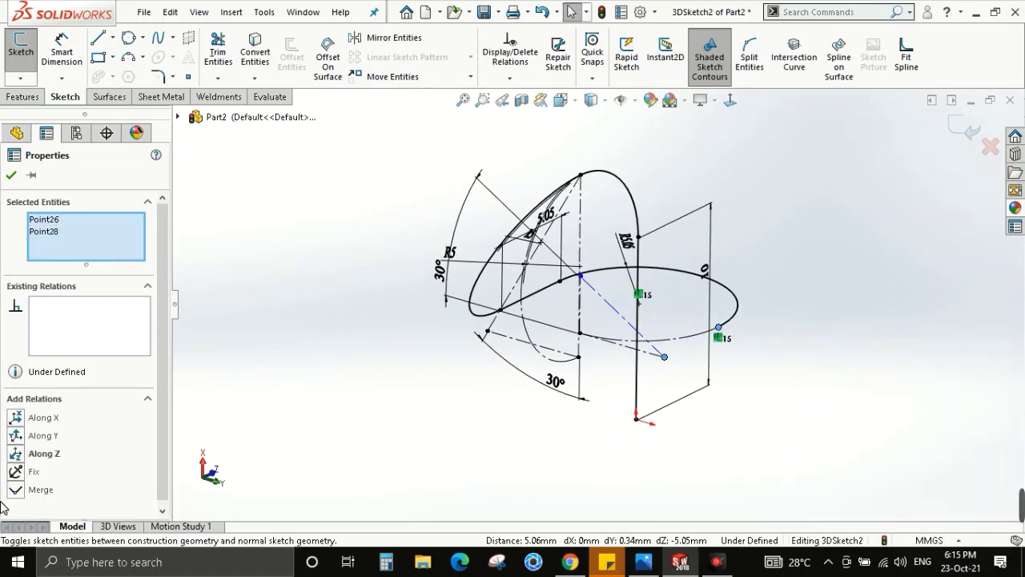
pyautogui.click(35, 453)
pyautogui.click(389, 449)
# Draw a three-point arc from the line's end point to the ellipse point.
pyautogui.moveTo(630, 339)
pyautogui.mouseDown(button='middle')
pyautogui.moveTo(712, 277)
pyautogui.moveTo(704, 342)
pyautogui.mouseUp(button='middle')
pyautogui.scroll(-4, 558, 358)
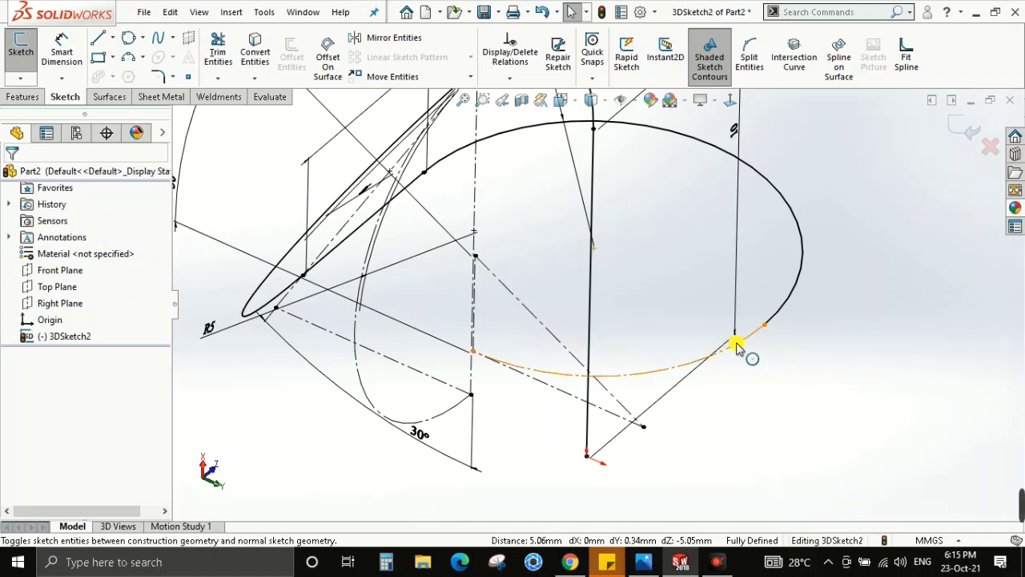
pyautogui.click(128, 57)
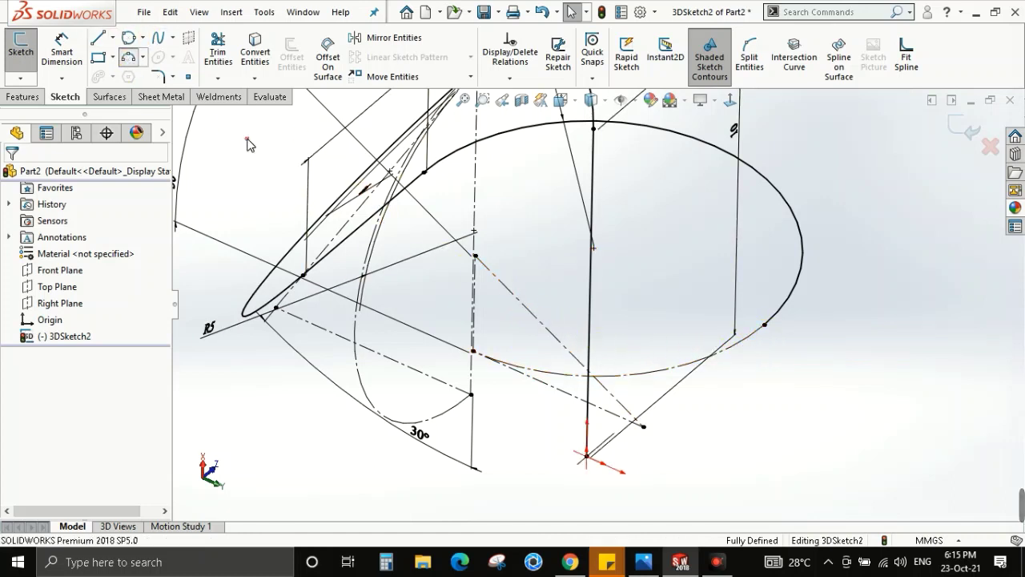
pyautogui.click(496, 277)
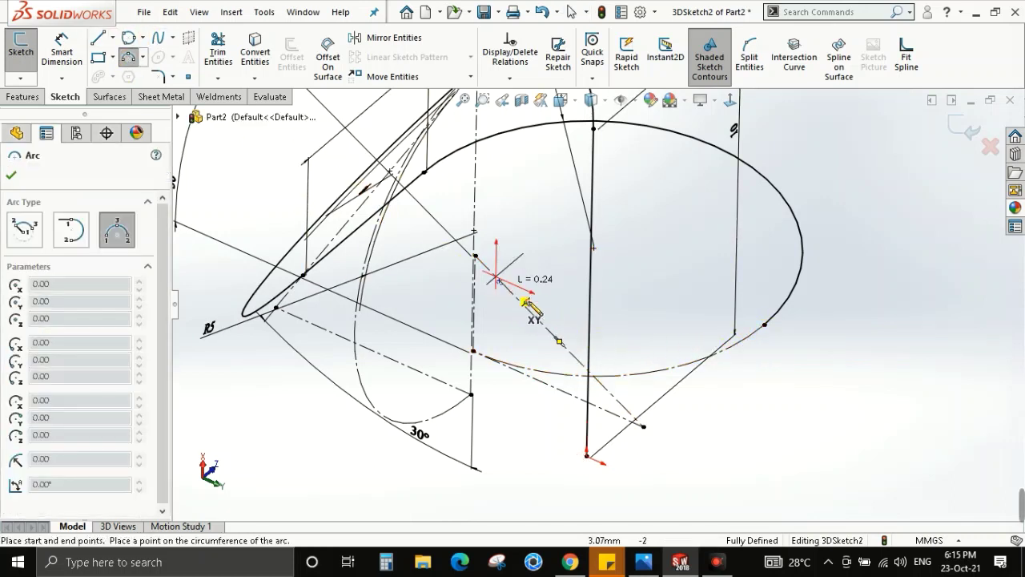
pyautogui.click(764, 325)
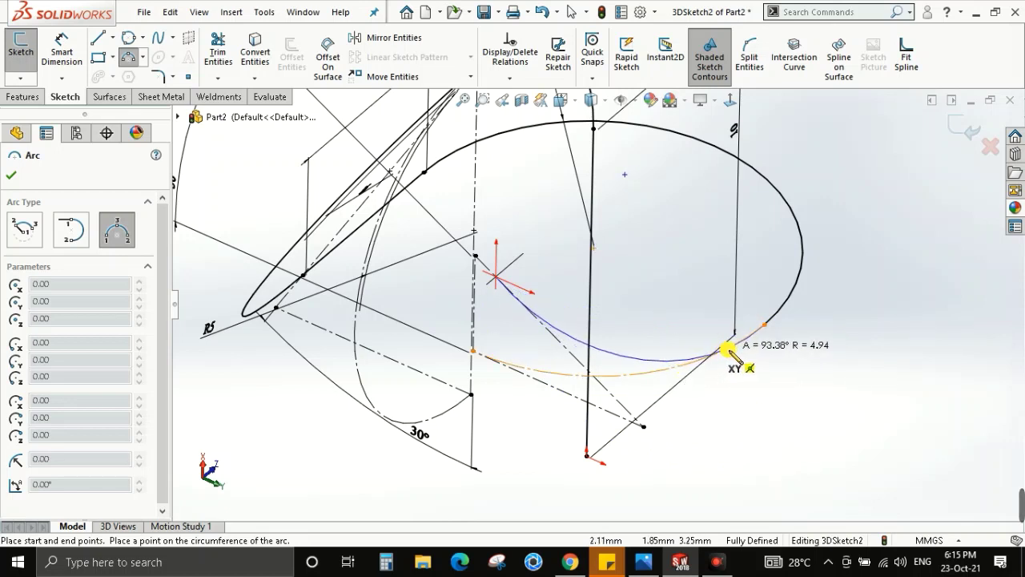
pyautogui.click(719, 357)
pyautogui.press('Escape')
# Dimension the new arc's radius to 5.05.
pyautogui.press('d')
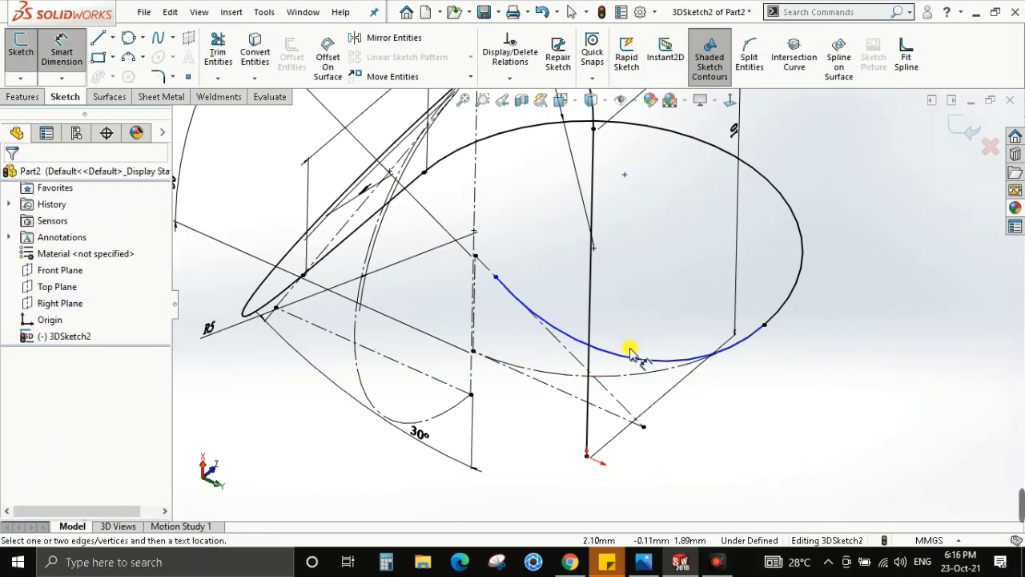
pyautogui.click(631, 360)
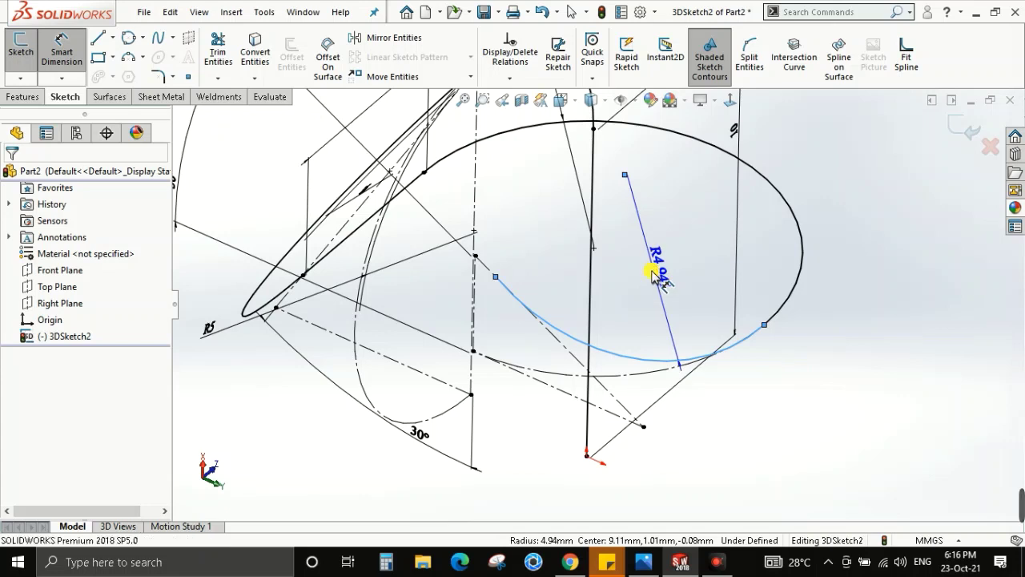
pyautogui.click(652, 273)
pyautogui.write('5.05')
pyautogui.press('Return')
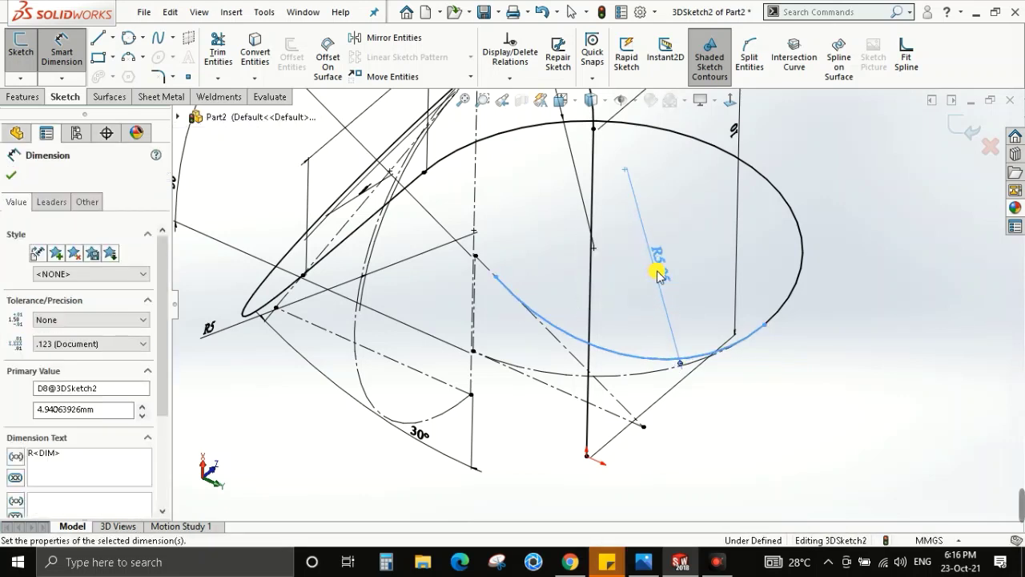
pyautogui.press('Escape')
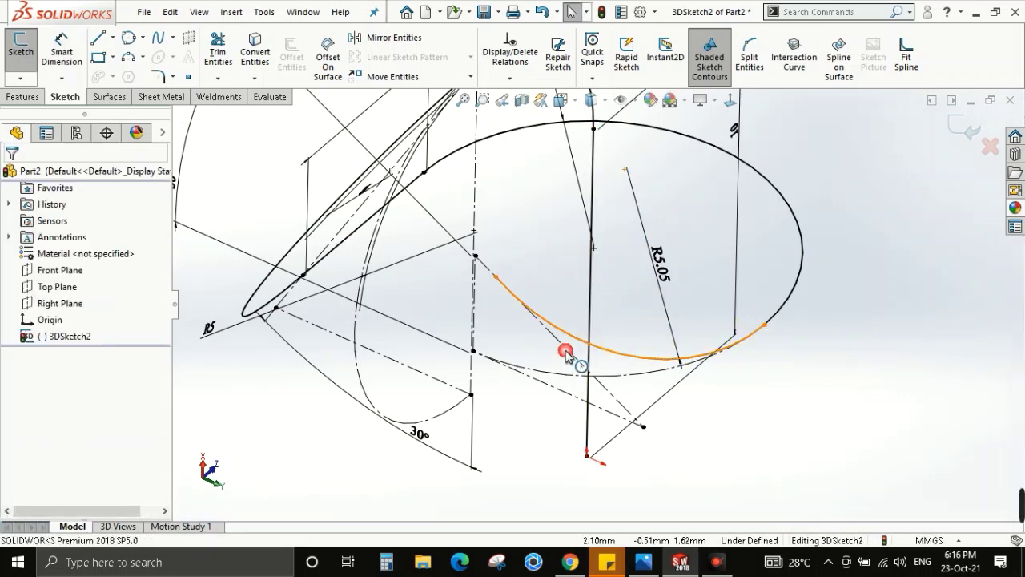
# Make Arc7 tangent to construction Line9, fully defining the sketch.
pyautogui.click(566, 352)
pyautogui.keyDown('ctrl'); pyautogui.click(569, 353); pyautogui.keyUp('ctrl')
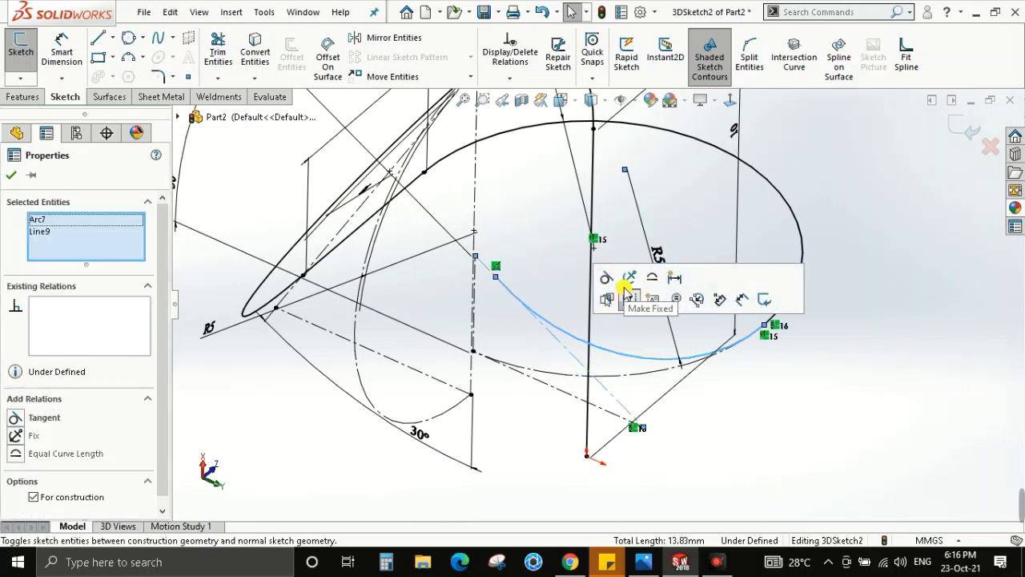
pyautogui.click(606, 278)
pyautogui.press('Escape')
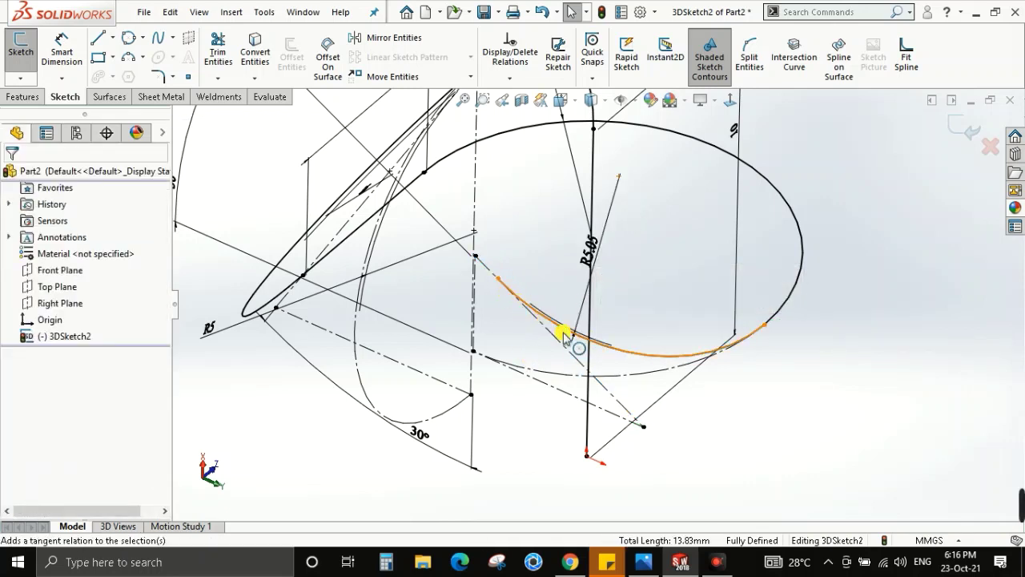
pyautogui.moveTo(502, 322); pyautogui.dragTo(549, 297, button='middle')
pyautogui.press('l')
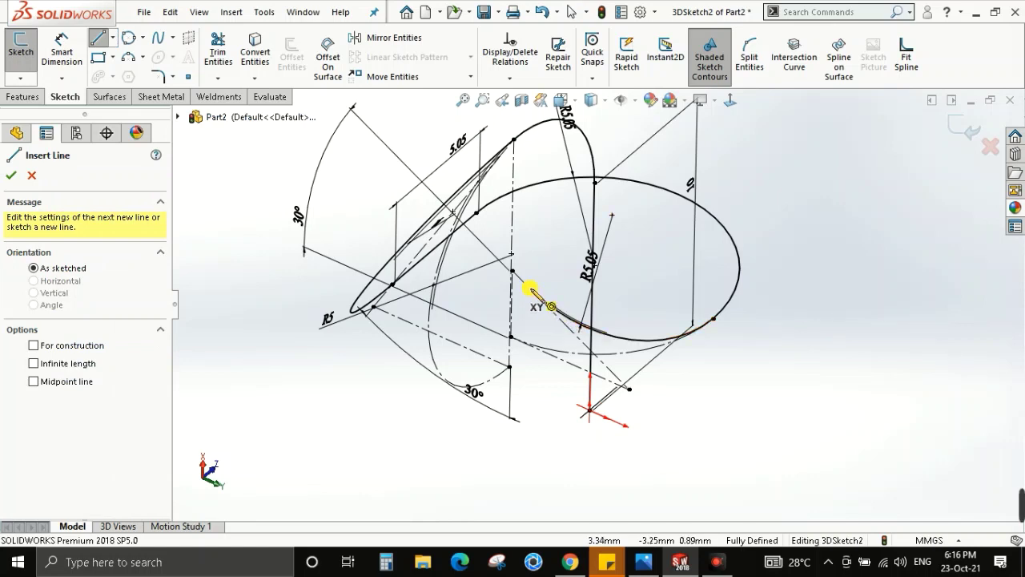
# Draw a straight line from the end of the lower arc toward the upper left.
pyautogui.click(528, 285)
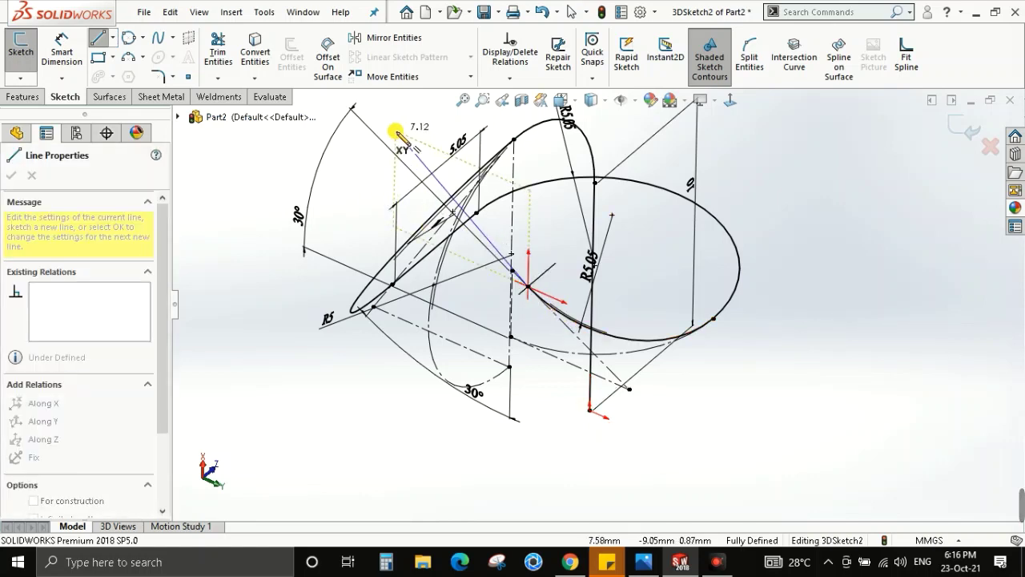
pyautogui.click(396, 133)
pyautogui.press('Escape')
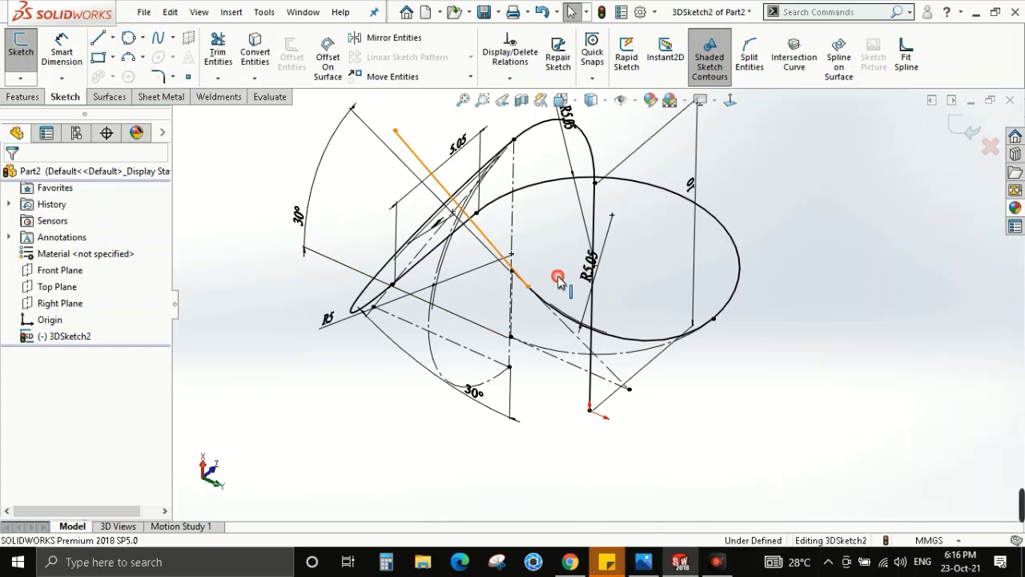
# Make the new Line11 tangent to the lower arc Arc7.
pyautogui.click(521, 276)
pyautogui.keyDown('ctrl'); pyautogui.click(649, 340); pyautogui.keyUp('ctrl')
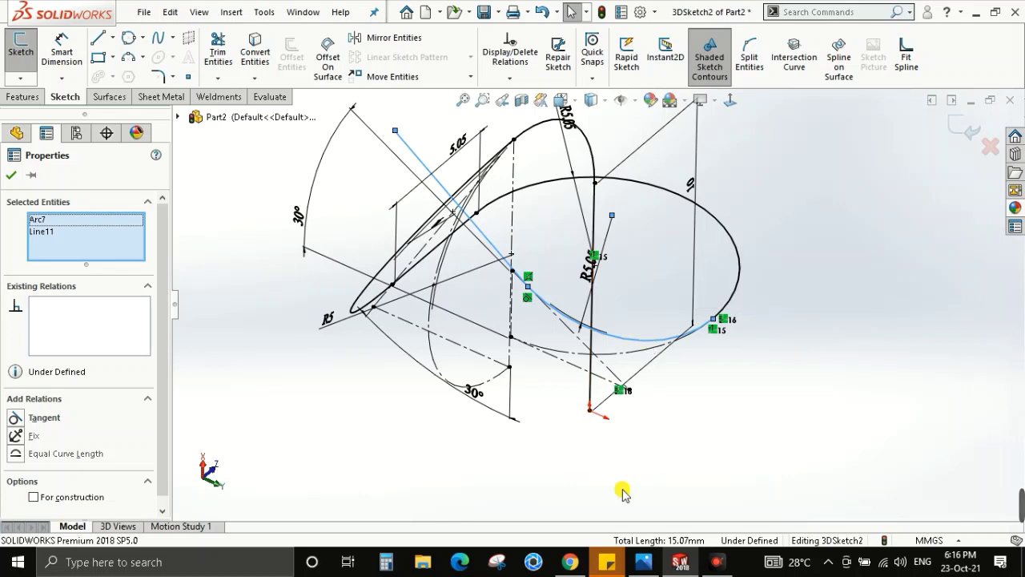
pyautogui.click(717, 561)
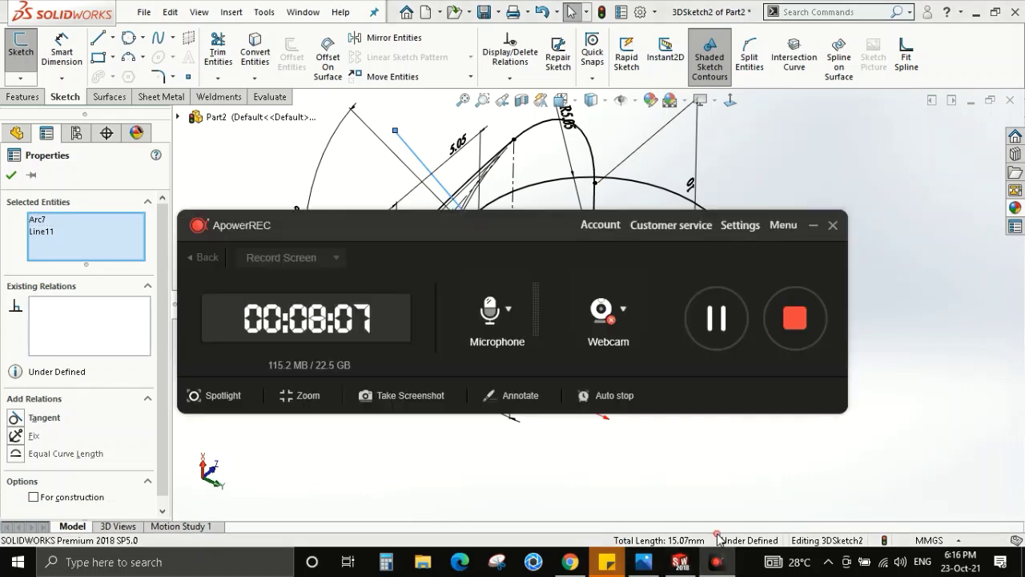
pyautogui.click(718, 324)
pyautogui.click(731, 473)
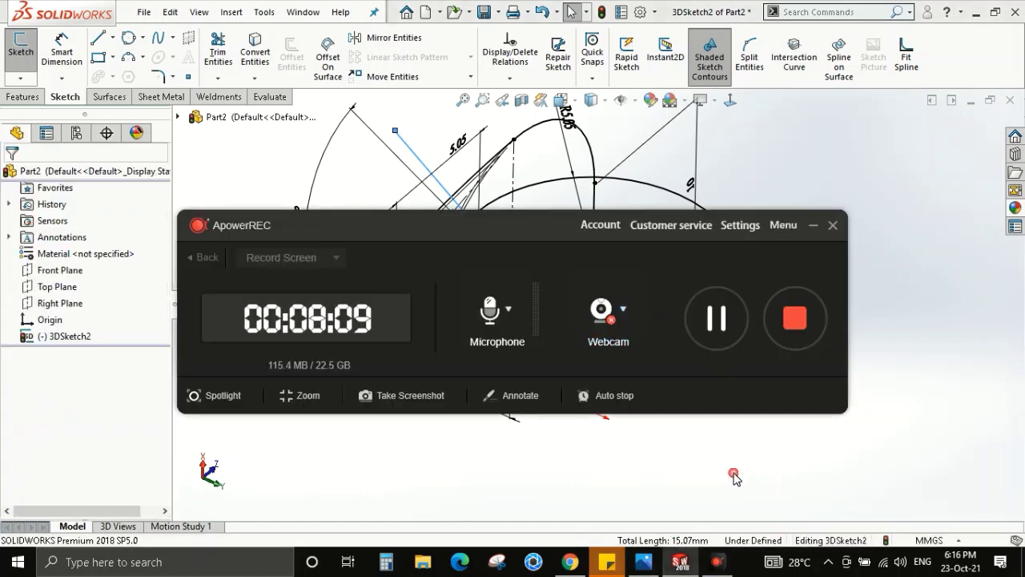
pyautogui.click(812, 225)
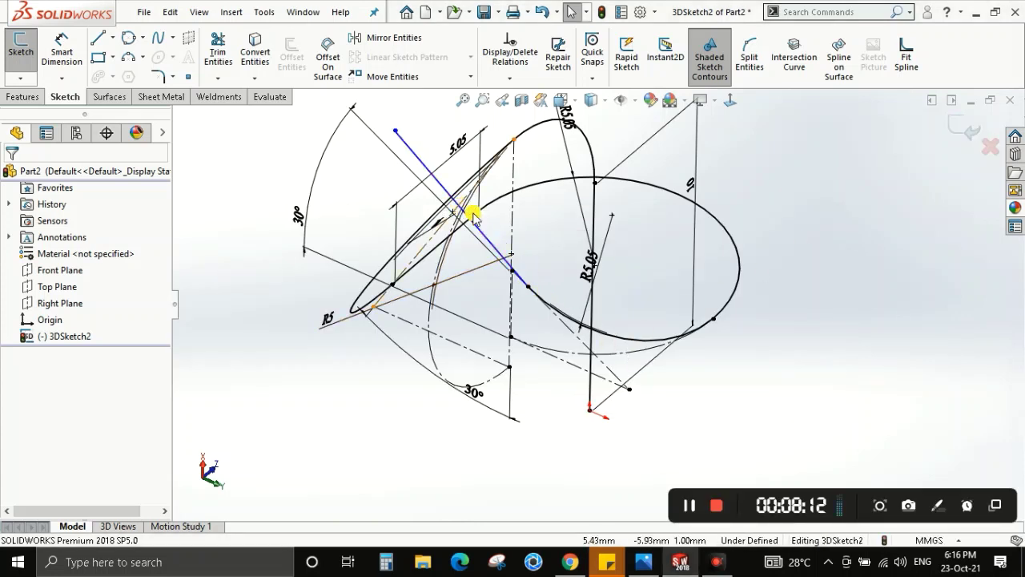
pyautogui.click(558, 307)
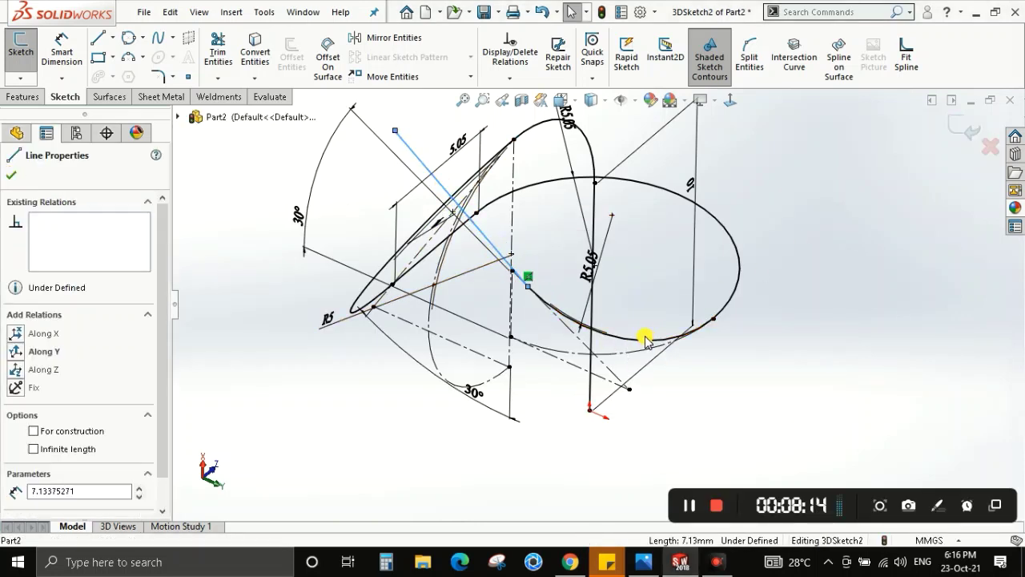
pyautogui.keyDown('ctrl'); pyautogui.click(645, 346); pyautogui.keyUp('ctrl')
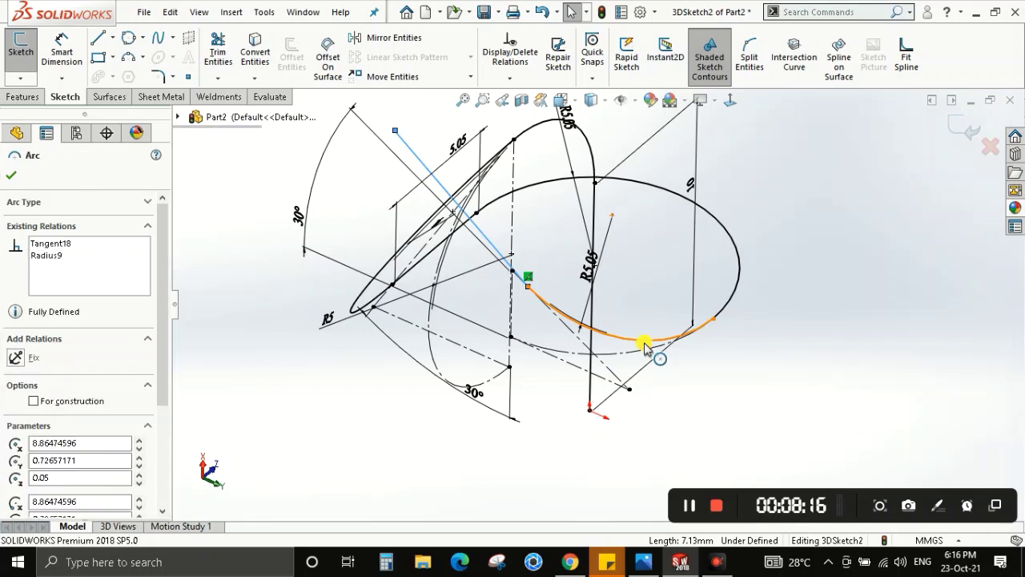
pyautogui.click(681, 277)
pyautogui.press('Escape')
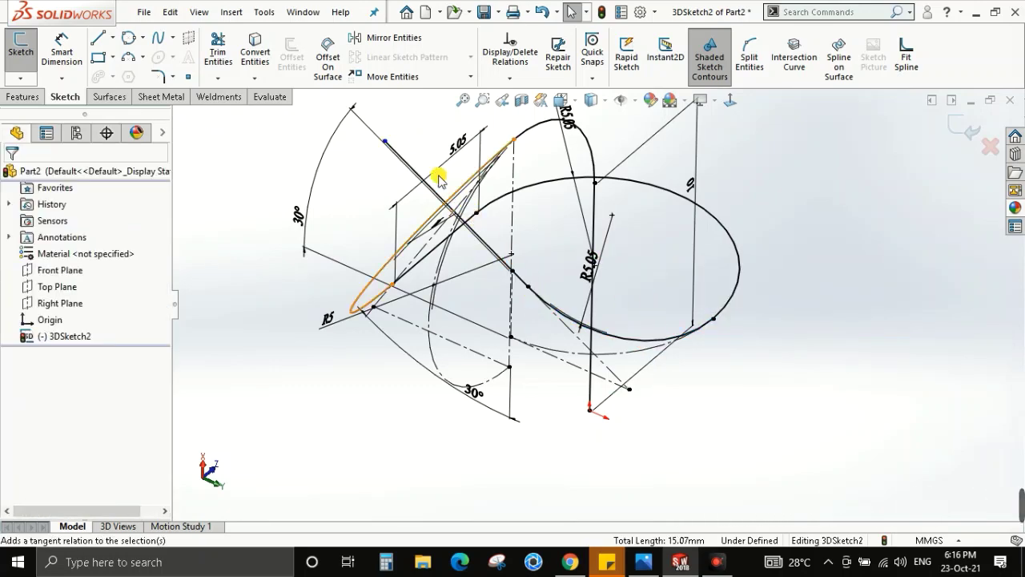
pyautogui.moveTo(435, 172)
pyautogui.mouseDown(button='middle')
pyautogui.moveTo(565, 275)
pyautogui.moveTo(571, 256)
pyautogui.mouseUp(button='middle')
pyautogui.press('space')
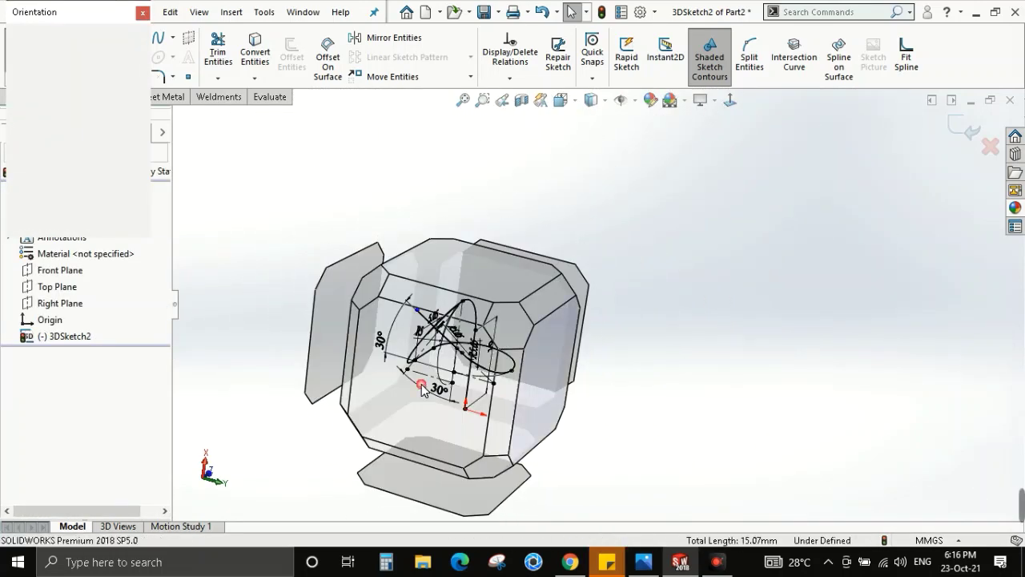
# In Front view, dimension the new line's upper end to the slanted construction line (3.437).
pyautogui.click(443, 346)
pyautogui.scroll(5, 570, 226)
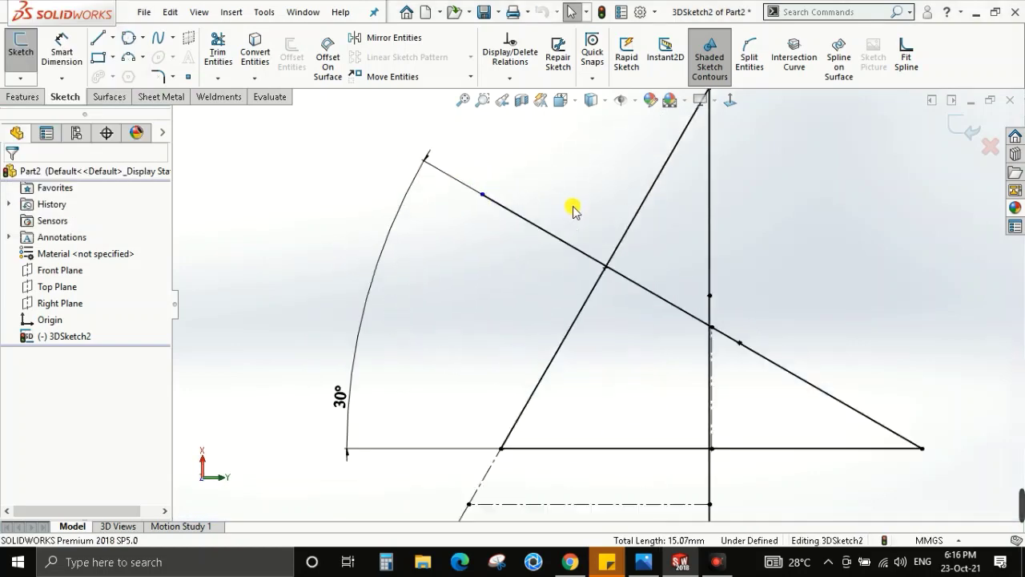
pyautogui.moveTo(434, 212); pyautogui.dragTo(456, 206, button='right')
pyautogui.click(448, 205)
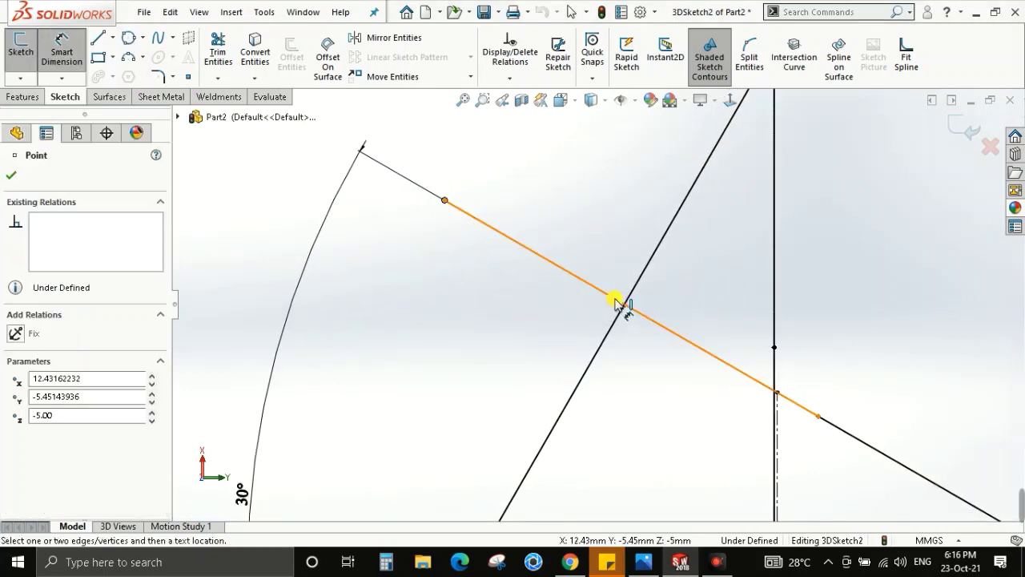
pyautogui.click(551, 336)
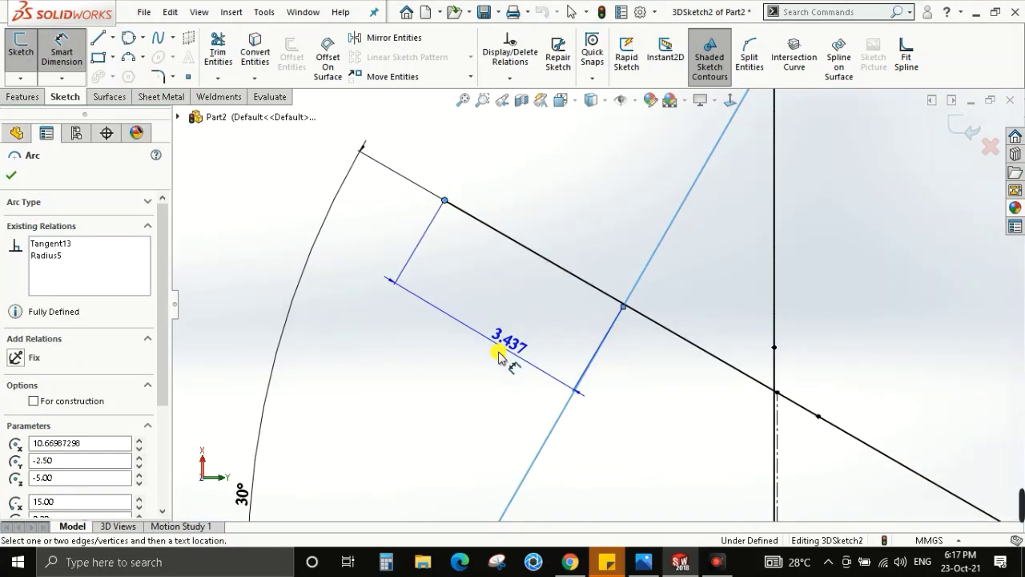
pyautogui.click(494, 355)
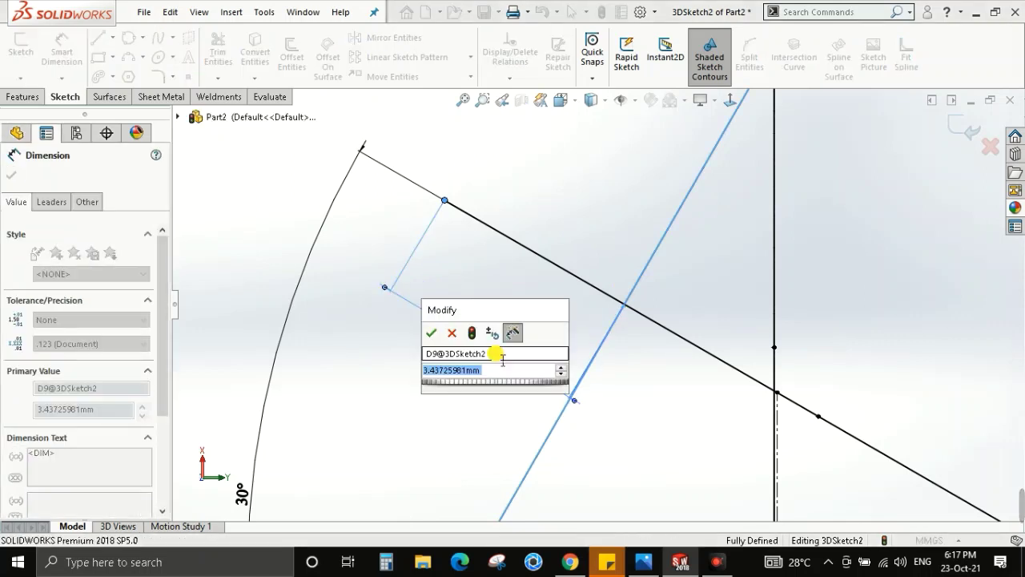
pyautogui.scroll(2, 721, 228)
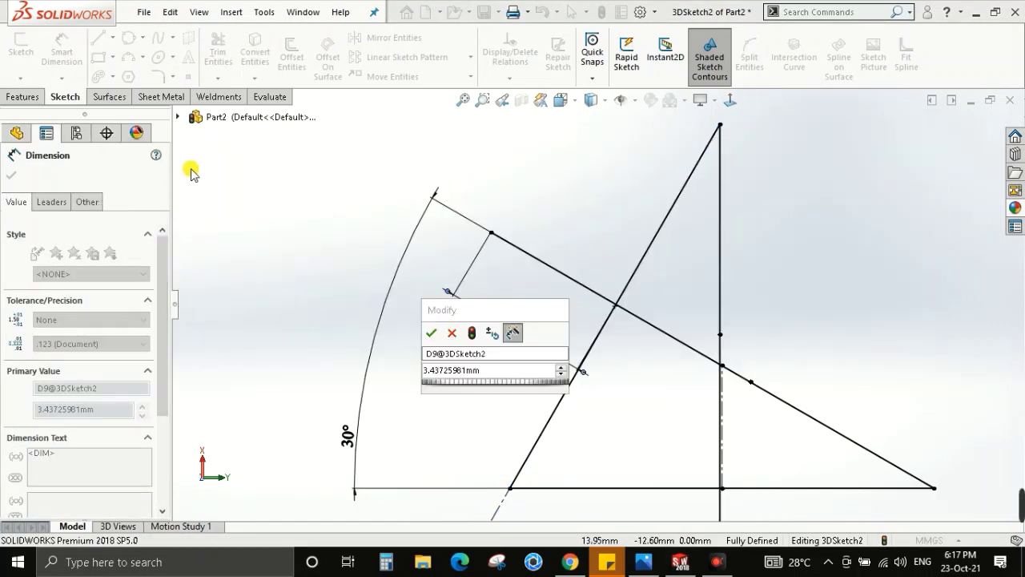
pyautogui.click(645, 562)
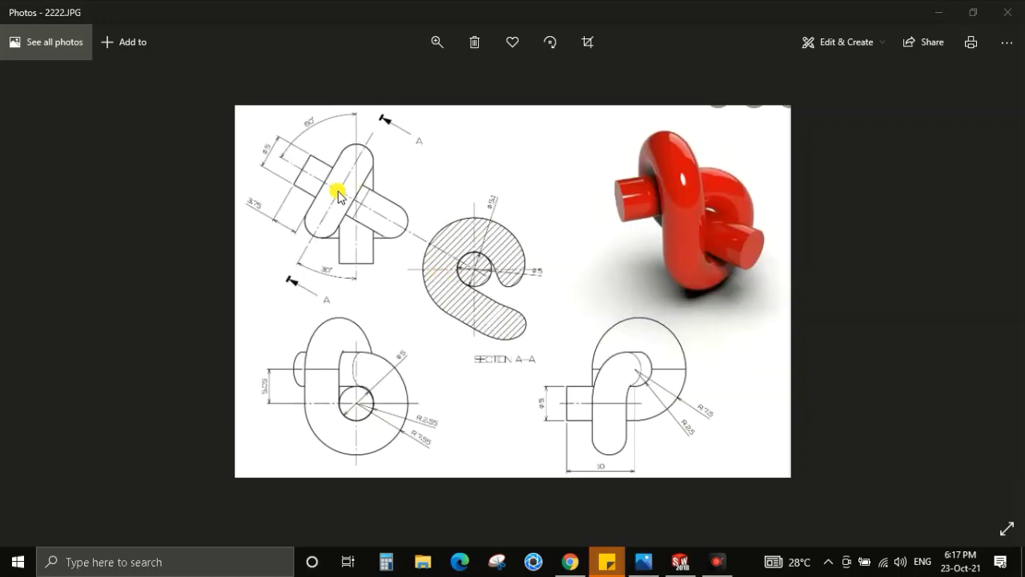
pyautogui.hotkey('alt', 'Tab')
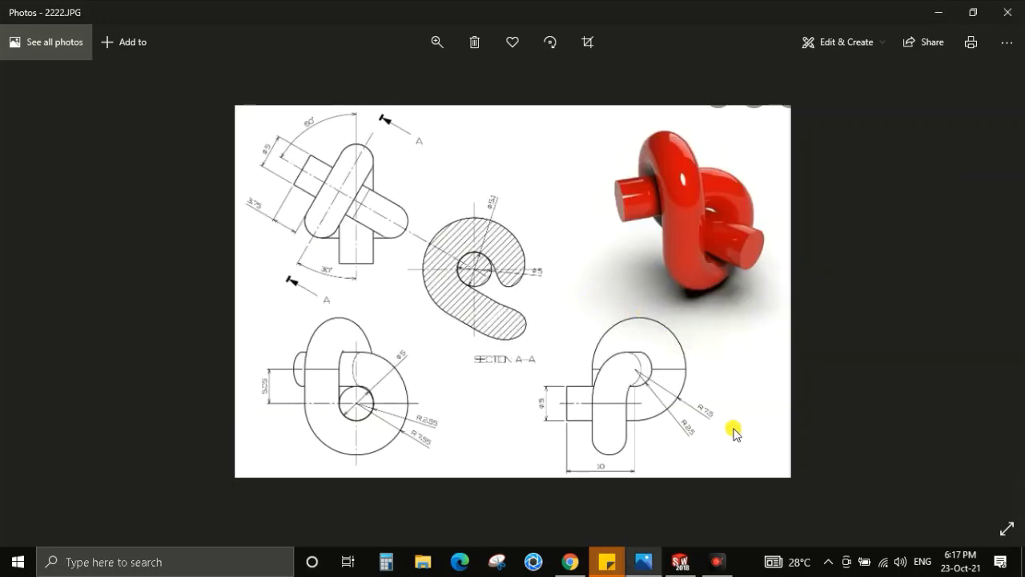
pyautogui.click(680, 561)
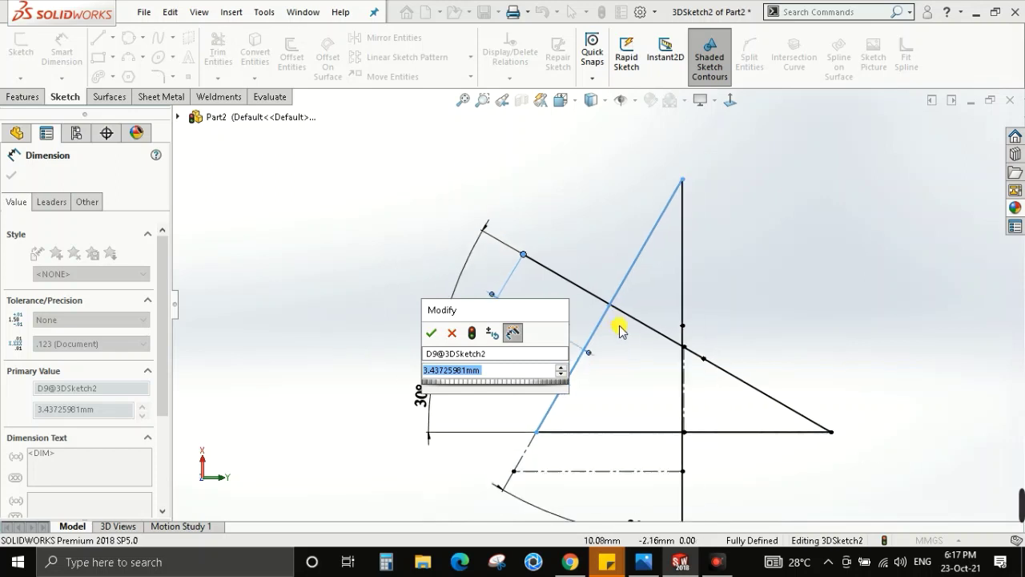
# Enter 2.5+3.75 to make the distance 6.25 mm, then exit 3DSketch2.
pyautogui.write('2')
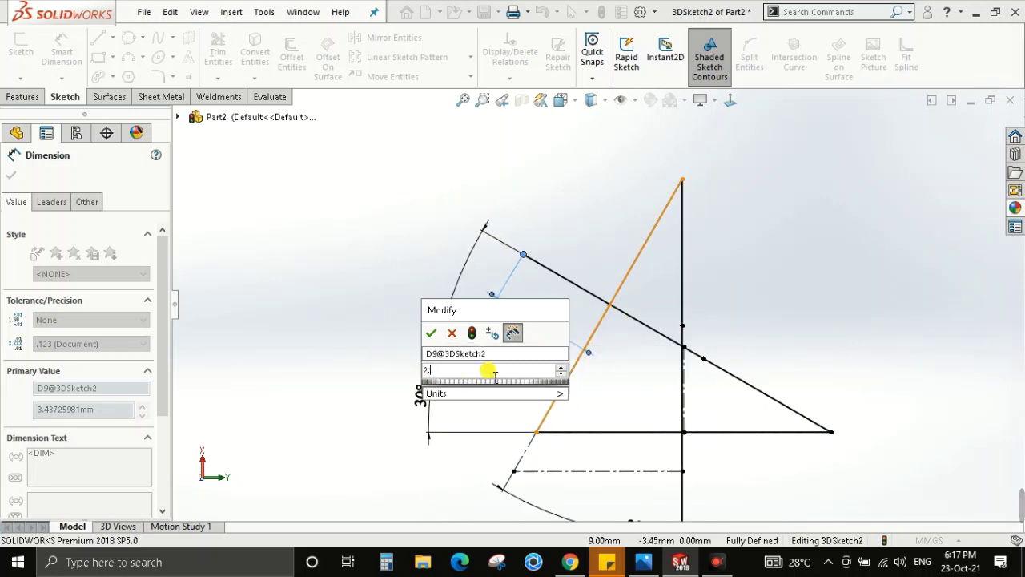
pyautogui.write('.5+3.75')
pyautogui.press('Return')
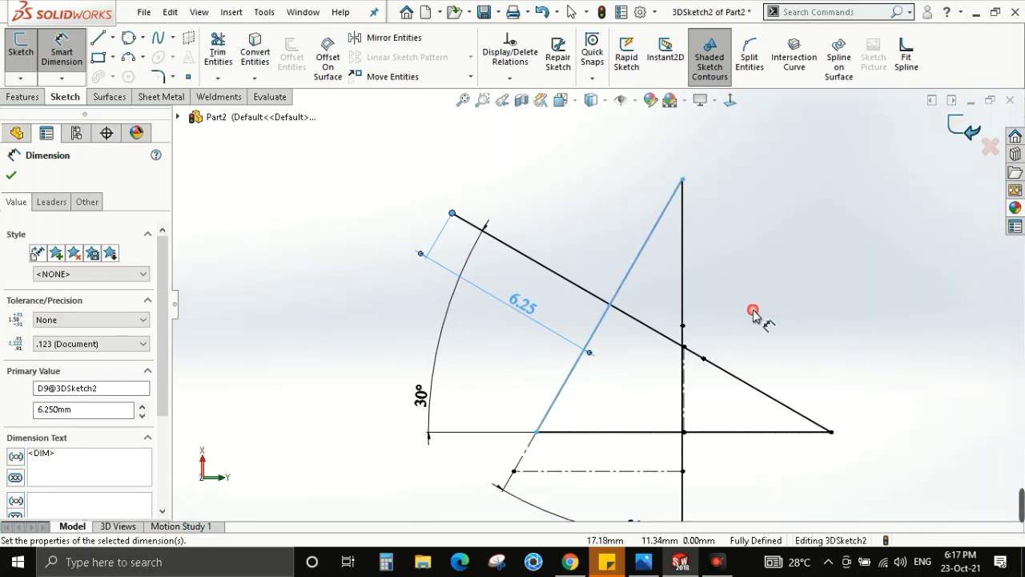
pyautogui.click(721, 362)
pyautogui.hotkey('ctrl', 'b')
pyautogui.moveTo(721, 362)
pyautogui.mouseDown(button='middle')
pyautogui.moveTo(637, 328)
pyautogui.moveTo(609, 376)
pyautogui.mouseUp(button='middle')
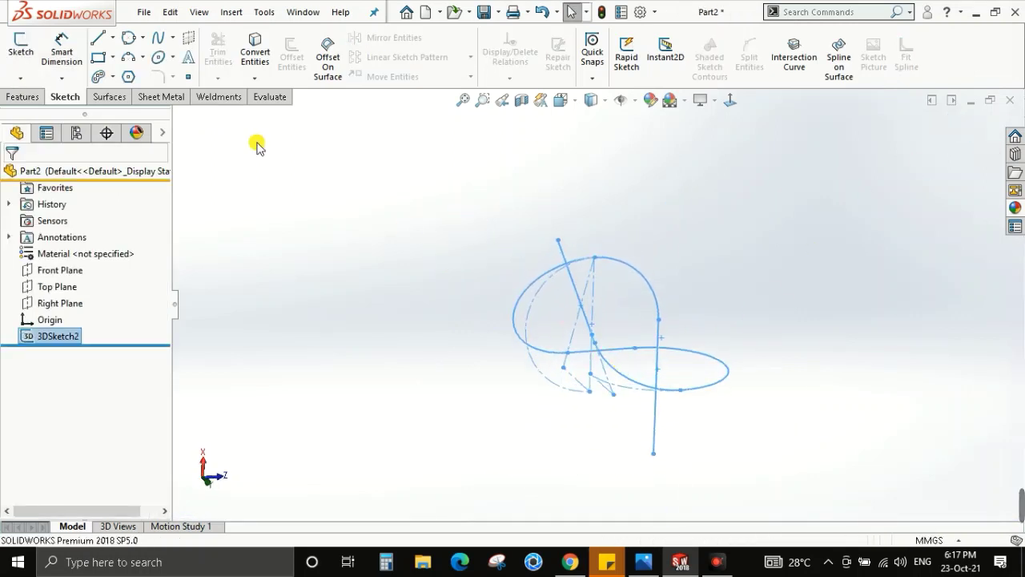
# Set up a 5 mm circular-profile sweep along the open-loop knot path, then cancel the failed attempt.
pyautogui.click(22, 96)
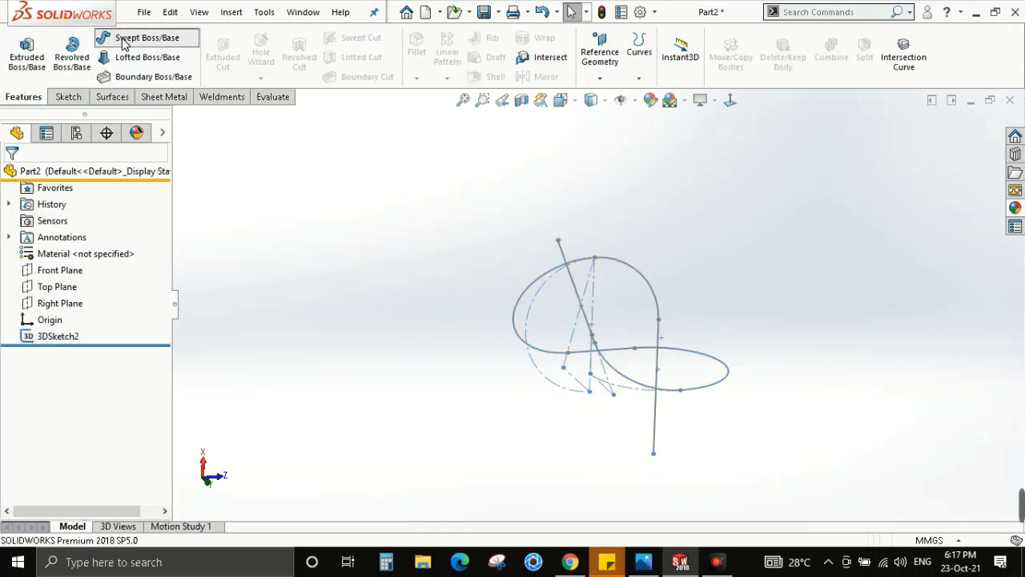
pyautogui.click(124, 37)
pyautogui.click(22, 232)
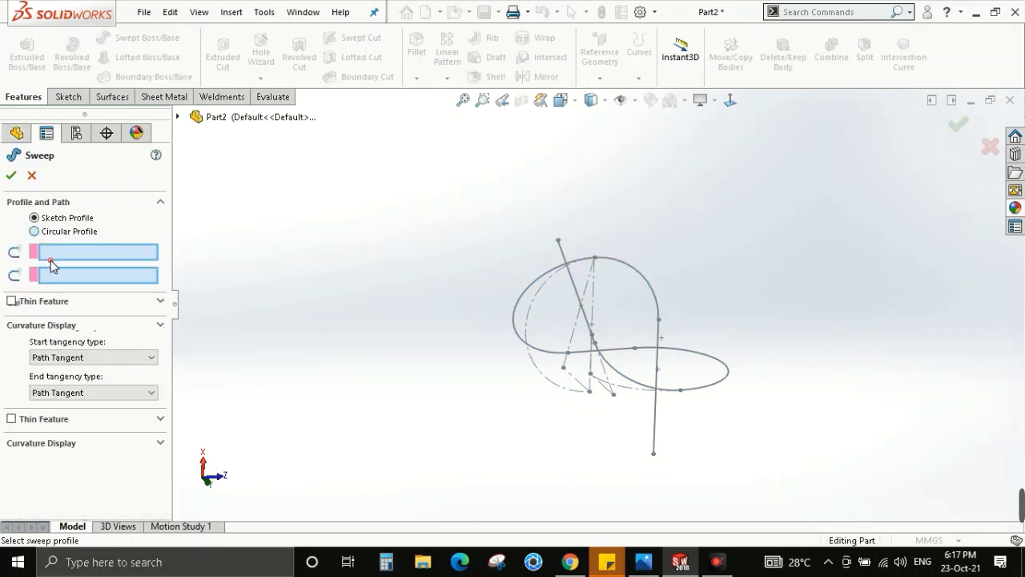
pyautogui.write('5')
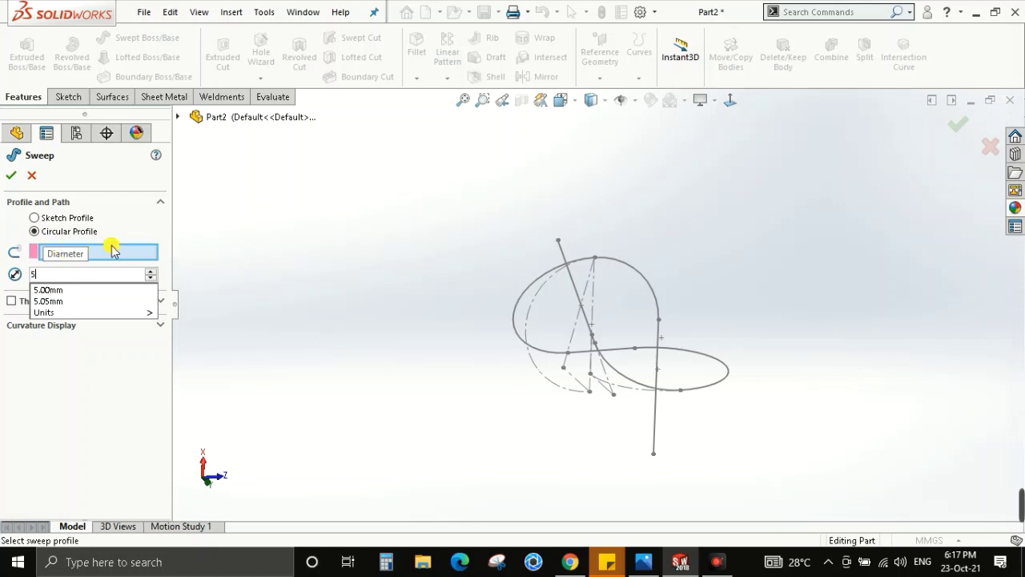
pyautogui.click(115, 253)
pyautogui.rightClick(115, 253)
pyautogui.click(152, 277)
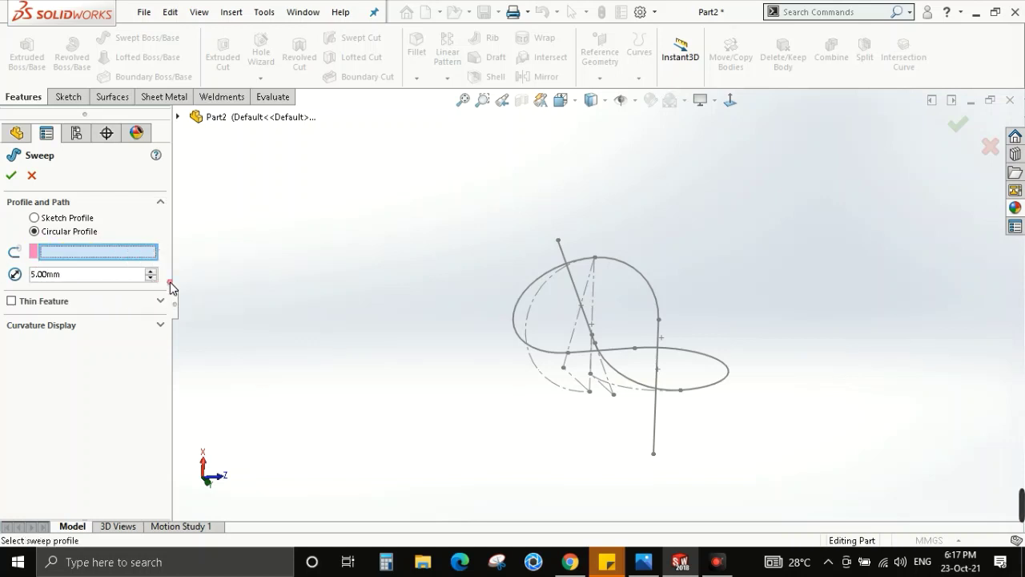
pyautogui.click(675, 138)
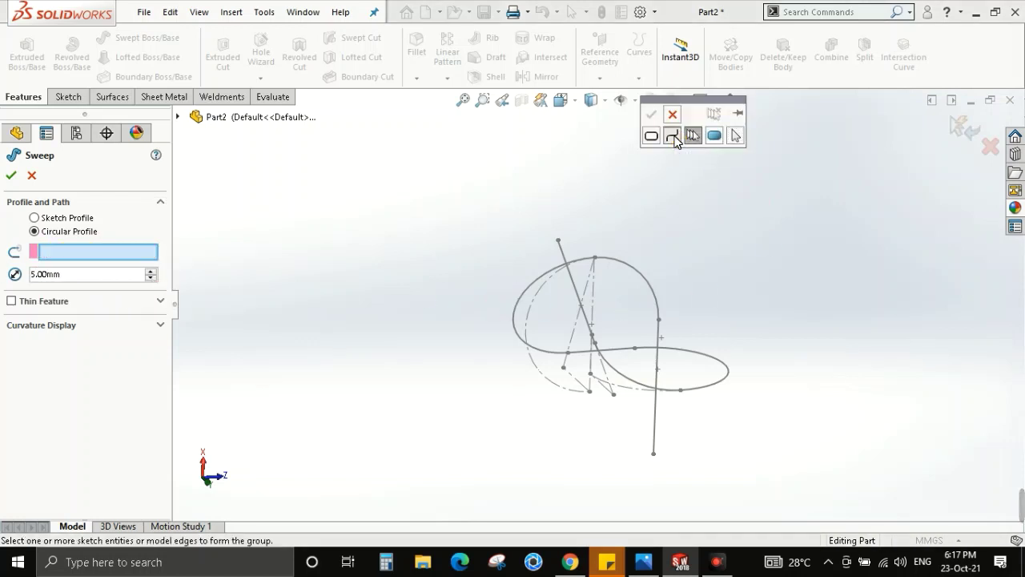
pyautogui.click(721, 382)
pyautogui.click(650, 113)
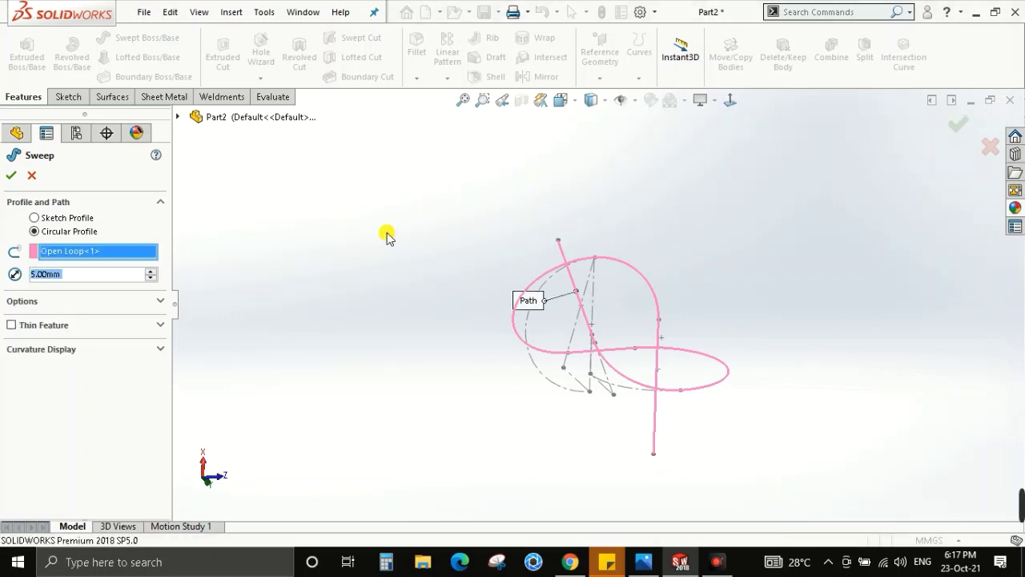
pyautogui.click(11, 175)
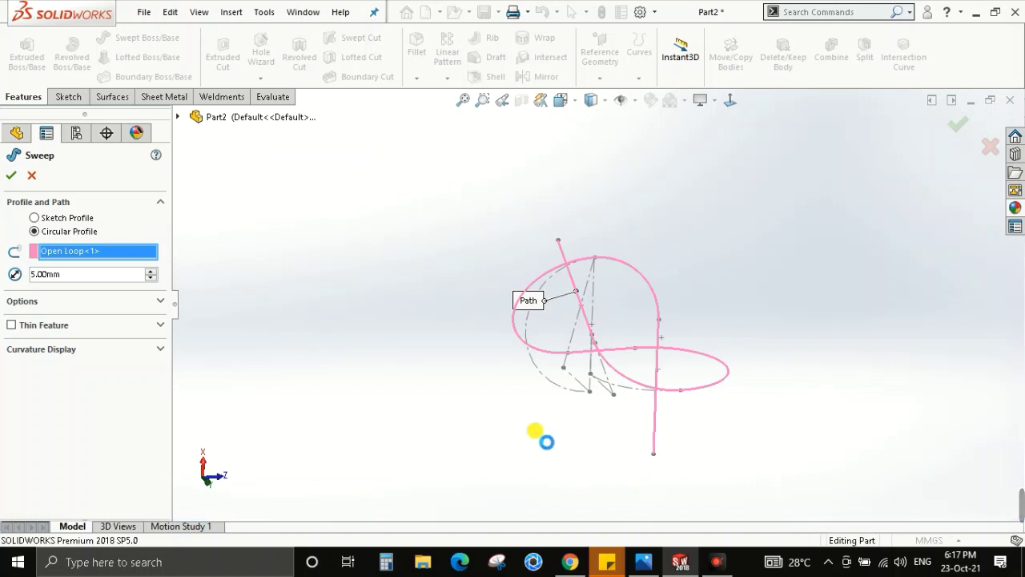
pyautogui.press('Escape')
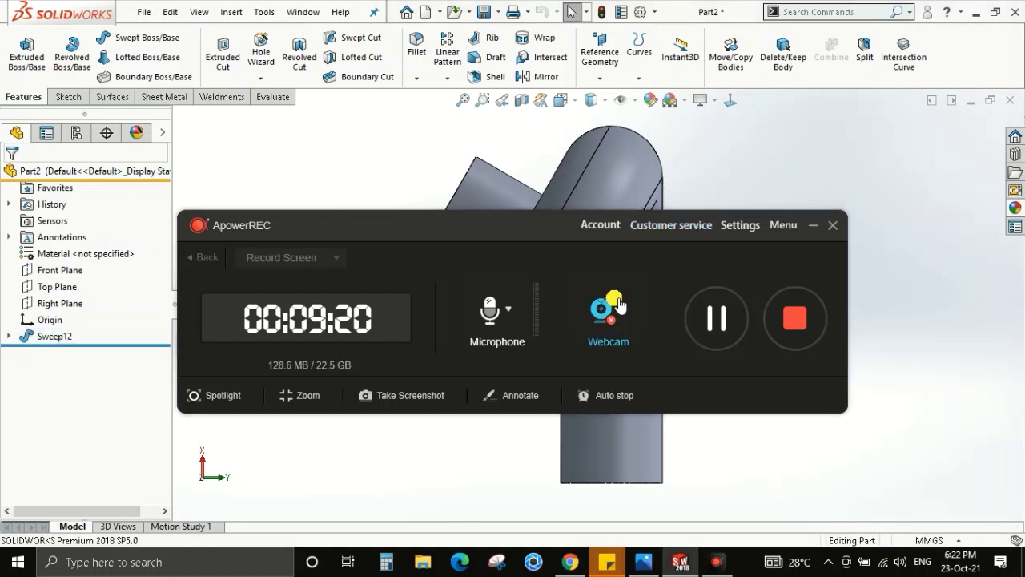
# Confirm Sweep12 with a 5.00 mm circular profile along 3DSketch2 and orbit to check the knot.
pyautogui.click(811, 225)
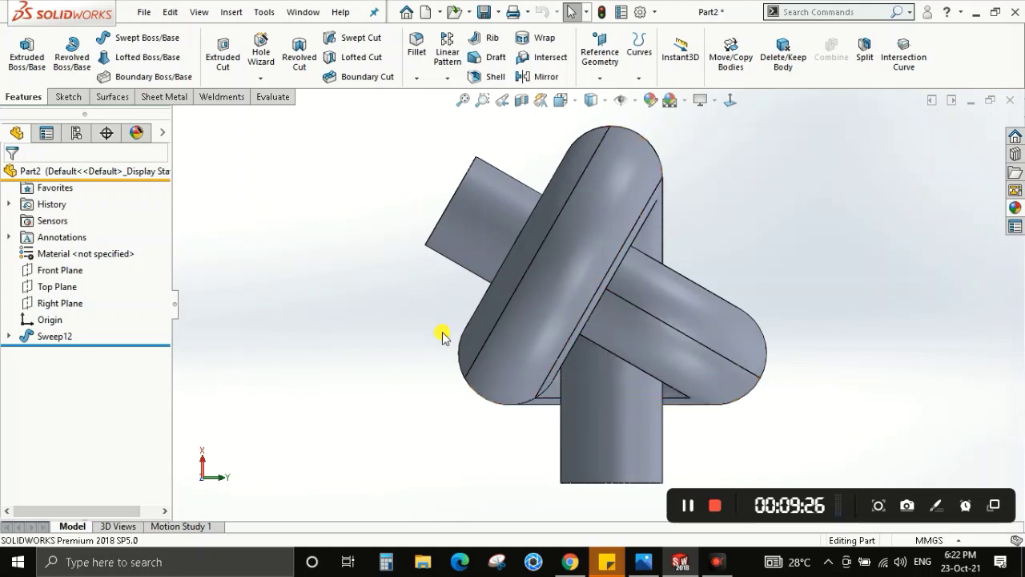
pyautogui.rightClick(35, 335)
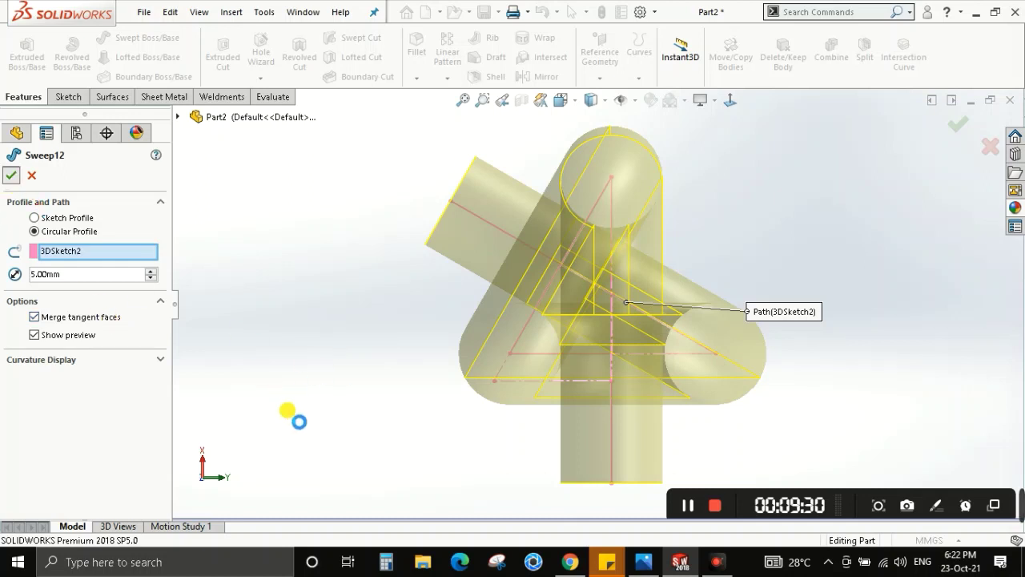
pyautogui.press('Return')
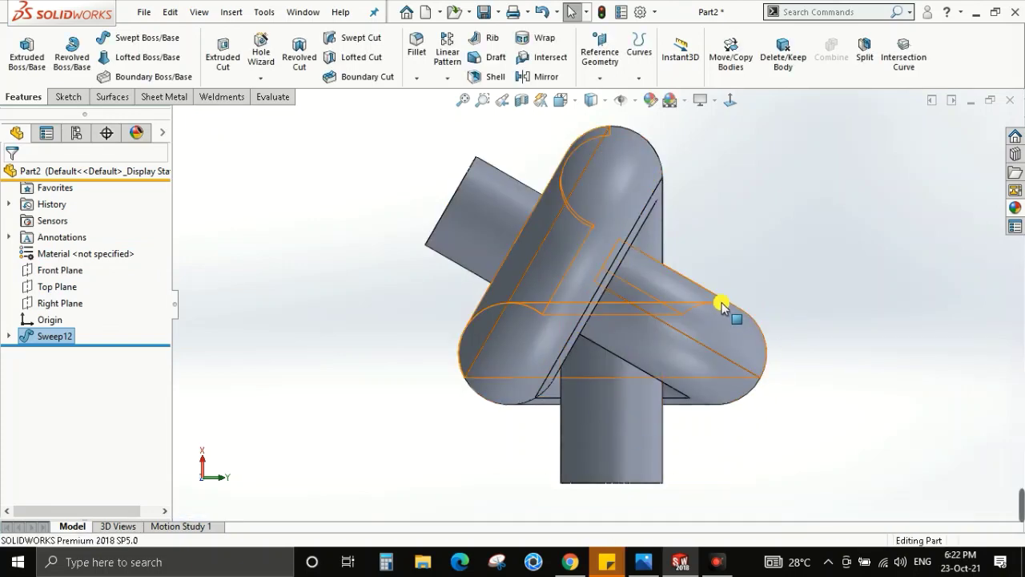
pyautogui.moveTo(727, 297)
pyautogui.mouseDown(button='middle')
pyautogui.moveTo(583, 274)
pyautogui.moveTo(633, 224)
pyautogui.moveTo(645, 245)
pyautogui.moveTo(661, 211)
pyautogui.moveTo(853, 373)
pyautogui.moveTo(840, 325)
pyautogui.moveTo(846, 373)
pyautogui.moveTo(835, 405)
pyautogui.moveTo(780, 291)
pyautogui.moveTo(657, 275)
pyautogui.moveTo(614, 211)
pyautogui.moveTo(609, 259)
pyautogui.moveTo(487, 275)
pyautogui.moveTo(584, 286)
pyautogui.moveTo(602, 272)
pyautogui.moveTo(686, 316)
pyautogui.mouseUp(button='middle')
pyautogui.moveTo(680, 285); pyautogui.dragTo(720, 320, button='middle')
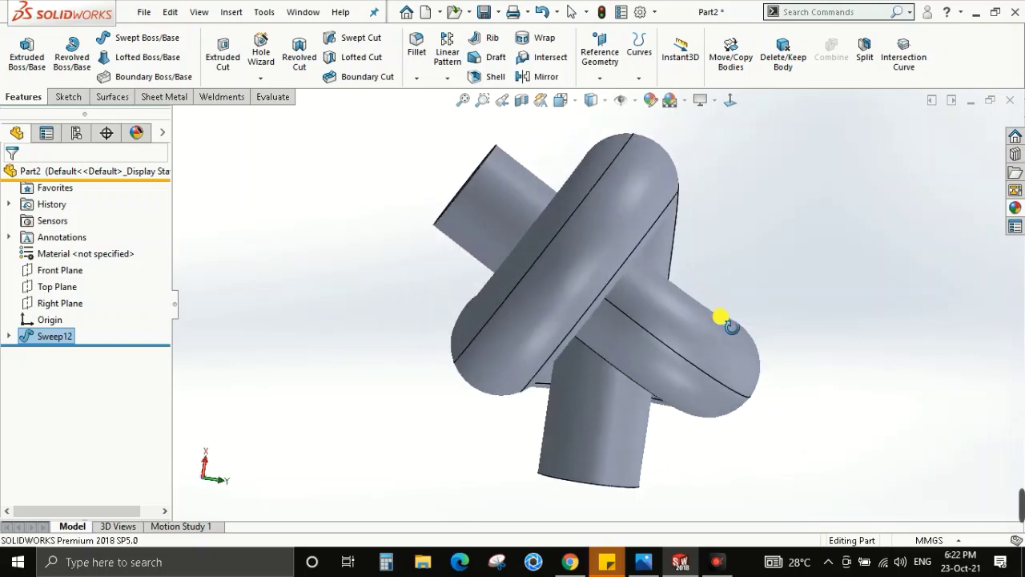
pyautogui.press('space')
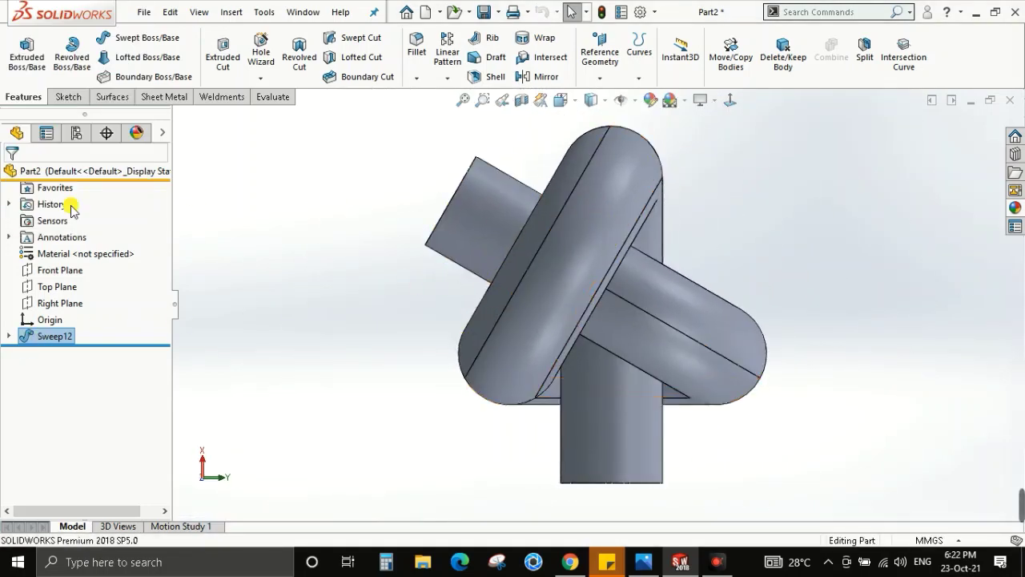
# Start a sketch on the Front Plane and draw a construction line from the cylinder end to the tube edge.
pyautogui.click(77, 271)
pyautogui.rightClick(505, 130)
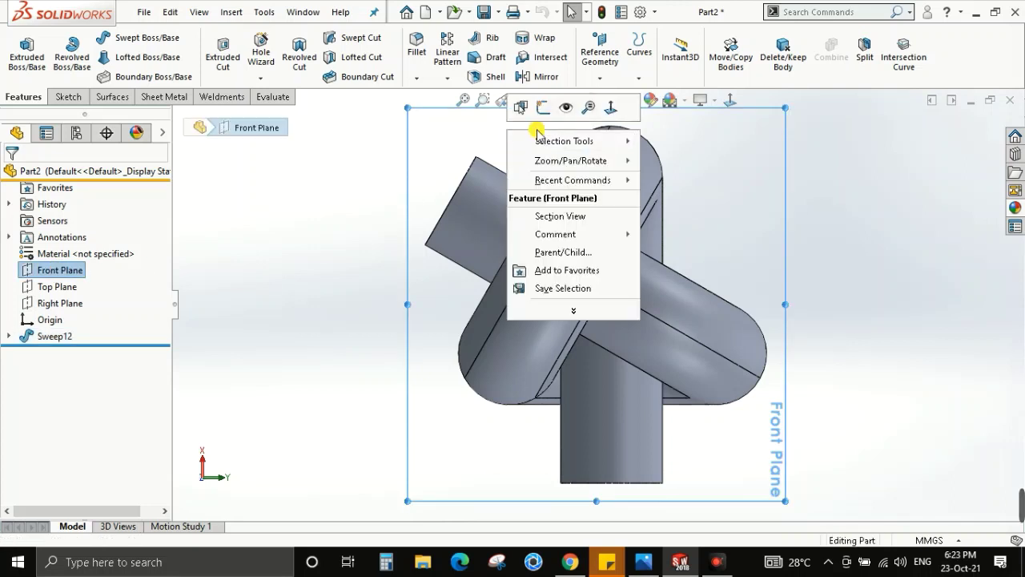
pyautogui.click(545, 105)
pyautogui.press('l')
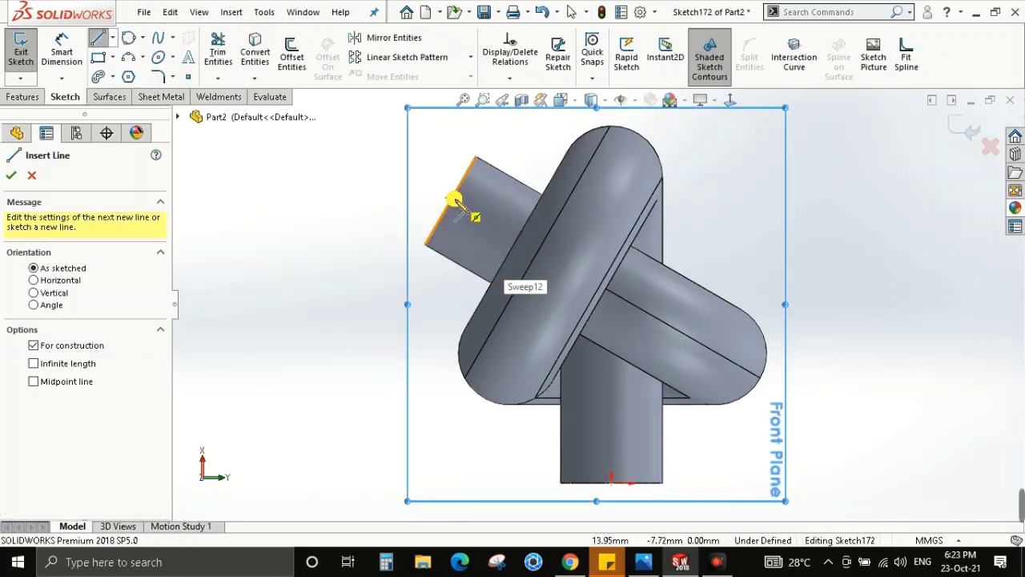
pyautogui.click(452, 201)
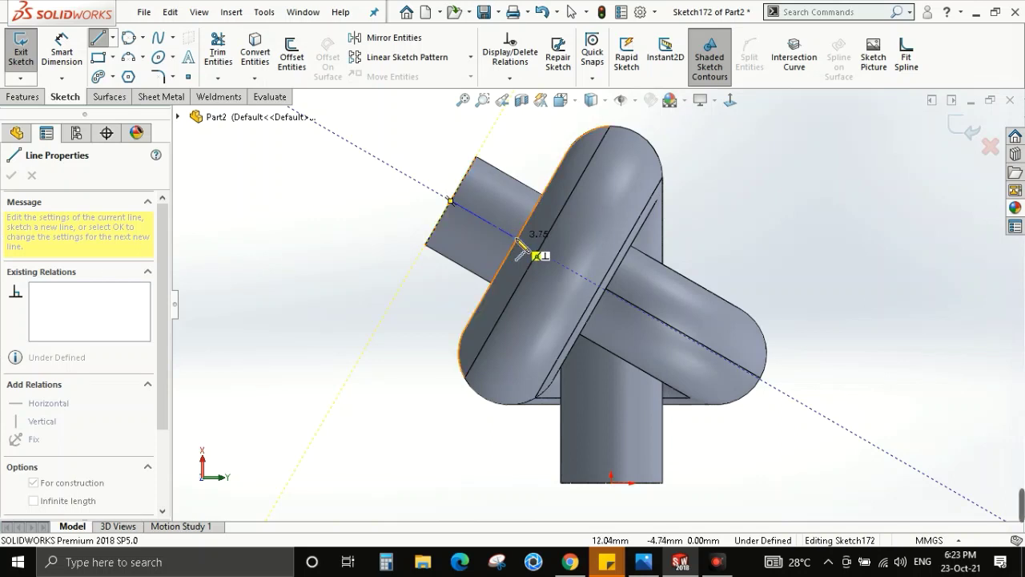
pyautogui.doubleClick(516, 240)
pyautogui.click(488, 224)
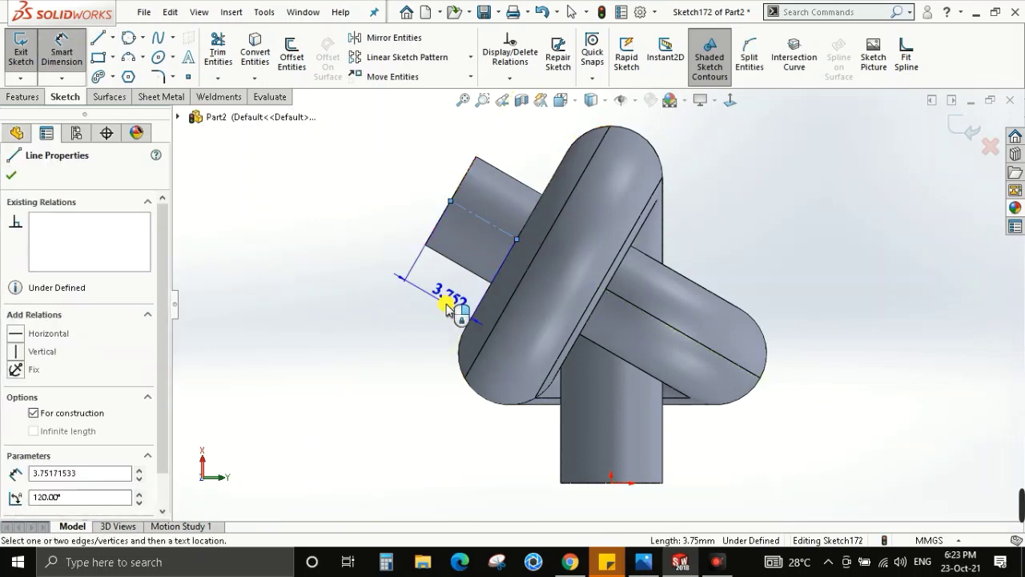
pyautogui.press('Escape')
# Drag the line's end point onto the tube edge.
pyautogui.scroll(-3, 516, 250)
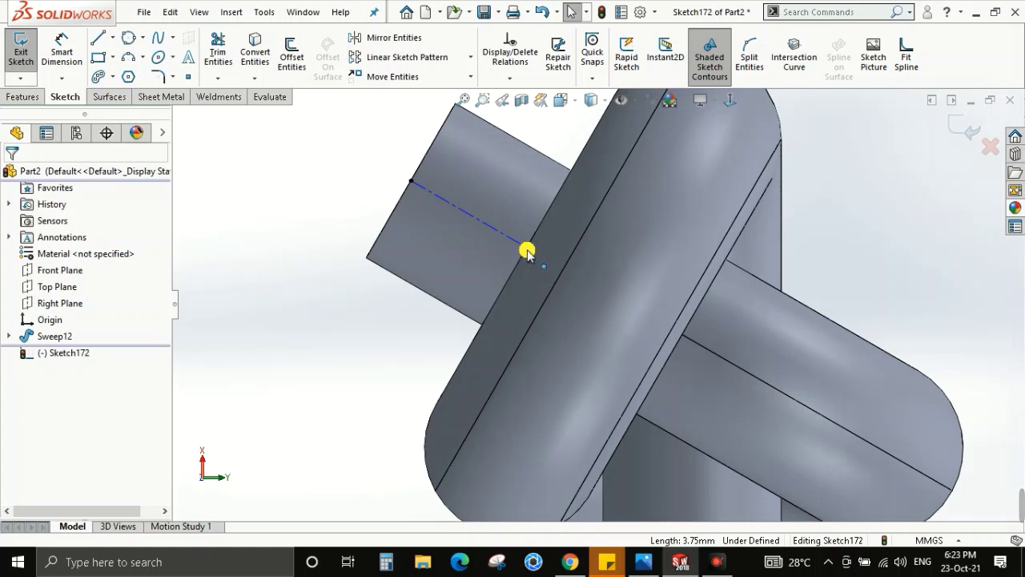
pyautogui.click(526, 249)
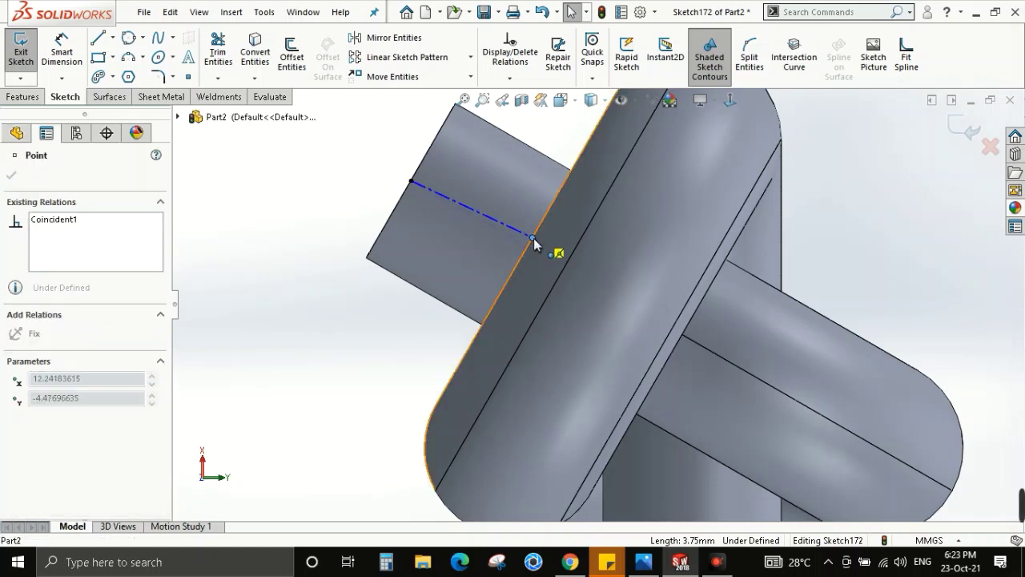
pyautogui.moveTo(529, 251); pyautogui.dragTo(518, 264)
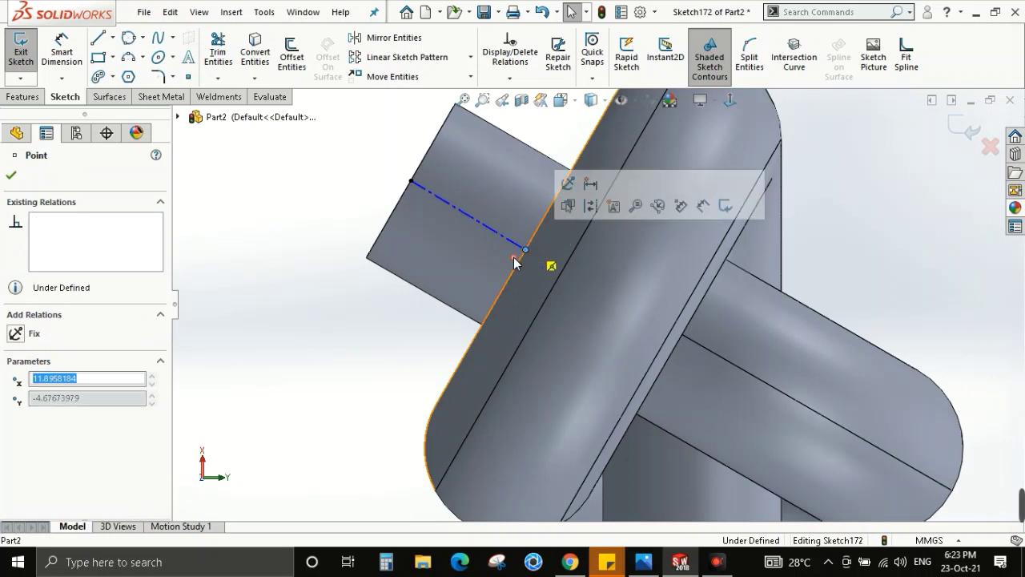
pyautogui.press('Escape')
pyautogui.click(487, 230)
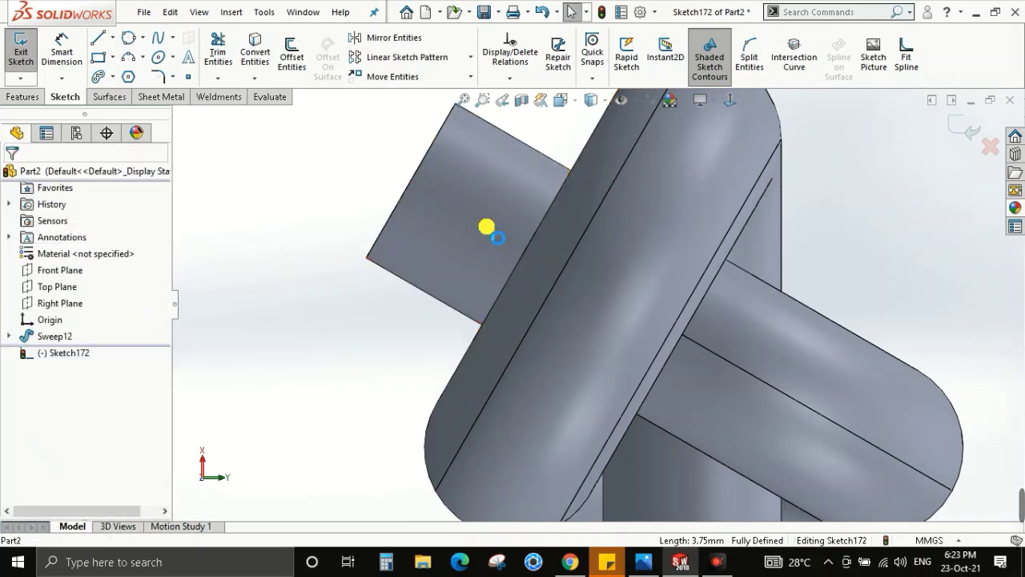
# Redraw the construction line from the cylinder end to the tube edge and check its 3.75 mm length.
pyautogui.press('l')
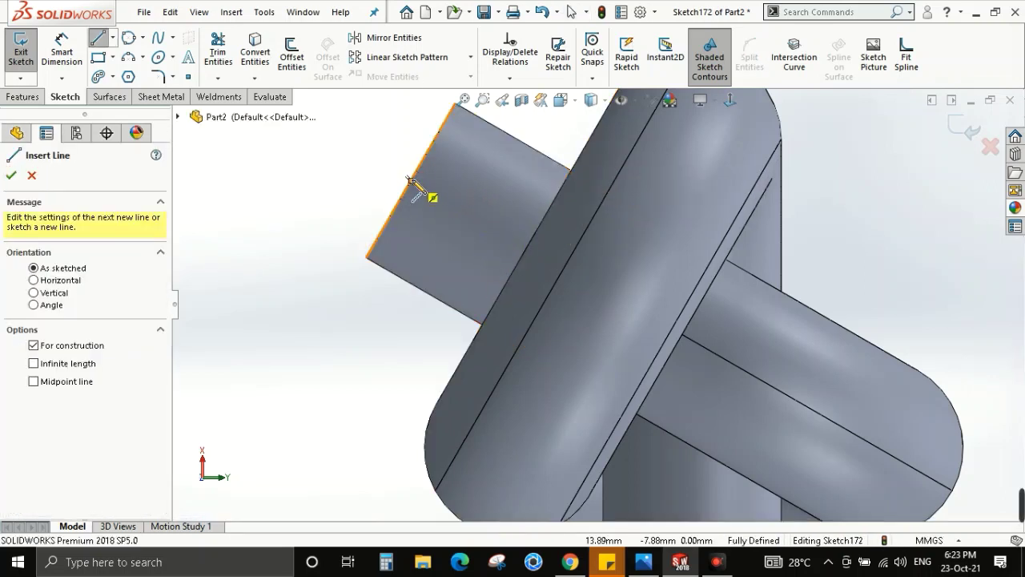
pyautogui.click(410, 180)
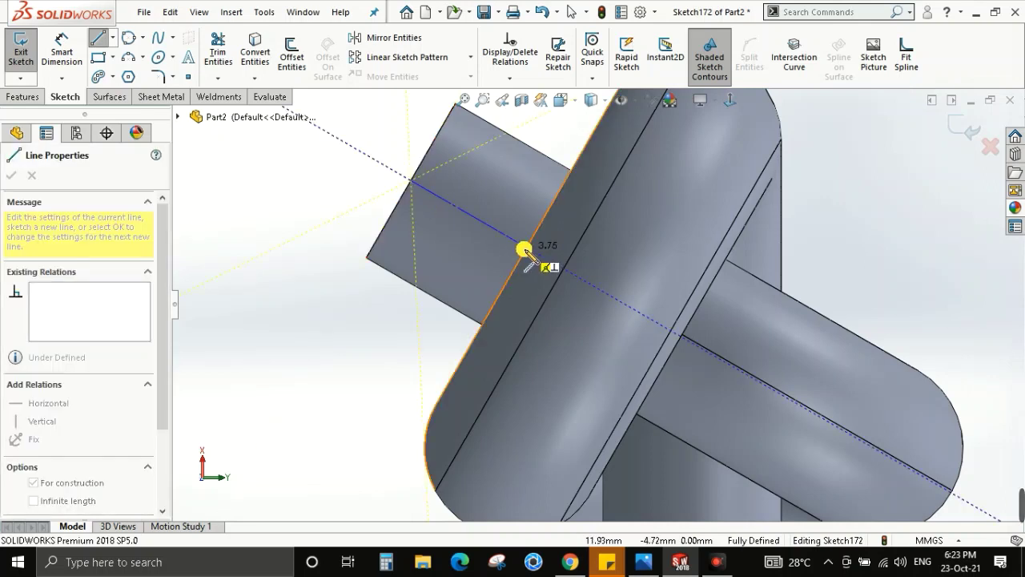
pyautogui.click(528, 249)
pyautogui.press('Escape')
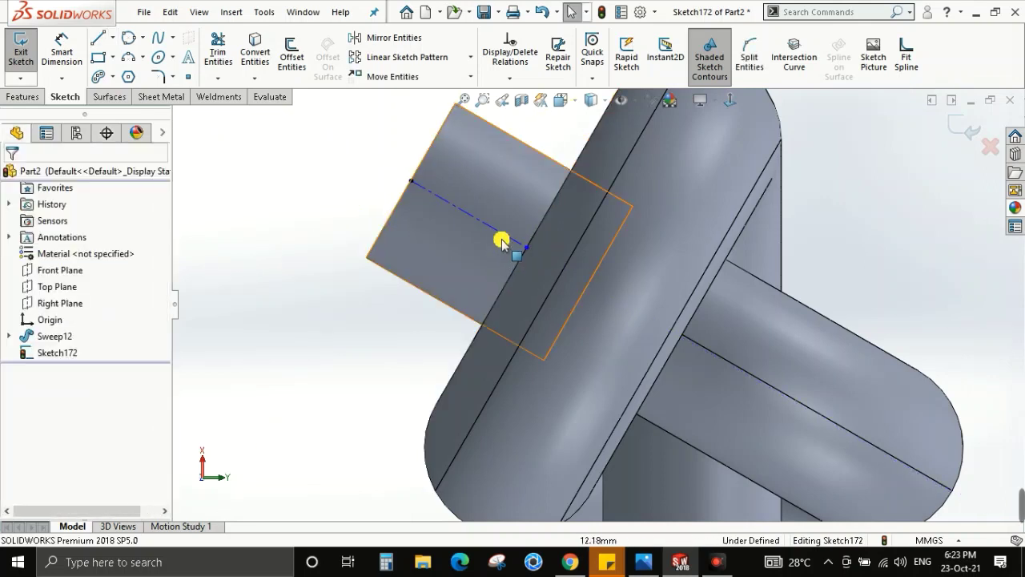
pyautogui.press('d')
pyautogui.click(512, 238)
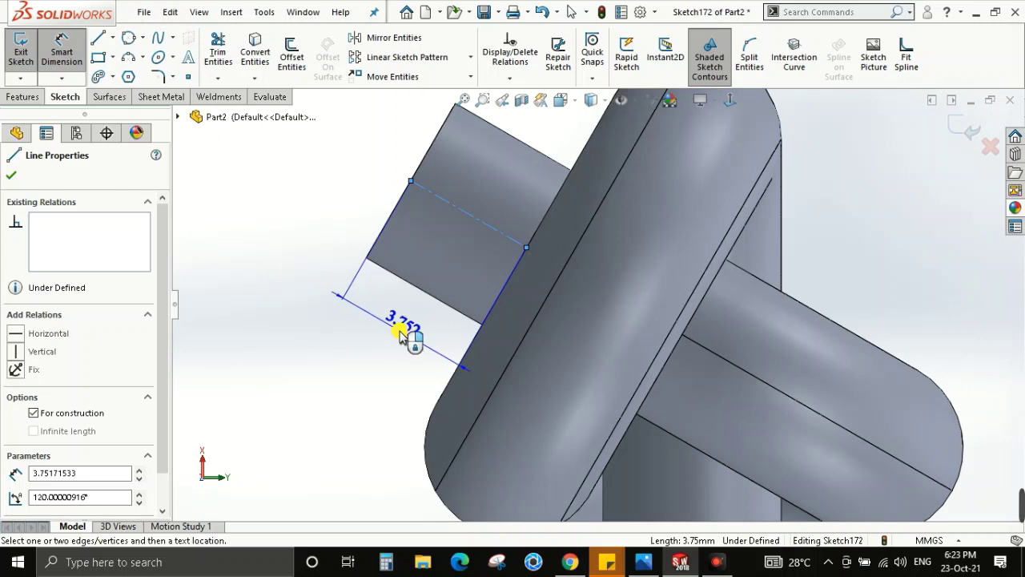
pyautogui.press('Escape')
pyautogui.press('Escape')
pyautogui.scroll(3, 565, 264)
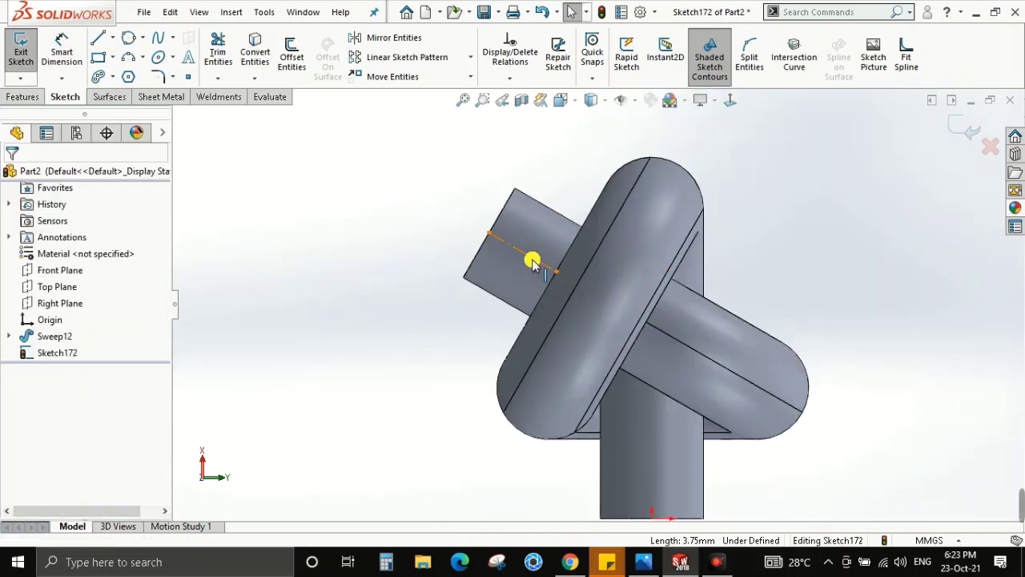
pyautogui.moveTo(532, 263)
pyautogui.mouseDown(button='middle')
pyautogui.moveTo(630, 321)
pyautogui.moveTo(736, 339)
pyautogui.moveTo(705, 402)
pyautogui.moveTo(739, 448)
pyautogui.moveTo(716, 316)
pyautogui.moveTo(879, 277)
pyautogui.moveTo(717, 280)
pyautogui.moveTo(636, 334)
pyautogui.mouseUp(button='middle')
pyautogui.scroll(3, 694, 327)
# Expand Sweep12 and highlight its 3DSketch2 path on the knot.
pyautogui.click(9, 337)
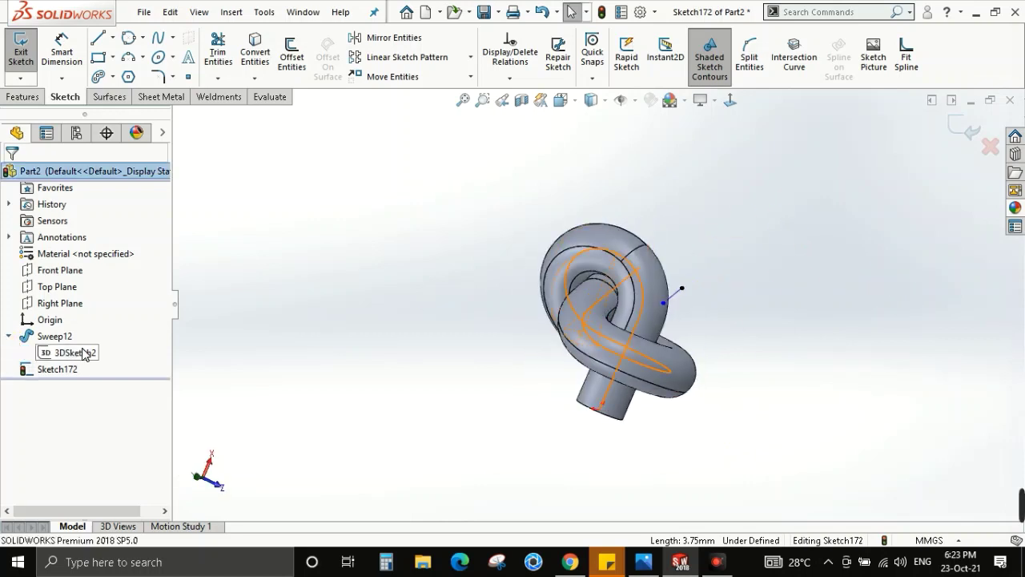
pyautogui.click(80, 352)
pyautogui.scroll(-5, 645, 320)
pyautogui.moveTo(647, 371); pyautogui.dragTo(715, 290, button='middle')
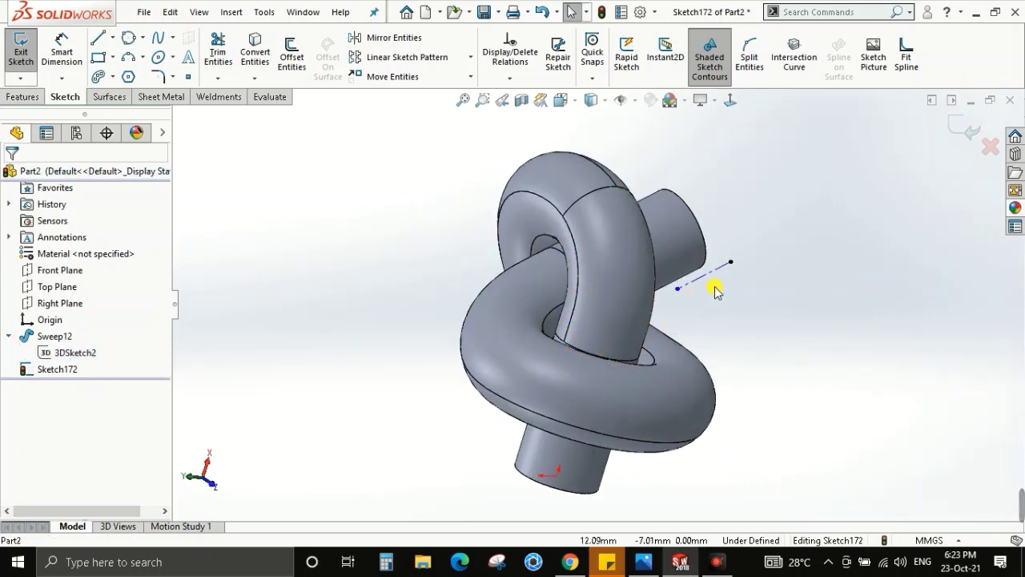
pyautogui.click(707, 277)
pyautogui.press('Escape')
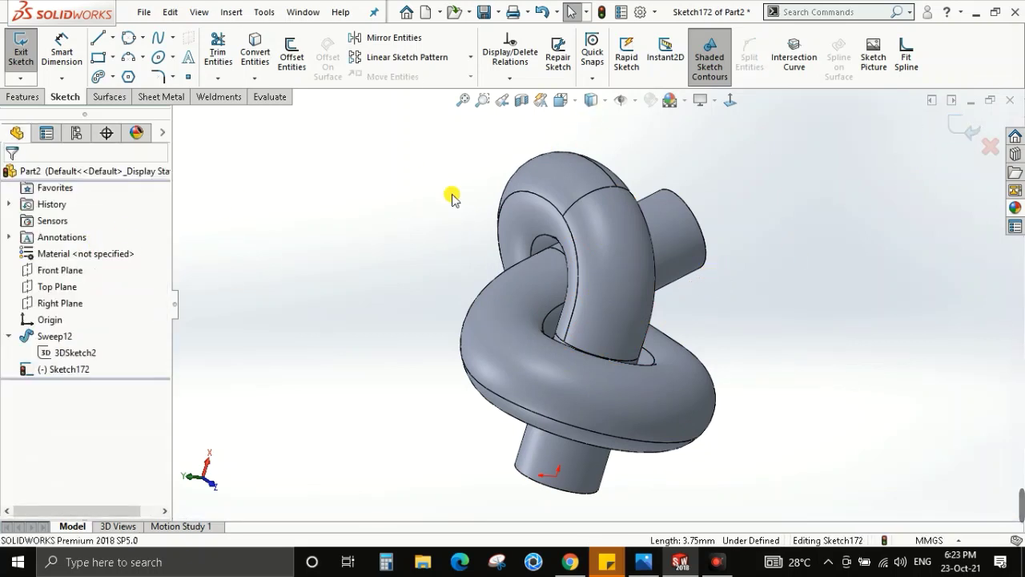
# Set the display style to Shaded without edges.
pyautogui.click(606, 99)
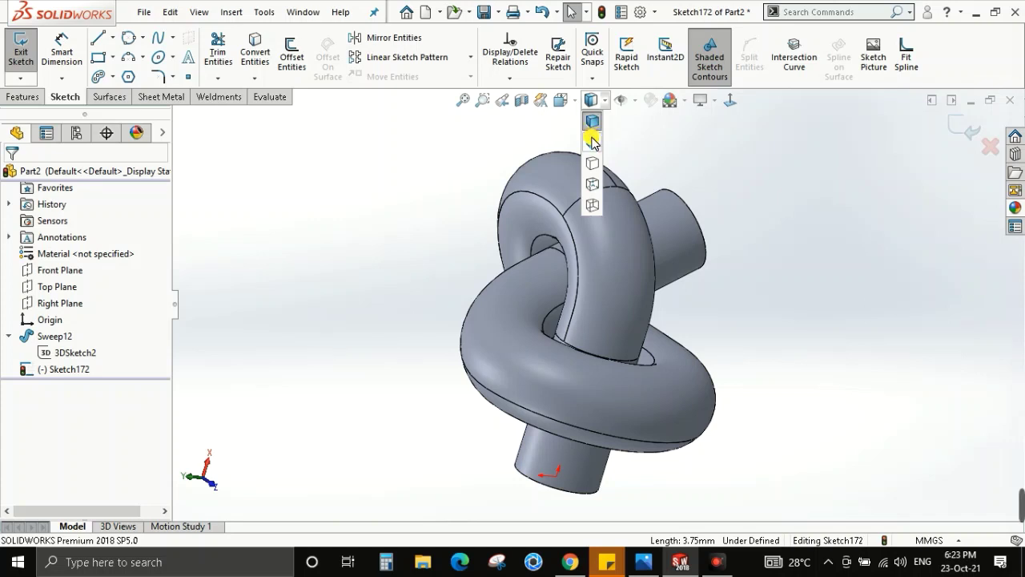
pyautogui.click(591, 141)
pyautogui.moveTo(718, 327)
pyautogui.mouseDown(button='middle')
pyautogui.moveTo(838, 343)
pyautogui.moveTo(908, 366)
pyautogui.moveTo(632, 379)
pyautogui.moveTo(745, 379)
pyautogui.moveTo(769, 360)
pyautogui.mouseUp(button='middle')
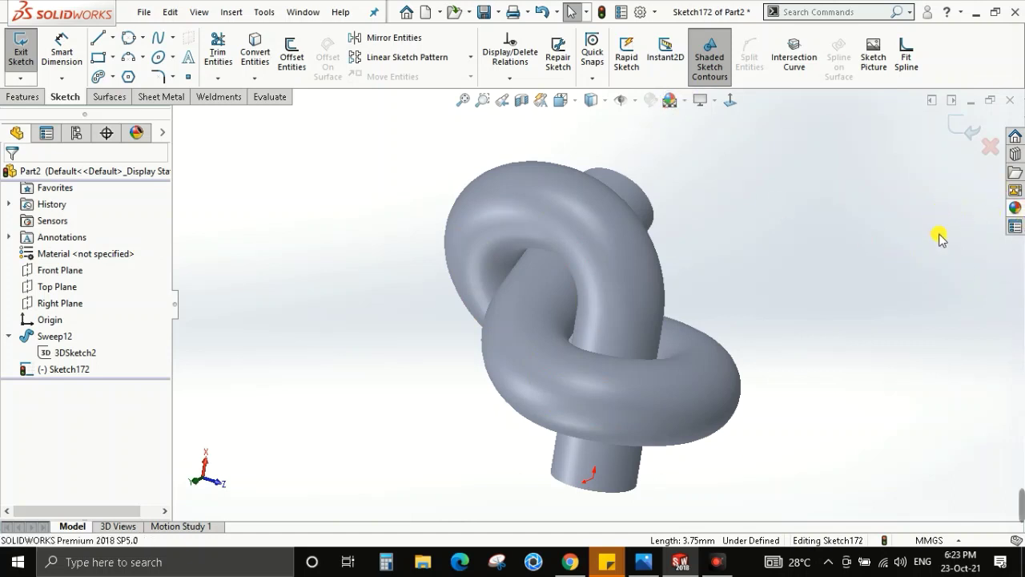
# Apply the red Painted appearance from the Appearances library to the whole Part2 knot.
pyautogui.click(1015, 209)
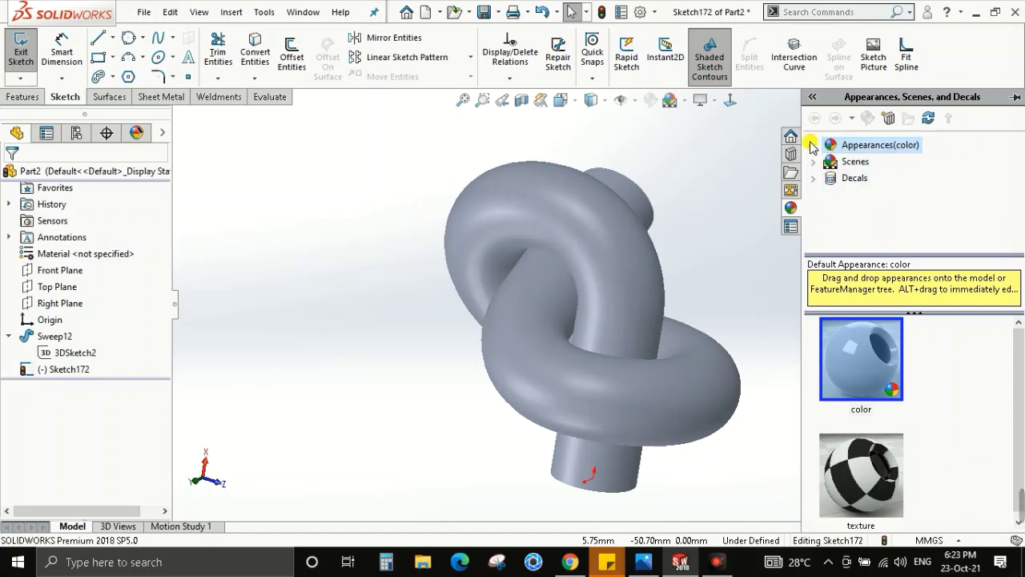
pyautogui.click(812, 145)
pyautogui.click(871, 194)
pyautogui.moveTo(860, 352); pyautogui.dragTo(582, 253)
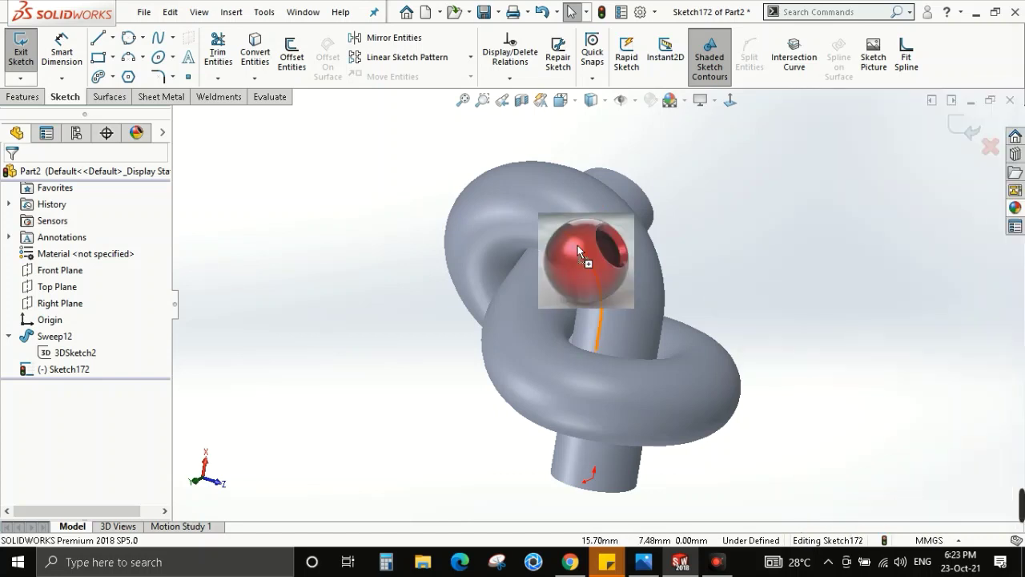
pyautogui.click(599, 245)
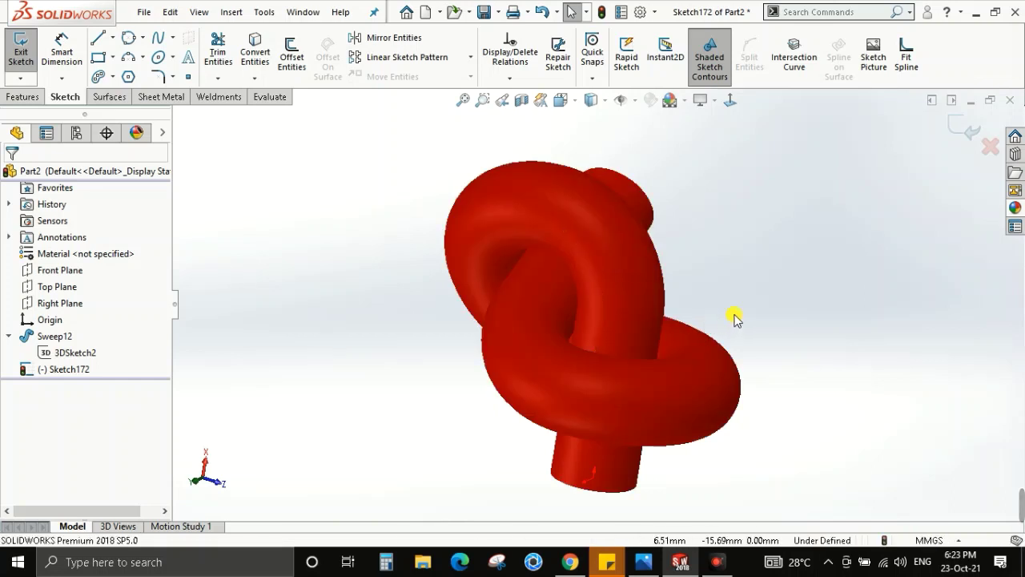
pyautogui.moveTo(624, 293)
pyautogui.mouseDown(button='middle')
pyautogui.moveTo(777, 321)
pyautogui.moveTo(744, 385)
pyautogui.moveTo(732, 267)
pyautogui.moveTo(716, 355)
pyautogui.moveTo(698, 341)
pyautogui.moveTo(727, 350)
pyautogui.mouseUp(button='middle')
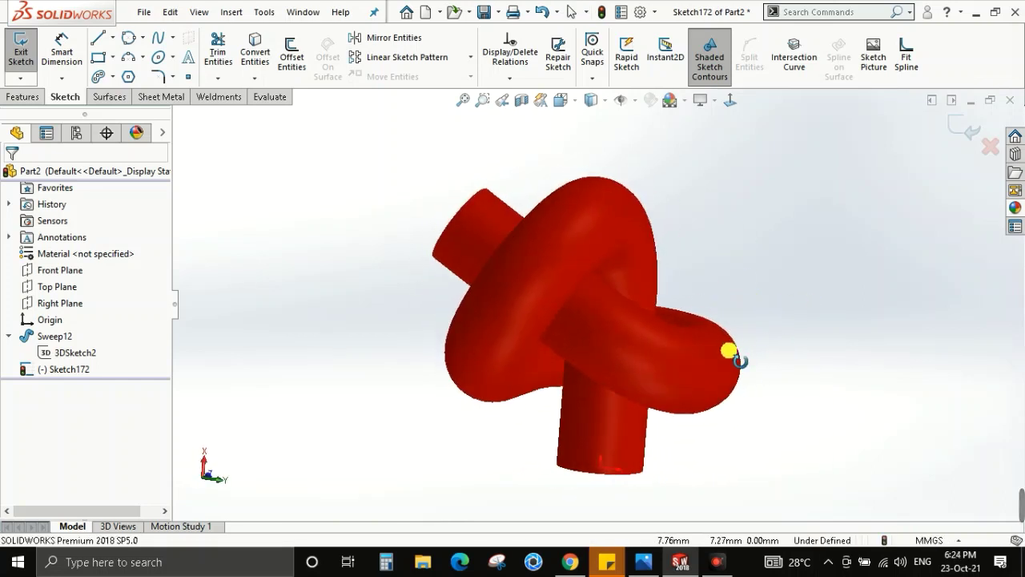
pyautogui.moveTo(576, 290)
pyautogui.mouseDown(button='middle')
pyautogui.moveTo(625, 302)
pyautogui.moveTo(806, 264)
pyautogui.moveTo(733, 285)
pyautogui.moveTo(736, 259)
pyautogui.moveTo(769, 275)
pyautogui.moveTo(787, 327)
pyautogui.moveTo(789, 253)
pyautogui.moveTo(657, 213)
pyautogui.moveTo(540, 235)
pyautogui.moveTo(745, 234)
pyautogui.moveTo(796, 267)
pyautogui.moveTo(805, 323)
pyautogui.moveTo(830, 290)
pyautogui.moveTo(649, 236)
pyautogui.mouseUp(button='middle')
pyautogui.scroll(-3, 650, 236)
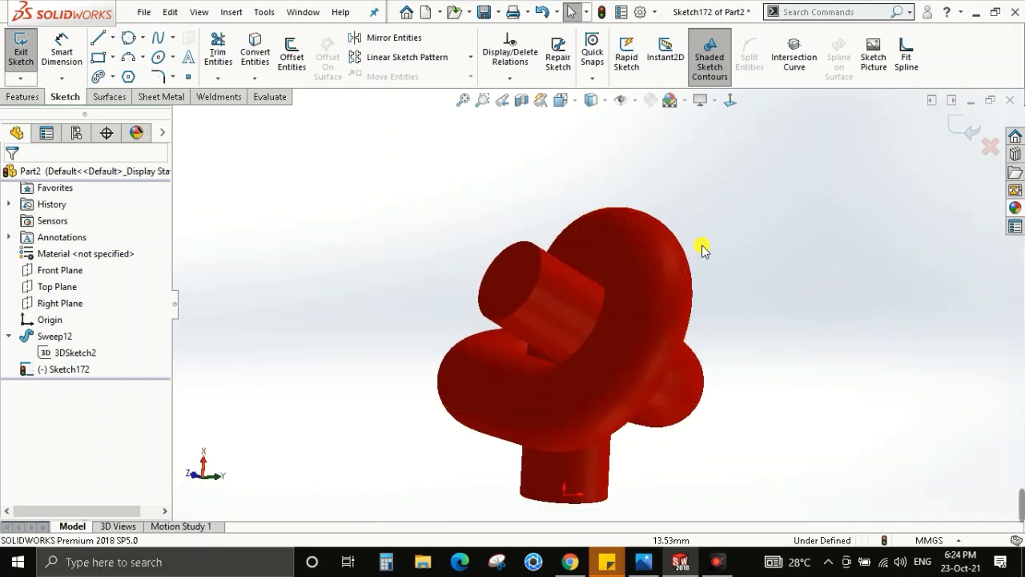
pyautogui.scroll(1, 703, 247)
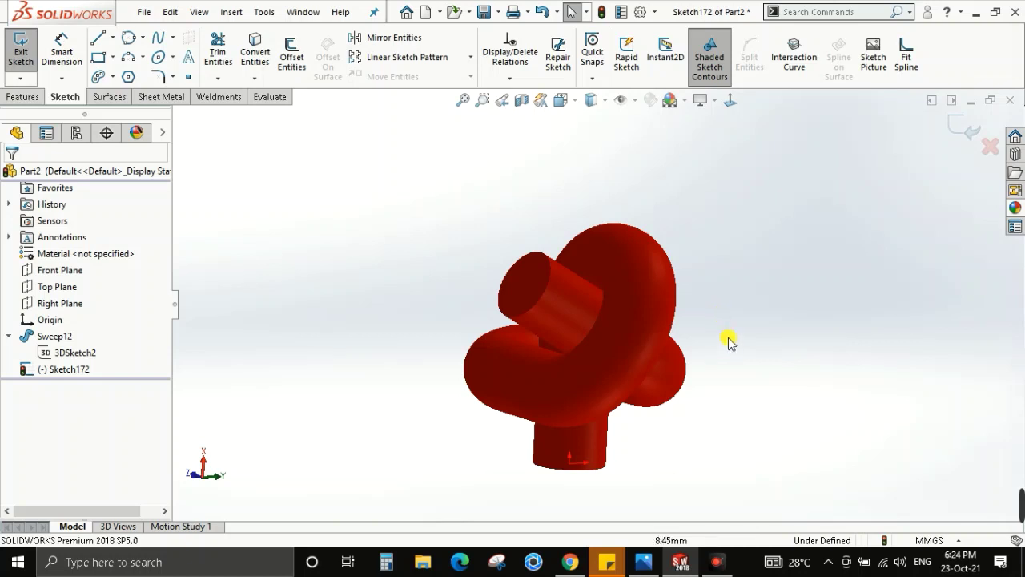
pyautogui.moveTo(694, 296)
pyautogui.mouseDown(button='middle')
pyautogui.moveTo(768, 312)
pyautogui.moveTo(721, 256)
pyautogui.moveTo(552, 235)
pyautogui.moveTo(409, 259)
pyautogui.moveTo(545, 295)
pyautogui.moveTo(532, 377)
pyautogui.moveTo(497, 380)
pyautogui.moveTo(585, 440)
pyautogui.moveTo(634, 348)
pyautogui.moveTo(691, 305)
pyautogui.moveTo(723, 318)
pyautogui.mouseUp(button='middle')
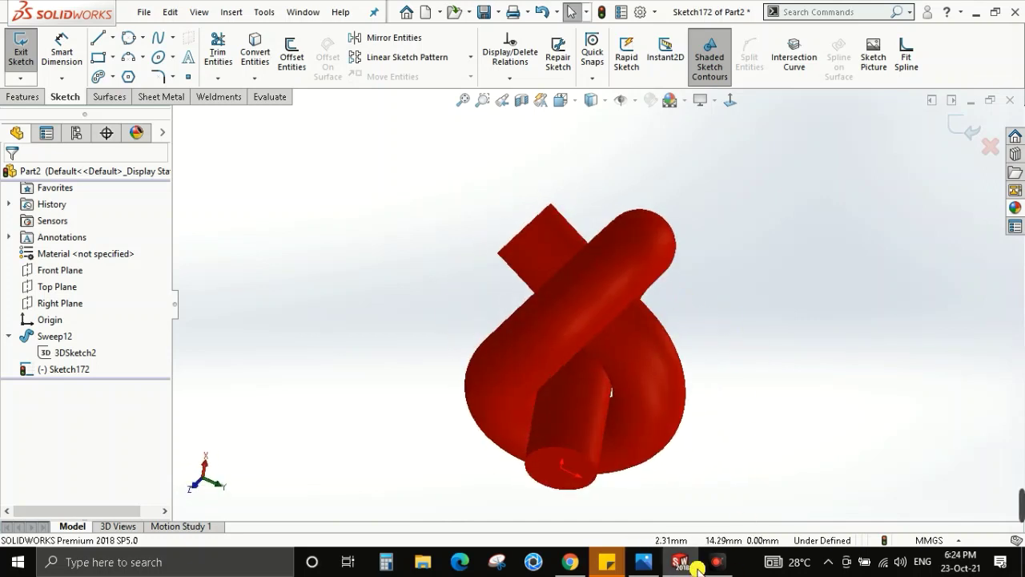